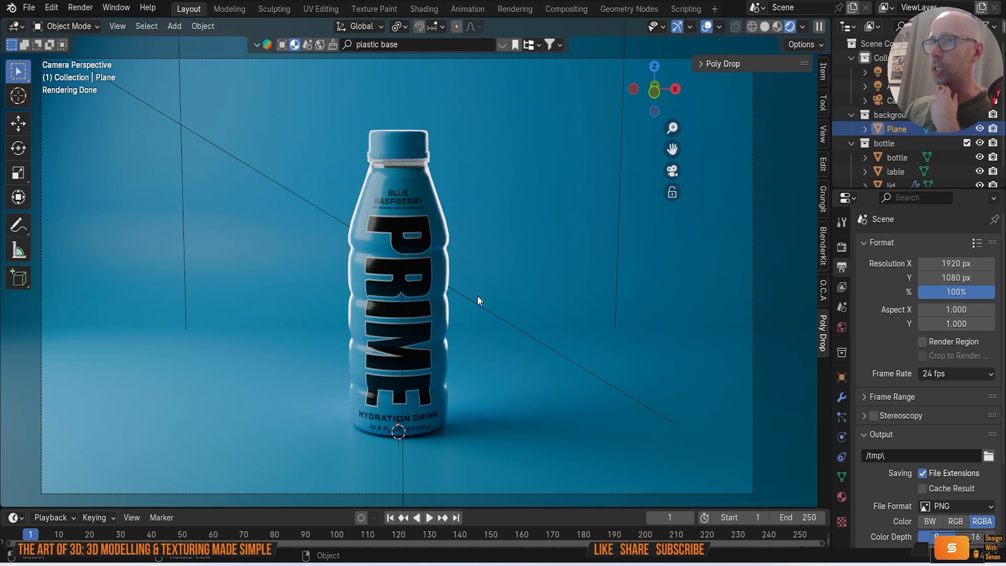
mouse_move(470, 295)
middle_down()
mouse_move(518, 335)
mouse_move(438, 330)
mouse_move(447, 297)
mouse_move(474, 312)
middle_up()
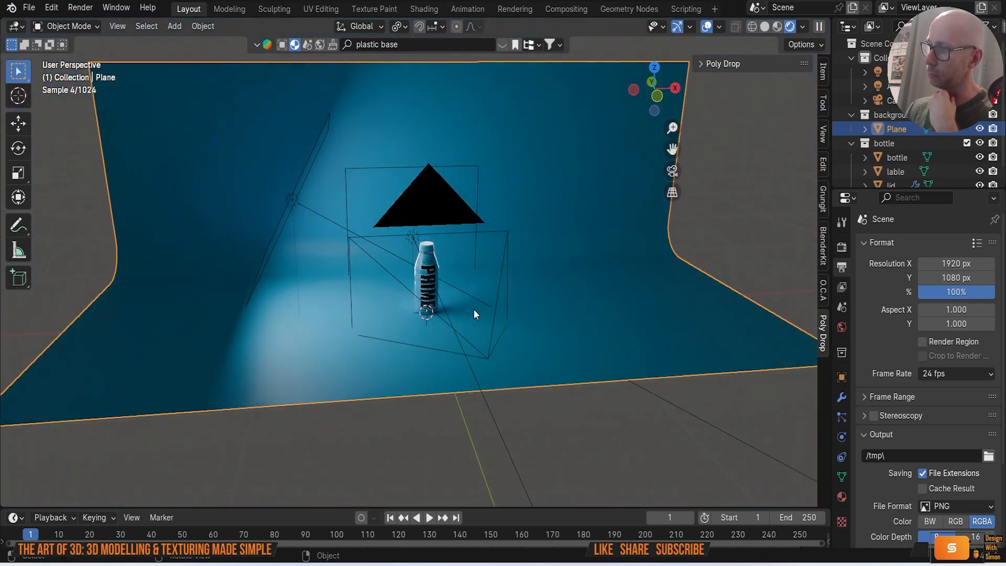
key(KP_0)
scroll(474, 310, up, 2)
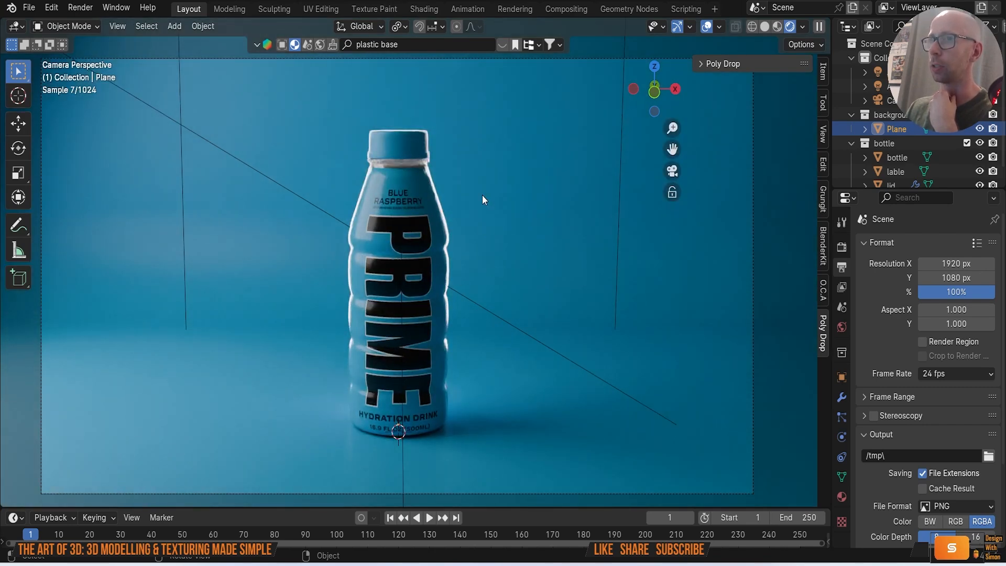
Switch to the new unsaved Blender scene and delete the default cube, camera and light.
click(752, 557)
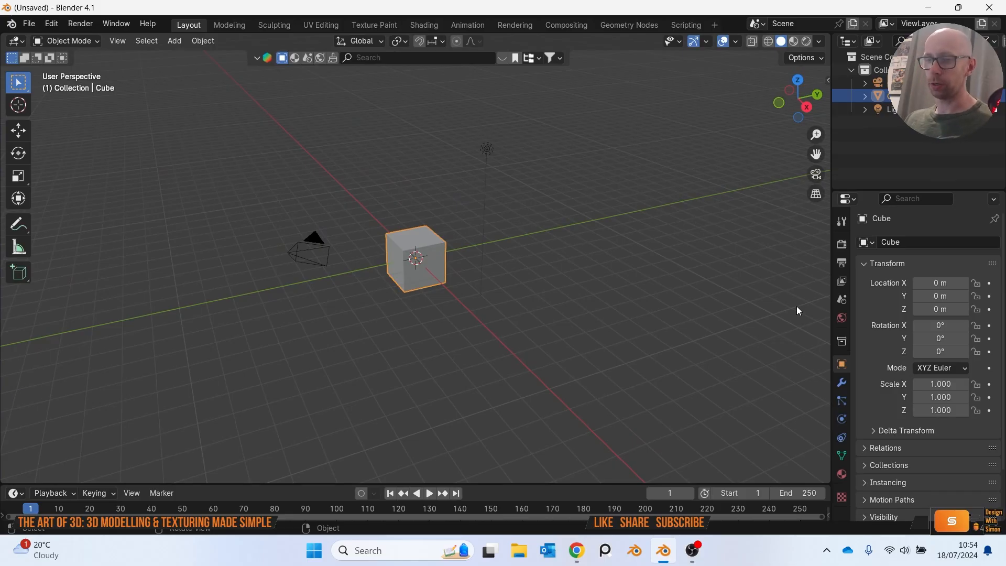
key(a)
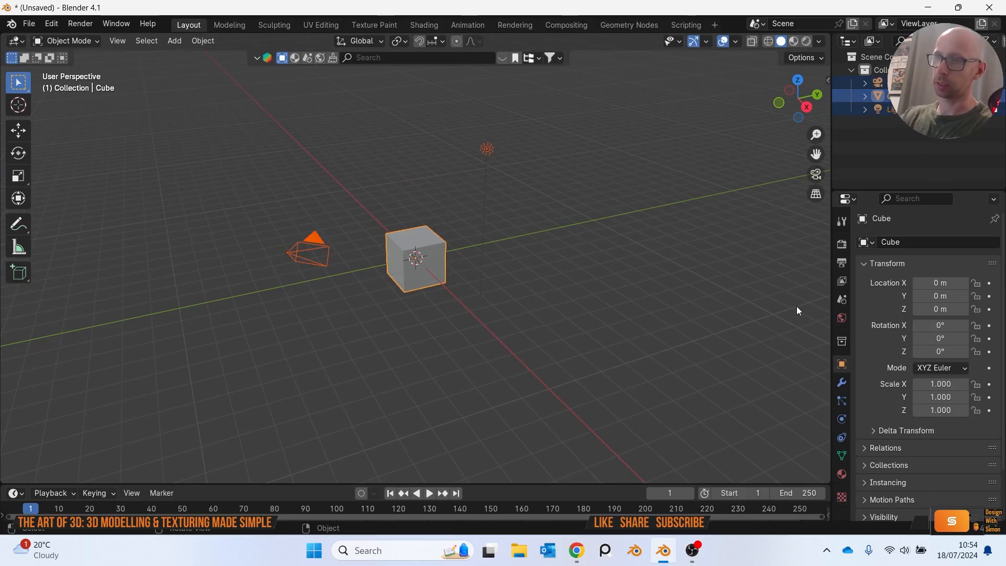
key(x)
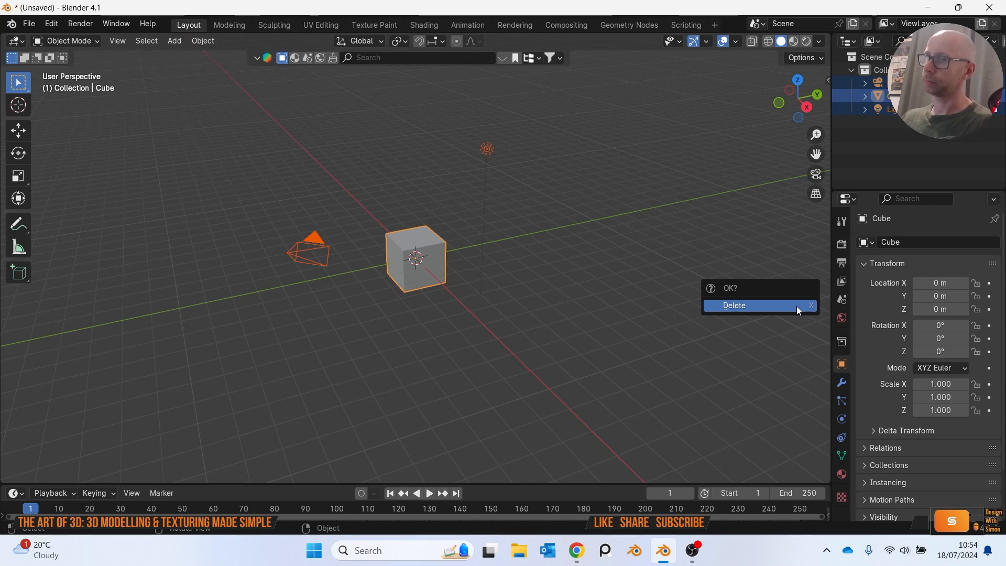
click(798, 308)
Load the Prime bottle picture Picture1.png as a reference image aligned to the front view, from the reference images folder on the Desktop.
middle_drag(413, 279, 450, 307)
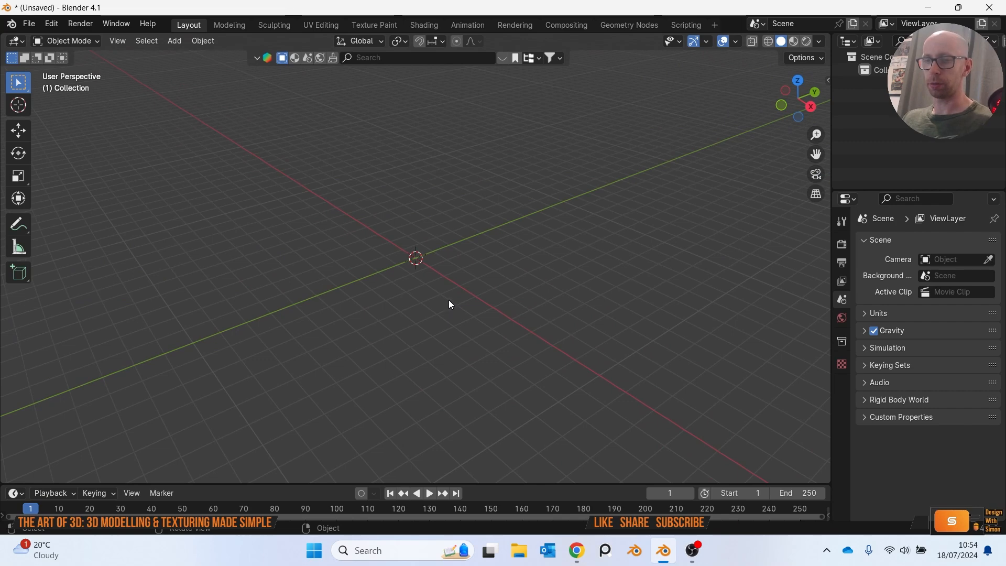
key(grave)
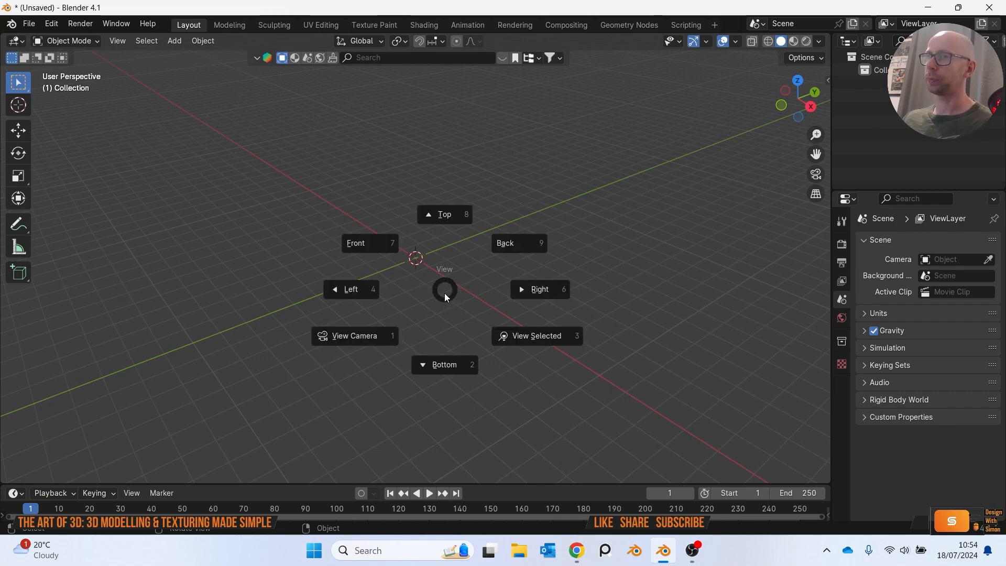
click(357, 247)
key(shift)
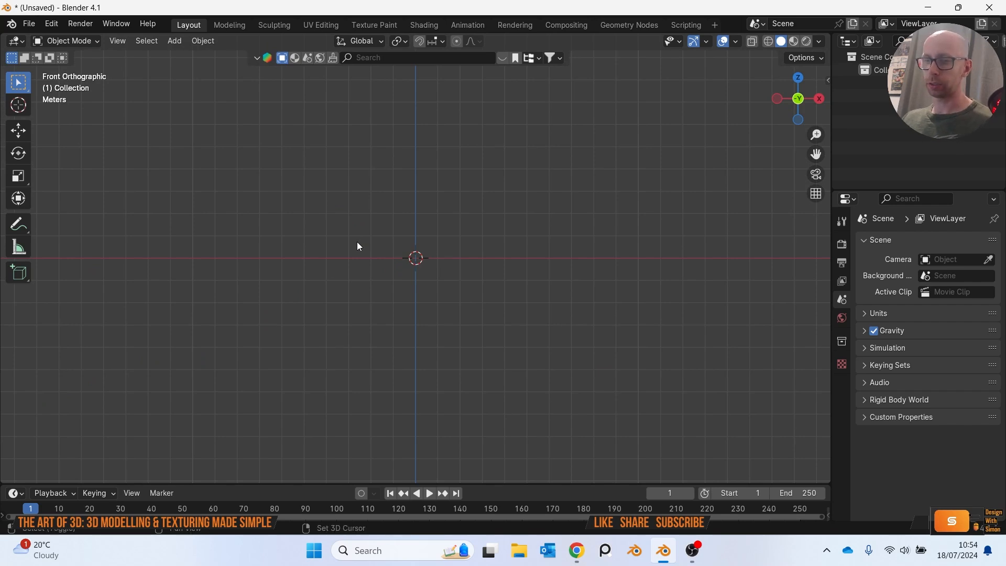
key(shift+a)
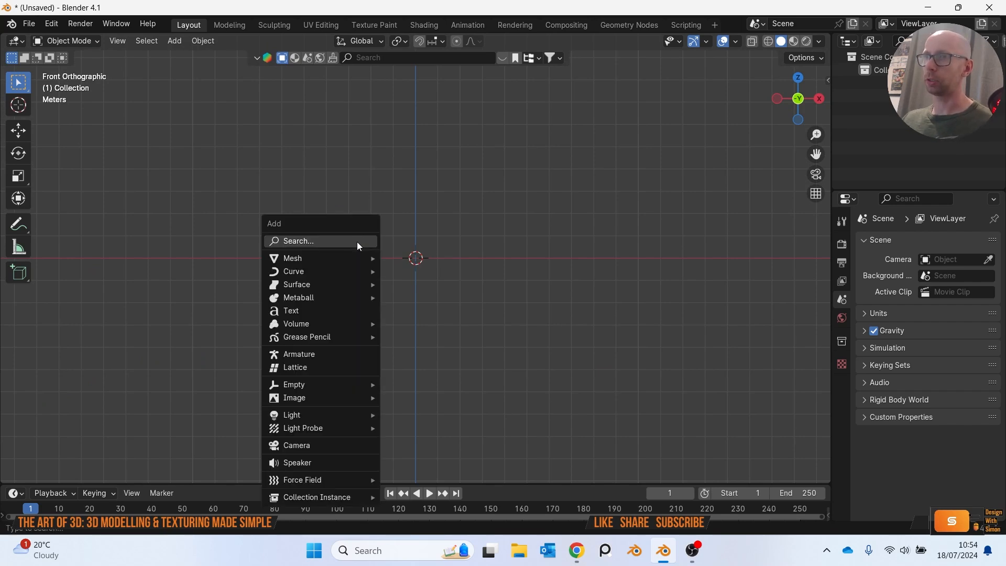
mouse_move(350, 398)
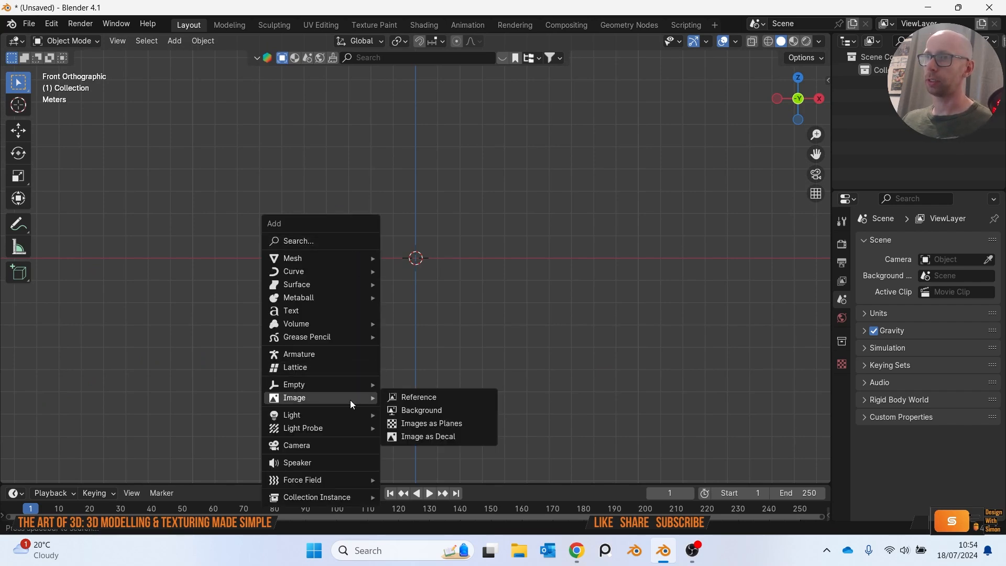
click(423, 399)
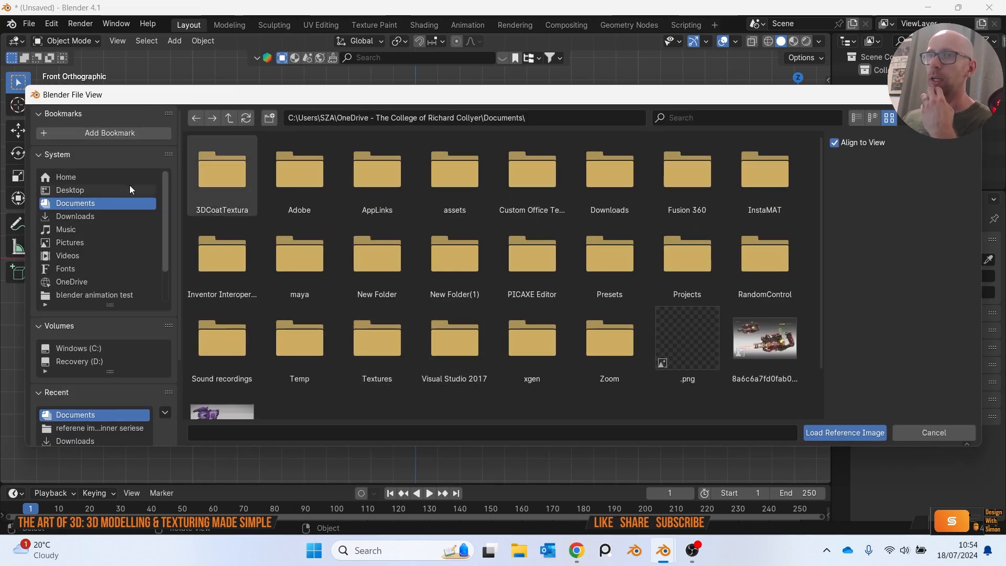
click(91, 190)
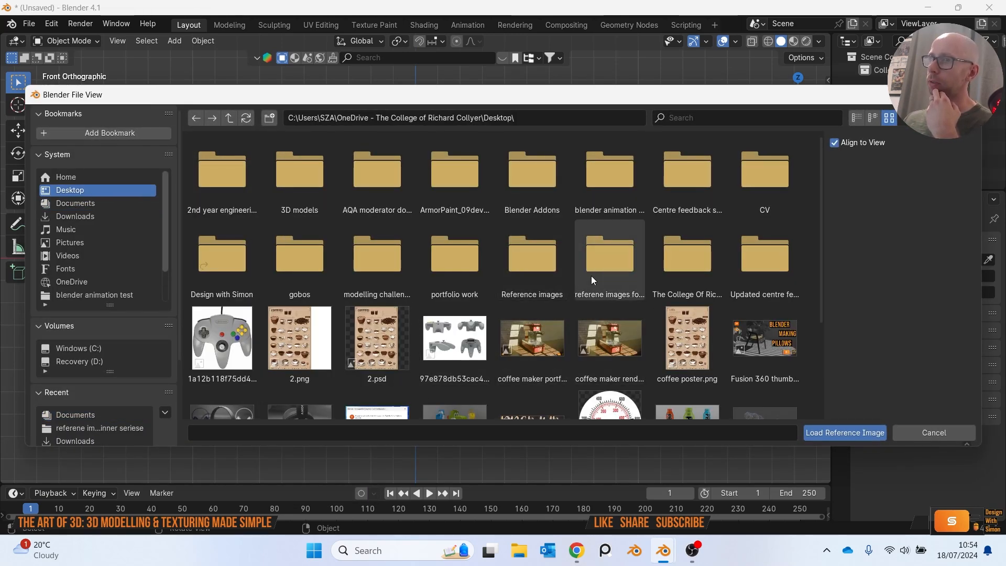
double_click(591, 275)
scroll(476, 299, down, 8)
double_click(309, 315)
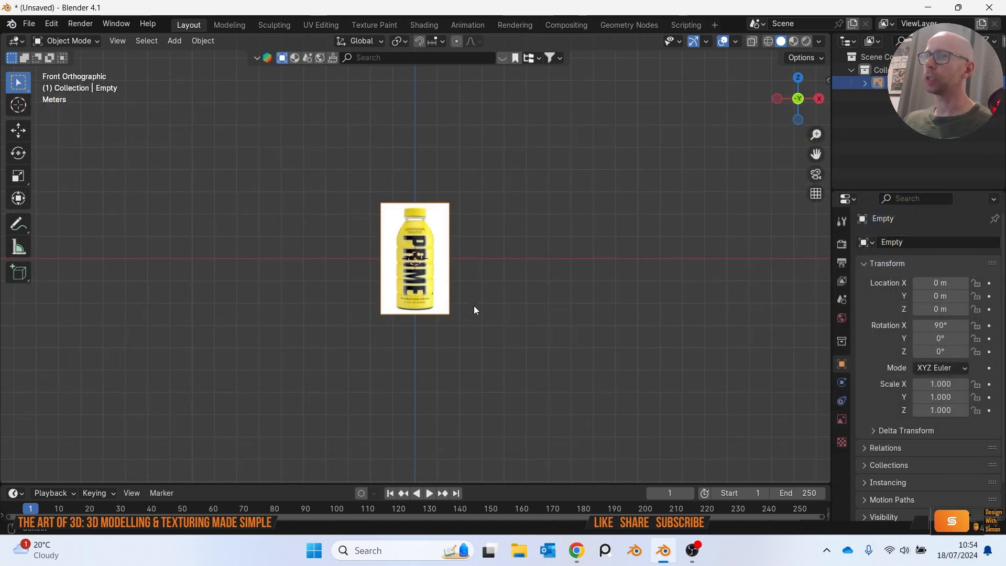
Enable opacity for the bottle reference image and lower it to 0.110.
shift+middle_drag(473, 303, 533, 347)
middle_drag(454, 345, 473, 287)
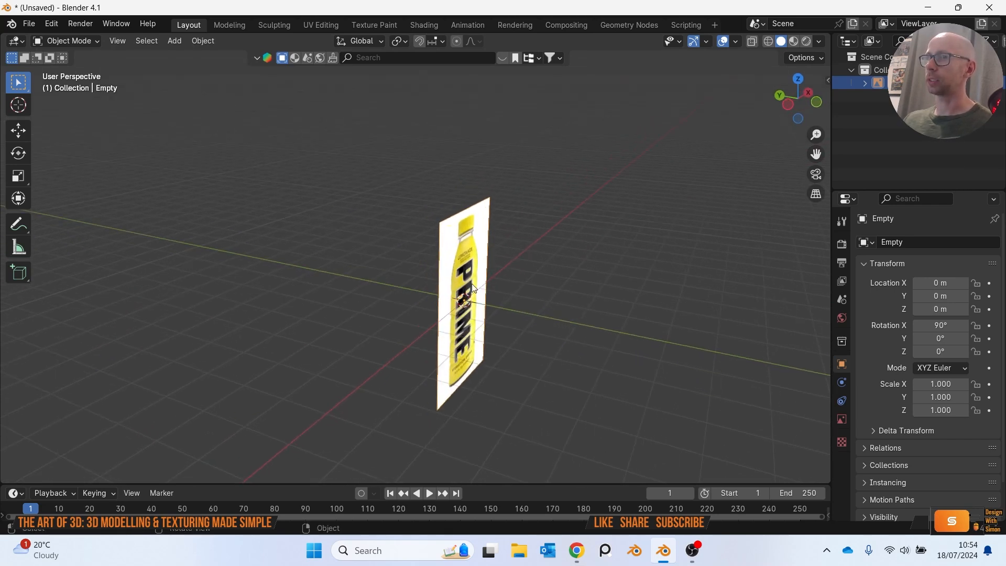
click(842, 419)
click(917, 394)
drag(963, 392, 917, 393)
middle_drag(744, 372, 586, 333)
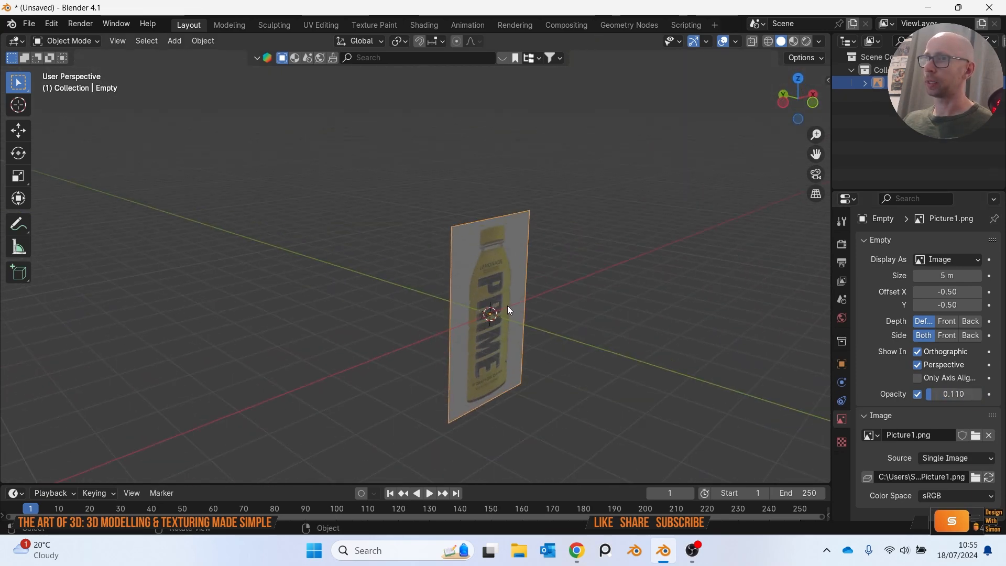
Move the bottle reference image well back behind the origin along the Y axis and deselect it.
middle_drag(507, 308, 561, 319)
key(g)
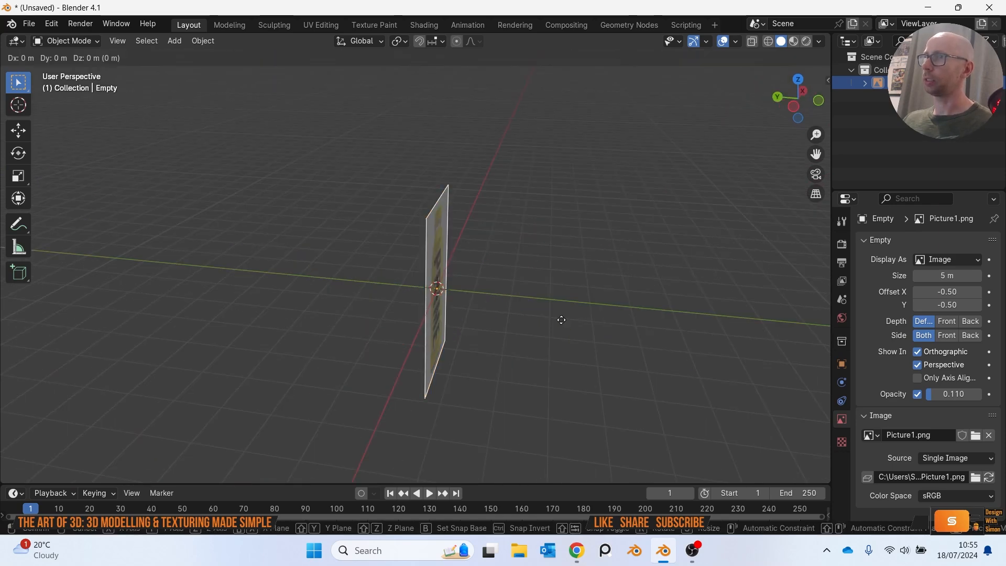
key(y)
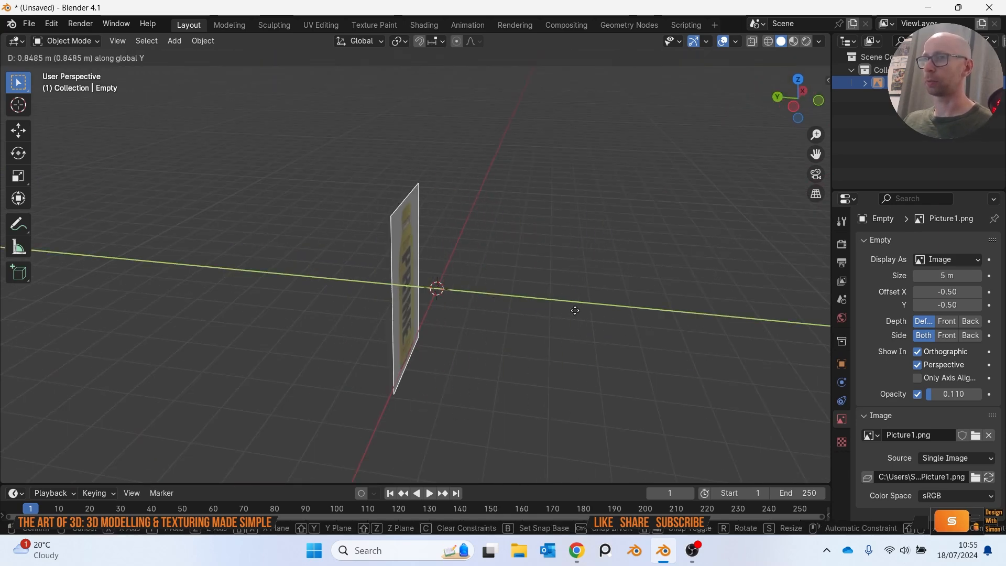
click(275, 266)
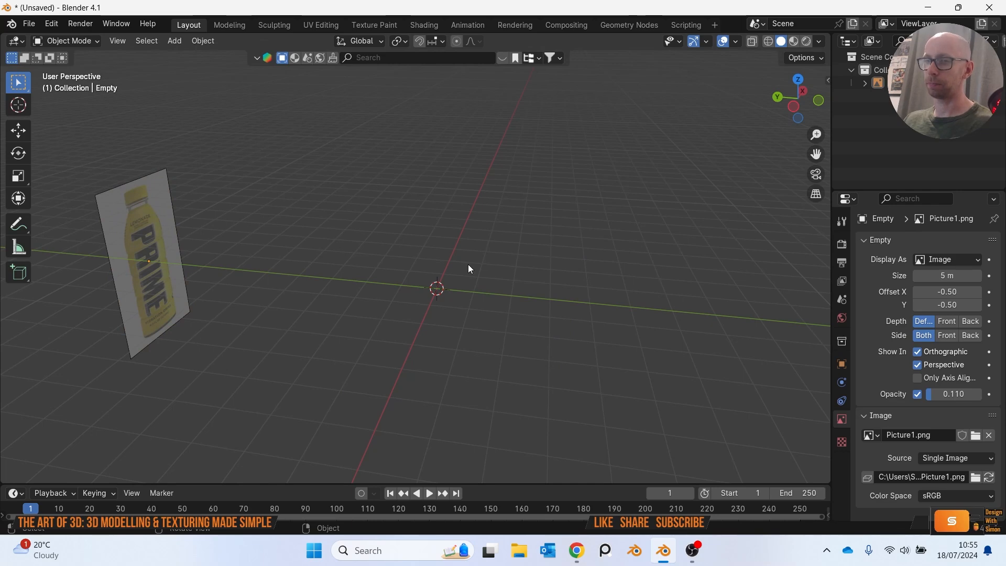
In front view, add a cube at the origin to compare it with the bottle reference, and delete it again.
key(grave)
click(388, 222)
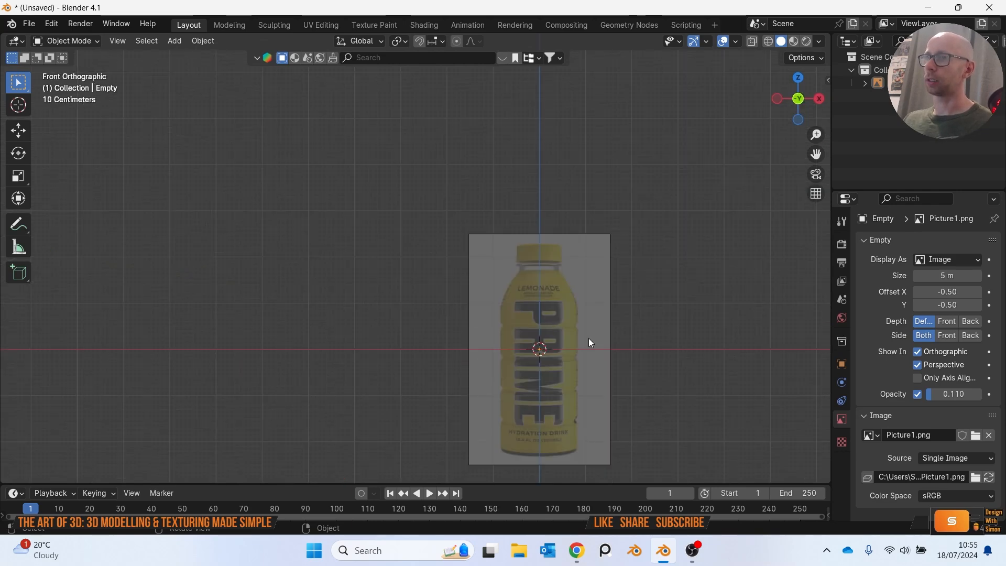
scroll(627, 358, down, 1)
shift+middle_drag(624, 356, 550, 312)
scroll(556, 299, up, 2)
shift+middle_drag(621, 304, 598, 295)
key(shift+a)
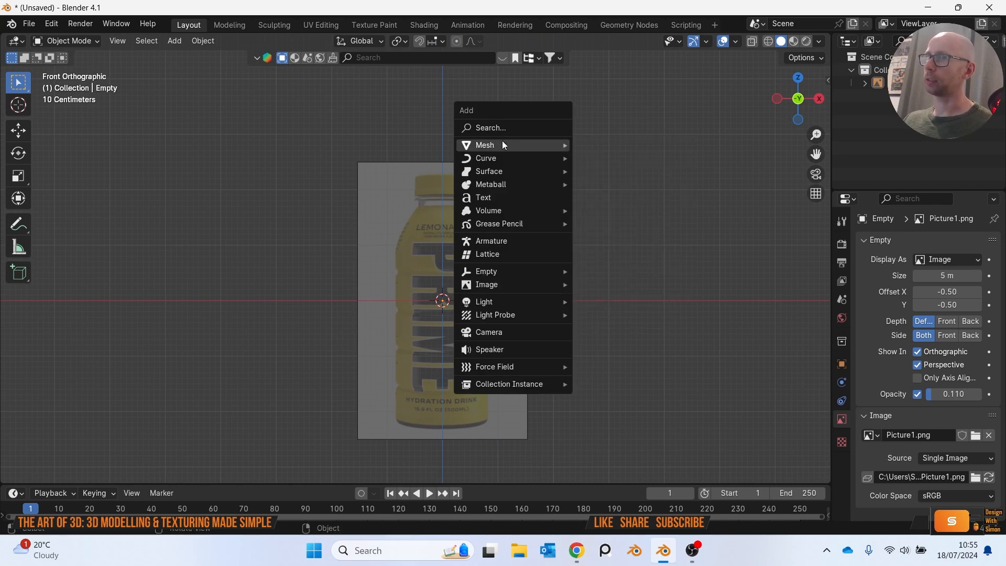
mouse_move(503, 144)
click(608, 156)
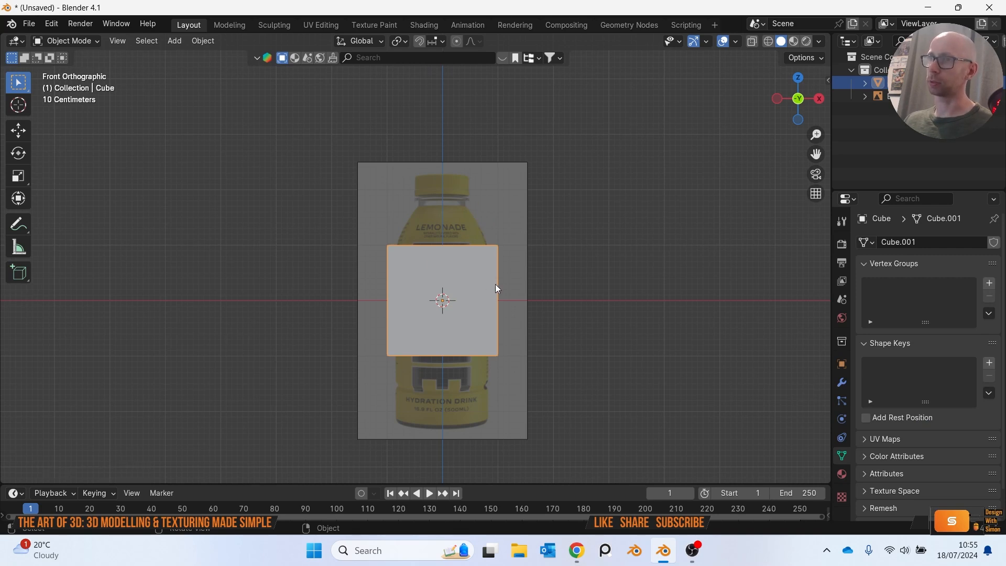
key(Delete)
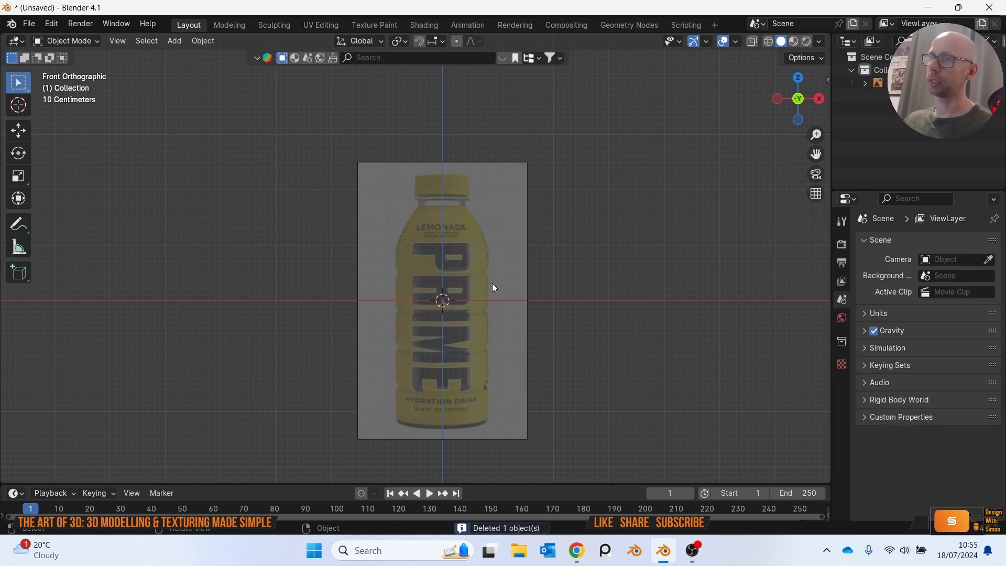
Select the bottle reference image and scale it down uniformly to less than a fifth of its size.
click(492, 284)
key(s)
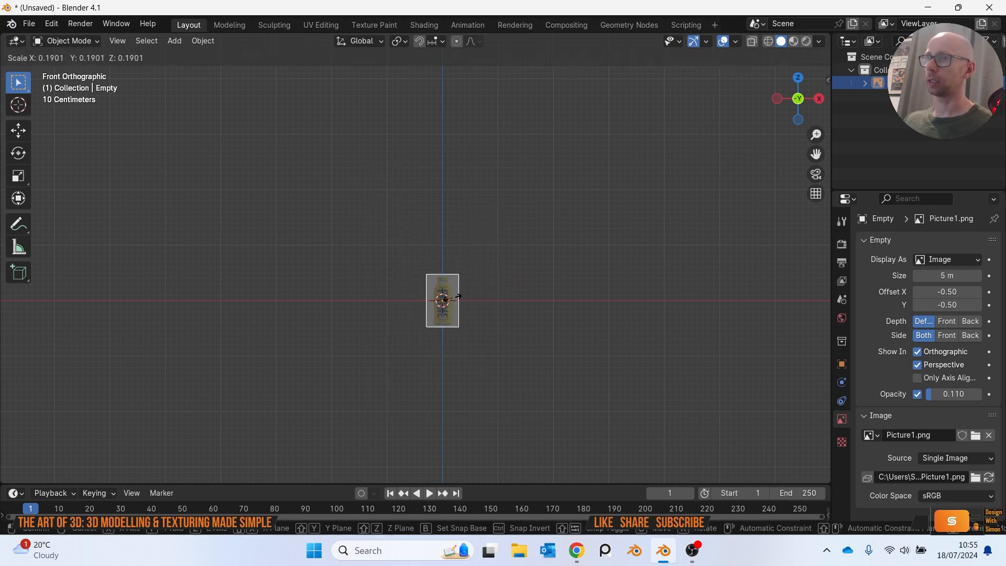
click(453, 316)
scroll(453, 316, up, 15)
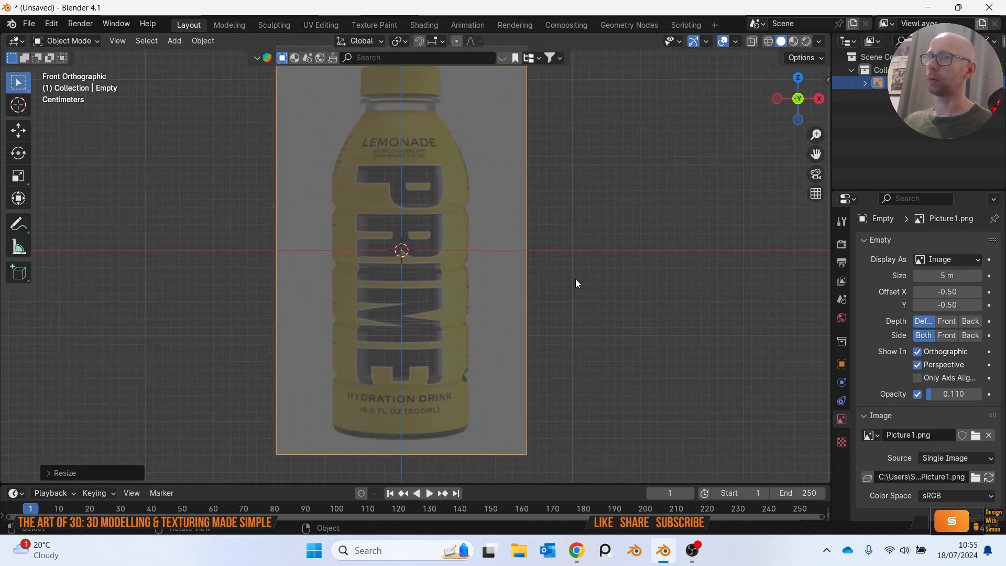
Move the scaled-down reference image about 8 m along negative Y, leaving it a short distance behind the origin.
key(KP_5)
middle_drag(455, 267, 281, 135)
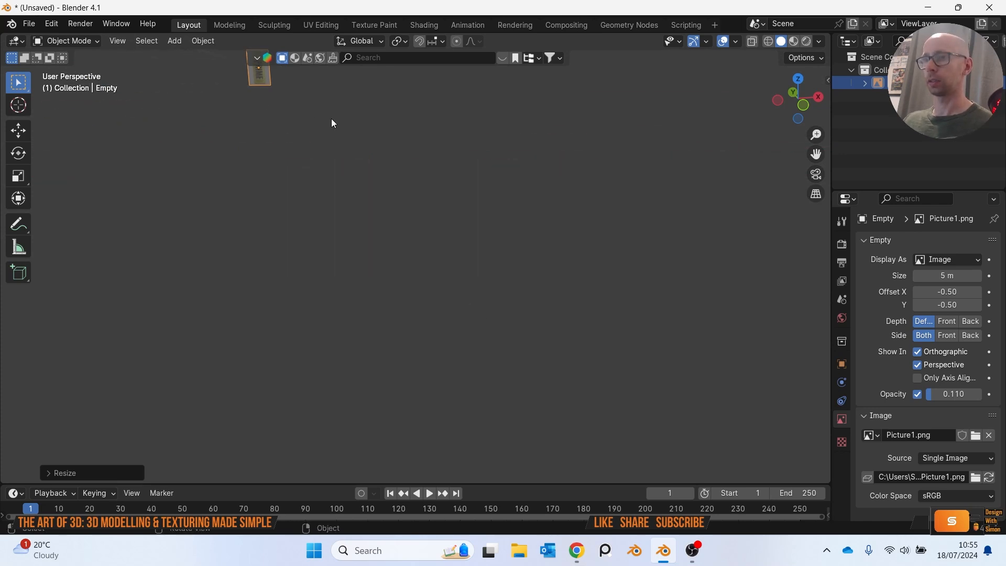
middle_drag(582, 178, 319, 322)
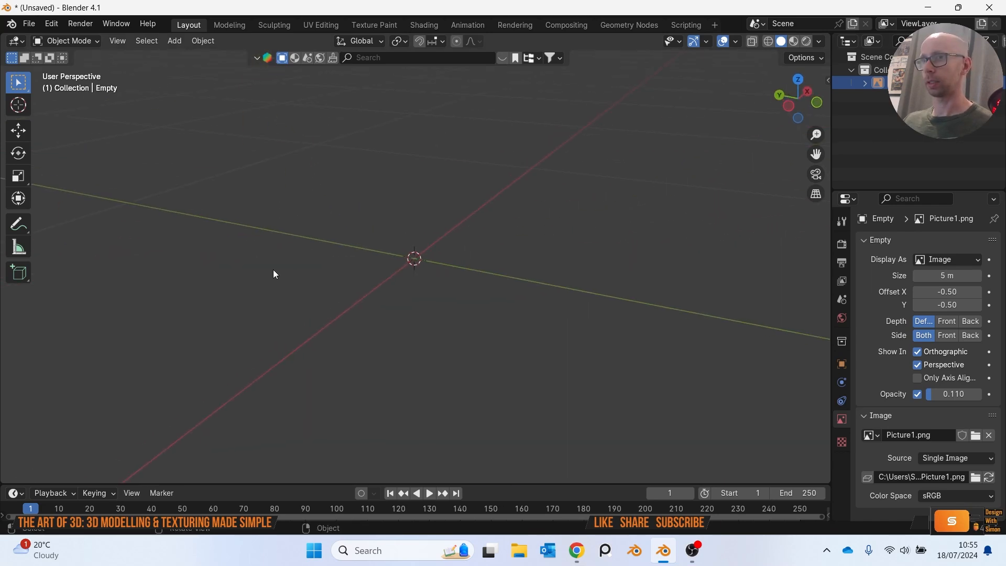
key(g)
key(y)
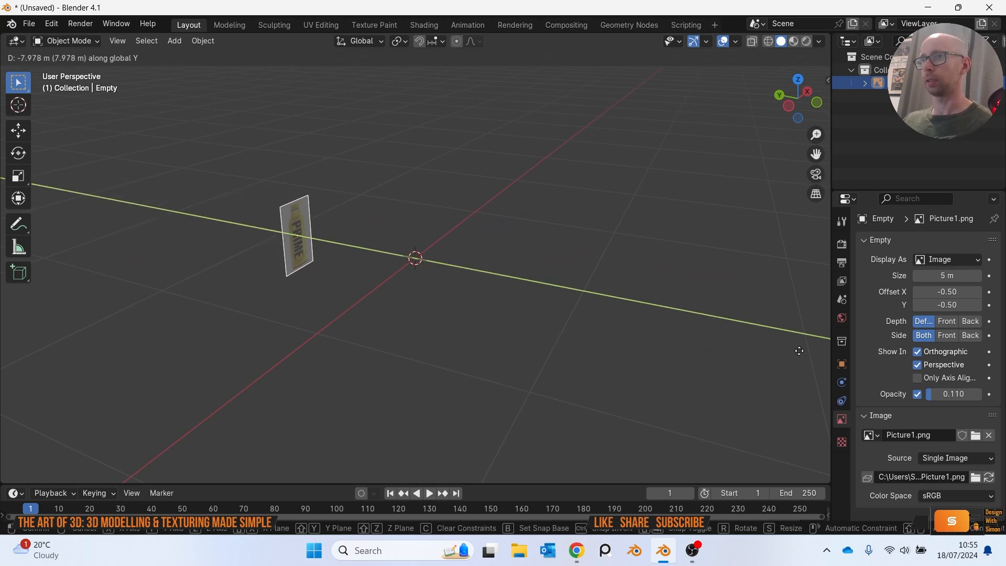
click(797, 350)
Return to the front orthographic view and add a mesh cylinder at the origin.
key(grave)
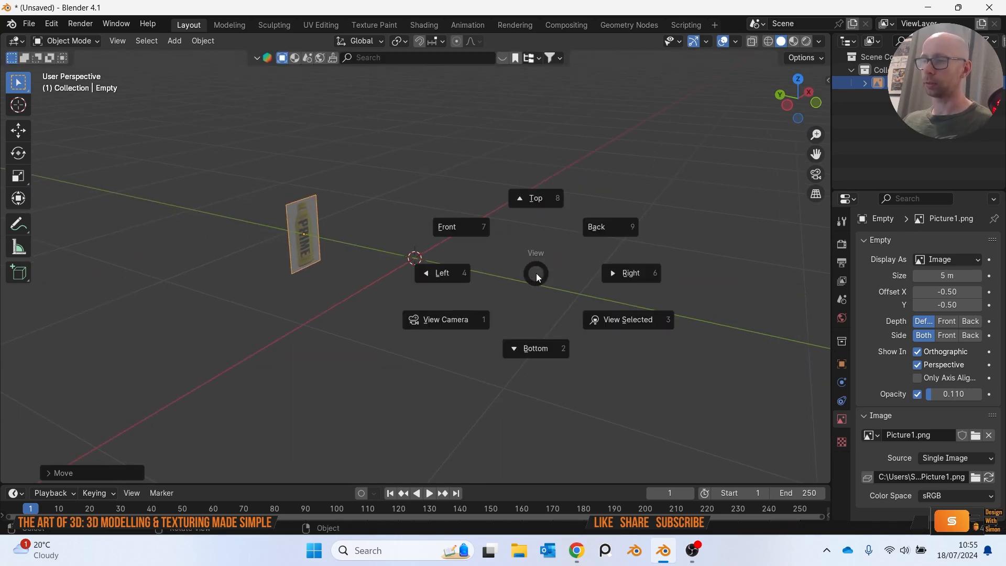
click(471, 234)
key(shift+a)
mouse_move(470, 235)
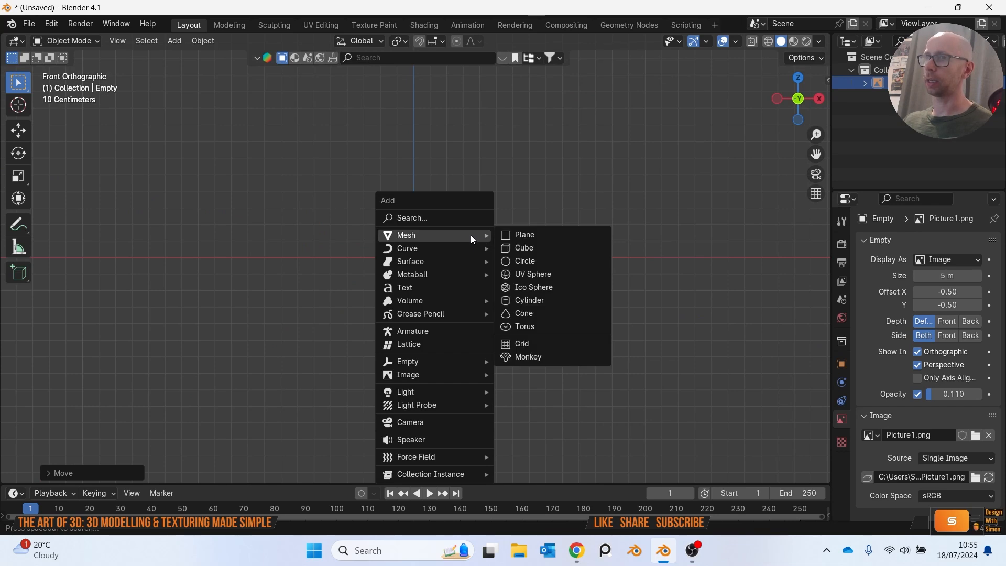
click(538, 301)
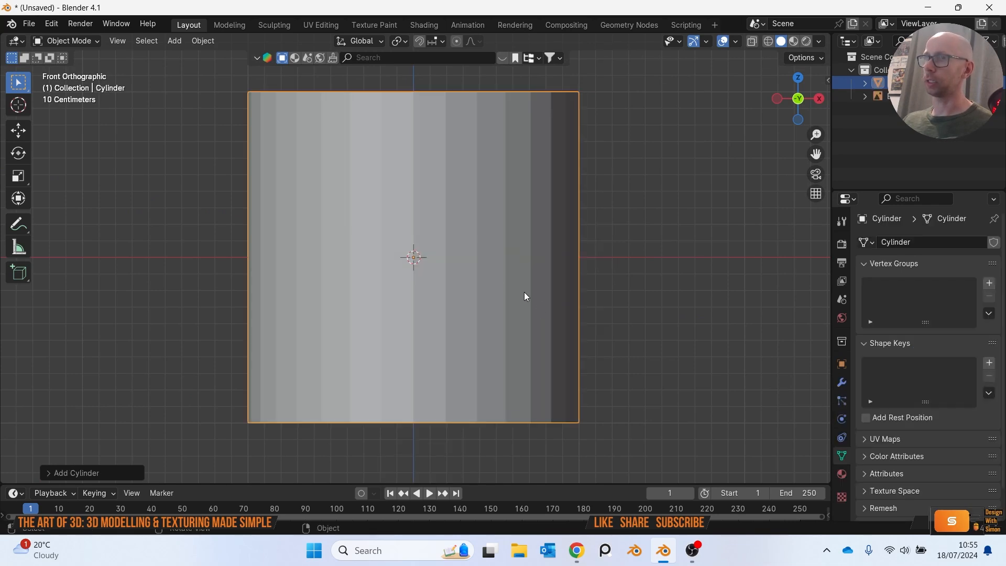
Scale the cylinder down uniformly to match the bottle's width in the reference and display the viewport in wireframe.
click(484, 246)
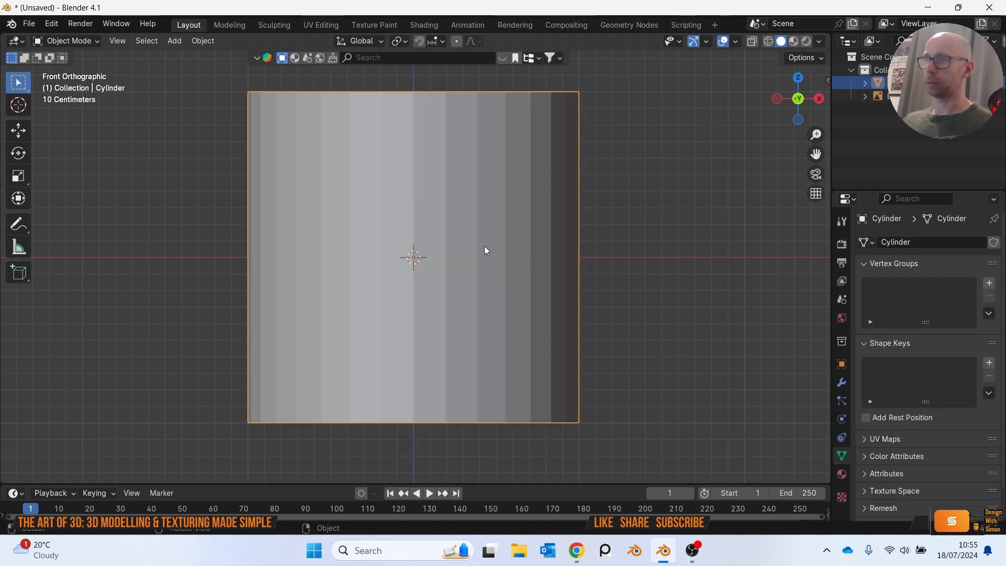
key(s)
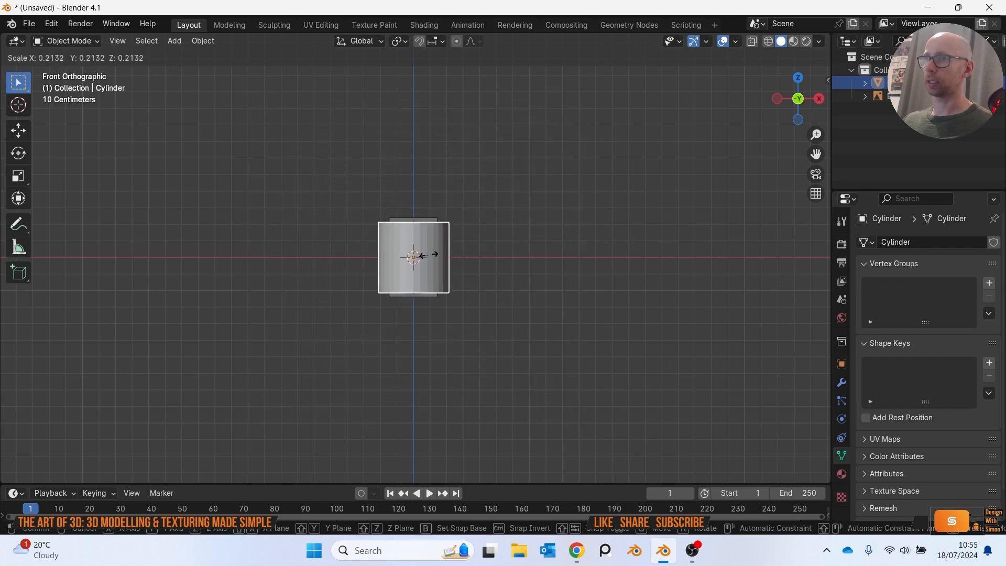
click(420, 257)
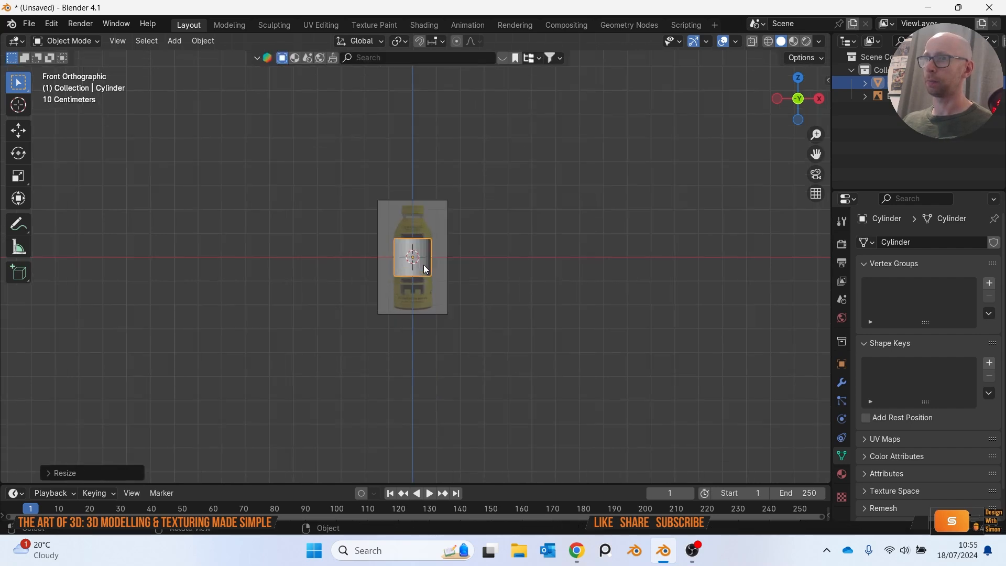
scroll(426, 267, up, 9)
shift+middle_drag(429, 258, 437, 272)
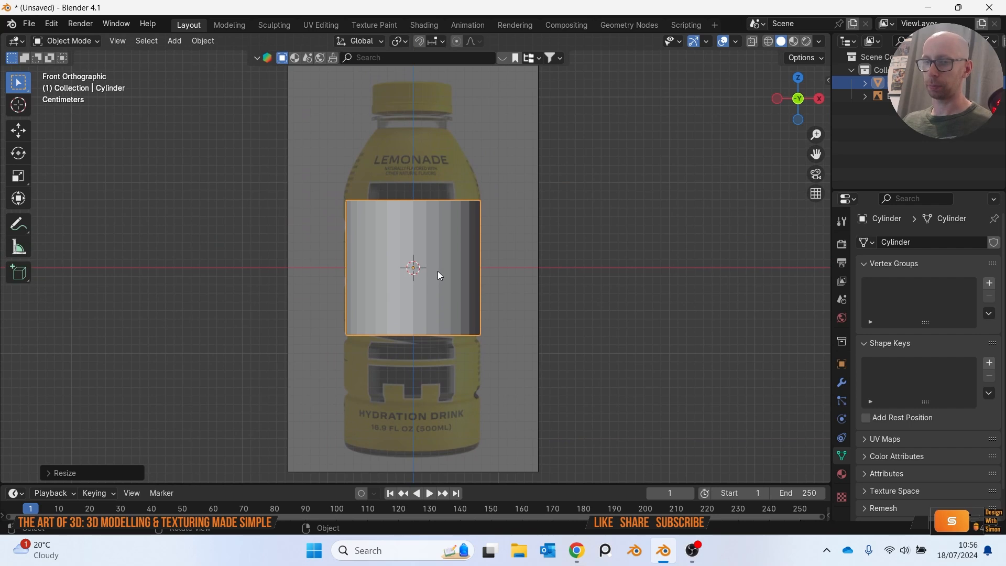
key(shift+z)
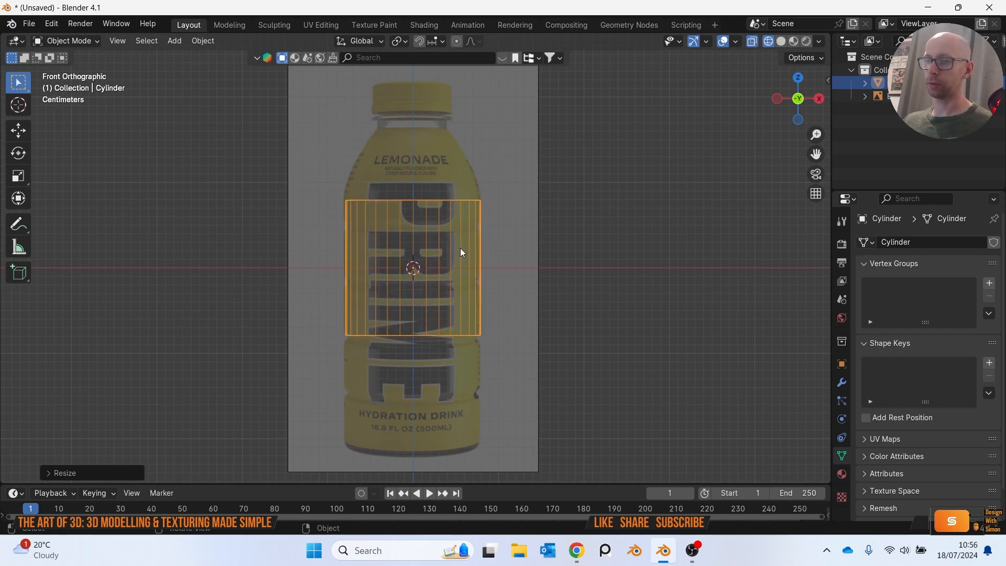
Compare the solid, material preview, rendered and wireframe viewport shading on the cylinder, finishing in wireframe.
key(shift+z)
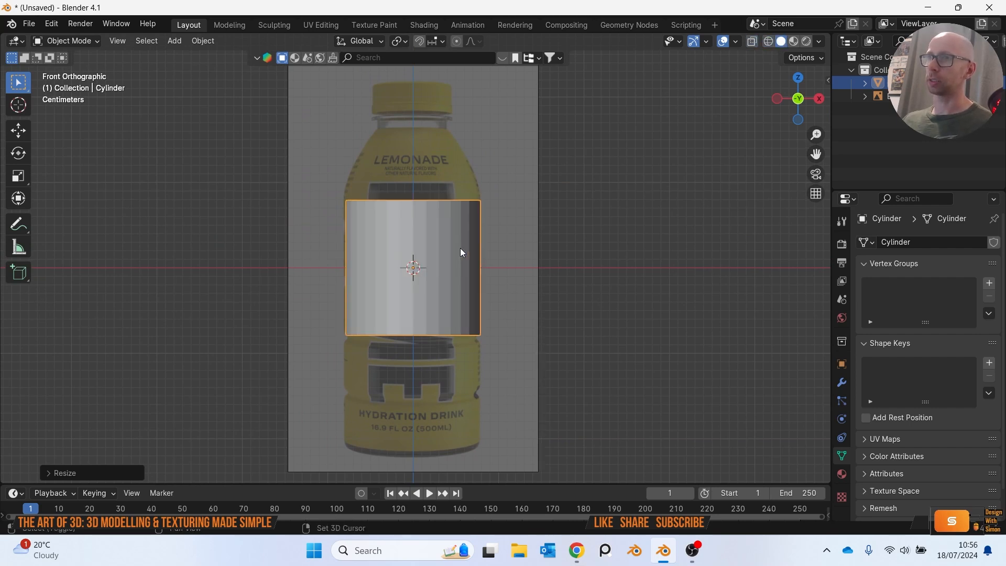
key(shift+z)
key(shift+z)
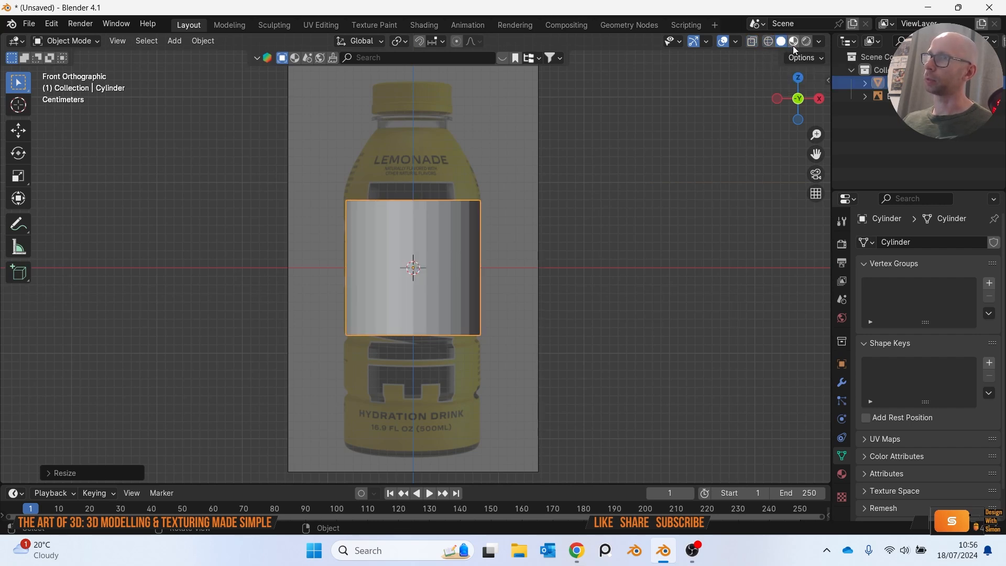
click(793, 42)
click(807, 44)
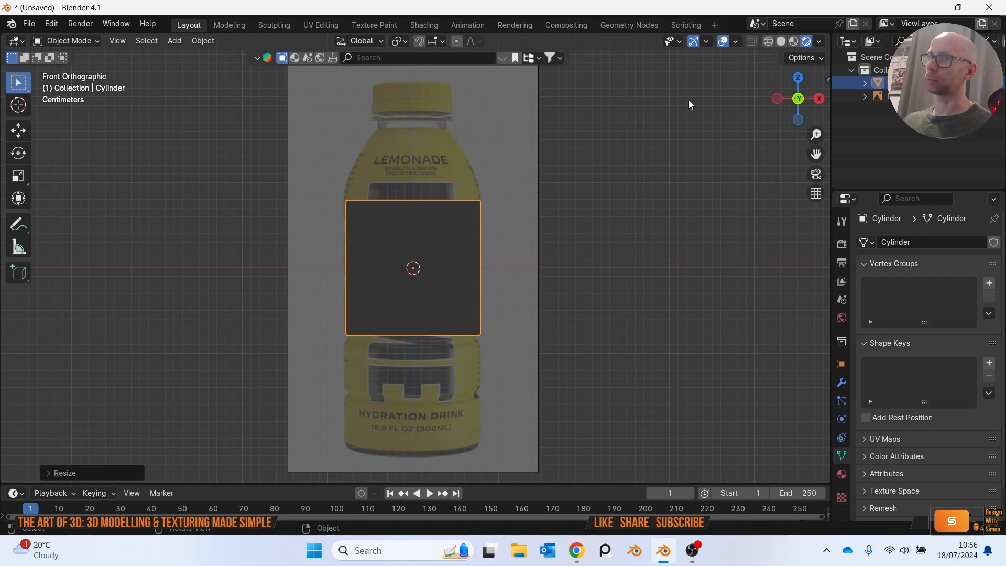
click(768, 44)
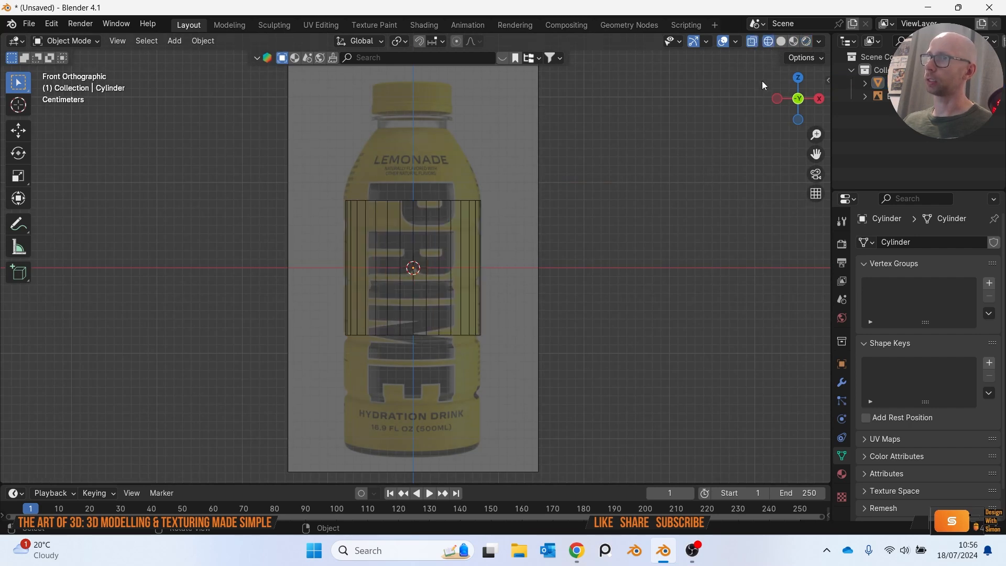
key(shift+z)
key(shift+z)
Select the cylinder in front of the bottle reference and enter Edit Mode.
scroll(493, 250, up, 1)
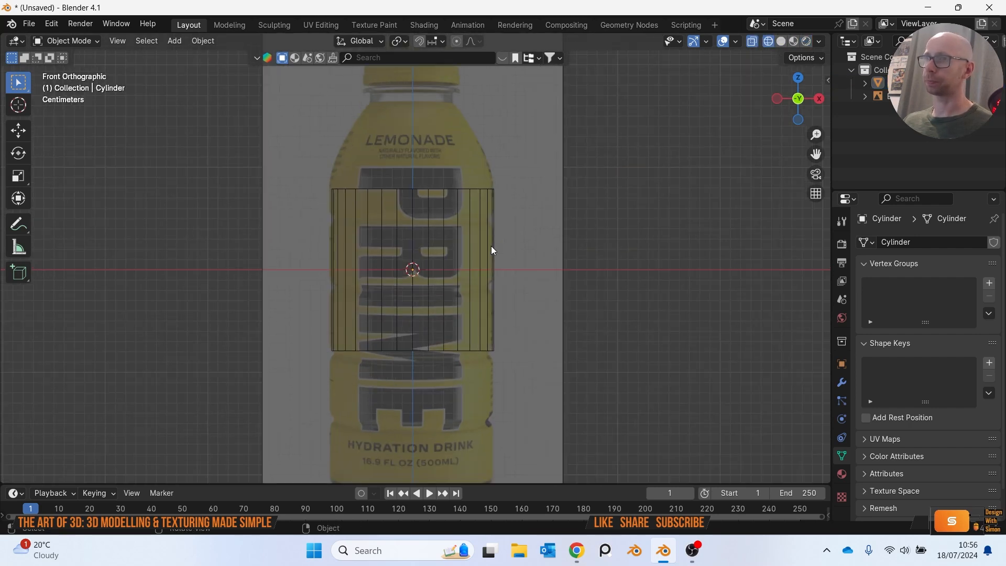
shift+middle_drag(485, 208, 496, 206)
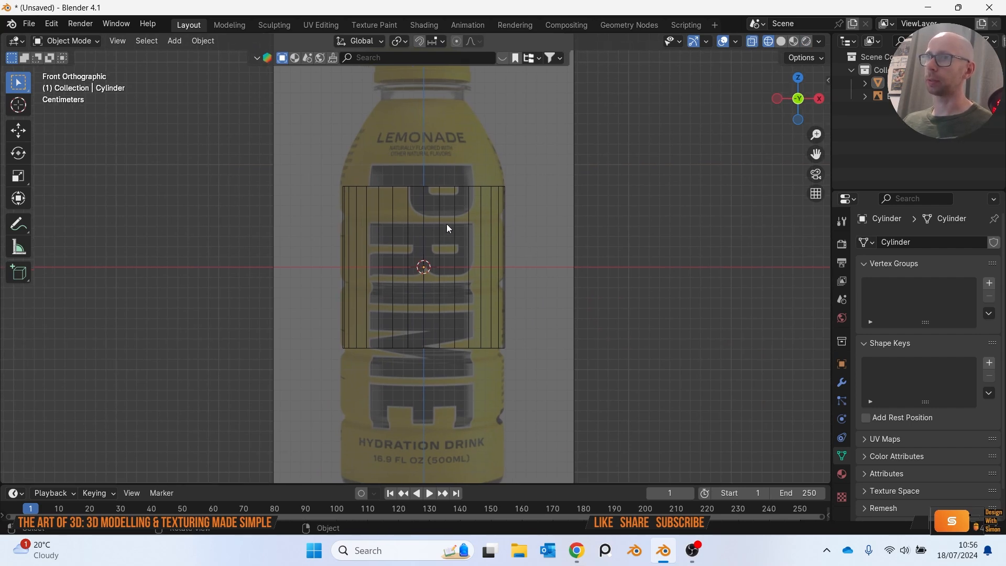
shift+middle_drag(495, 272, 480, 243)
click(486, 262)
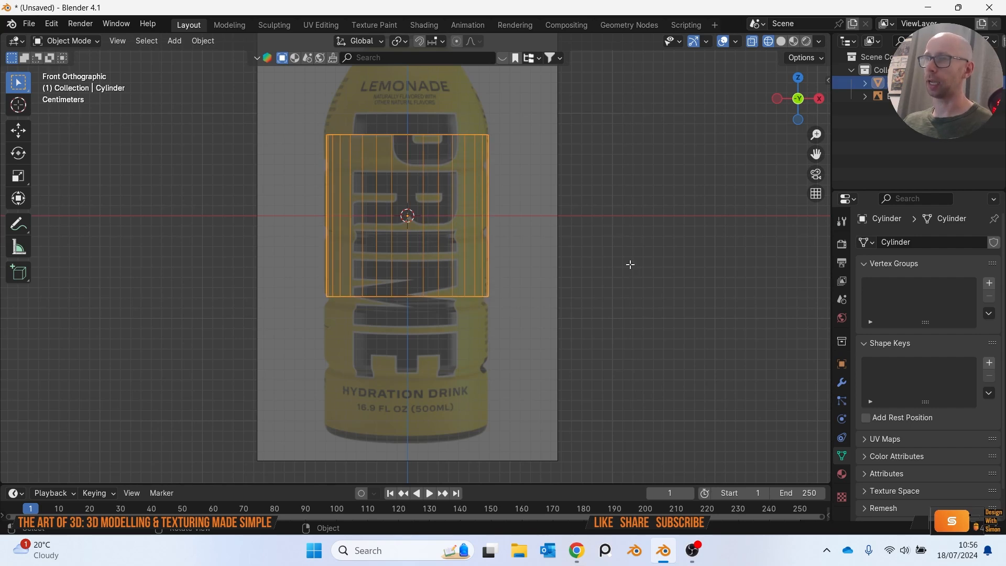
key(Tab)
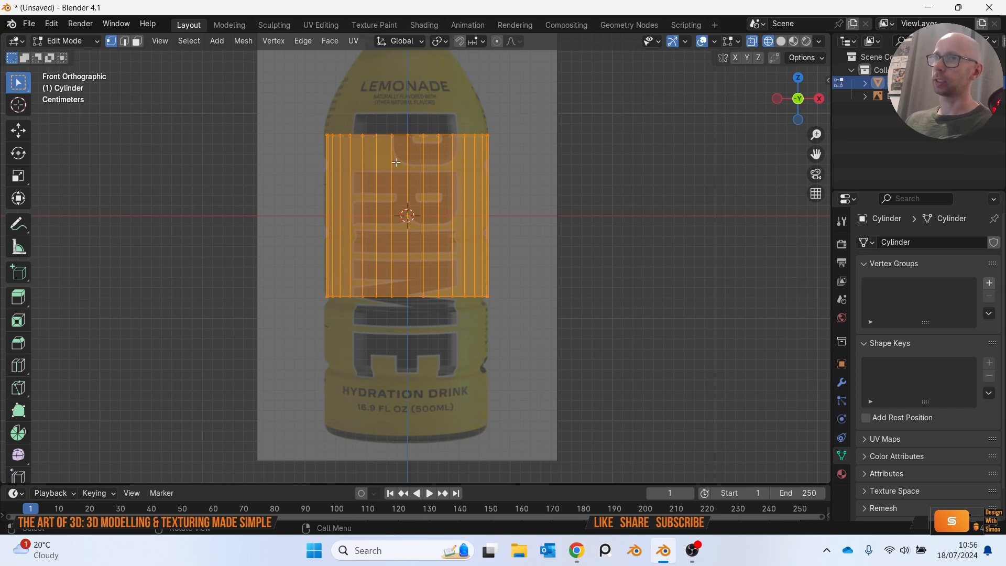
Try out the edge and face selection modes on the cylinder, finishing in vertex selection mode.
scroll(359, 152, up, 5)
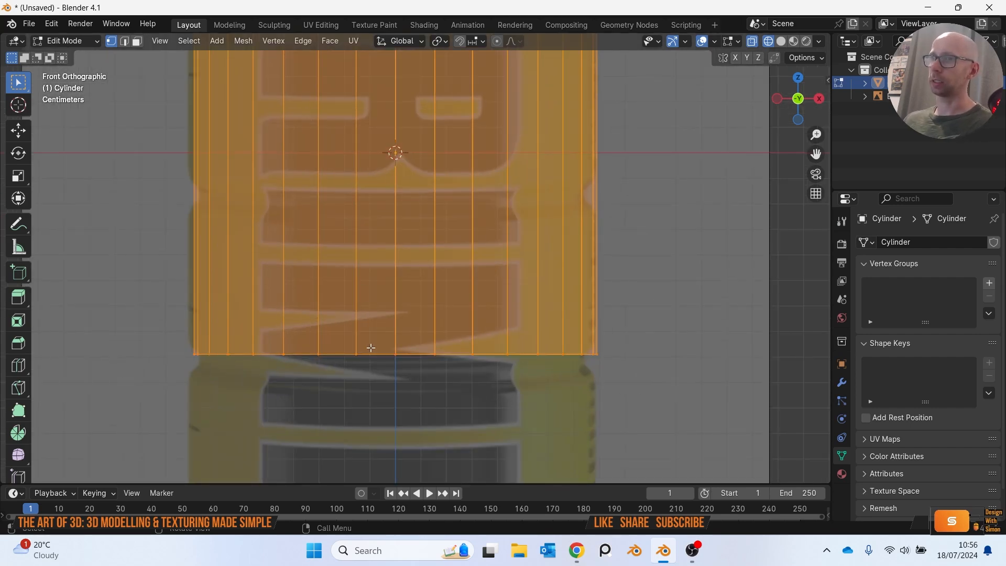
key(2)
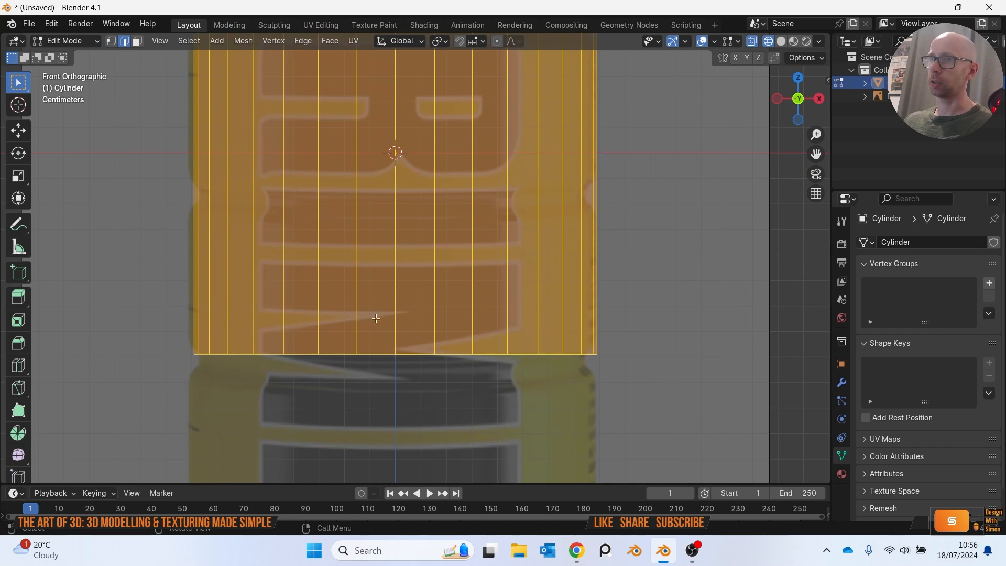
key(3)
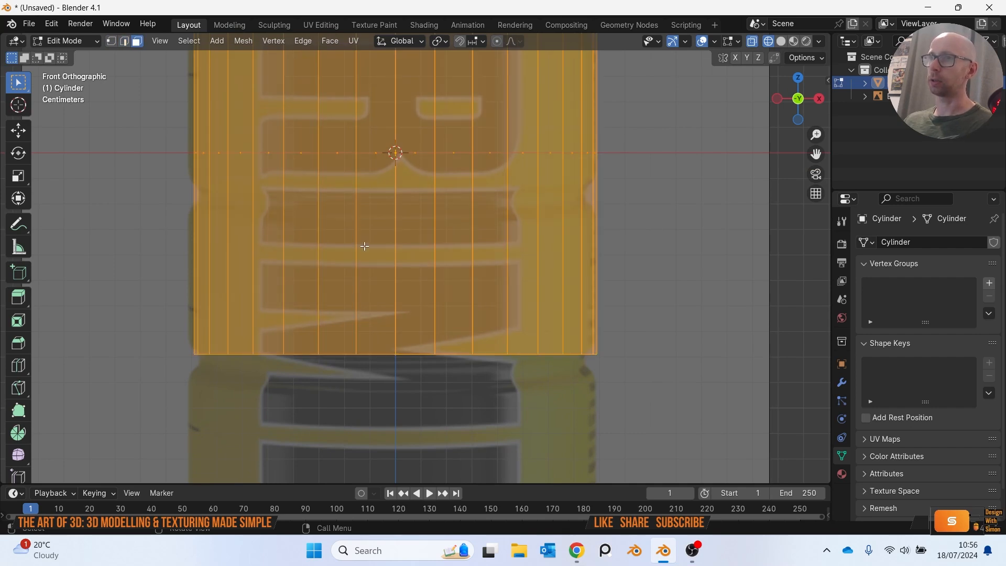
scroll(365, 246, down, 2)
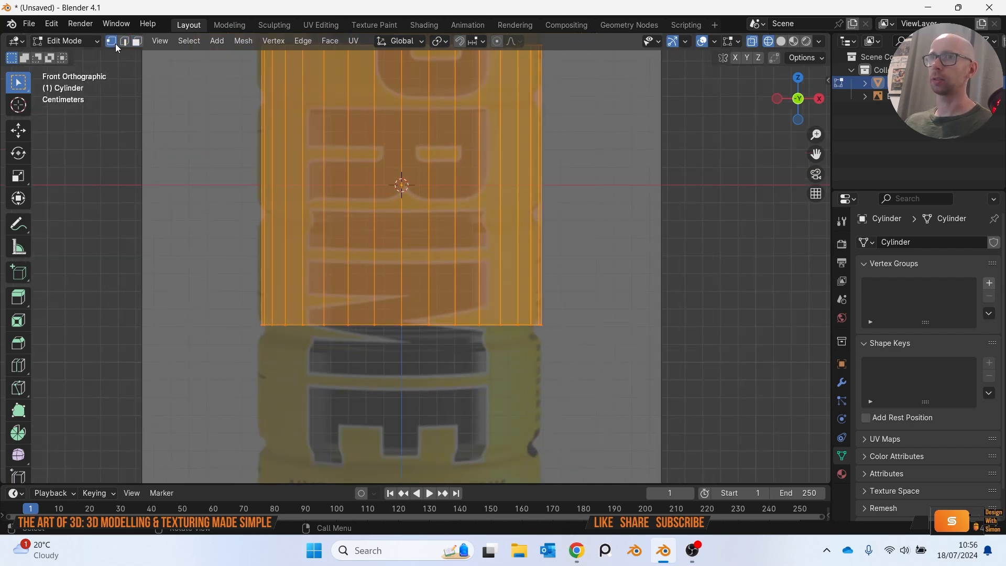
click(124, 41)
click(137, 41)
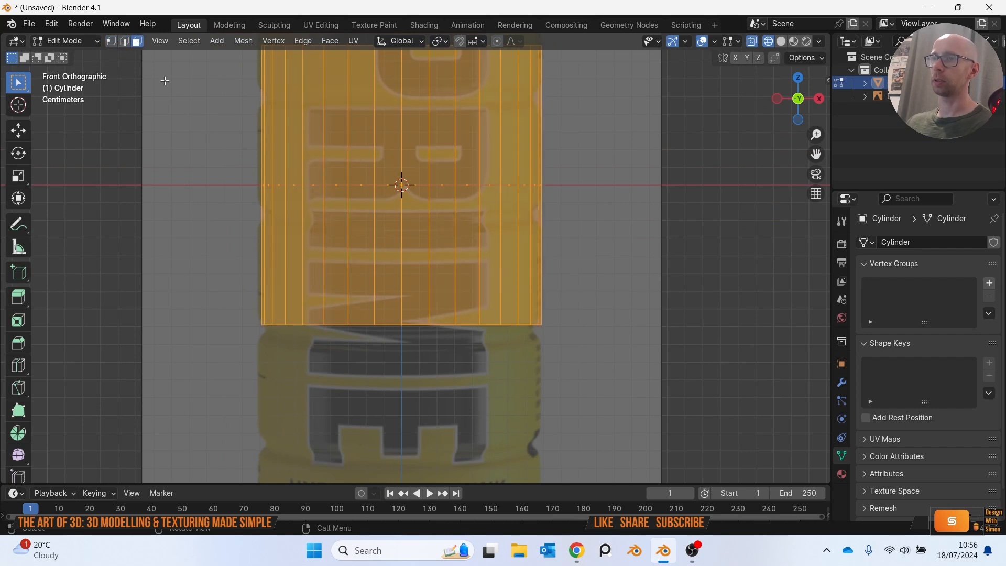
key(1)
key(3)
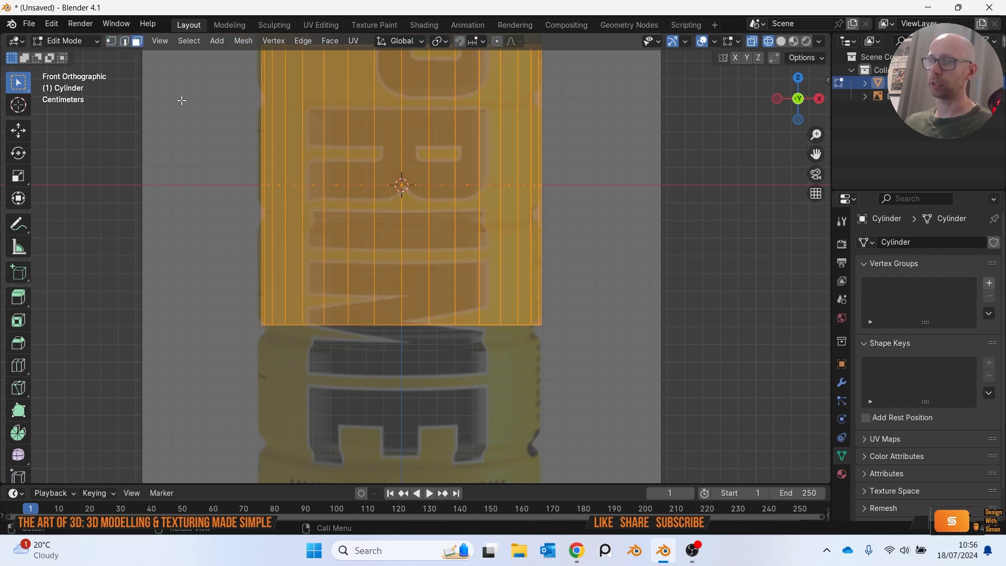
key(1)
scroll(310, 234, down, 3)
scroll(388, 293, up, 2)
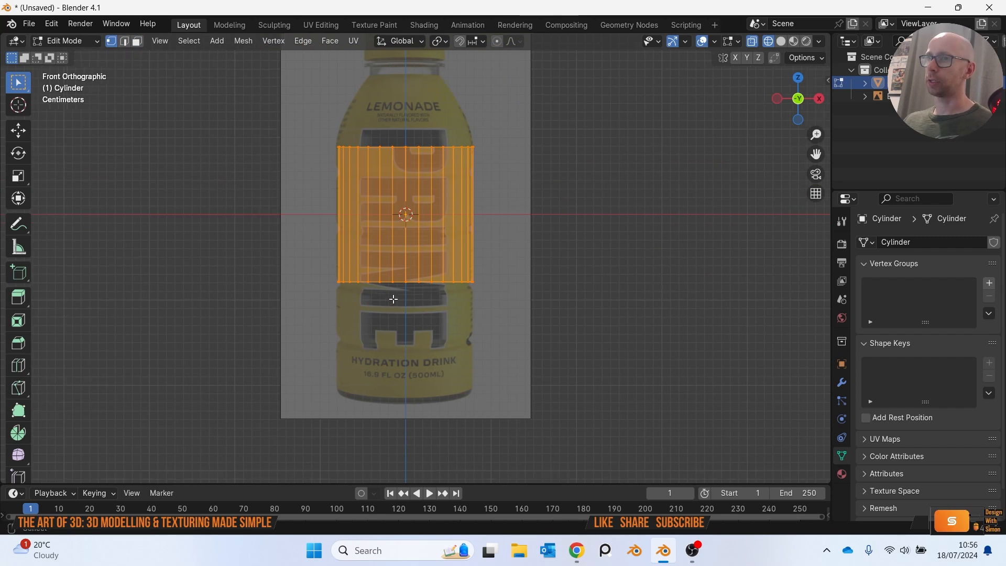
Select all bottom vertices of the cylinder and move them down along Z to the bottle's base in the reference.
drag(230, 220, 543, 300)
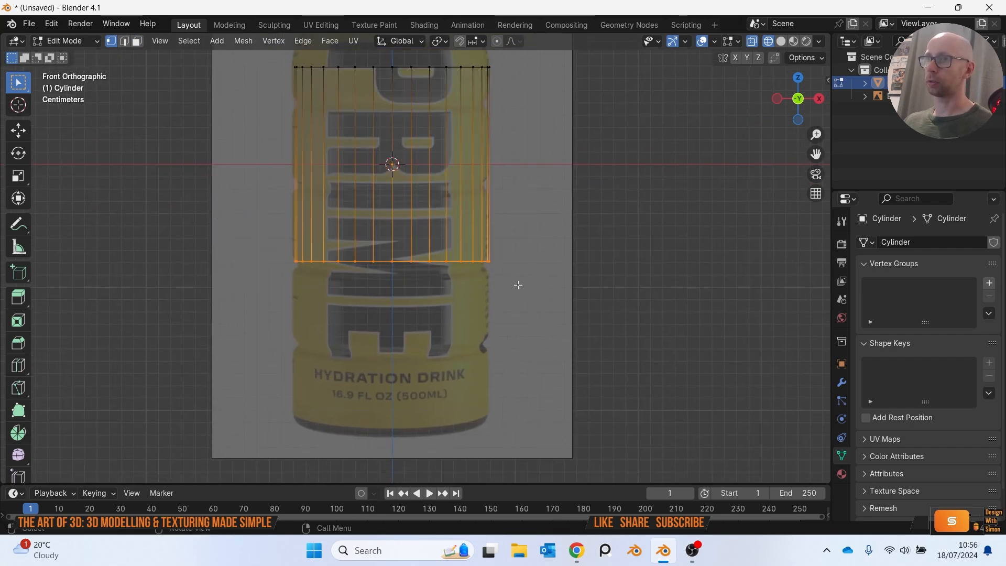
key(g)
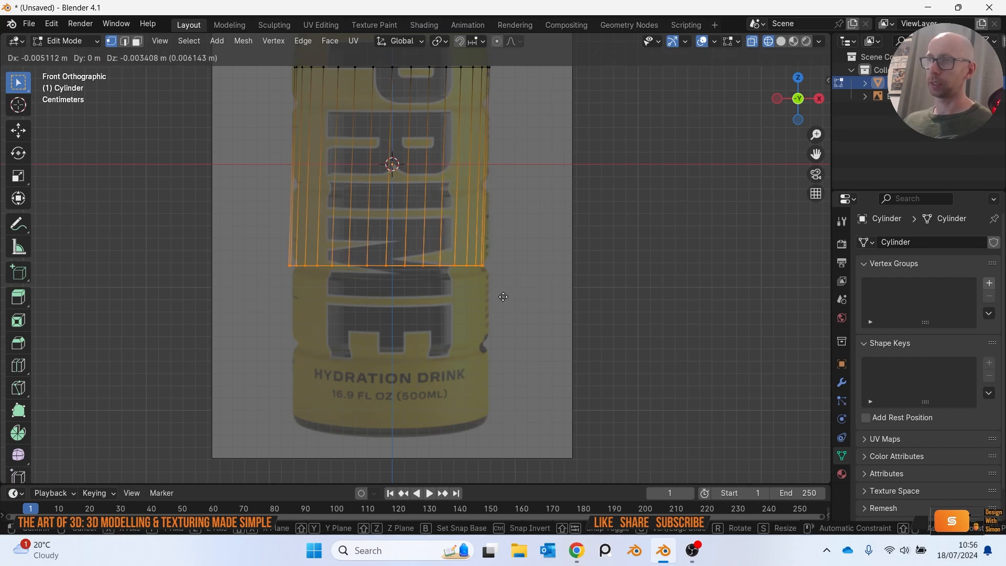
key(z)
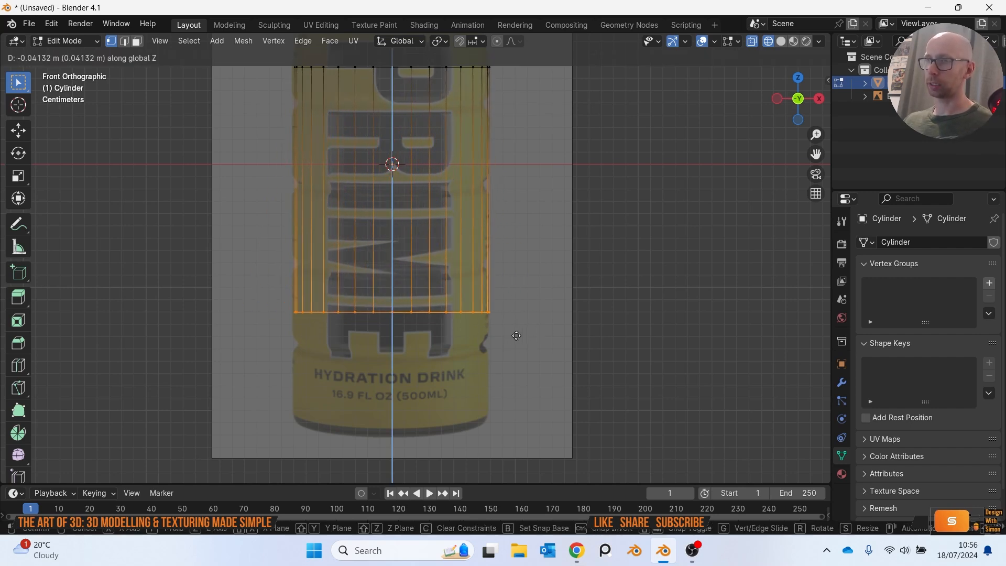
click(527, 447)
Try raising the cylinder's box-selected top vertices along Z in solid shading, and undo the move.
scroll(523, 419, down, 4)
shift+middle_drag(503, 284, 530, 361)
scroll(518, 346, up, 3)
shift+middle_drag(504, 317, 520, 346)
key(shift+z)
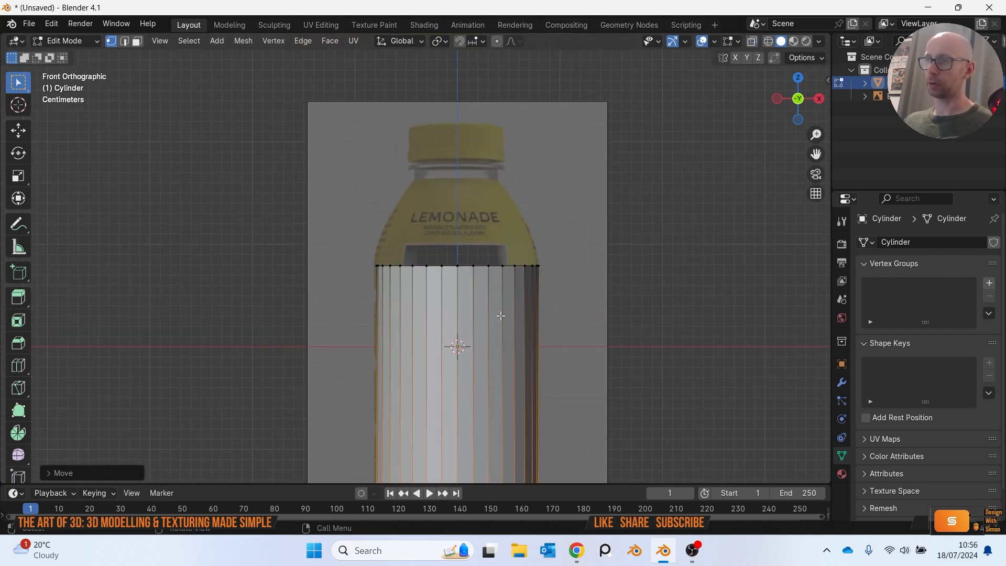
shift+drag(338, 226, 586, 307)
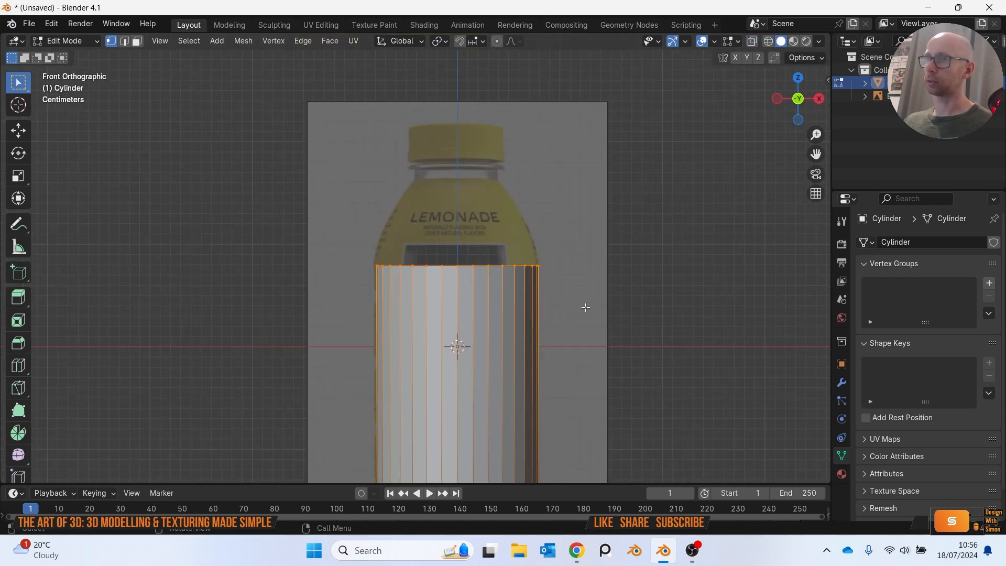
key(g)
key(z)
click(582, 231)
middle_drag(581, 231, 644, 305)
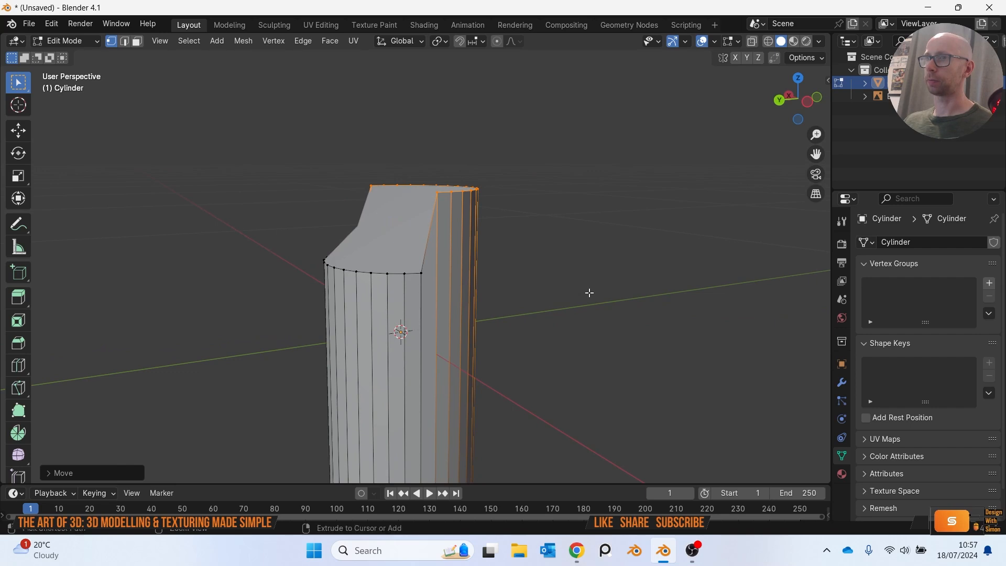
key(ctrl+z)
Return to the front orthographic view in wireframe with the upper part of the bottle framed.
middle_drag(599, 310, 519, 324)
key(grave)
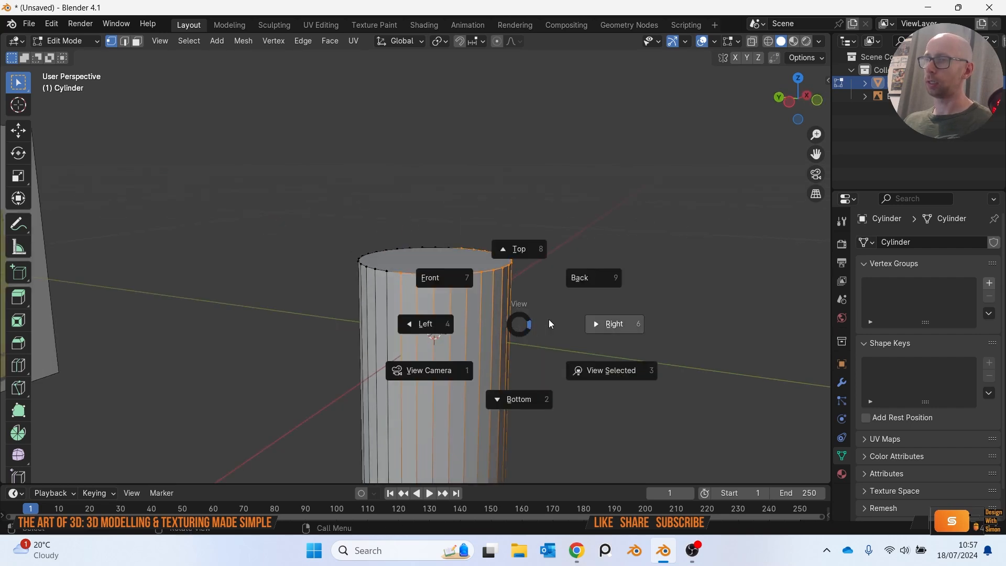
click(444, 272)
key(shift+z)
shift+middle_drag(448, 344, 418, 324)
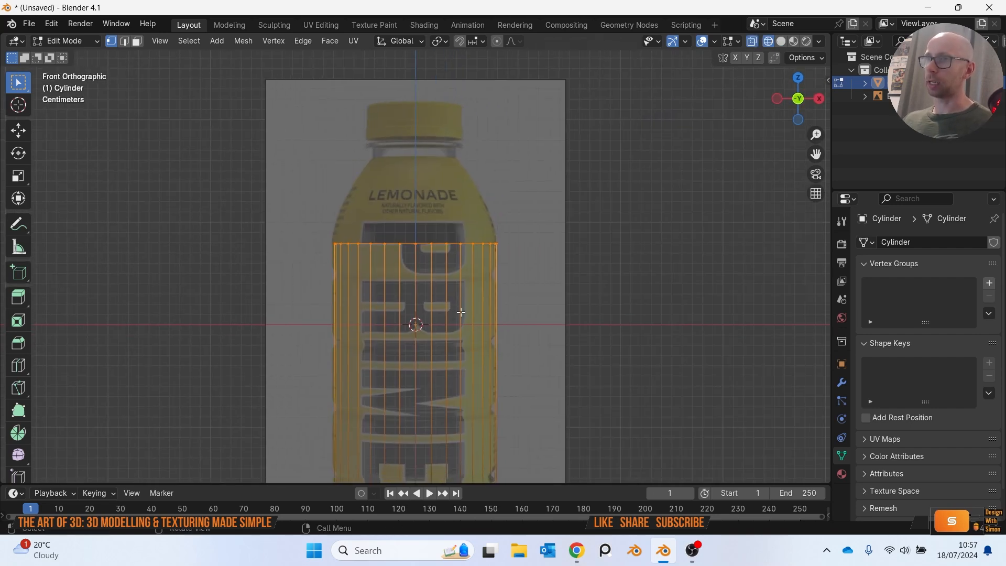
scroll(315, 227, up, 2)
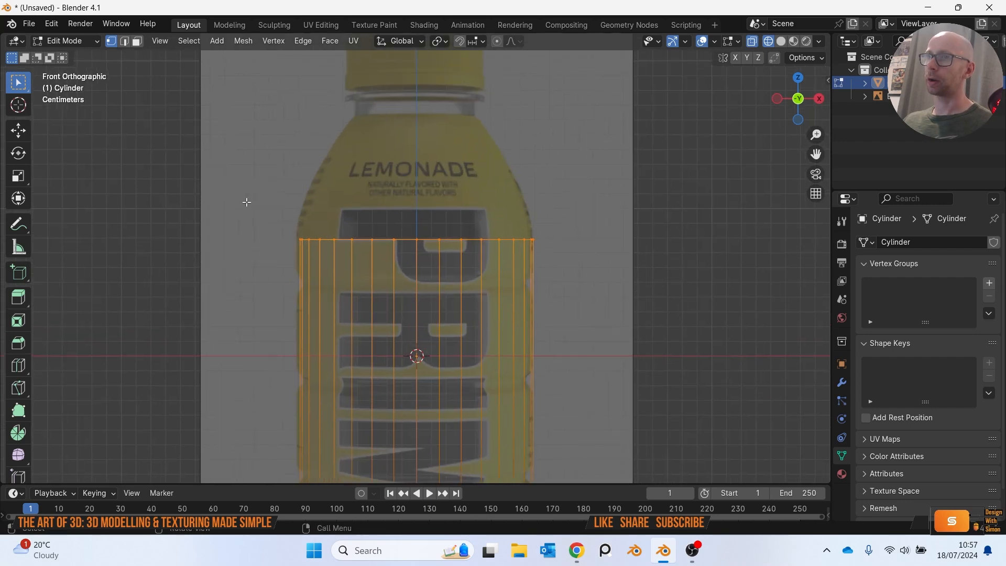
Select the cylinder's top edge loop in edge mode and extrude it up about 0.08 m to the base of the neck.
key(2)
key(alt+a)
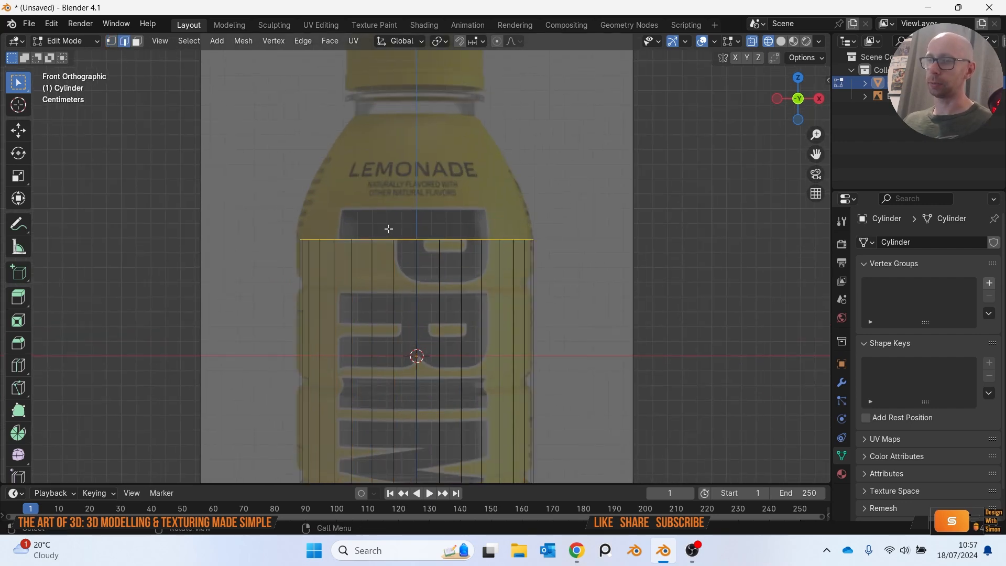
alt+click(368, 241)
shift+middle_drag(452, 274, 443, 310)
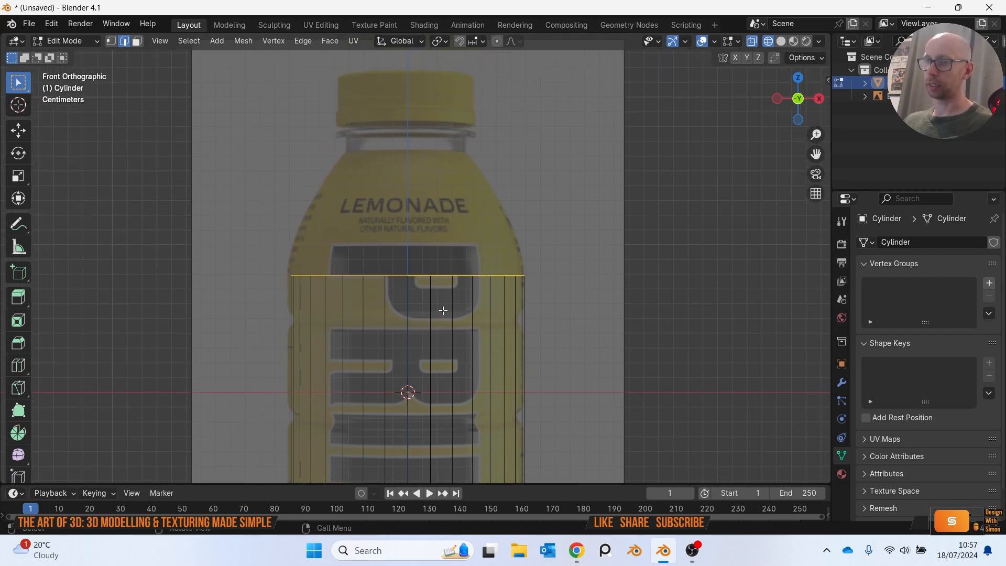
key(e)
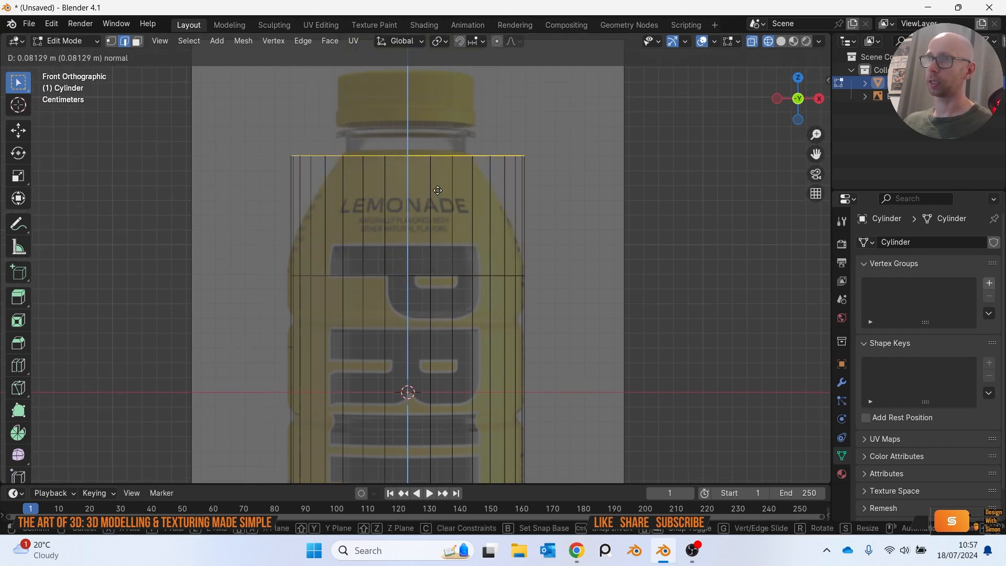
click(438, 190)
Scale the extruded top edge loop down to just over half its size to match the top of the bottle's shoulder.
scroll(440, 204, up, 1)
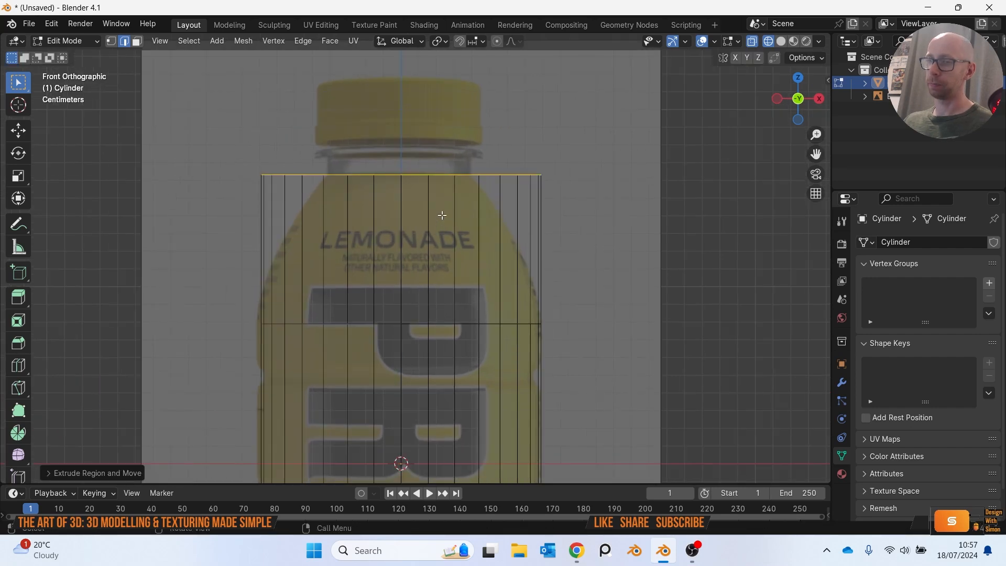
key(s)
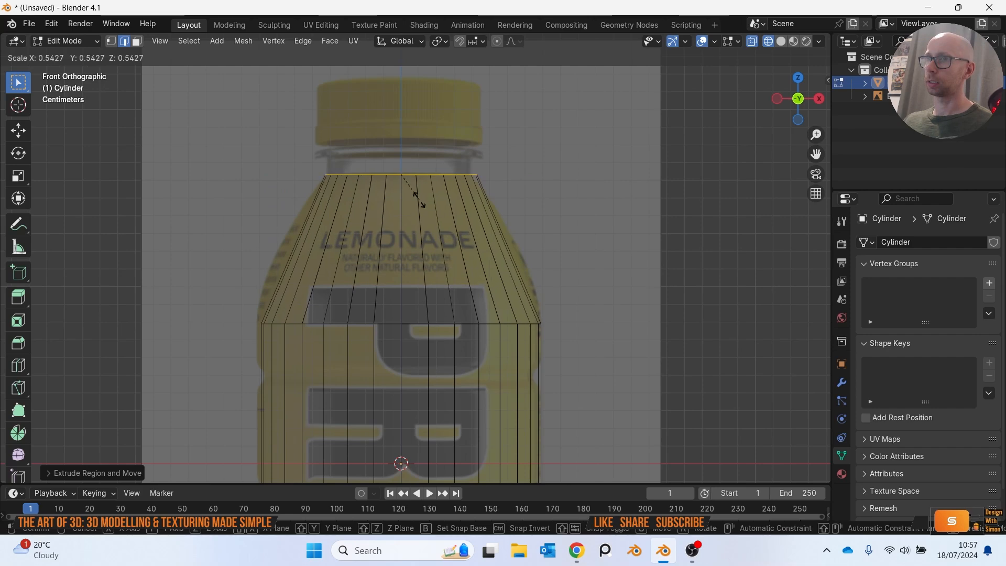
click(418, 198)
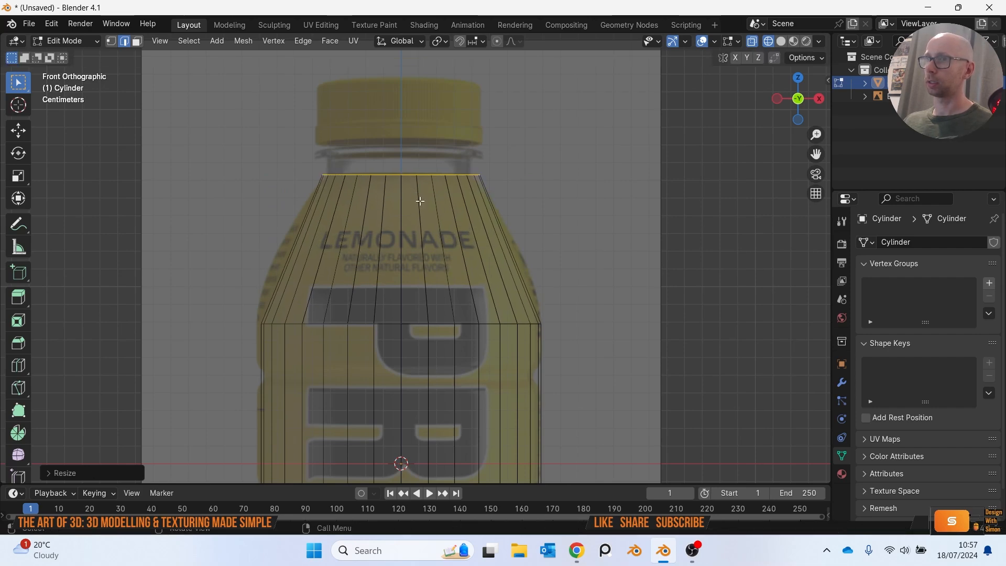
Bevel the edge loop around the cylinder's bottom rim with a width of about 0.18 m.
scroll(421, 189, down, 6)
scroll(427, 265, up, 5)
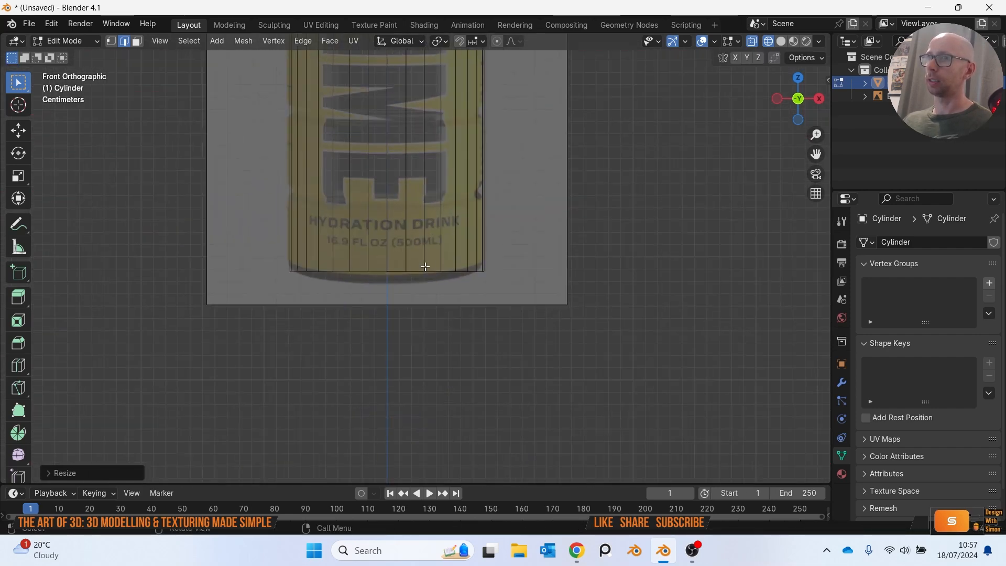
scroll(430, 294, up, 3)
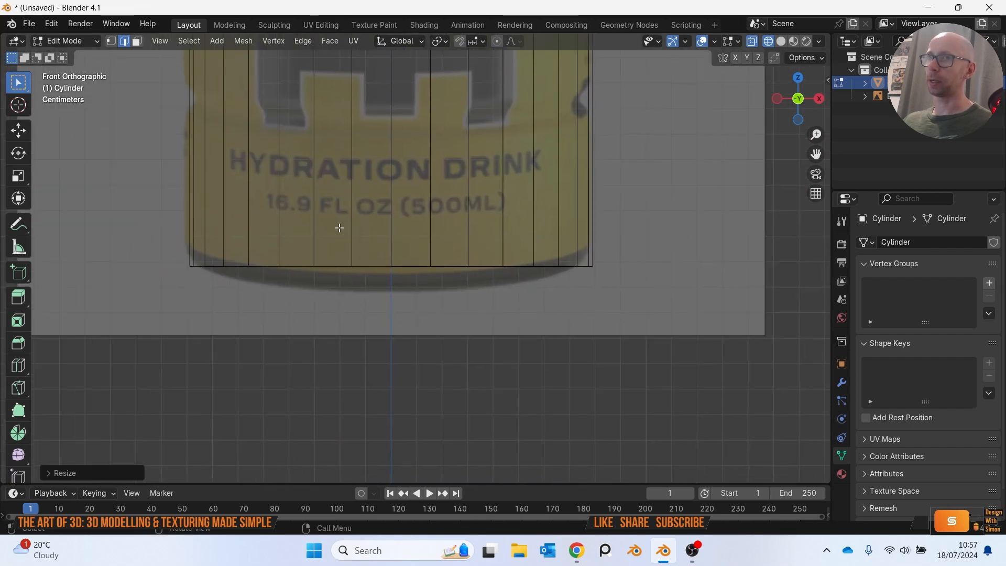
click(410, 266)
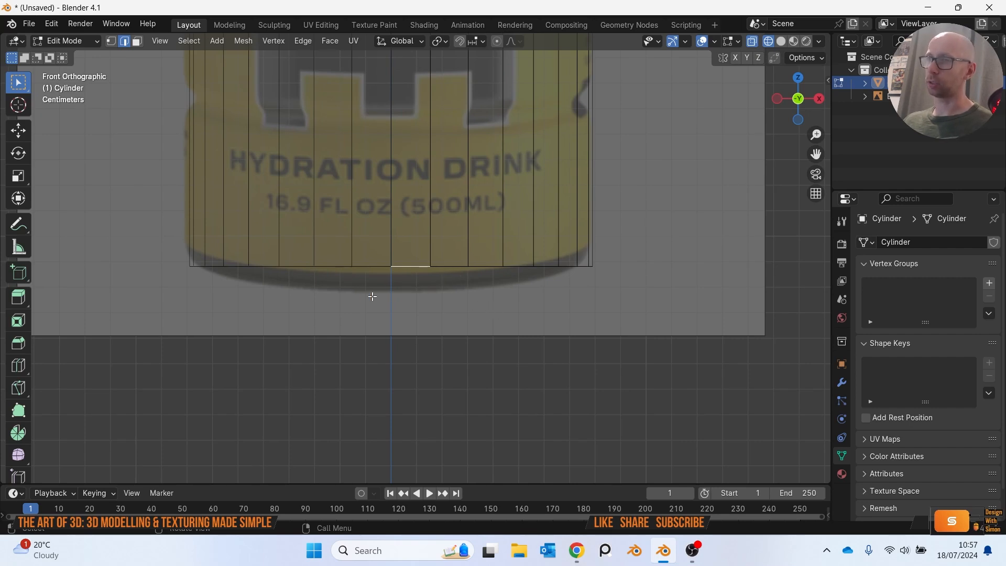
alt+click(367, 266)
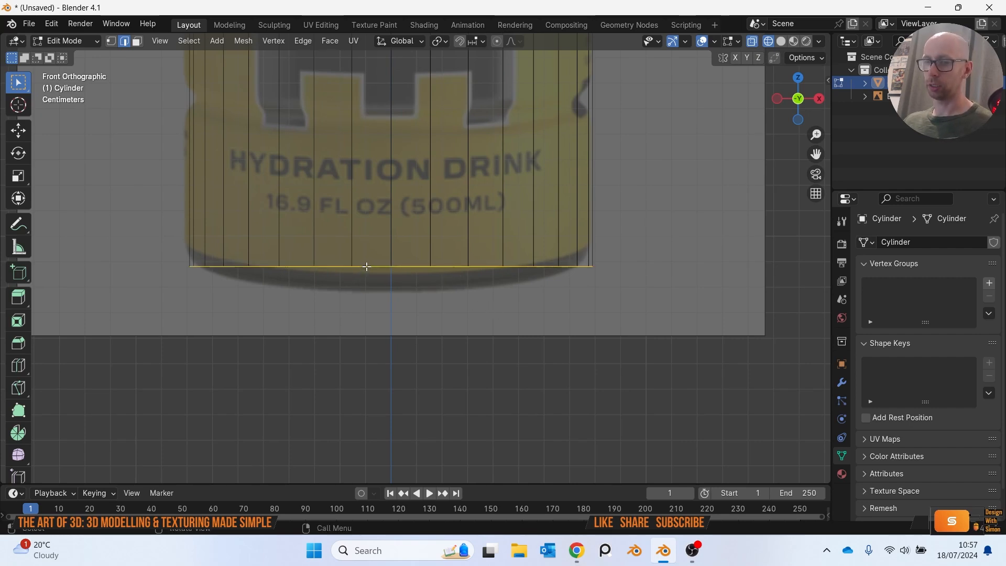
key(ctrl+b)
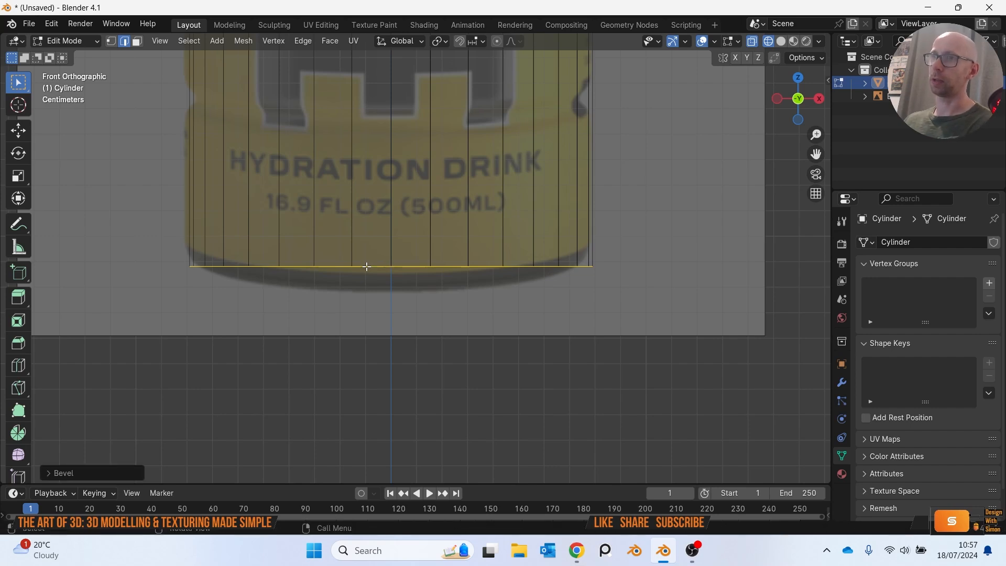
click(50, 477)
drag(168, 274, 215, 274)
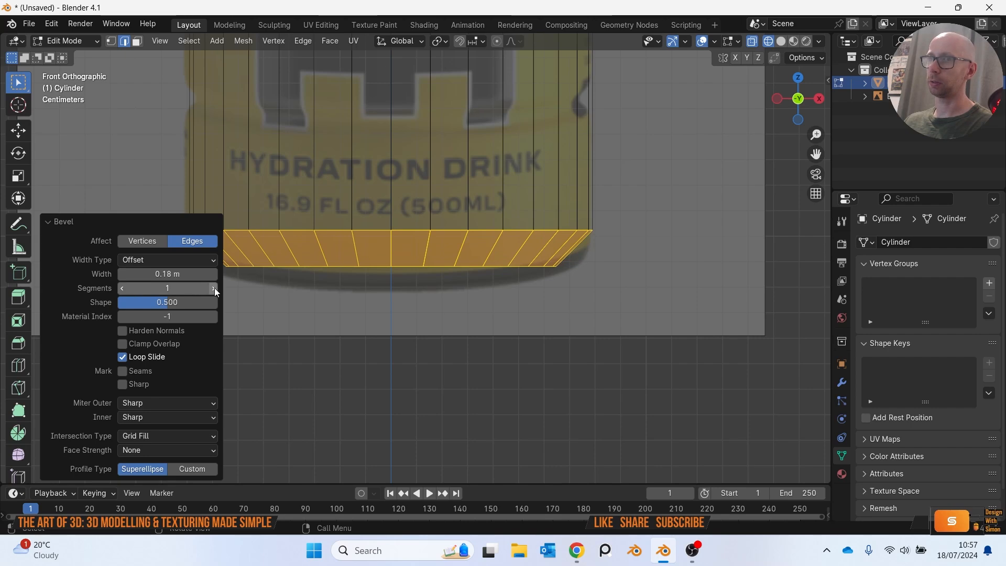
Set the bottom rim bevel to 4 segments and a width of 0.2 m to round the base, and deselect it.
click(213, 288)
click(213, 288)
click(212, 291)
drag(192, 274, 201, 274)
scroll(386, 321, down, 3)
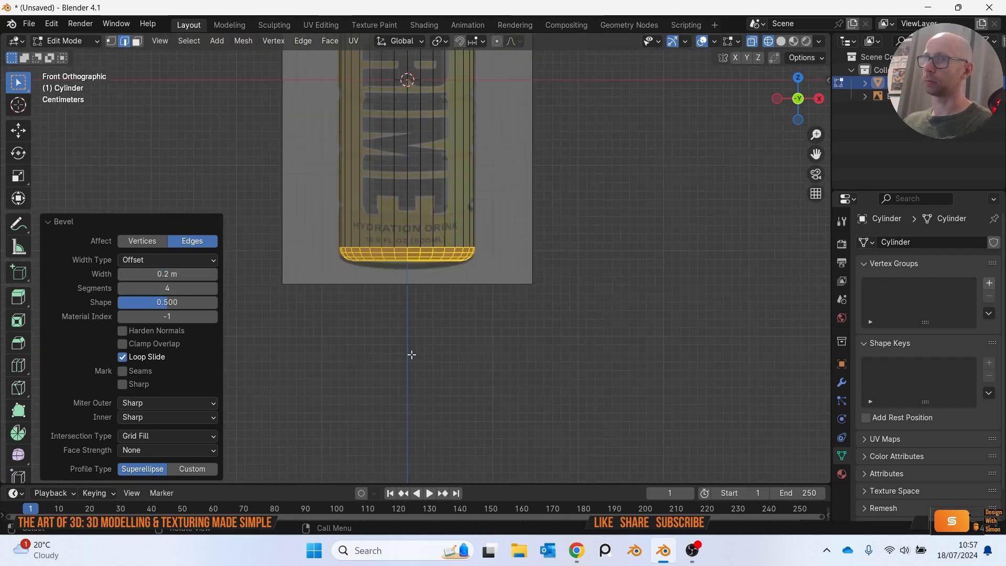
click(404, 340)
Add one horizontal loop cut around the body at the reference bottle's lowest groove, with a slide factor of about 0.637.
shift+middle_drag(386, 325, 366, 419)
scroll(361, 289, up, 6)
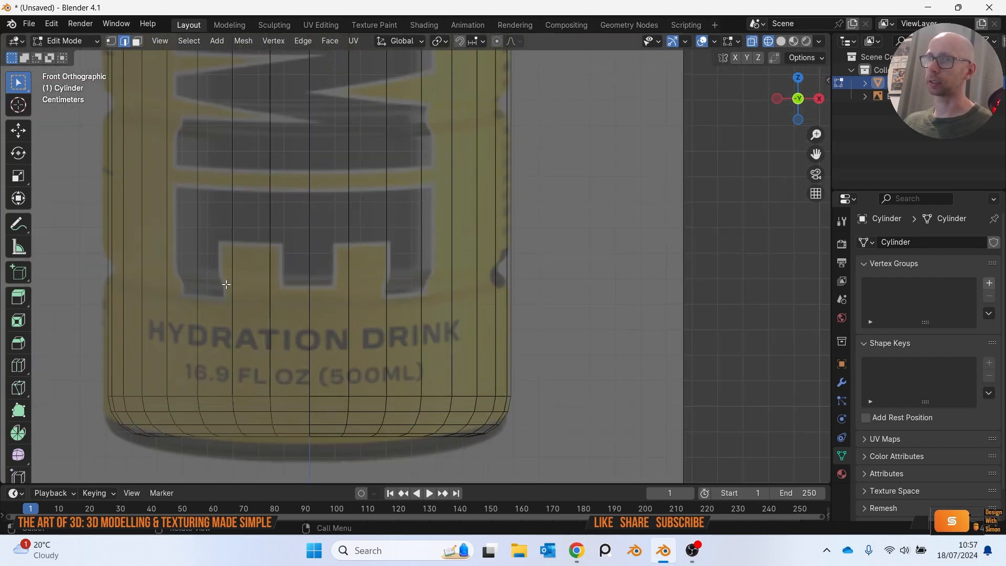
key(Home)
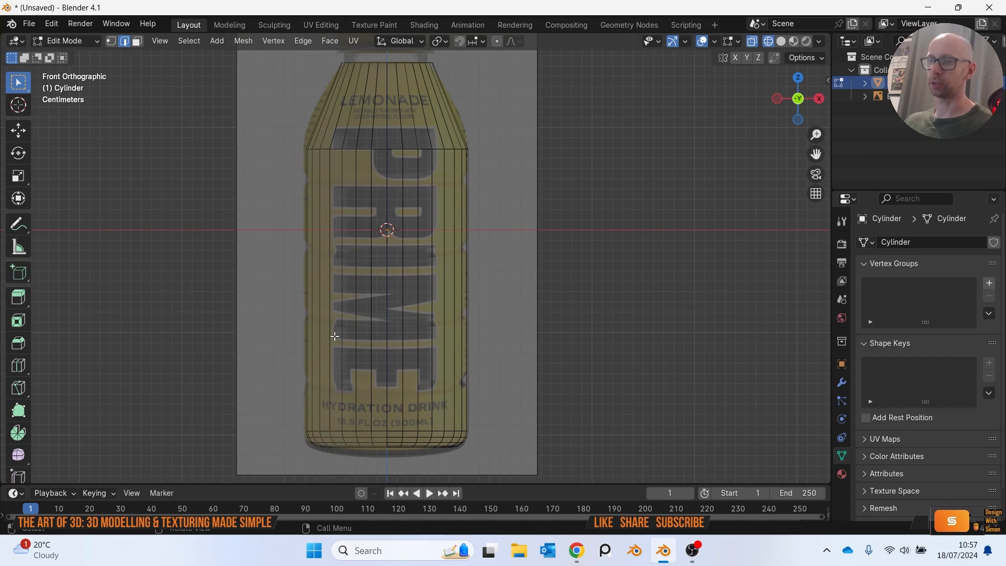
shift+middle_drag(423, 387, 386, 329)
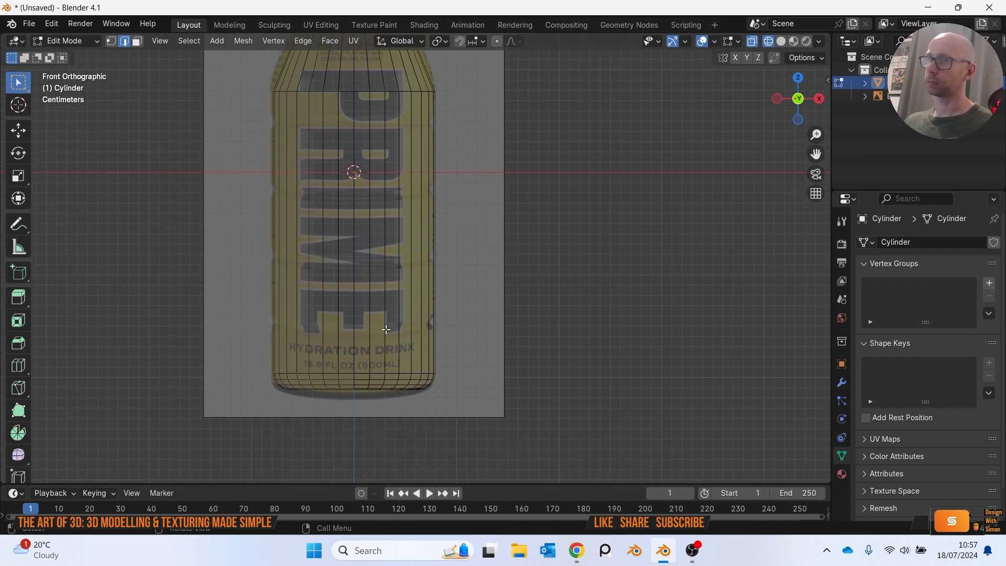
scroll(386, 329, up, 1)
key(ctrl+r)
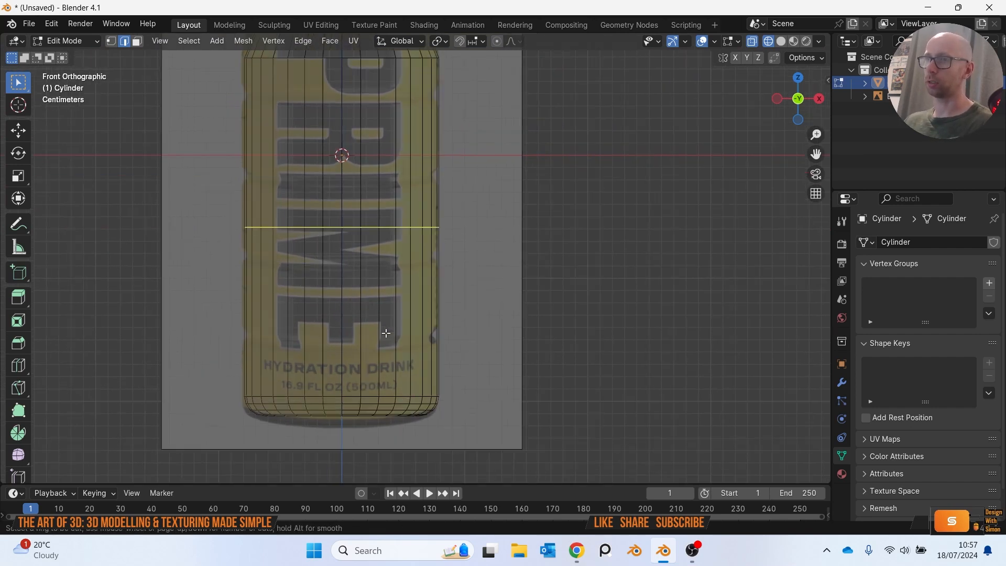
click(396, 231)
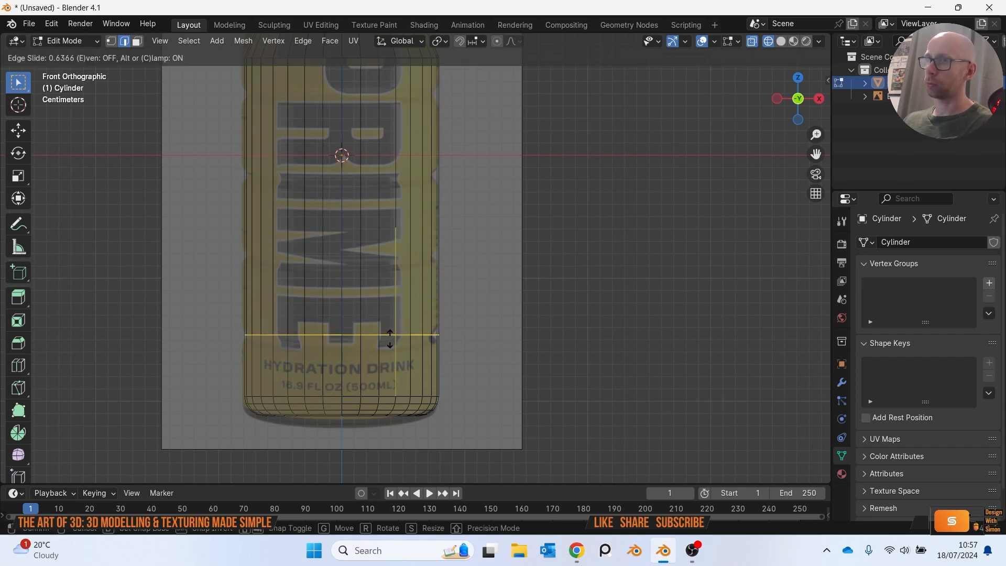
click(392, 335)
scroll(469, 383, up, 4)
scroll(453, 356, up, 2)
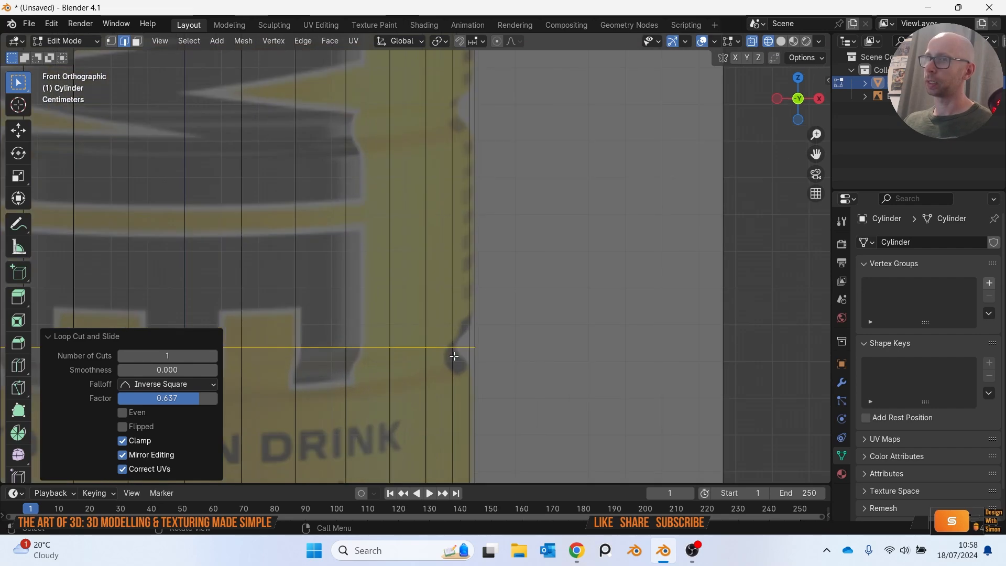
scroll(453, 353, down, 3)
Add a second horizontal loop cut at the next groove up in the reference, with a slide factor of about 0.419.
shift+middle_drag(431, 281, 453, 380)
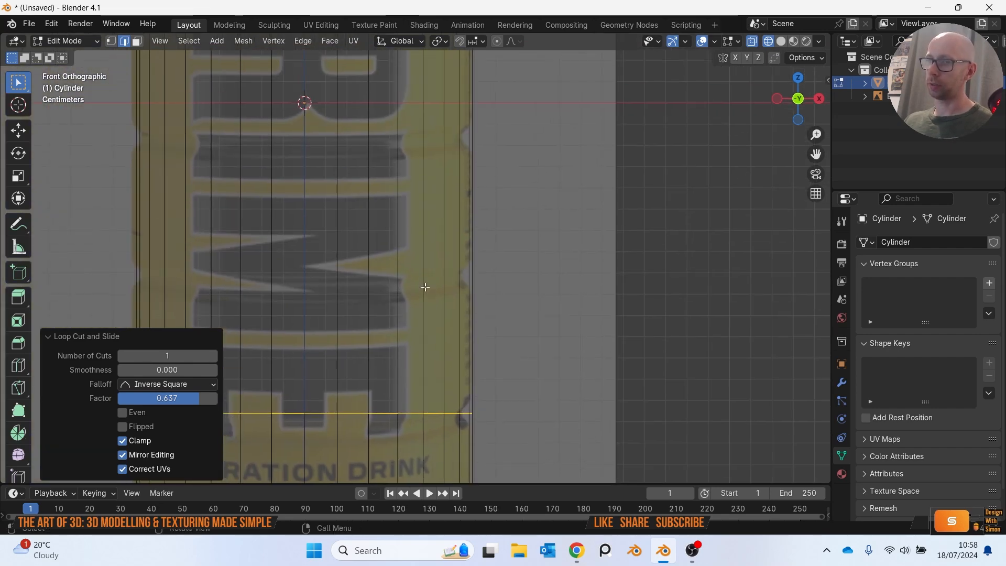
key(ctrl+r)
click(425, 287)
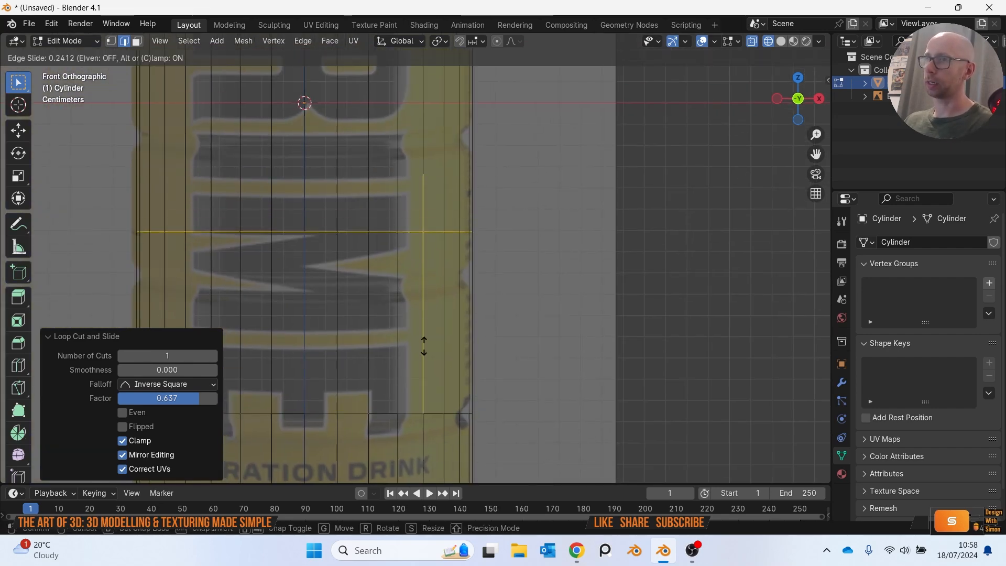
click(423, 386)
Add a third horizontal loop cut at the groove just below the bottle's centre, with a slide factor of about 0.193.
shift+middle_drag(431, 236, 442, 412)
scroll(461, 326, up, 1)
scroll(461, 326, up, 1)
key(ctrl+r)
click(460, 325)
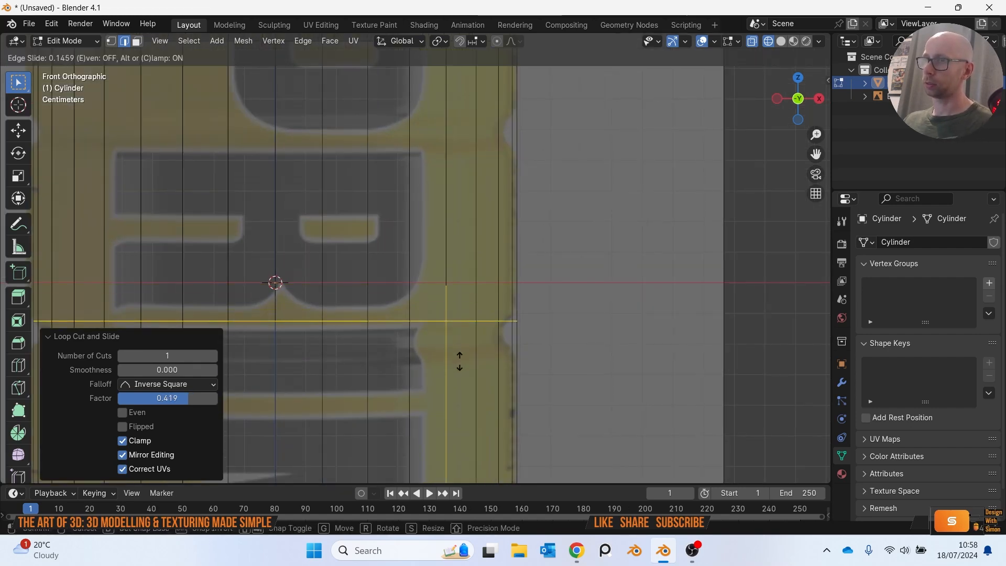
click(449, 370)
Add a fourth horizontal loop cut at the uppermost groove below the shoulder, with a slide factor of about -0.377, and deselect it.
scroll(440, 240, down, 1)
shift+middle_drag(440, 240, 450, 332)
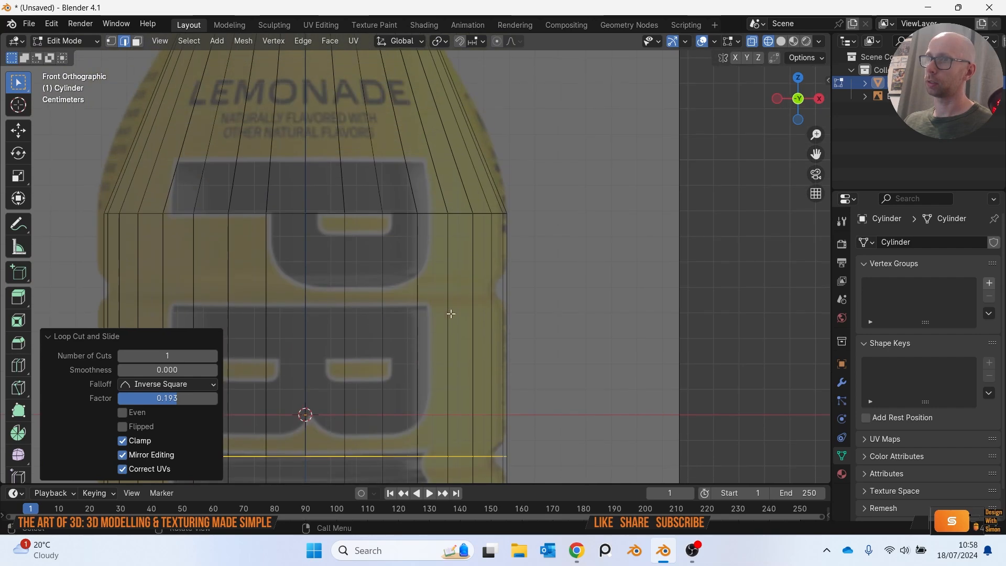
key(ctrl+r)
click(450, 285)
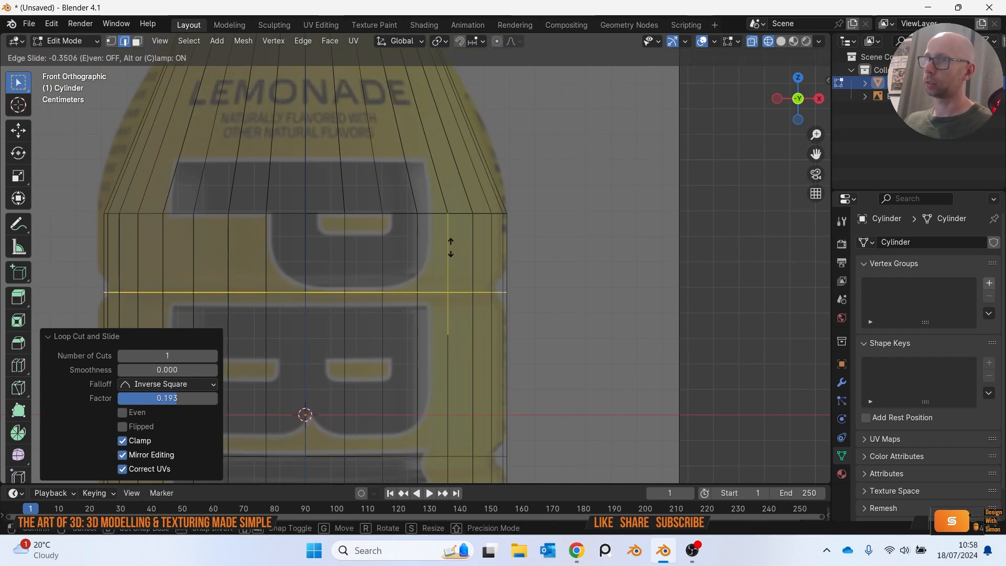
click(449, 244)
scroll(449, 246, down, 6)
shift+middle_drag(438, 317, 458, 243)
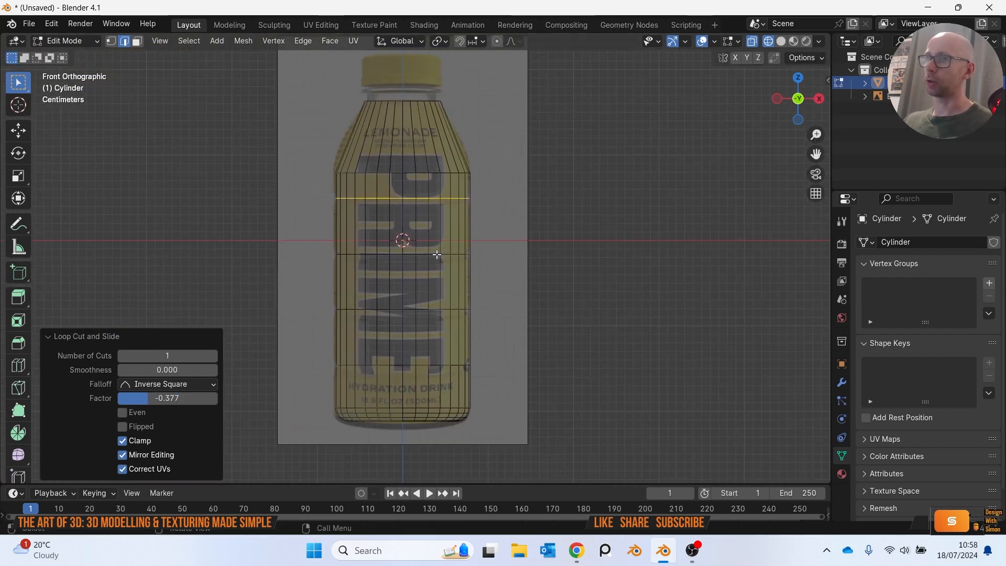
click(512, 225)
Select all four groove edge loops on the body and bevel them with 1 segment and a width of 0.07 m.
scroll(481, 206, up, 3)
shift+middle_drag(459, 201, 491, 270)
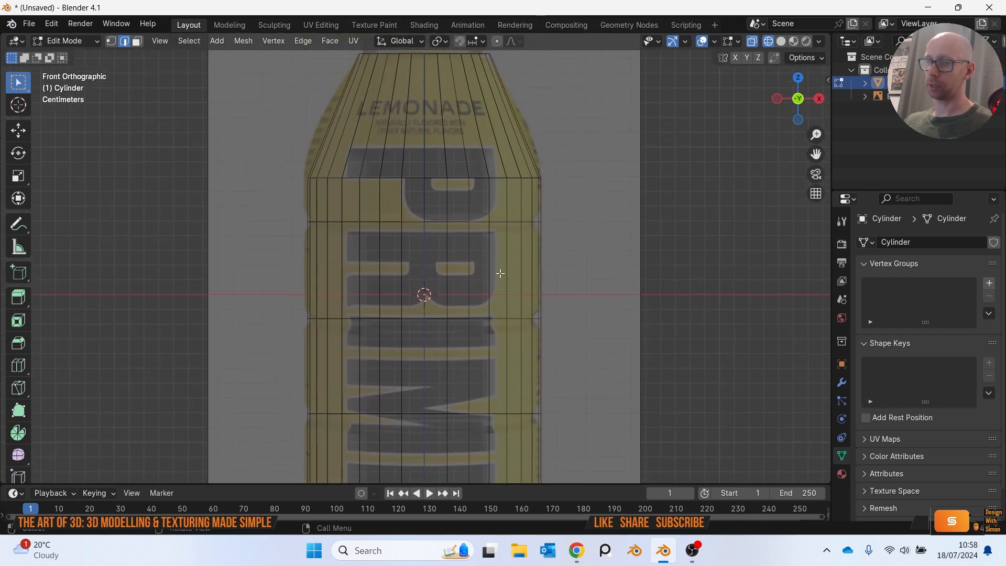
scroll(481, 245, up, 2)
alt+click(478, 206)
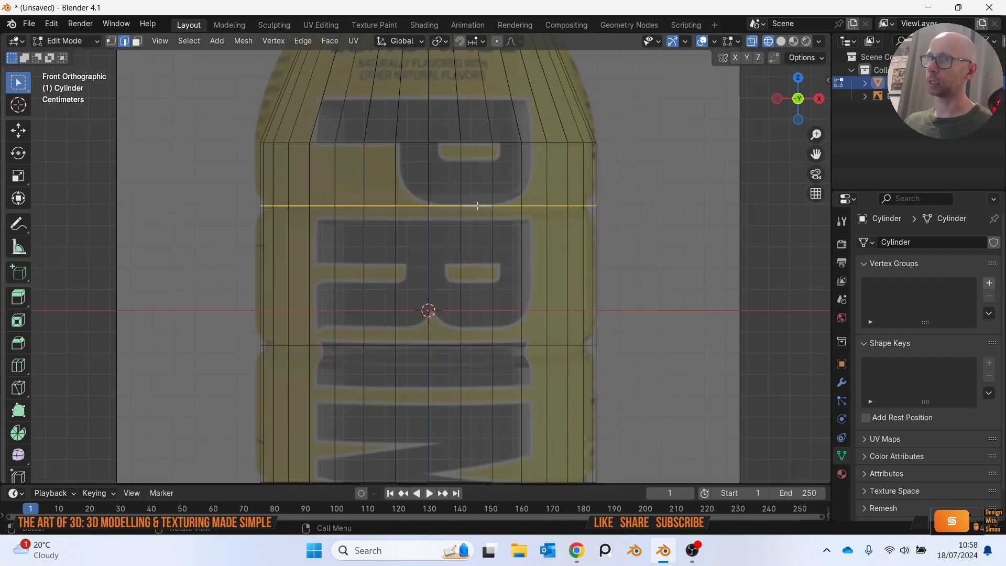
shift+middle_drag(544, 363, 510, 175)
alt+shift+click(502, 253)
scroll(507, 270, down, 2)
alt+shift+click(473, 241)
alt+shift+click(468, 335)
scroll(463, 327, up, 1)
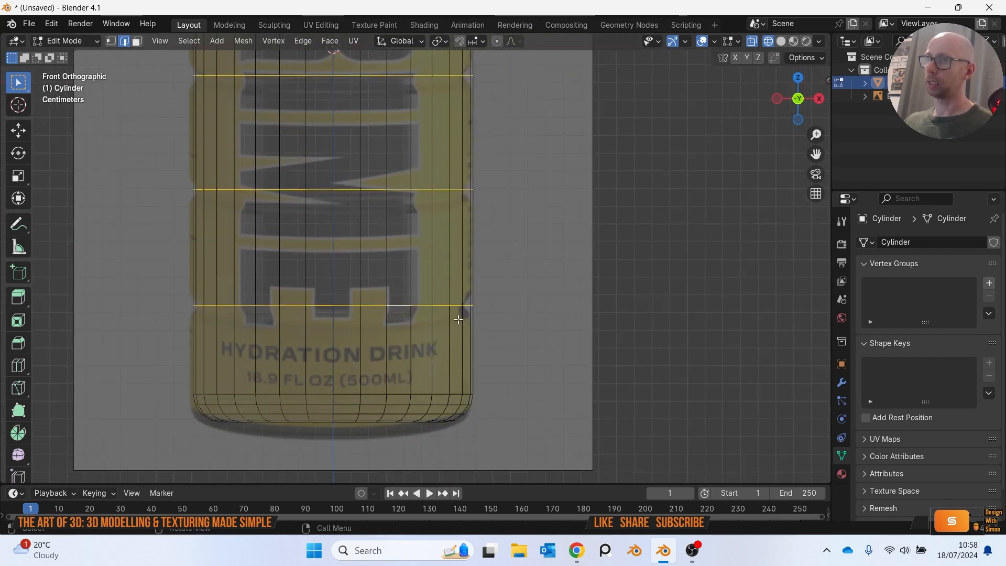
key(ctrl+b)
click(458, 320)
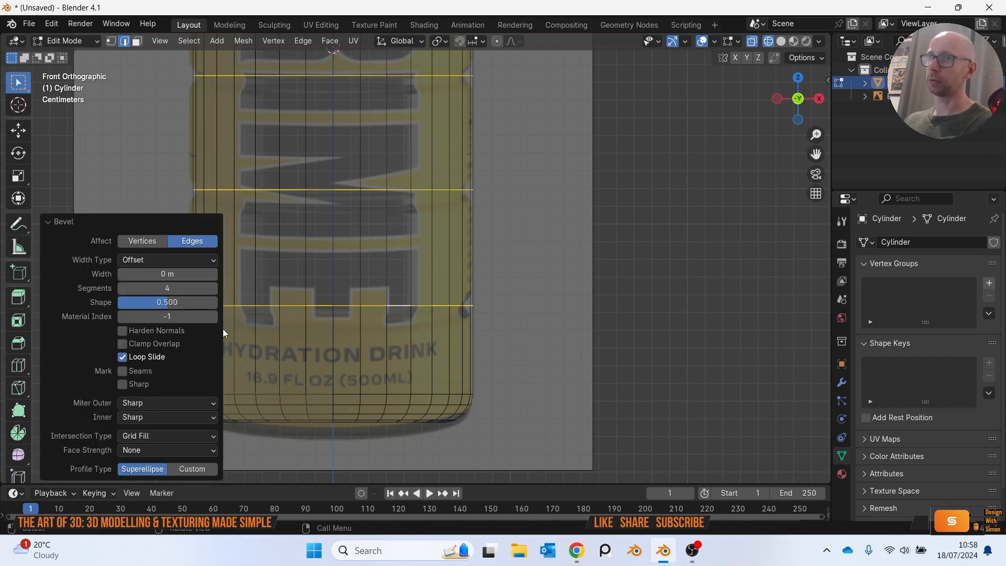
drag(177, 290, 155, 289)
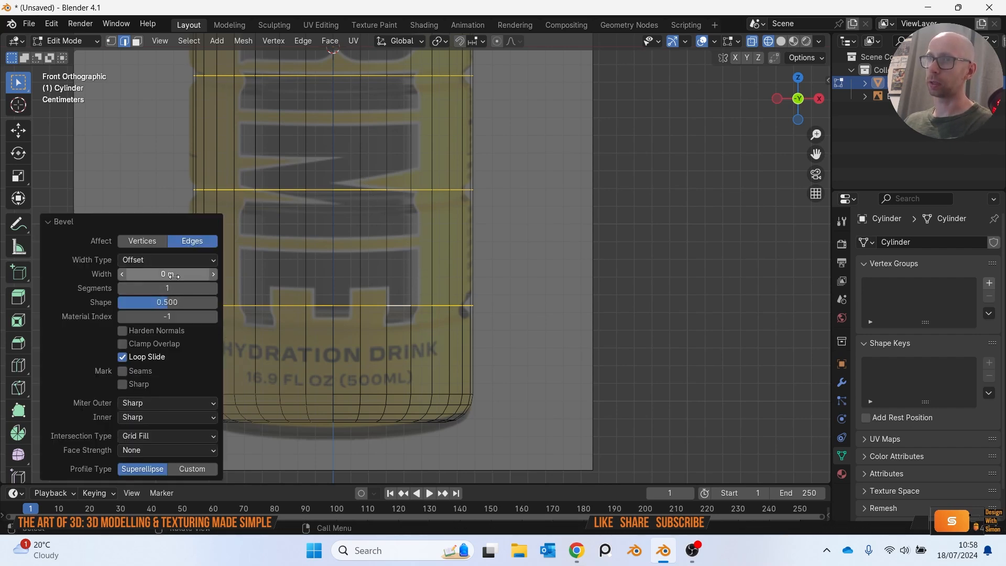
drag(155, 274, 172, 277)
Widen the groove loops' bevel to 0.08 m to match the reference grooves, and deselect the loops.
scroll(425, 319, up, 3)
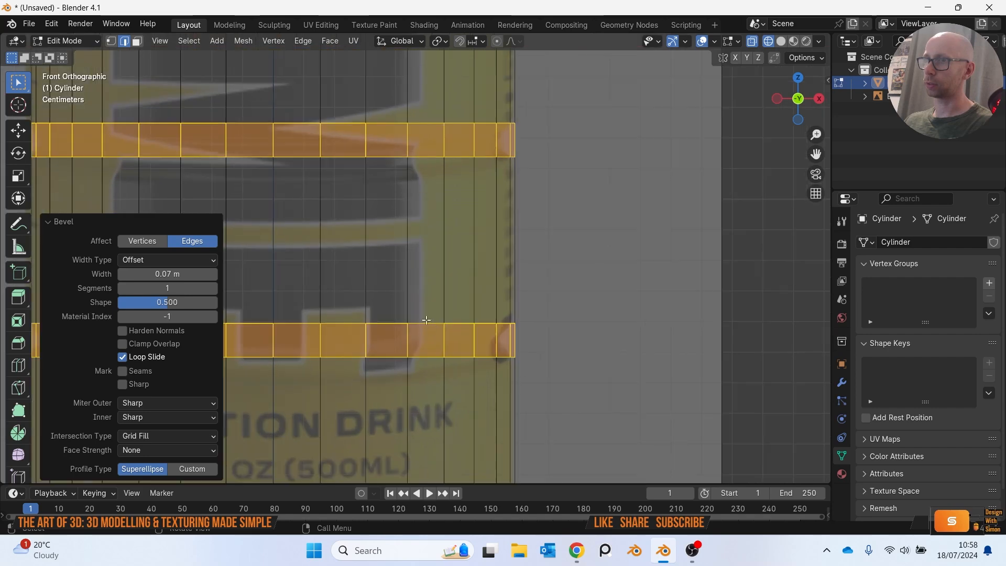
shift+middle_drag(498, 359, 527, 293)
scroll(531, 293, up, 2)
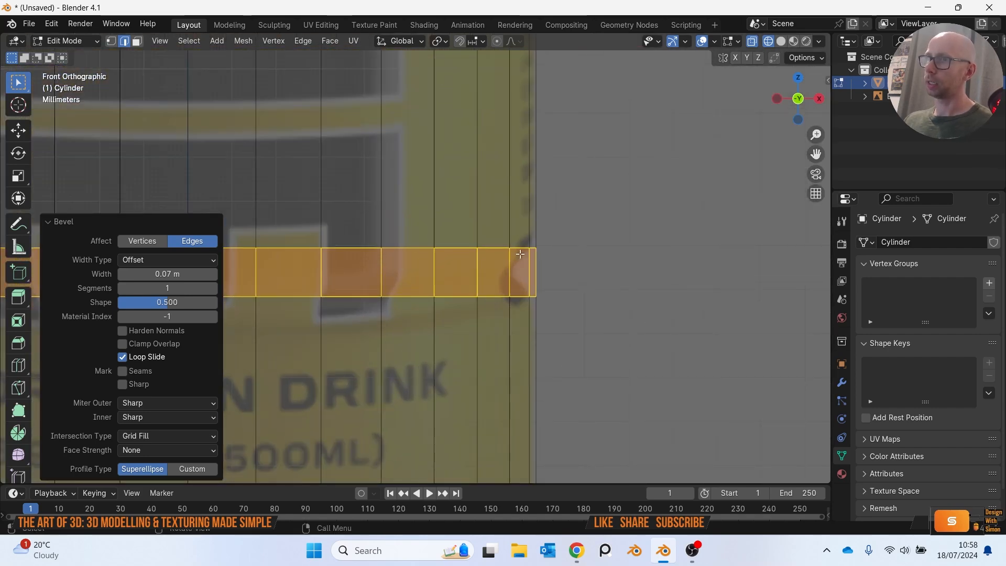
click(214, 273)
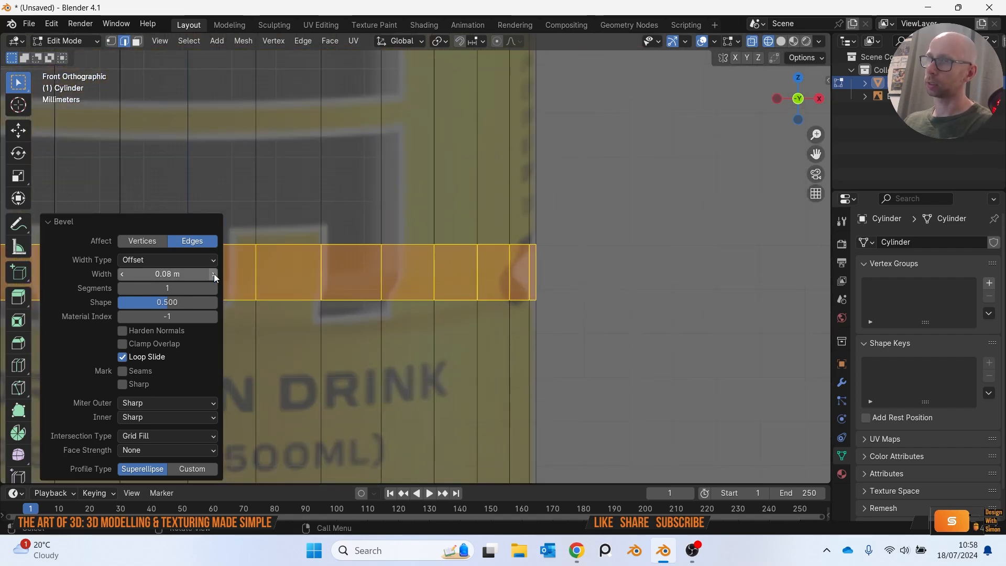
scroll(444, 298, down, 3)
scroll(443, 298, down, 1)
scroll(576, 273, down, 2)
click(657, 274)
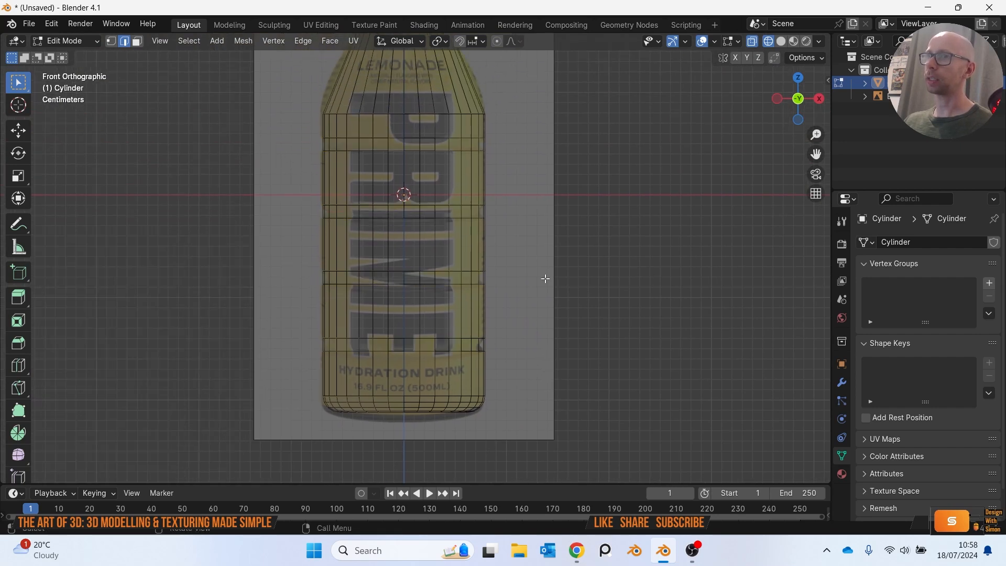
Switch to solid shading and select the four narrow groove face loops around the body in face mode.
key(shift+z)
shift+middle_drag(381, 271, 401, 290)
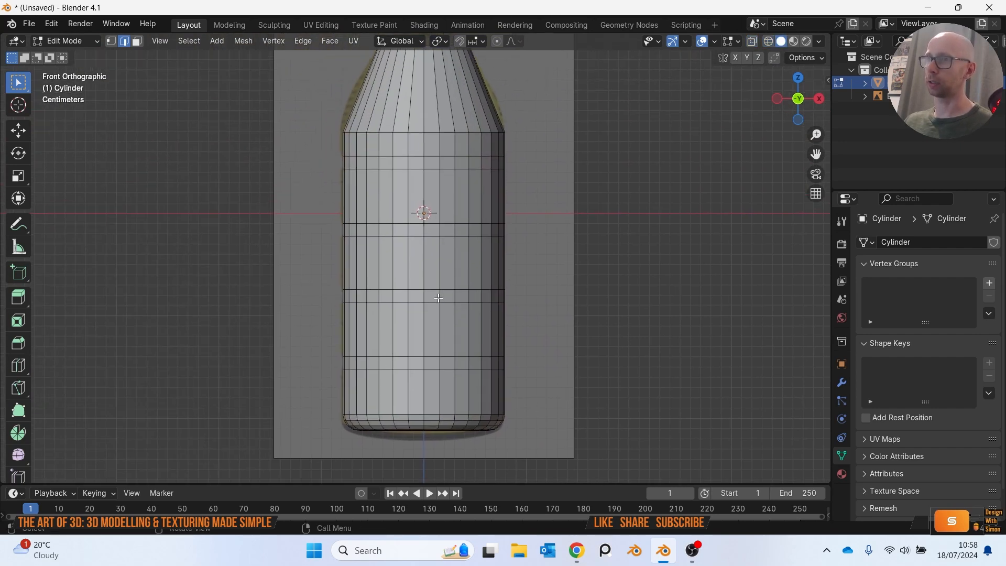
scroll(444, 298, up, 2)
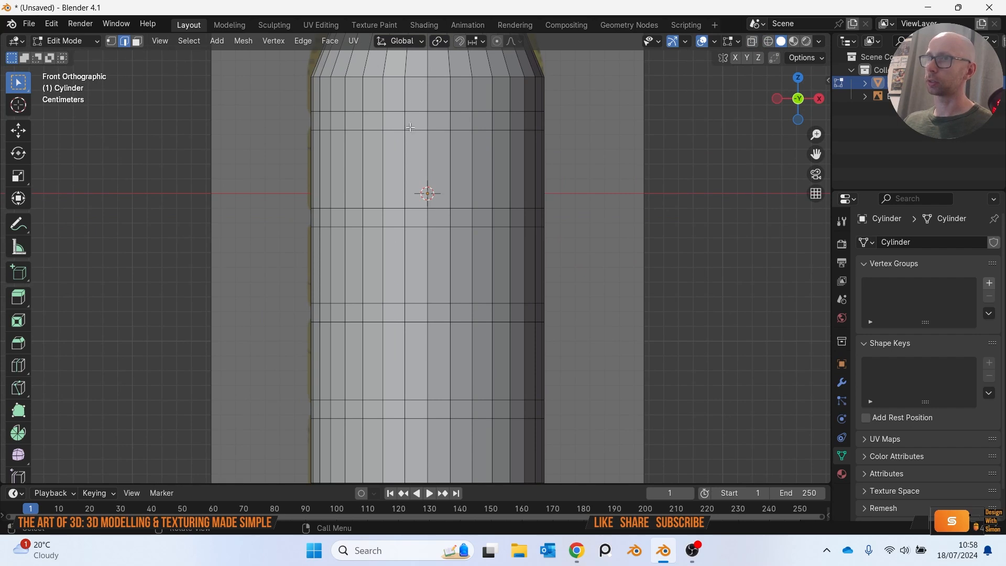
scroll(443, 226, down, 2)
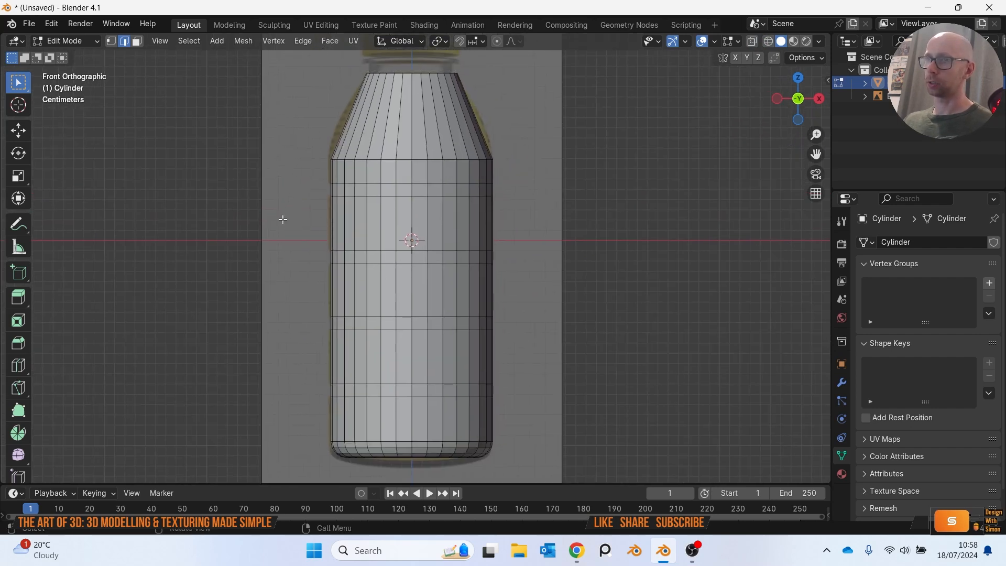
key(3)
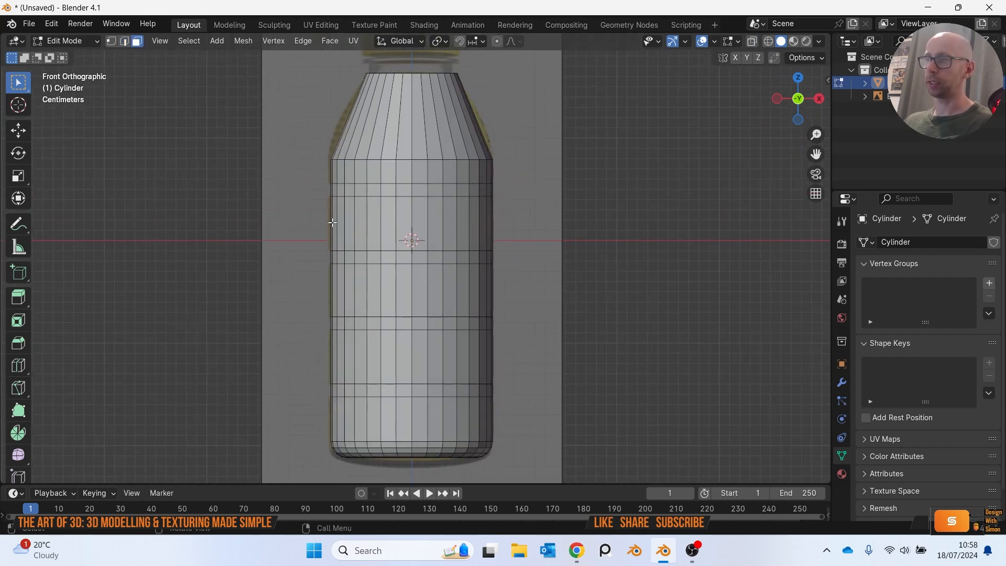
alt+click(426, 188)
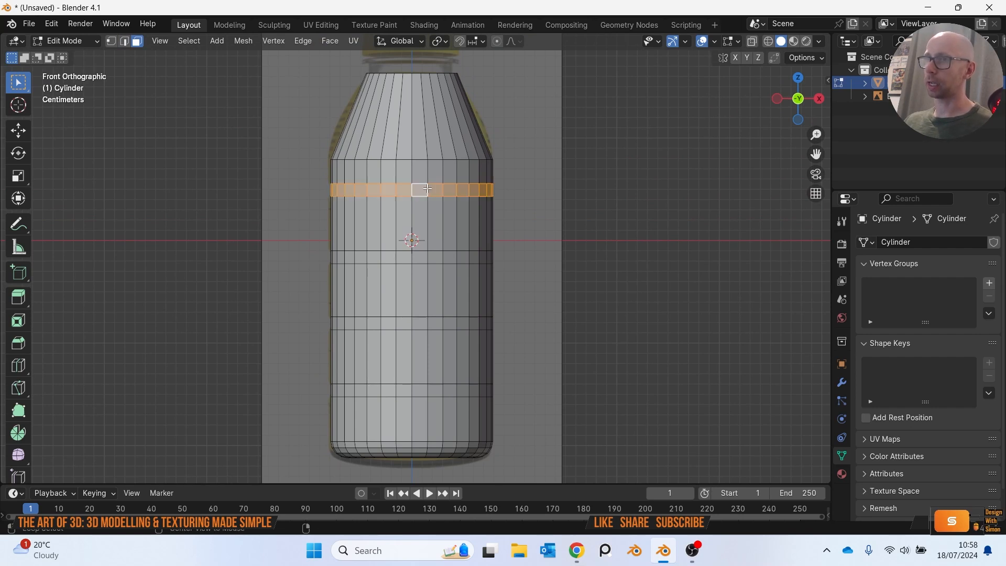
alt+shift+click(428, 257)
alt+shift+click(431, 325)
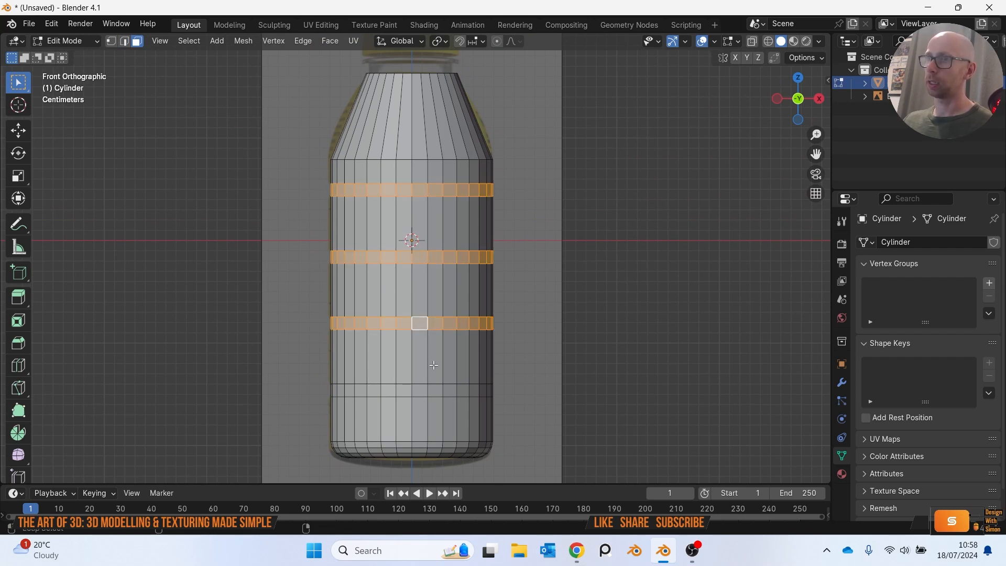
alt+shift+click(427, 391)
shift+middle_drag(504, 297, 535, 330)
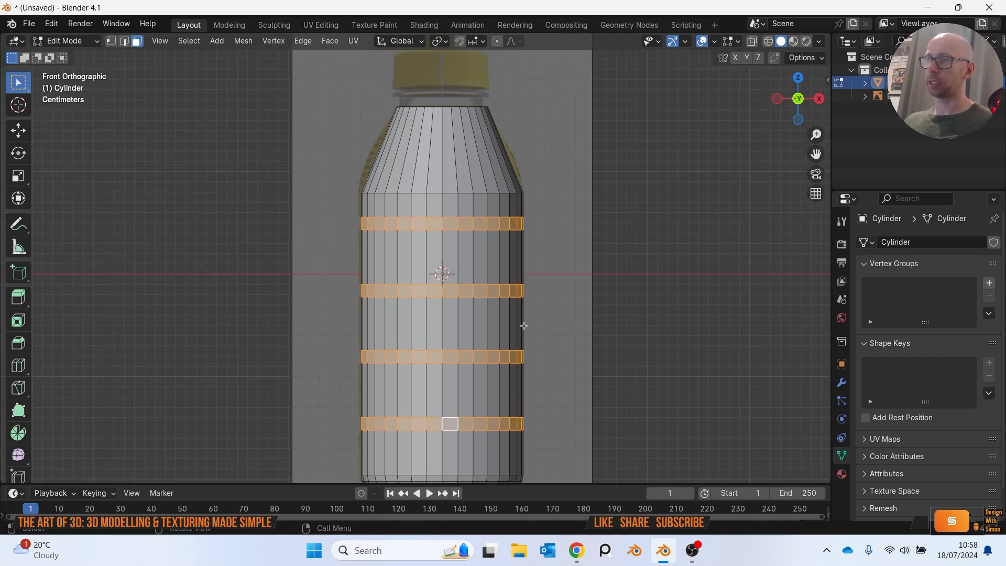
Try to extrude the four groove face loops in place and scale them about the median point.
key(e)
right_click(523, 326)
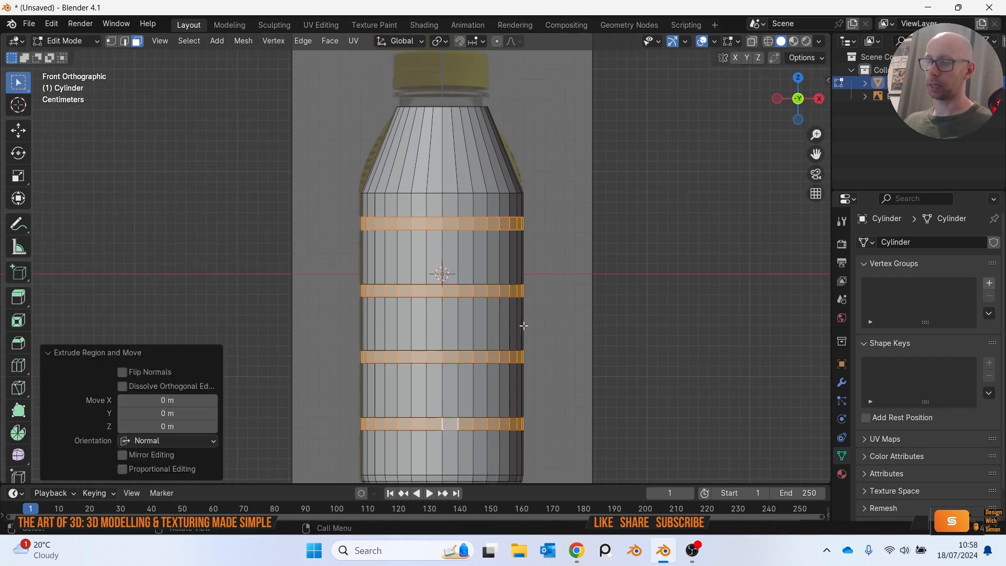
key(s)
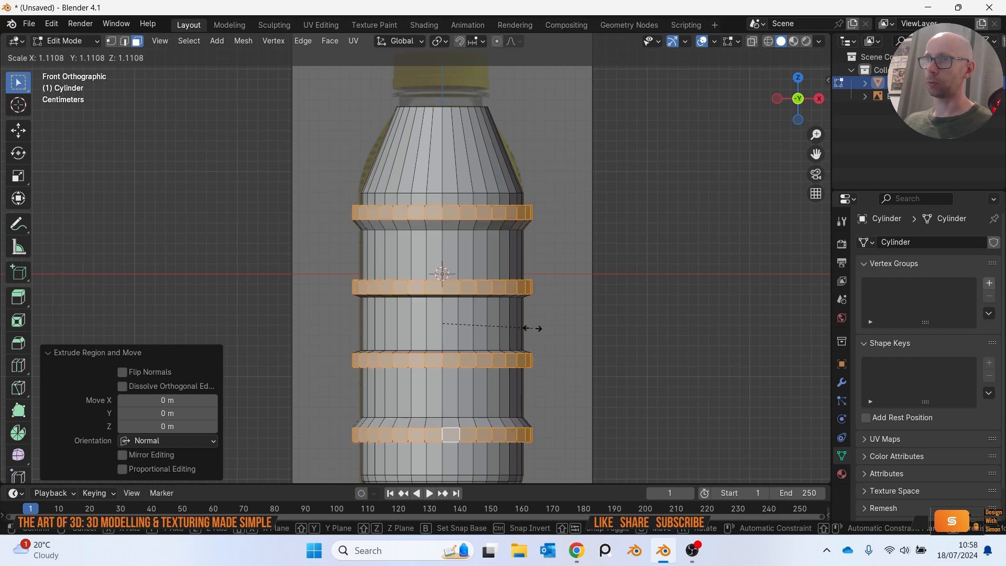
click(535, 332)
key(ctrl+z)
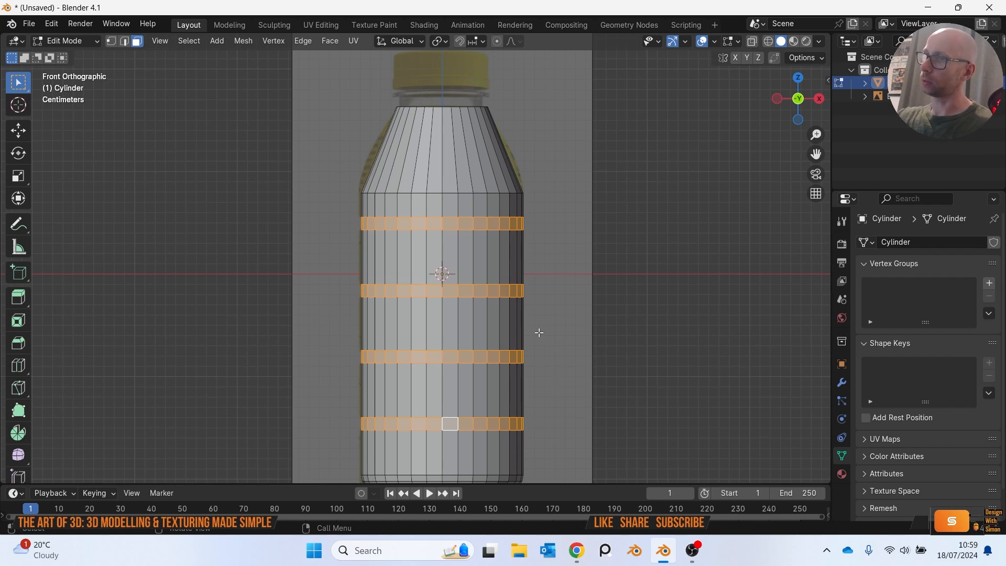
Set the pivot point to Individual Origins, extrude the four groove face loops in place and scale them to 0.916.
click(440, 42)
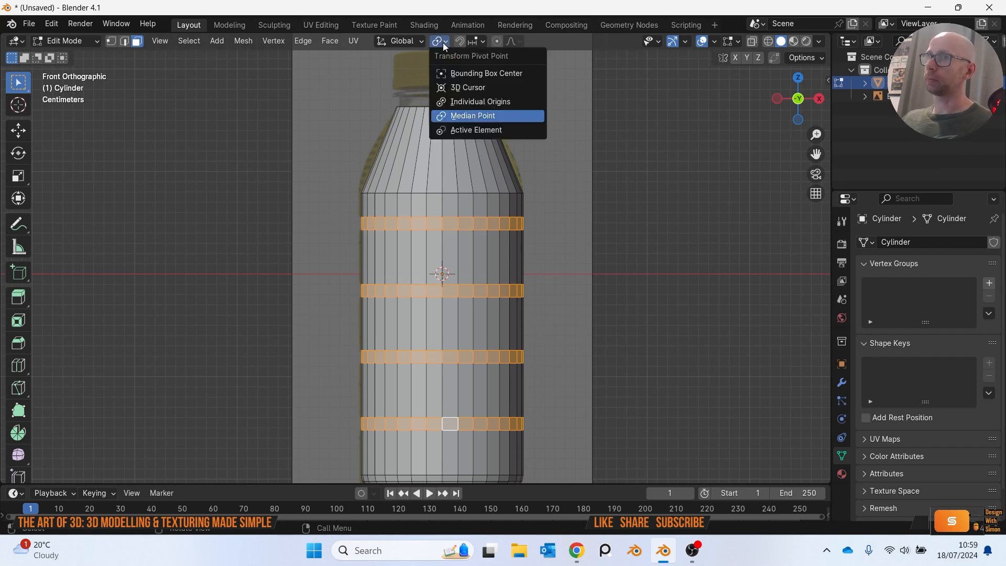
click(487, 103)
key(e)
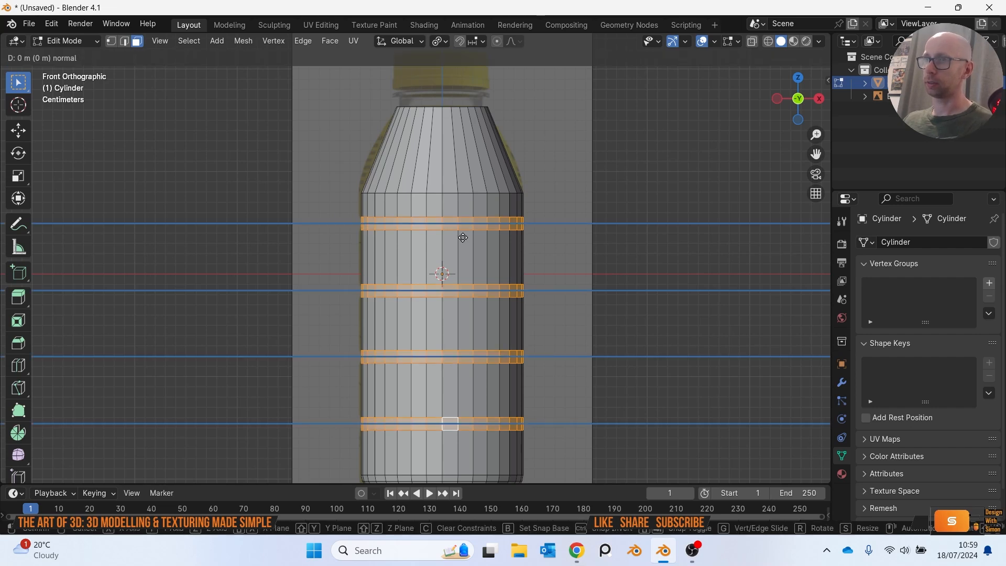
right_click(463, 238)
key(s)
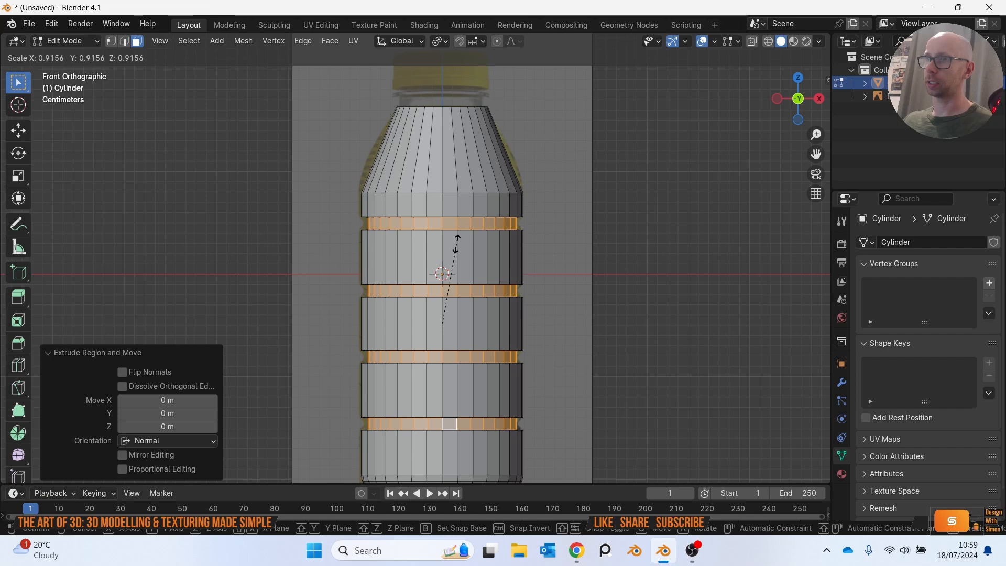
click(456, 244)
Make the grooves slightly shallower by scaling their faces to about 1.02, deselect them and check the bottle in Object Mode.
scroll(427, 233, up, 4)
middle_drag(427, 233, 425, 261)
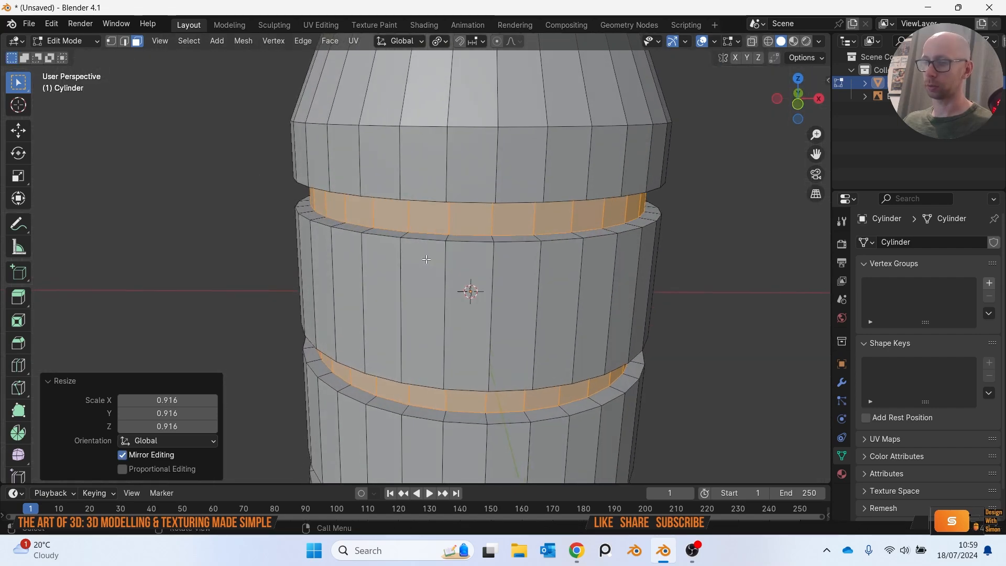
key(s)
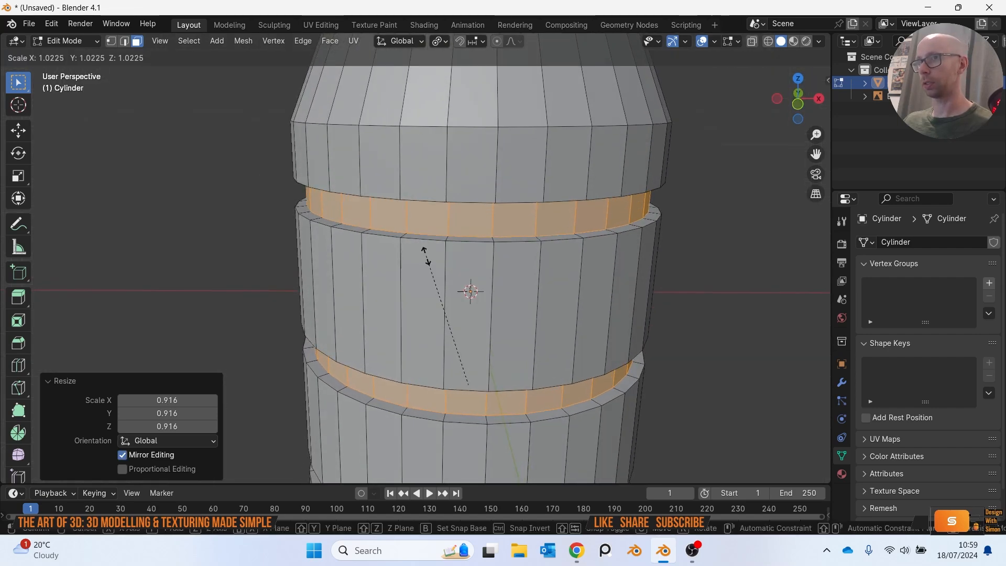
click(426, 256)
scroll(441, 269, down, 7)
middle_drag(575, 270, 554, 295)
click(581, 219)
key(Tab)
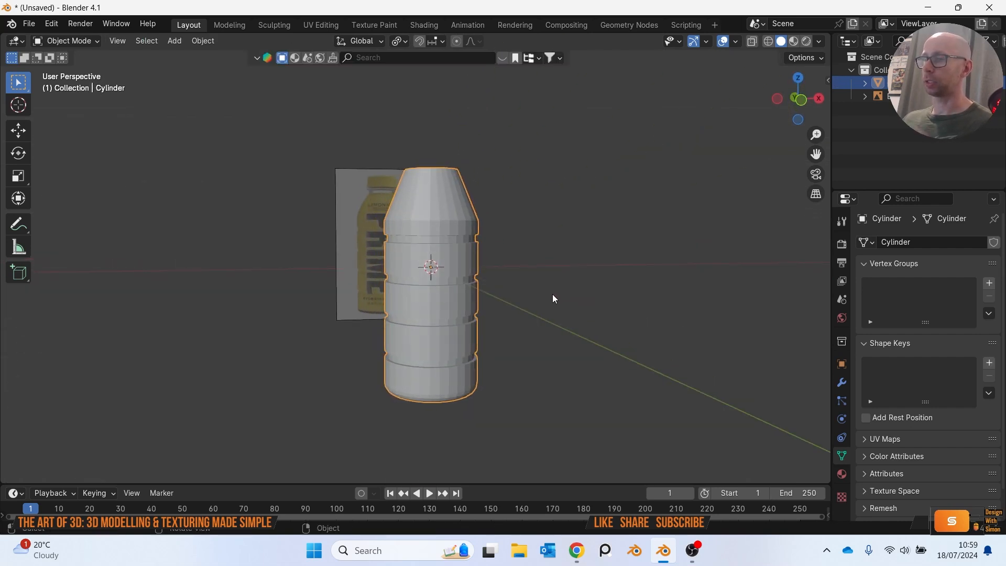
middle_drag(516, 254, 427, 192)
In Edit Mode, select the edge loop at the shoulder's top in wireframe front view and extrude it up about 0.0106 m.
key(Tab)
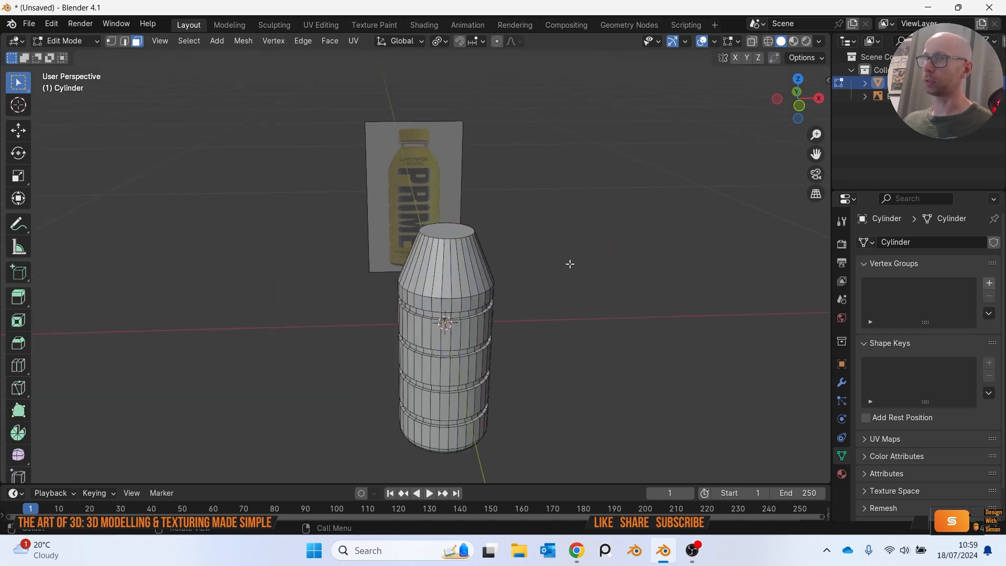
click(490, 219)
scroll(500, 262, up, 5)
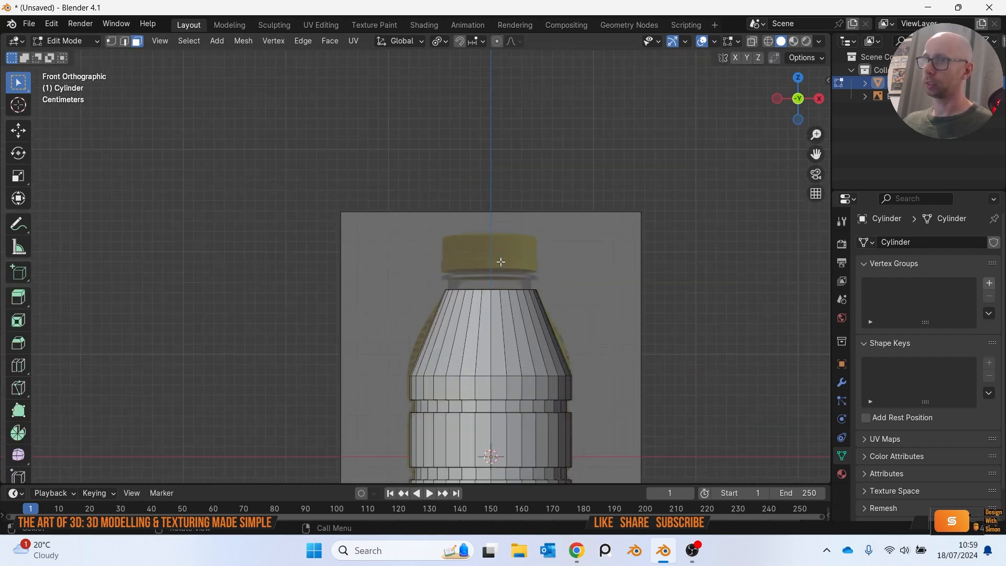
key(shift+z)
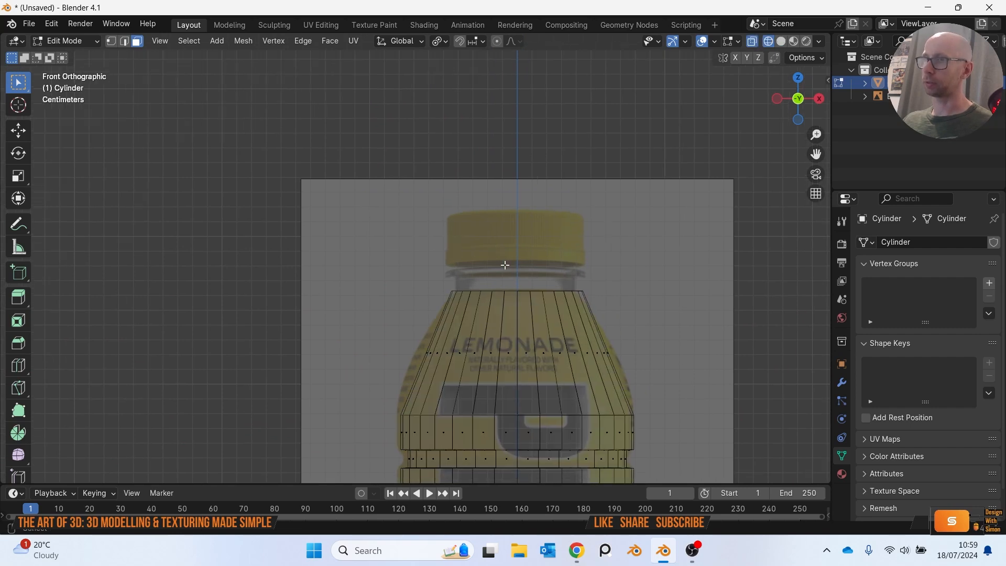
scroll(471, 264, up, 4)
key(2)
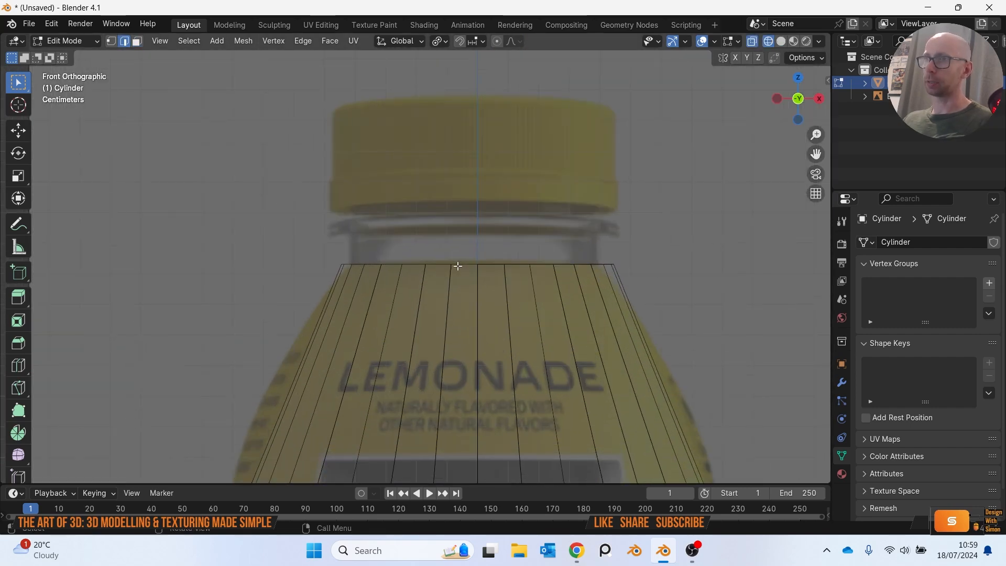
alt+click(469, 263)
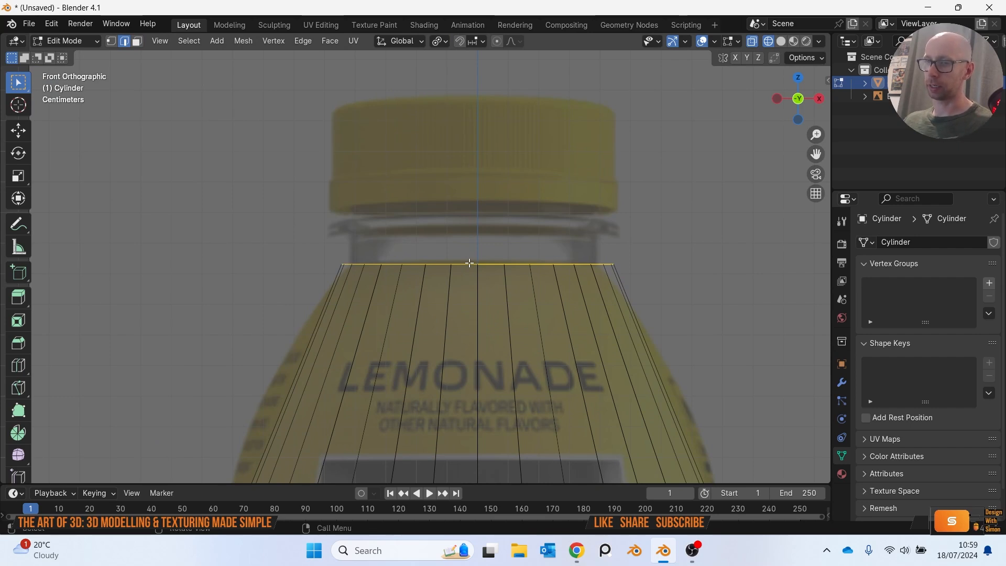
key(e)
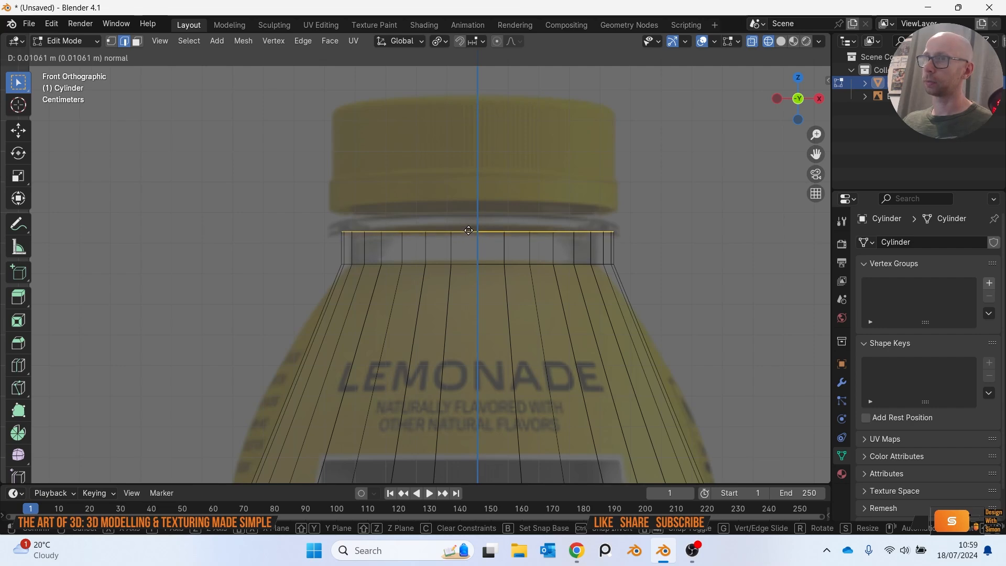
click(469, 230)
In front view, extrude the neck's top loop in place and scale it to 1.081 to match the reference neck ring.
middle_drag(468, 230, 471, 246)
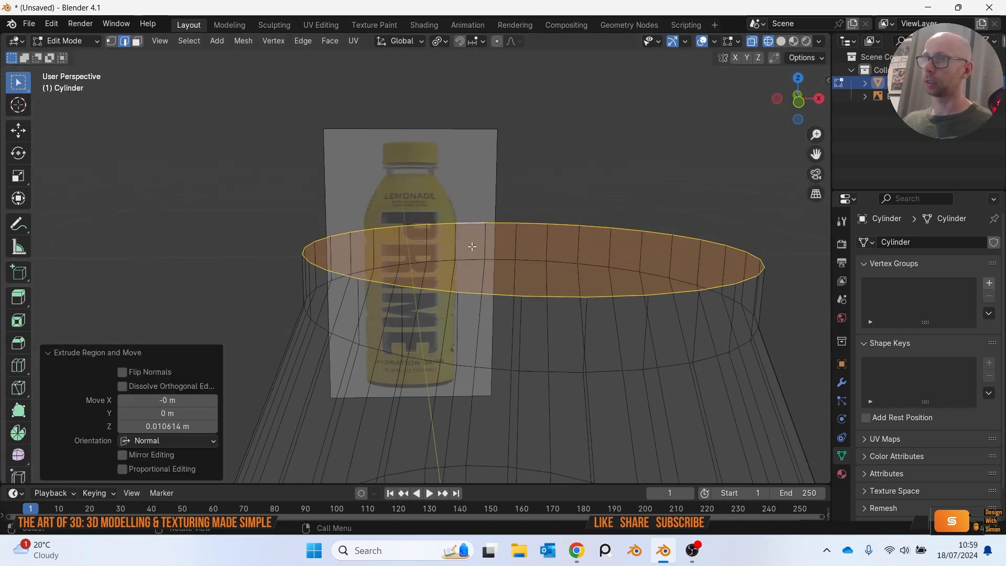
key(grave)
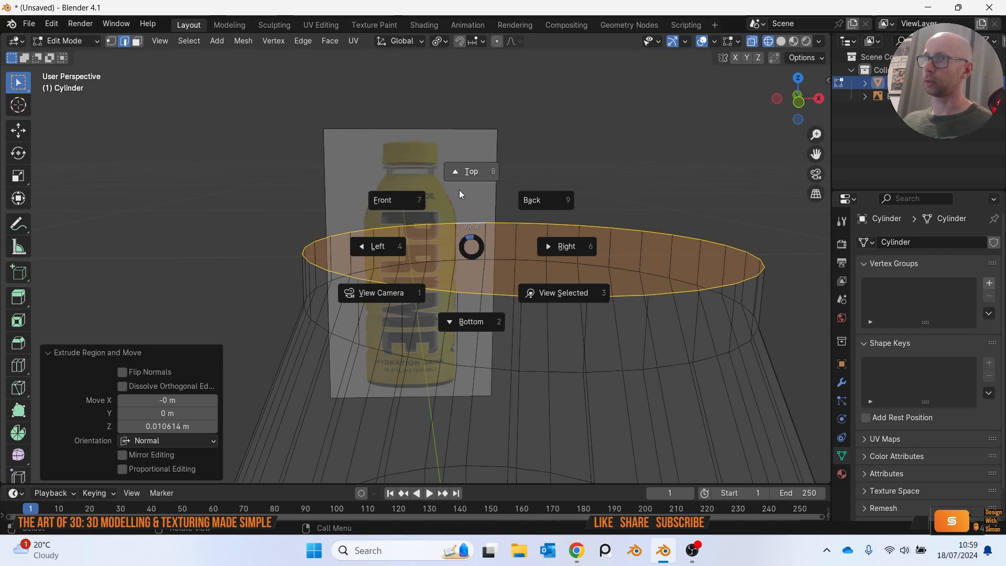
click(411, 196)
shift+middle_drag(426, 212, 428, 255)
key(e)
right_click(428, 255)
key(s)
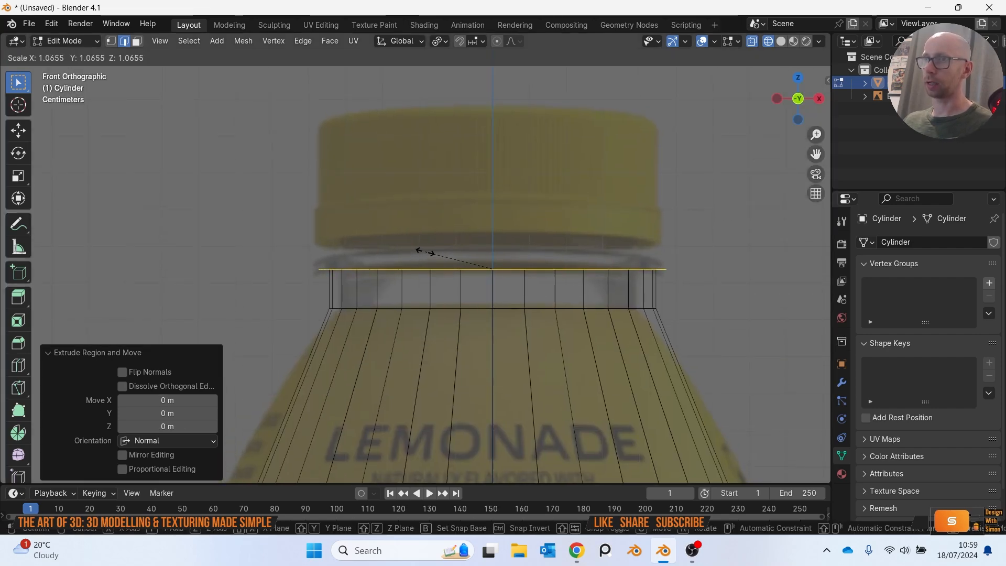
click(420, 252)
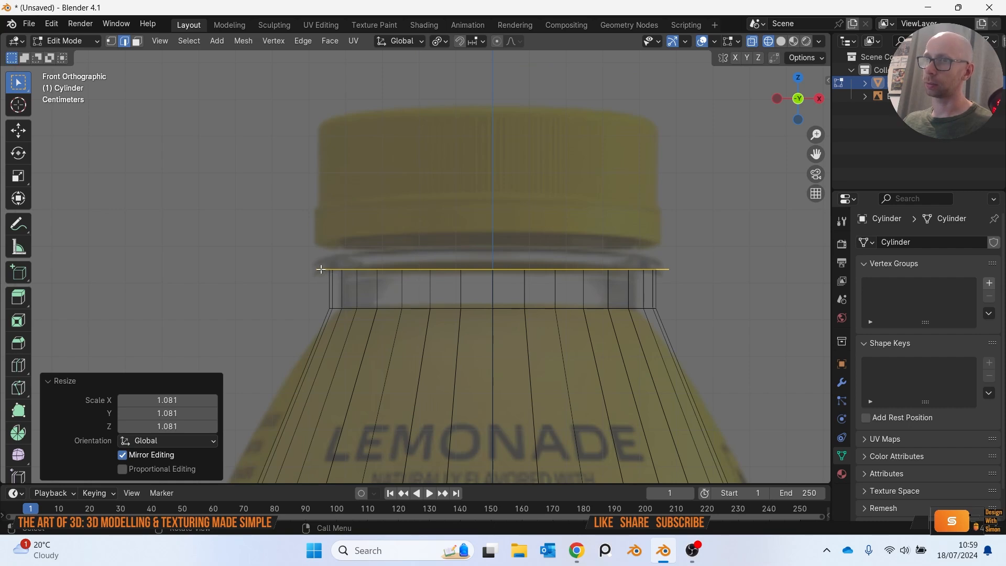
Extrude the widened loop up about 0.004 m for the ring's thickness, and extrude it inward with a scale of 0.925.
key(e)
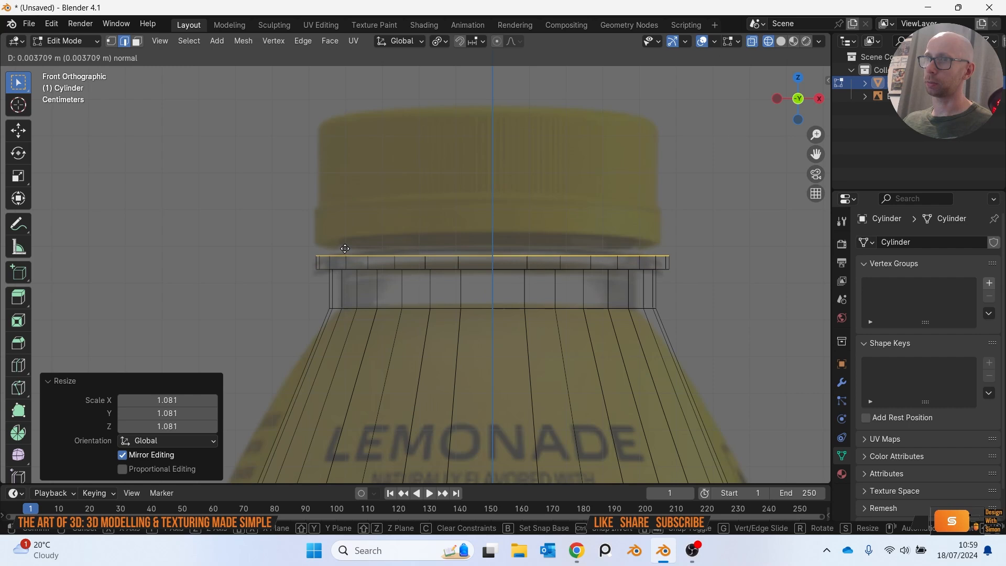
click(345, 246)
key(e)
click(345, 246)
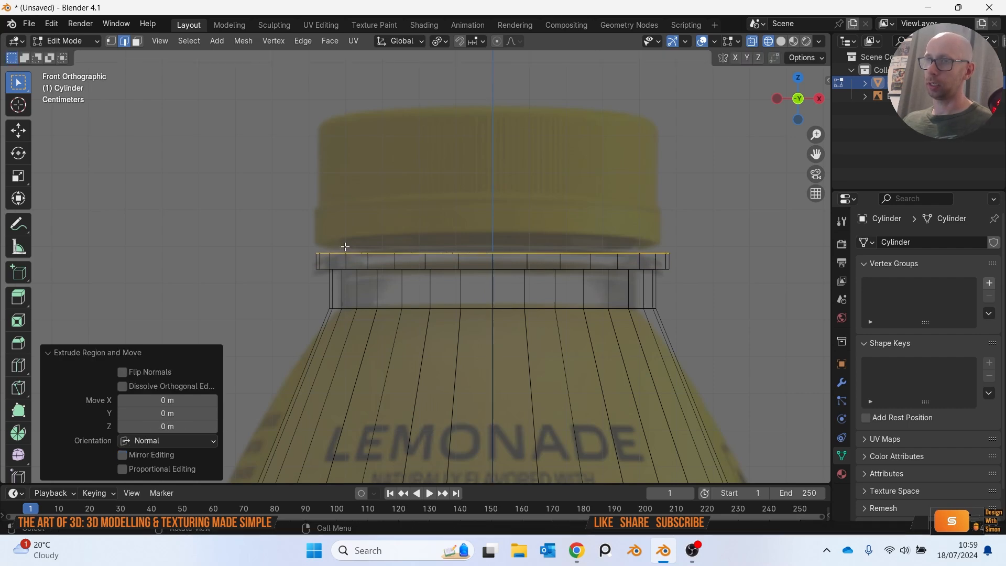
key(s)
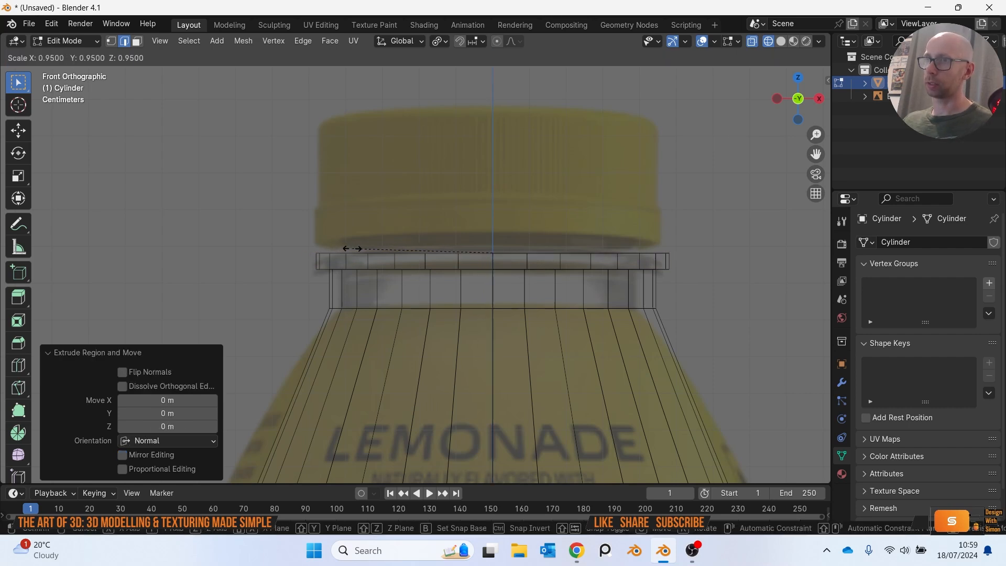
click(352, 247)
Extrude the inner loop above the neck ring up by about 0.0358 m to form the upper neck inside the cap.
key(e)
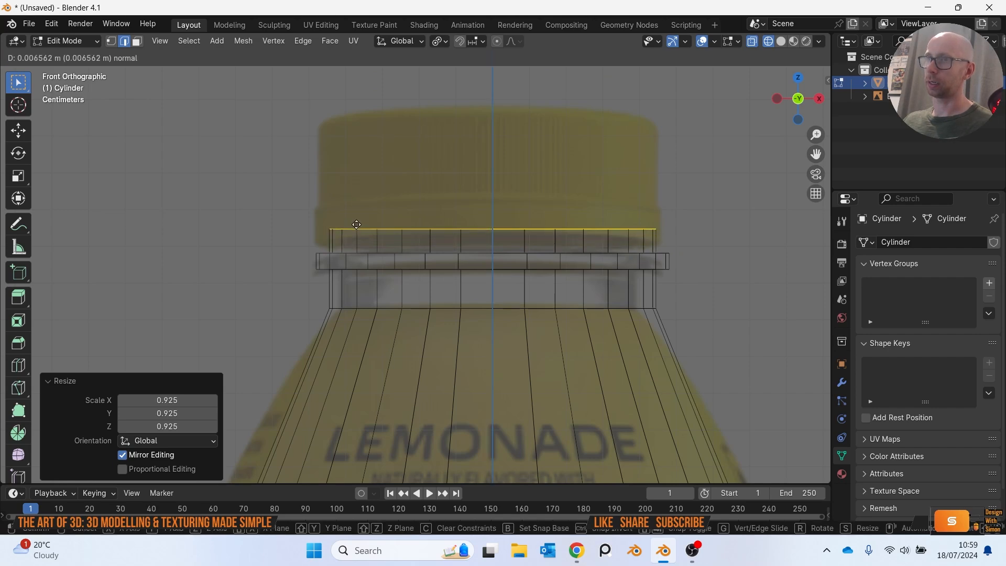
click(371, 117)
middle_drag(390, 162, 404, 203)
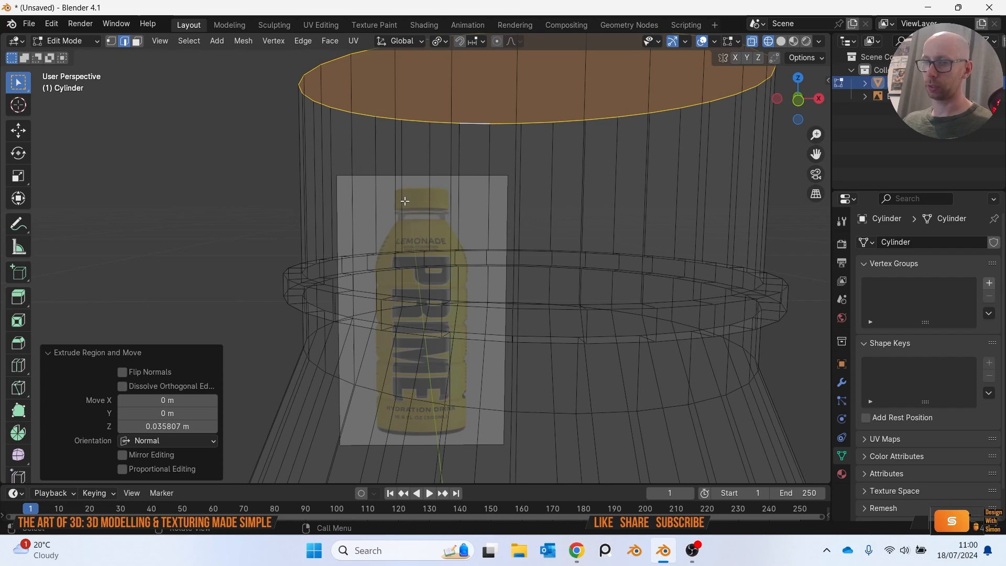
Switch to solid shading and delete the face capping the neck to open the bottle.
key(shift+z)
scroll(409, 236, down, 7)
scroll(434, 295, down, 5)
mouse_move(434, 296)
middle_down()
mouse_move(420, 314)
mouse_move(422, 304)
mouse_move(436, 308)
middle_up()
scroll(422, 304, up, 7)
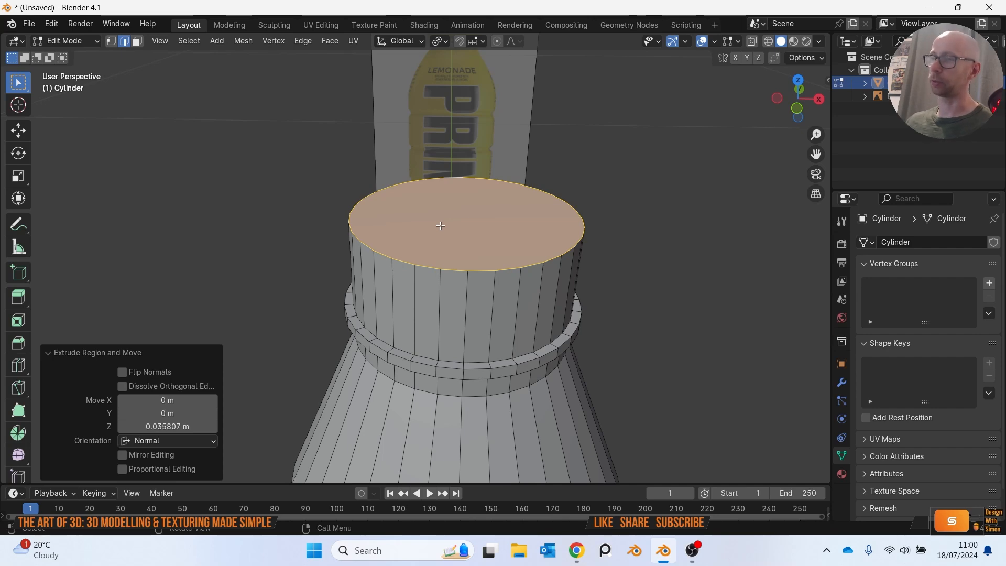
key(x)
click(410, 253)
scroll(436, 295, down, 5)
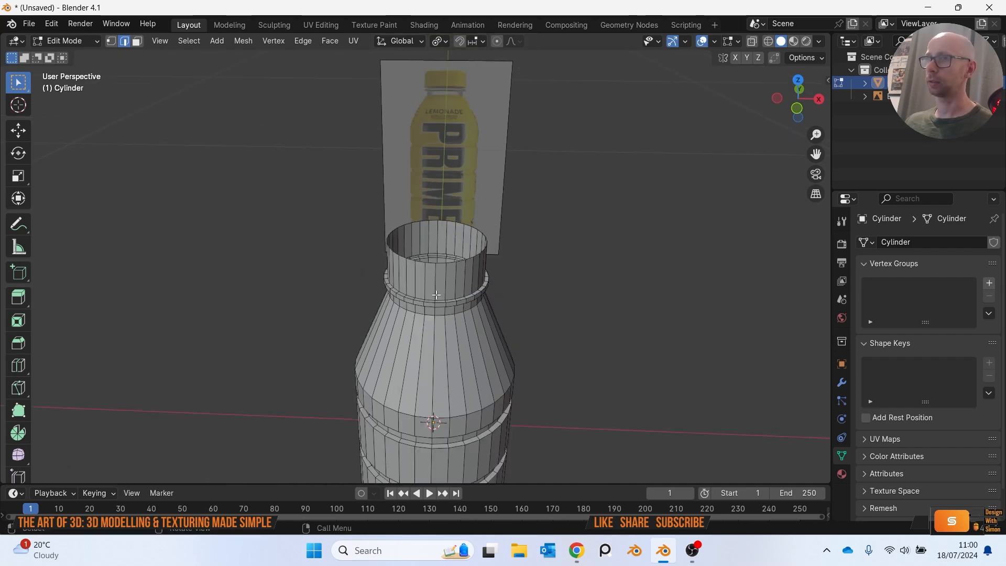
scroll(436, 295, down, 2)
Return to Object Mode and add a Subdivision Surface modifier to the bottle.
key(Tab)
middle_drag(508, 322, 752, 278)
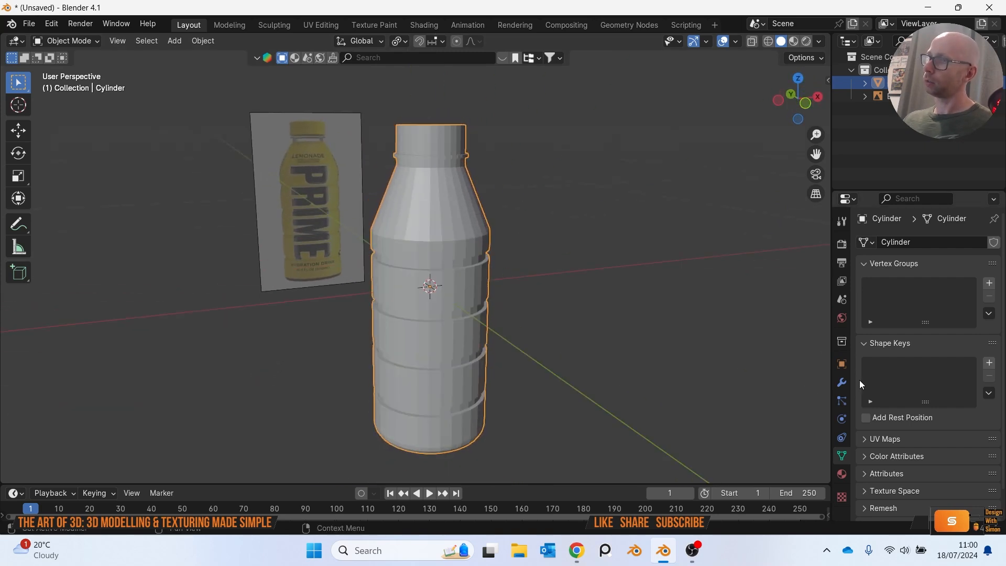
click(842, 383)
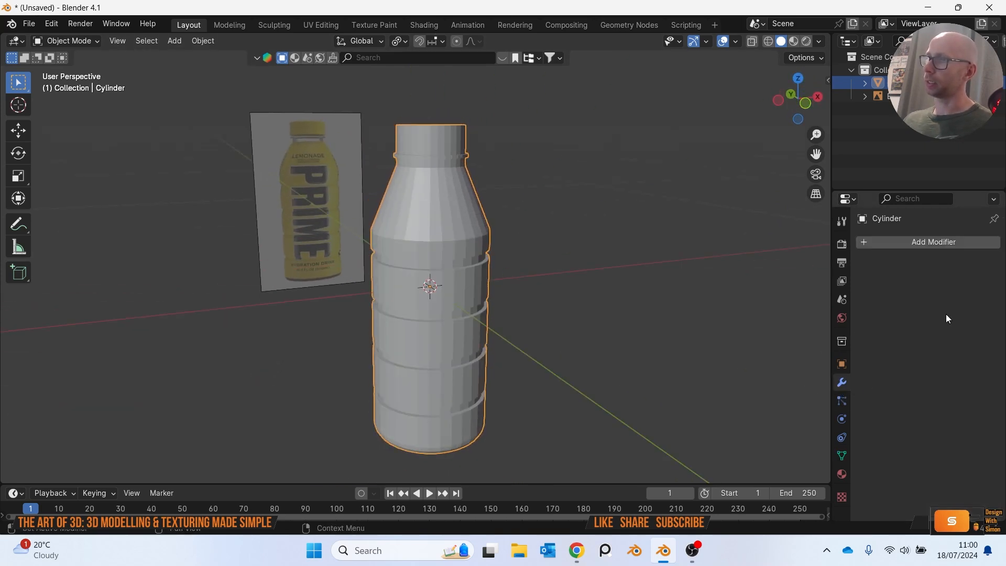
click(874, 244)
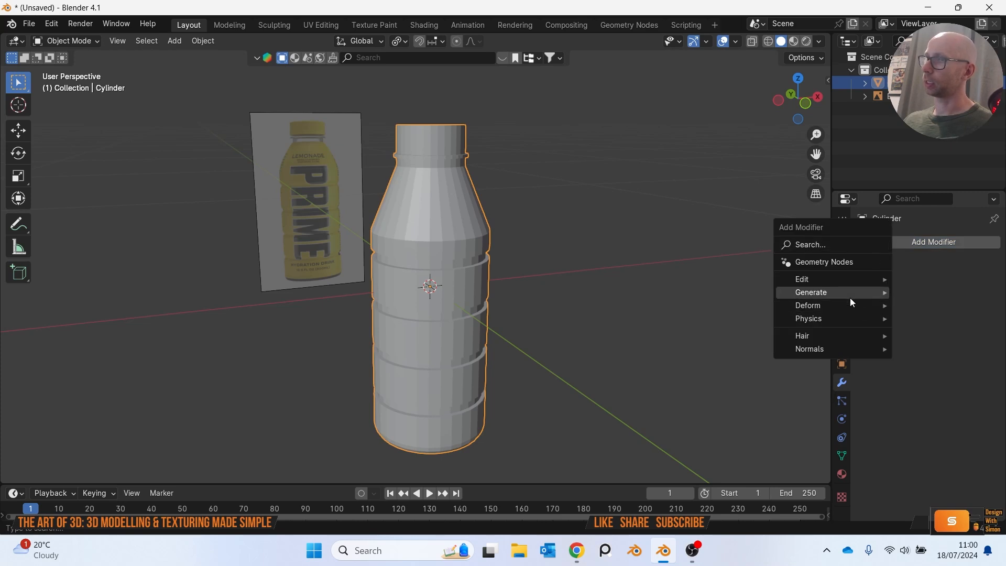
mouse_move(850, 293)
click(730, 241)
Examine how the subdivision smooths the neck ring and rim, and remove the modifier.
middle_drag(730, 241, 661, 251)
scroll(551, 303, up, 4)
scroll(536, 310, down, 3)
middle_drag(551, 303, 561, 370)
scroll(490, 272, up, 5)
middle_drag(490, 273, 507, 251)
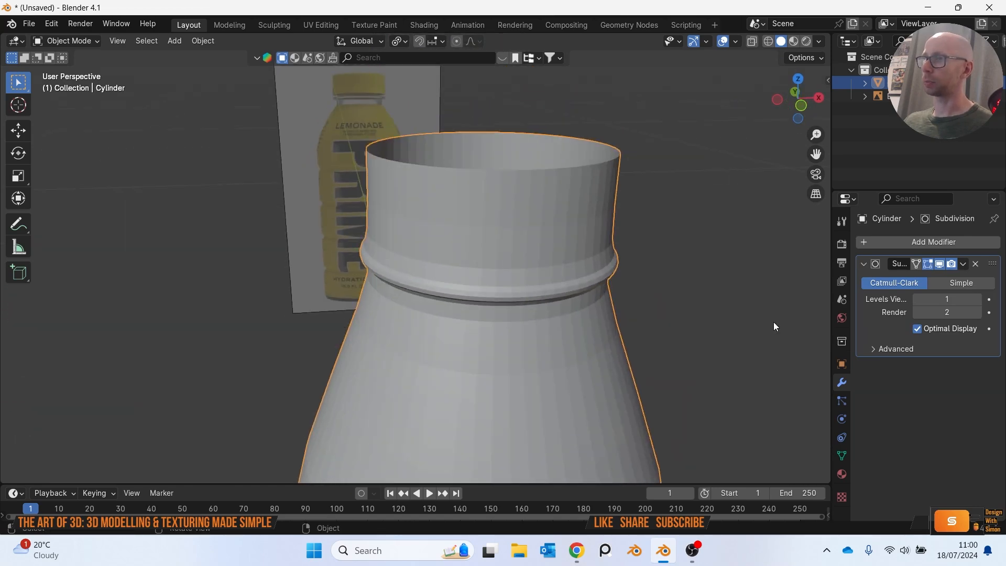
click(976, 263)
Turn on the Wireframe overlay, inspect the neck ring's edges up close and select the bottle.
mouse_move(730, 289)
middle_down()
mouse_move(714, 233)
mouse_move(722, 304)
middle_up()
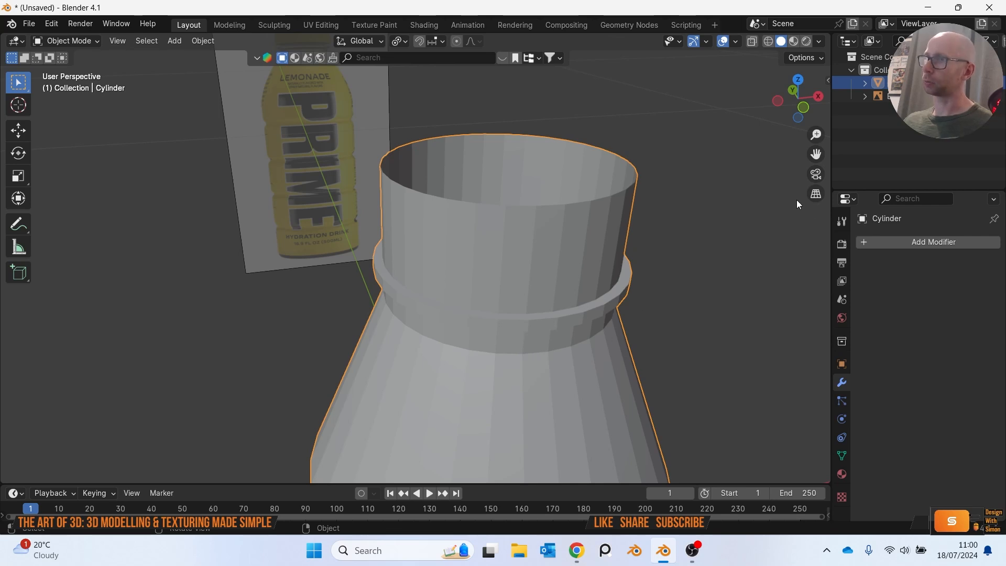
click(737, 42)
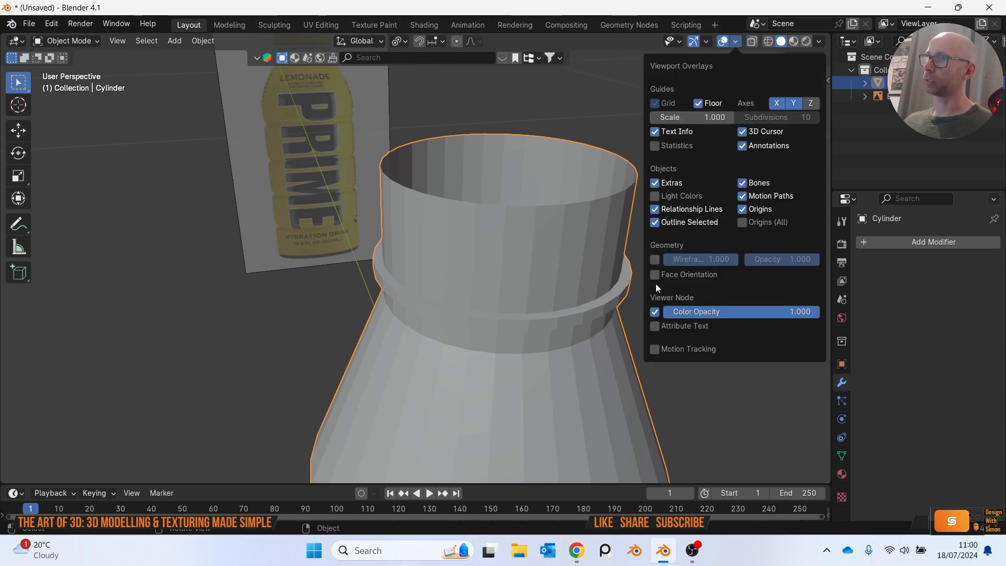
click(654, 259)
middle_drag(669, 370, 699, 348)
scroll(699, 329, down, 4)
scroll(636, 303, up, 7)
middle_drag(636, 303, 614, 291)
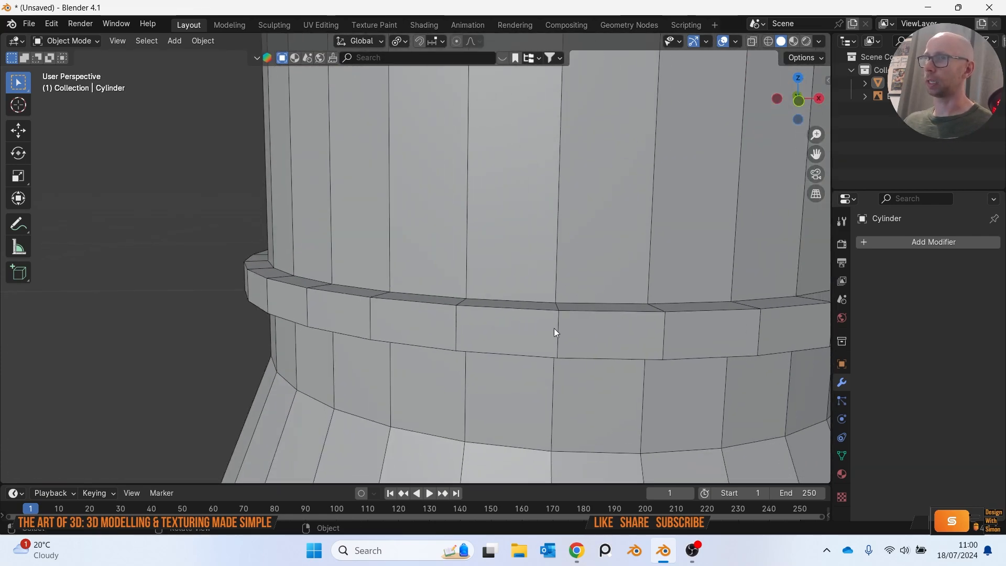
scroll(715, 300, down, 5)
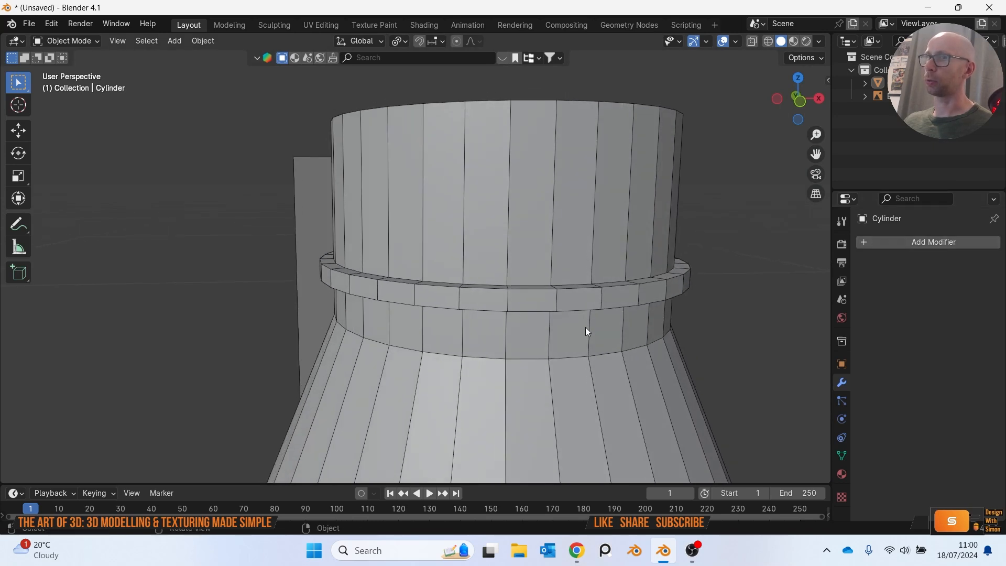
click(536, 300)
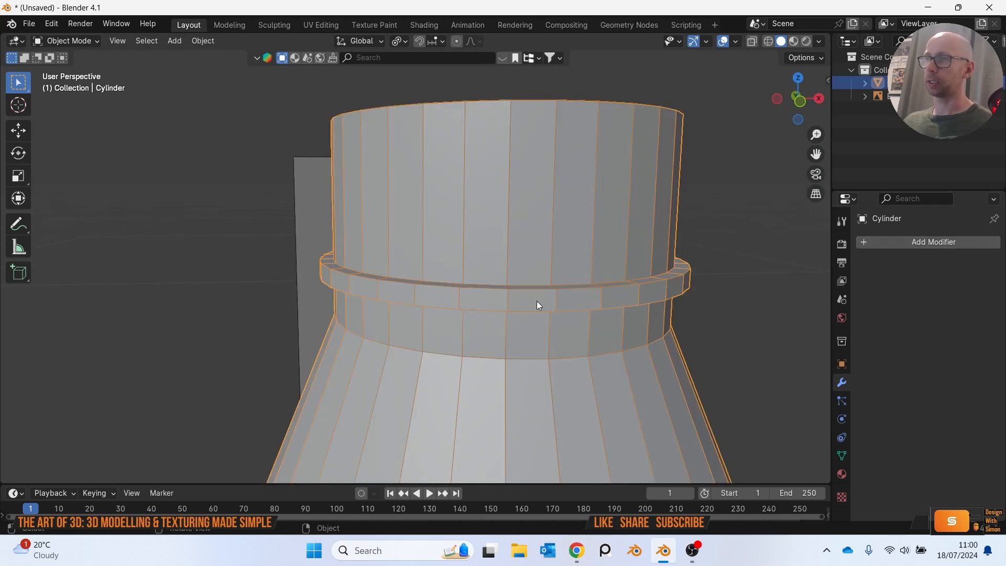
In Edit Mode, select the upper and lower outer edge loops of the neck ring and bevel them 0.01 m with 2 segments.
key(Tab)
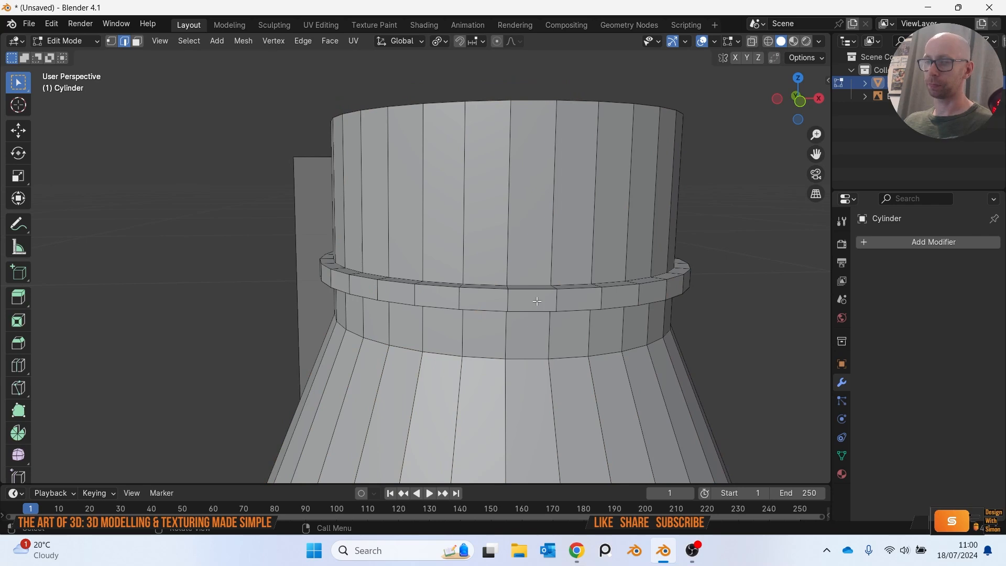
mouse_move(550, 324)
middle_down()
mouse_move(568, 311)
mouse_move(535, 313)
middle_up()
scroll(535, 313, up, 1)
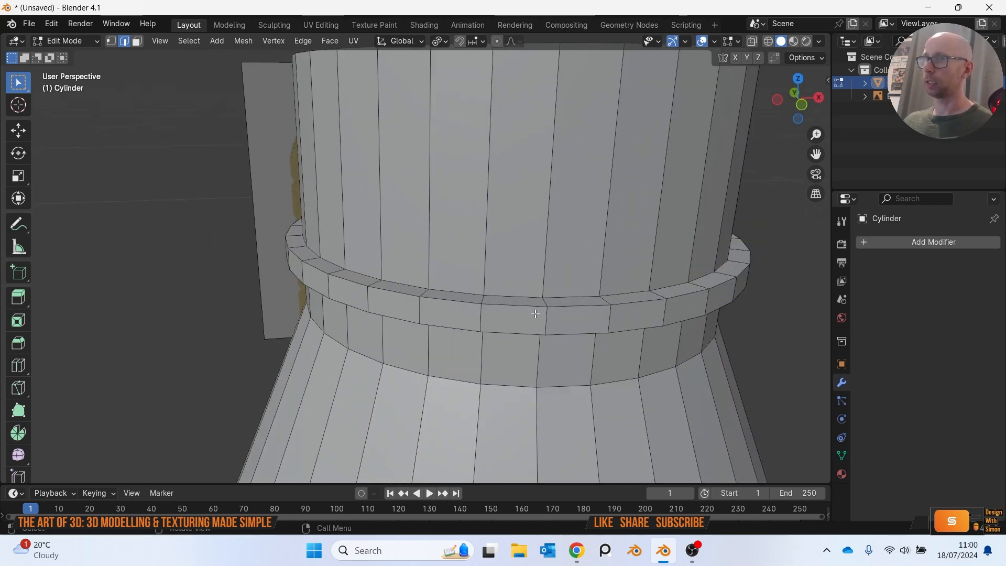
alt+click(514, 305)
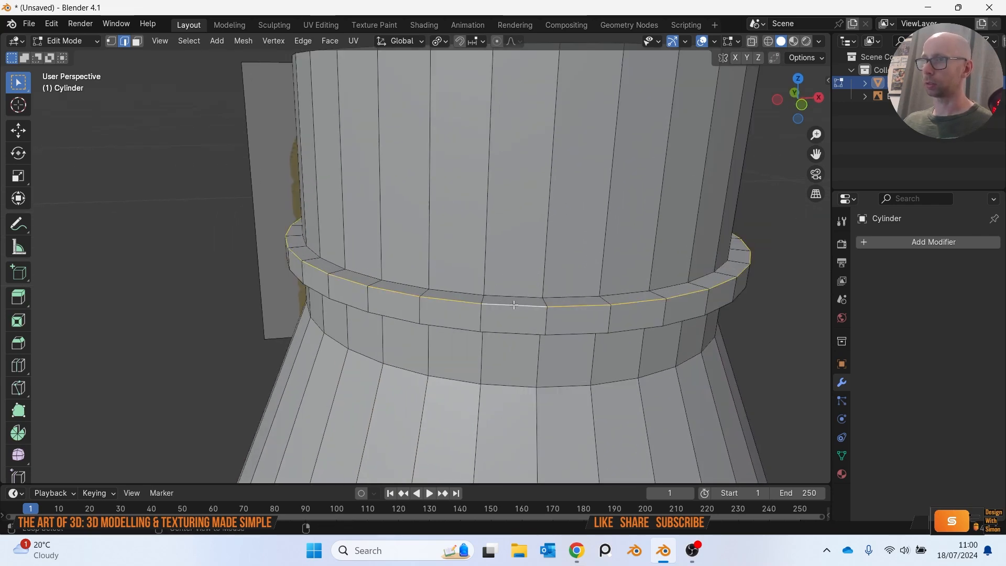
alt+shift+click(510, 332)
middle_drag(508, 295, 430, 147)
middle_drag(474, 113, 501, 231)
key(ctrl+b)
click(501, 232)
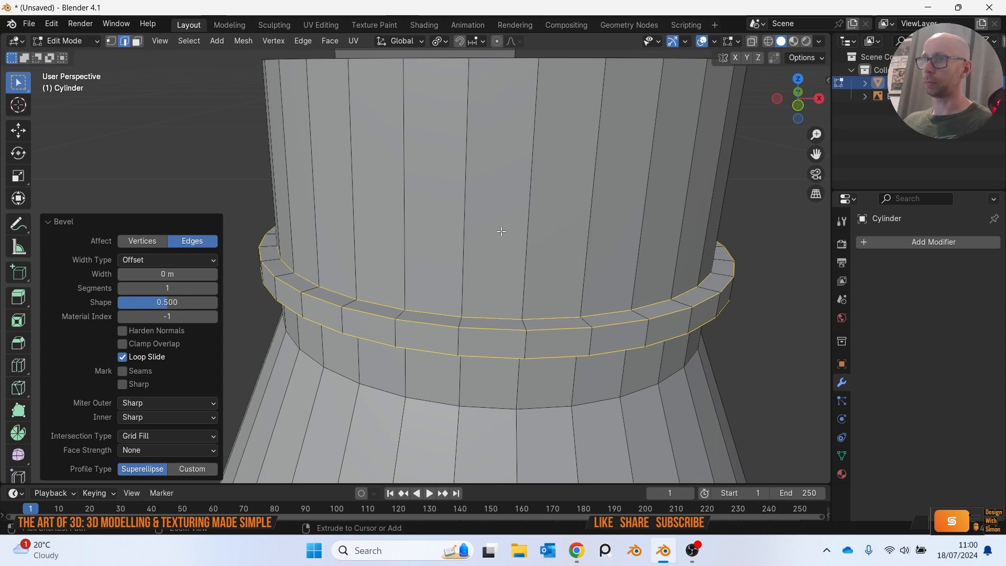
click(214, 288)
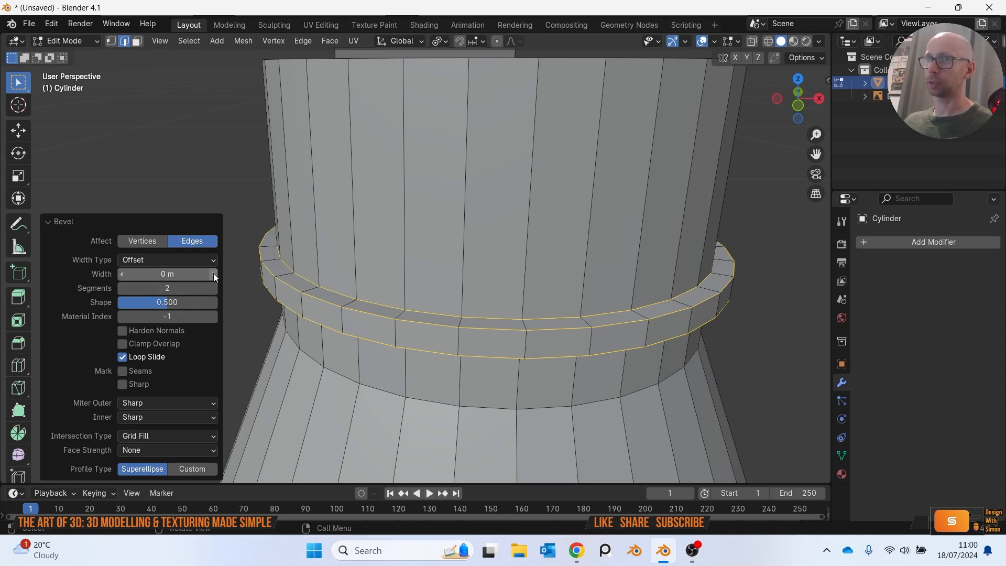
click(215, 274)
scroll(491, 370, up, 2)
shift+middle_drag(491, 370, 480, 344)
scroll(516, 354, down, 2)
scroll(474, 358, down, 4)
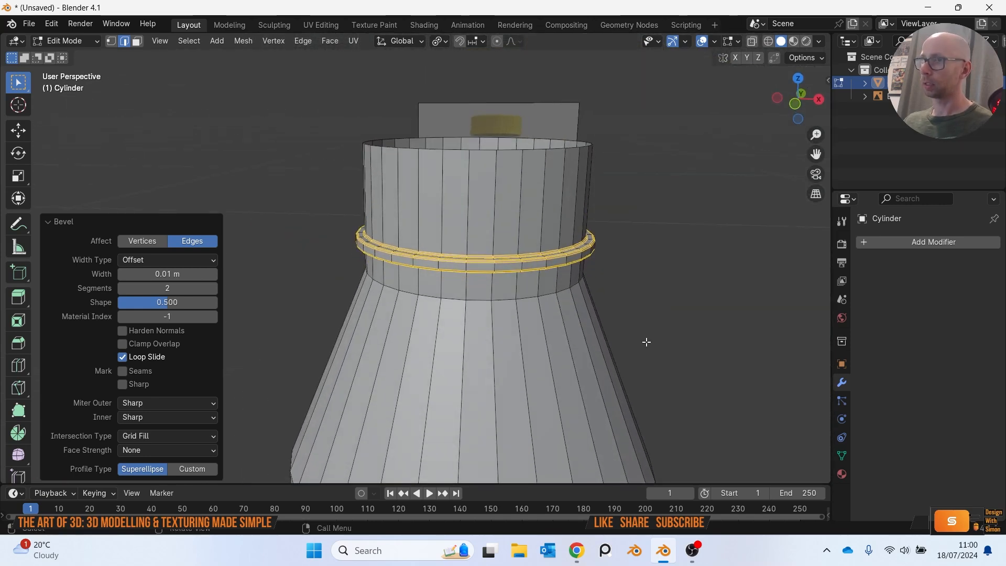
Return to Object Mode and add a Subdivision Surface modifier to the bottle with the beveled neck ring.
key(Tab)
click(661, 347)
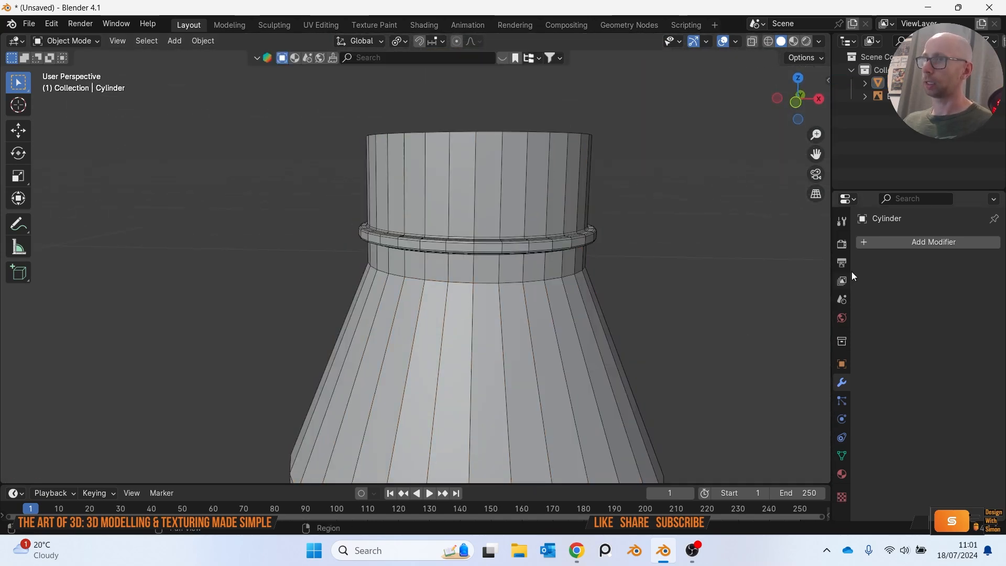
click(862, 242)
mouse_move(862, 244)
click(750, 410)
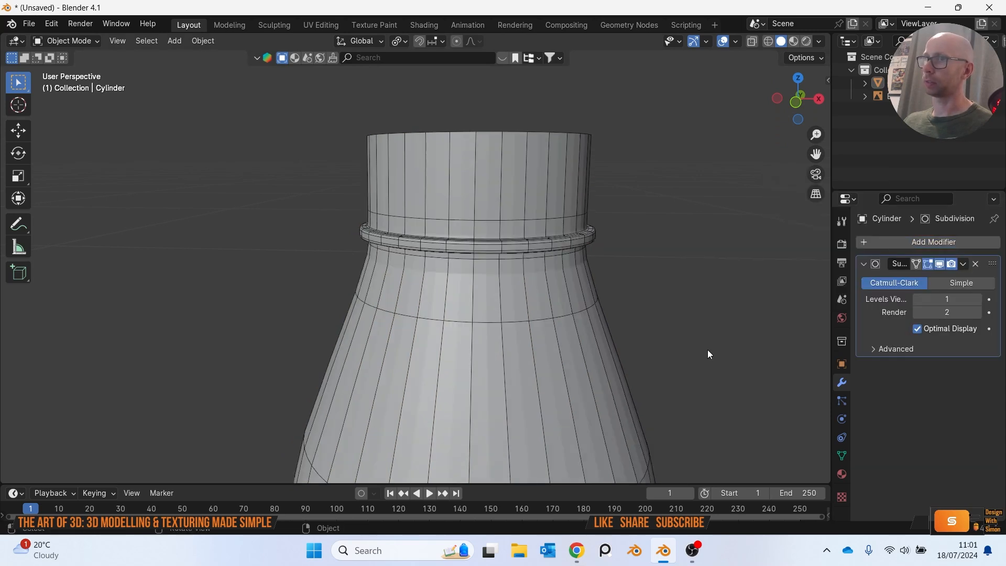
key(Tab)
scroll(707, 350, down, 2)
key(Tab)
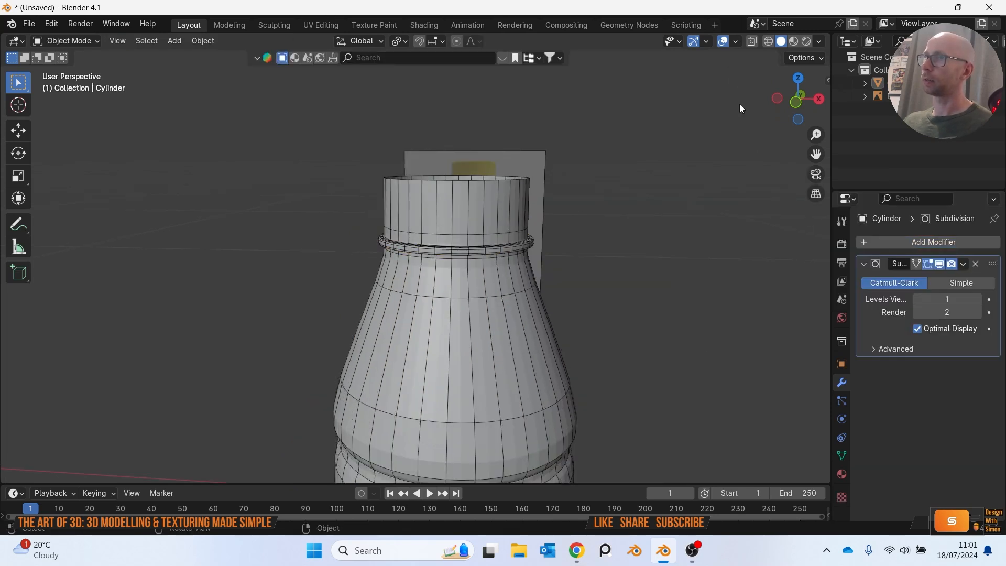
Turn off the Wireframe overlay and inspect the shading of the shoulder and neck ring.
click(735, 43)
click(657, 257)
middle_drag(636, 404, 581, 316)
scroll(565, 310, up, 5)
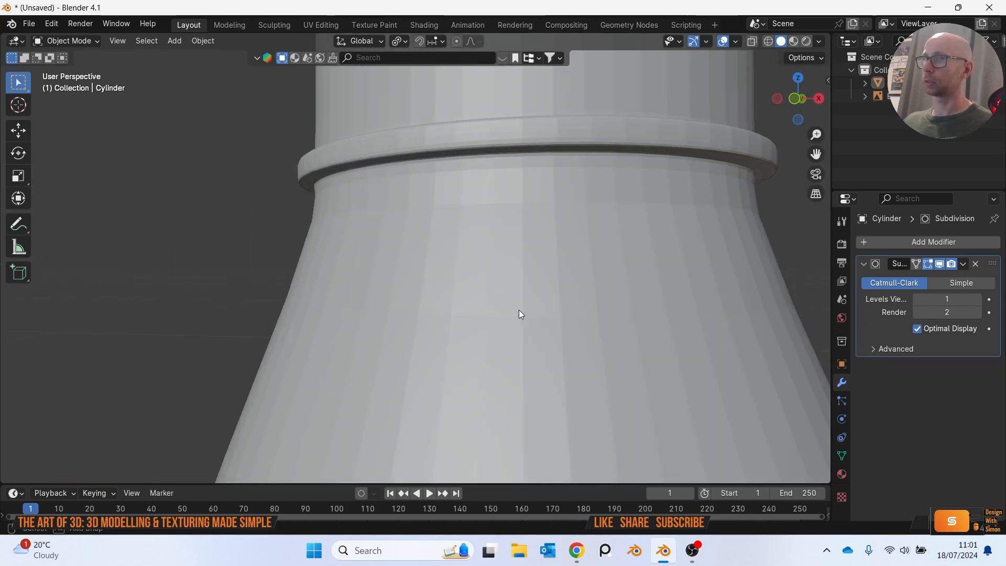
scroll(505, 313, down, 5)
middle_drag(505, 314, 586, 303)
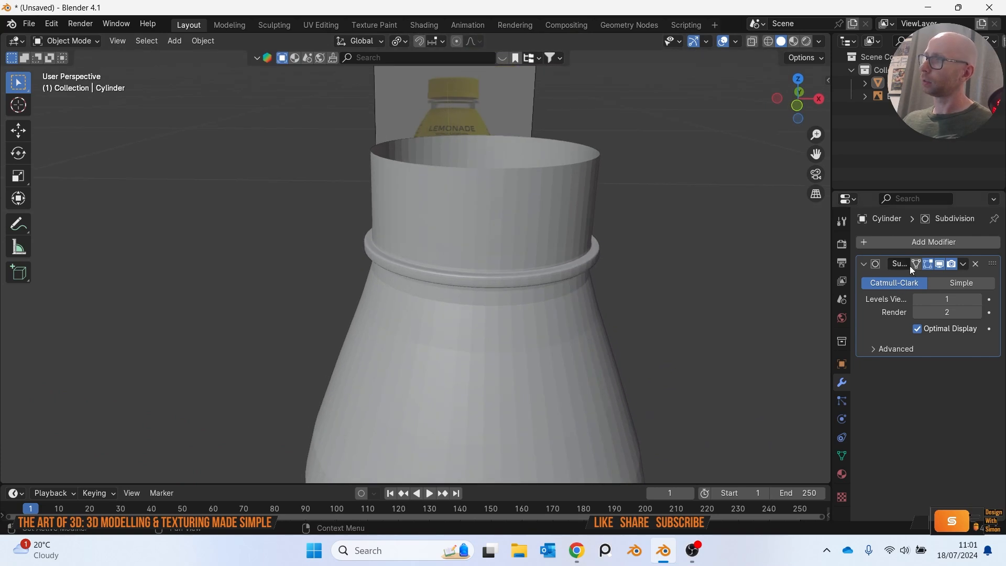
Add a Solidify modifier to the bottle, compare the rim with and without it, and set the thickness to 0.03 m.
click(863, 244)
mouse_move(865, 248)
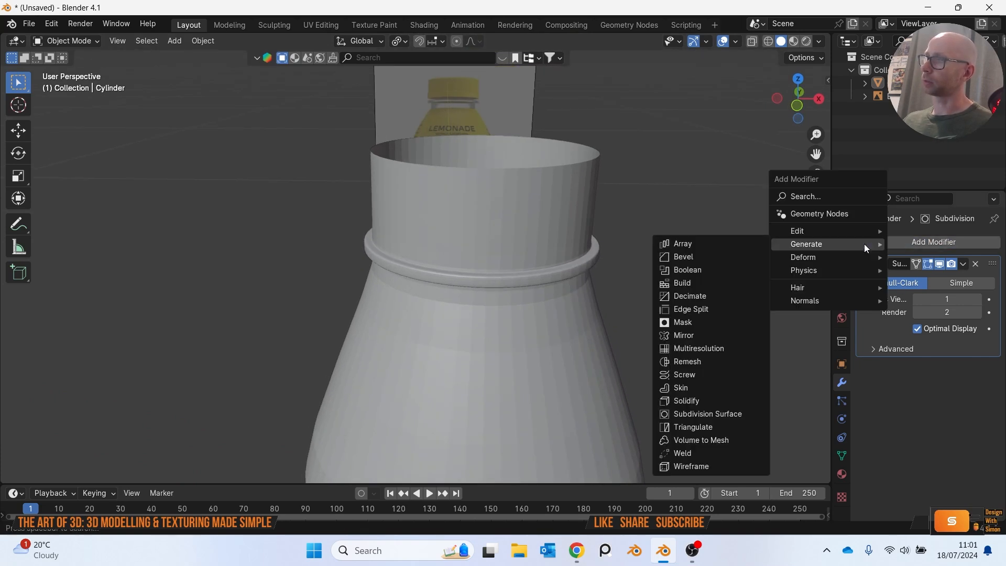
click(735, 399)
middle_drag(735, 399, 598, 338)
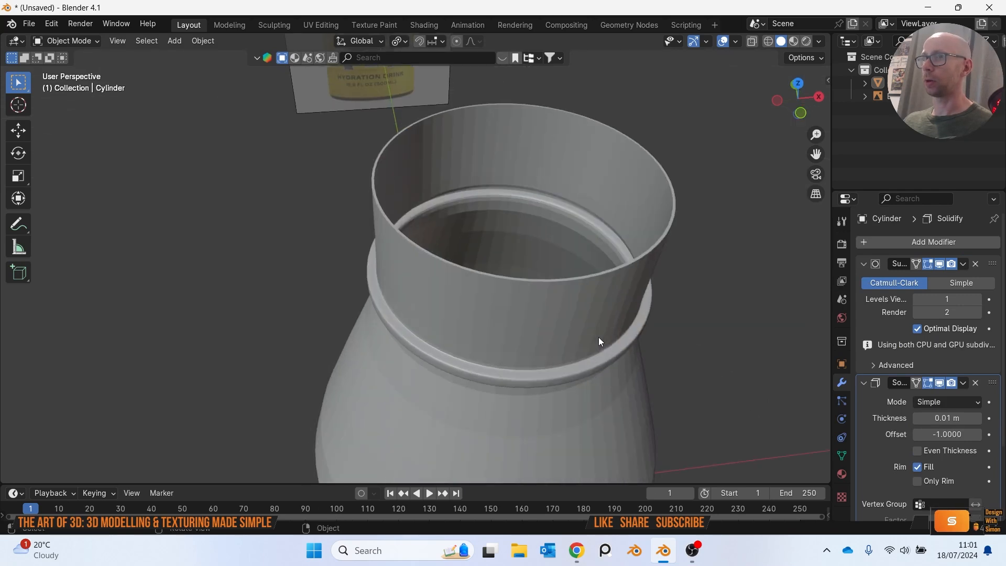
click(943, 384)
mouse_move(646, 318)
middle_down()
mouse_move(653, 371)
mouse_move(650, 320)
middle_up()
click(942, 384)
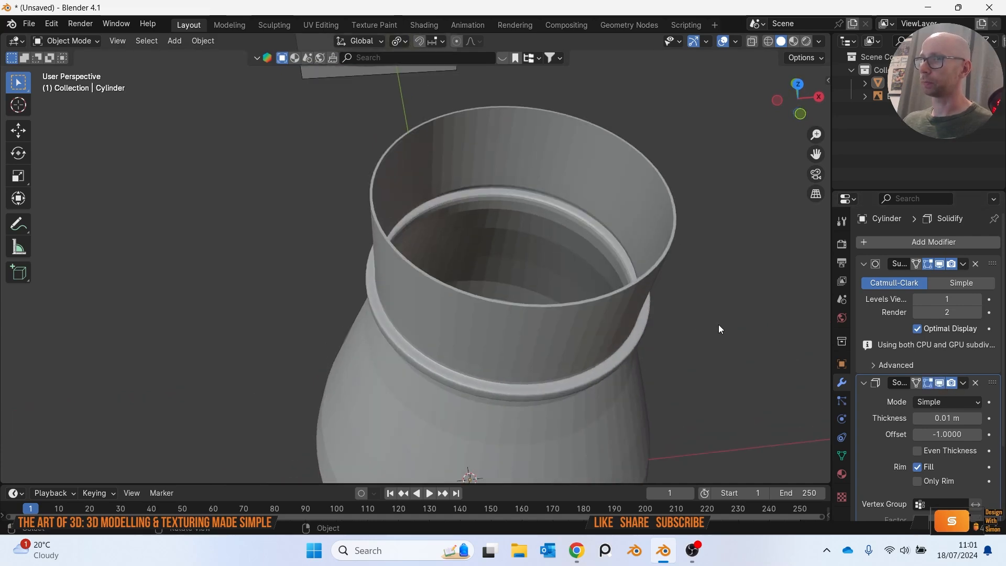
scroll(718, 325, up, 4)
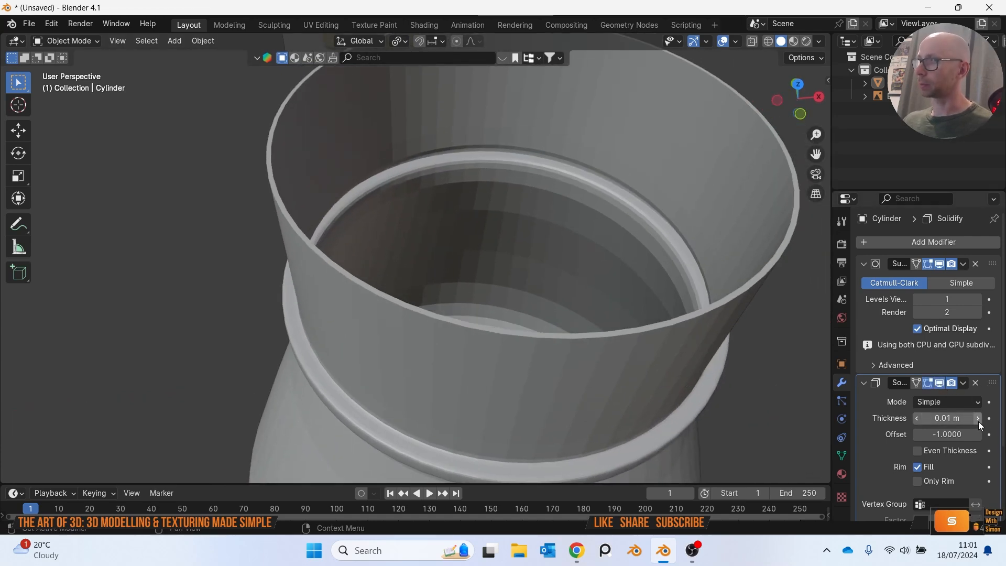
click(979, 421)
click(978, 421)
Check the bottle's faceted body, select the bottle and apply Shade Smooth to it.
scroll(703, 332, down, 4)
middle_drag(703, 332, 709, 219)
scroll(703, 239, down, 6)
middle_drag(690, 270, 673, 326)
scroll(650, 336, up, 6)
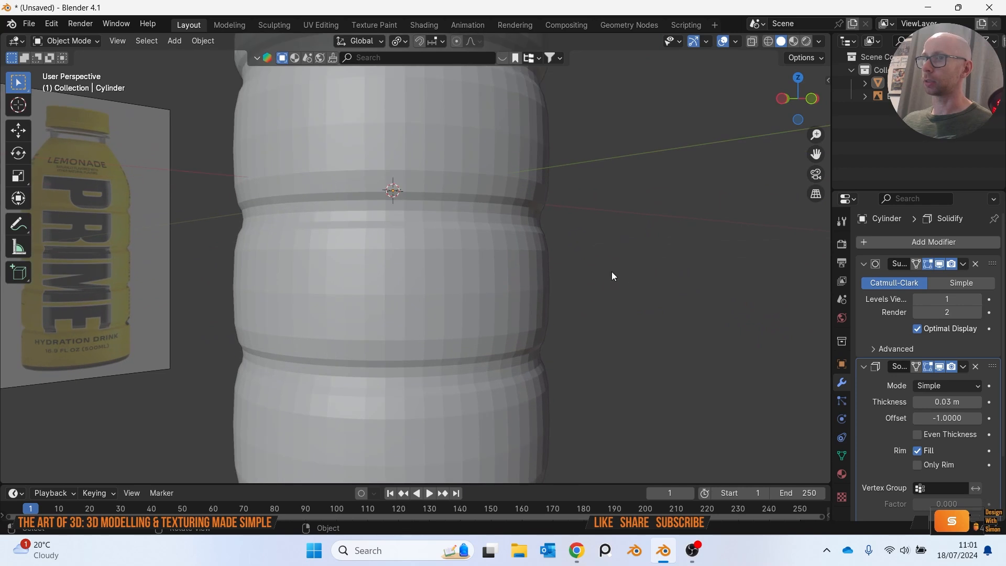
middle_drag(541, 290, 632, 271)
click(495, 298)
right_click(496, 297)
click(461, 269)
Inspect the smoothed neck, remove the Subdivision Surface modifier and apply the Solidify modifier.
scroll(611, 291, down, 5)
middle_drag(611, 292, 603, 358)
scroll(556, 294, up, 5)
shift+middle_drag(554, 291, 501, 359)
scroll(546, 291, up, 2)
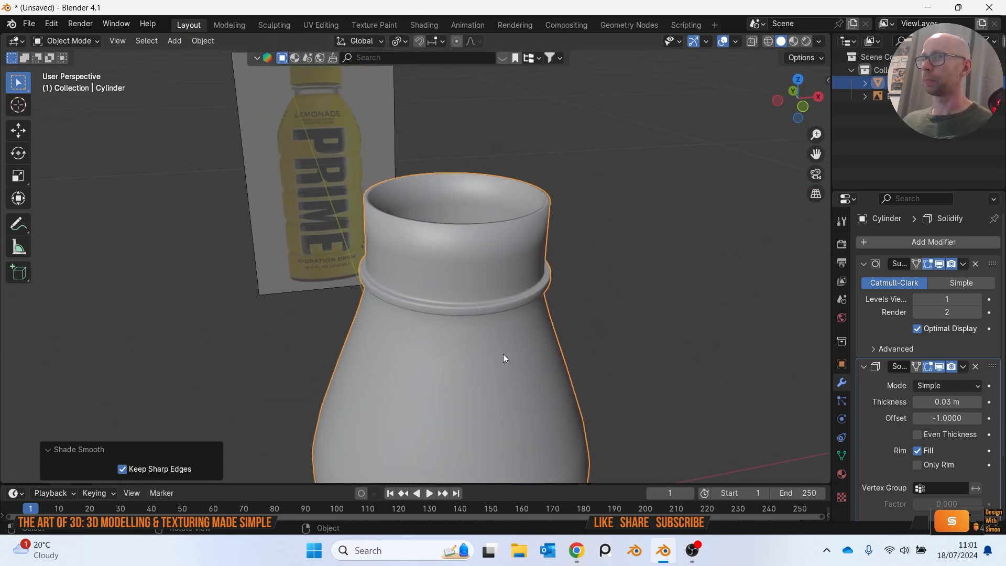
scroll(483, 275, up, 2)
shift+middle_drag(535, 289, 480, 283)
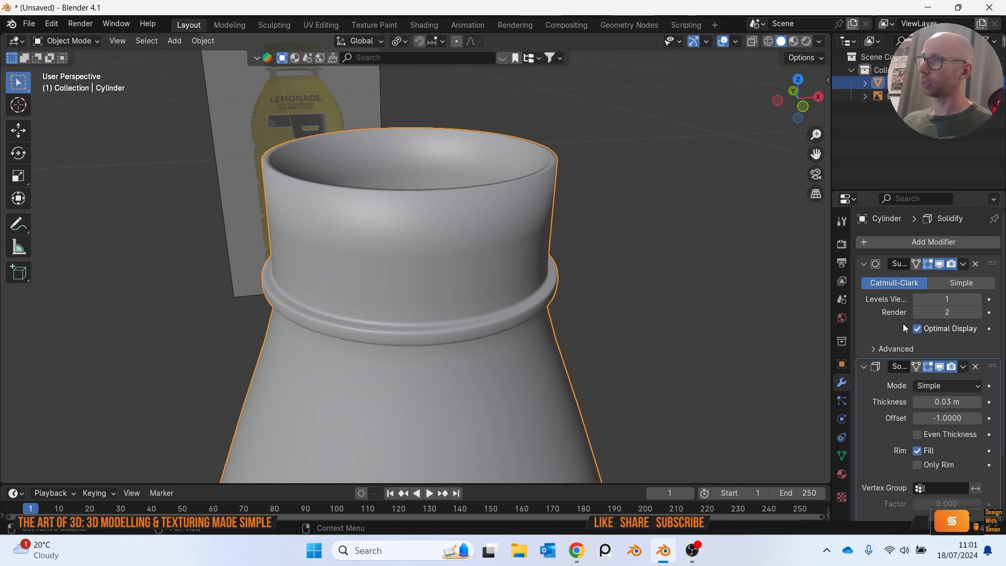
click(976, 263)
scroll(709, 344, down, 4)
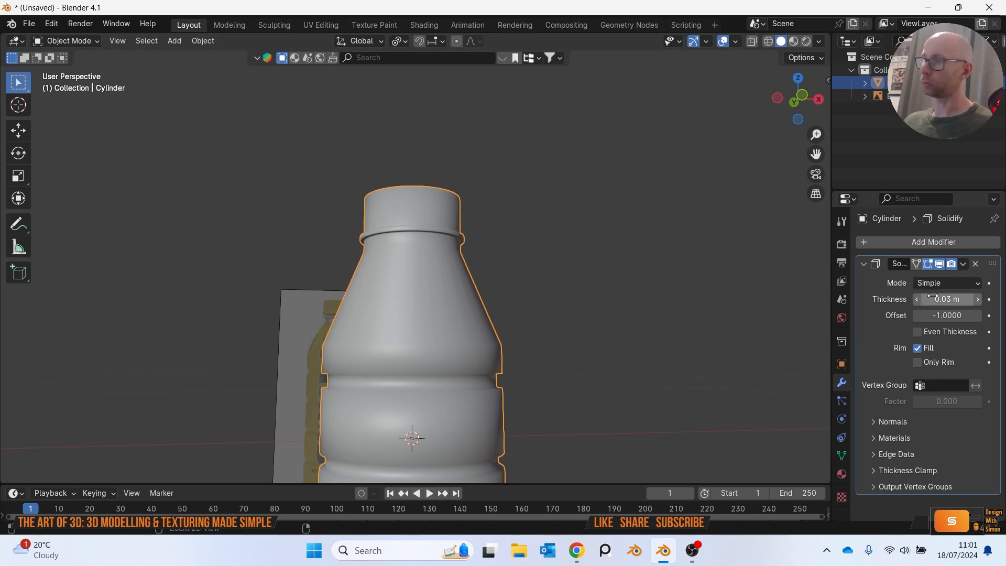
key(ctrl+a)
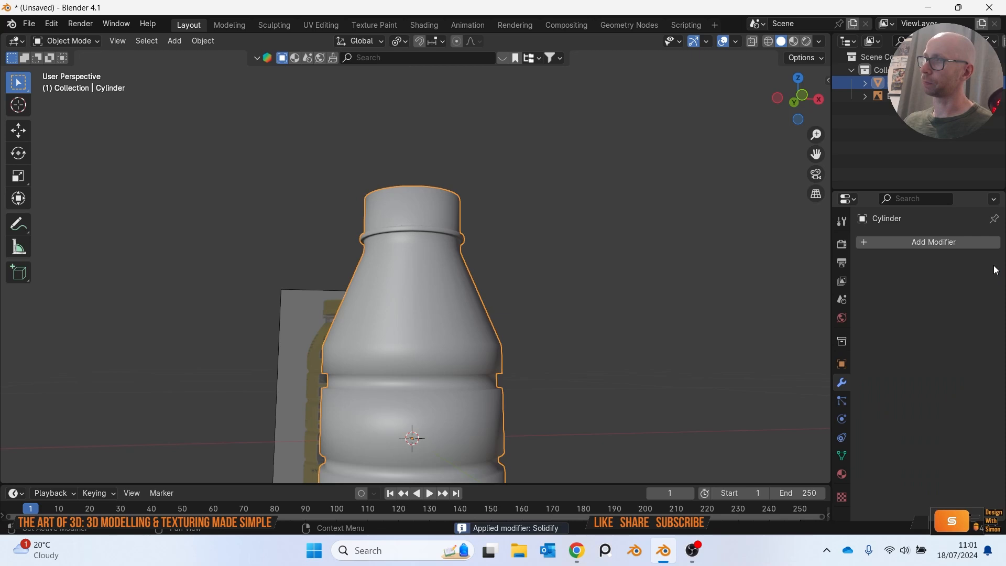
In Edit Mode, select the inner and outer edge loops of the neck's rim and bevel them 0.01 m with 2 segments.
middle_drag(658, 299, 458, 312)
key(Tab)
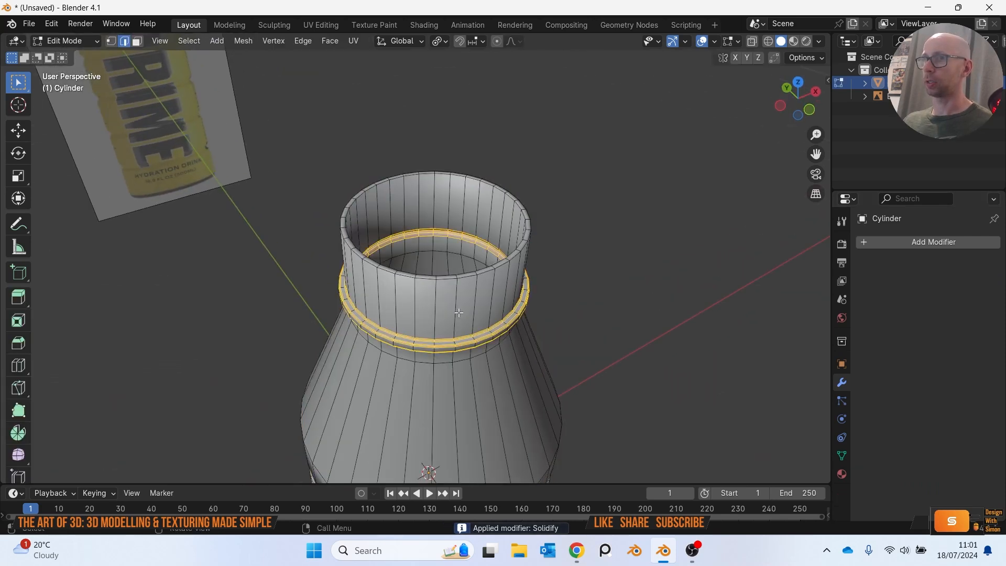
scroll(460, 327, up, 4)
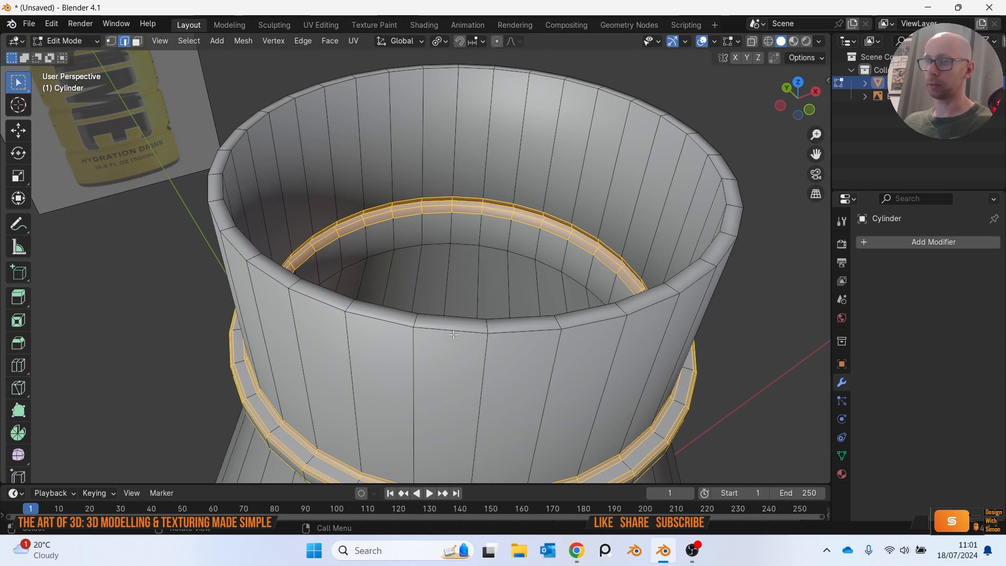
alt+click(455, 320)
alt+shift+click(452, 318)
key(ctrl+b)
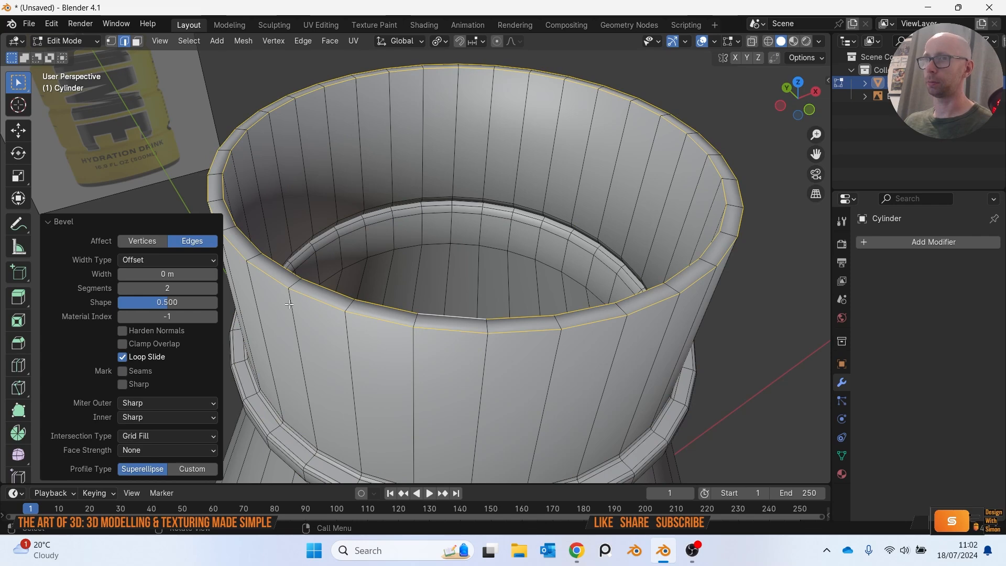
click(214, 275)
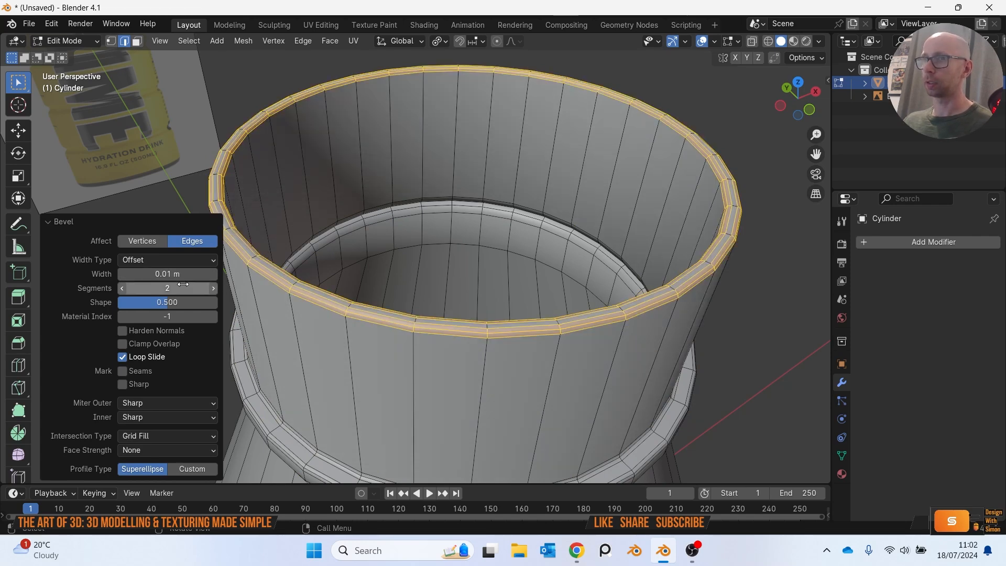
scroll(452, 351, up, 3)
scroll(491, 400, down, 4)
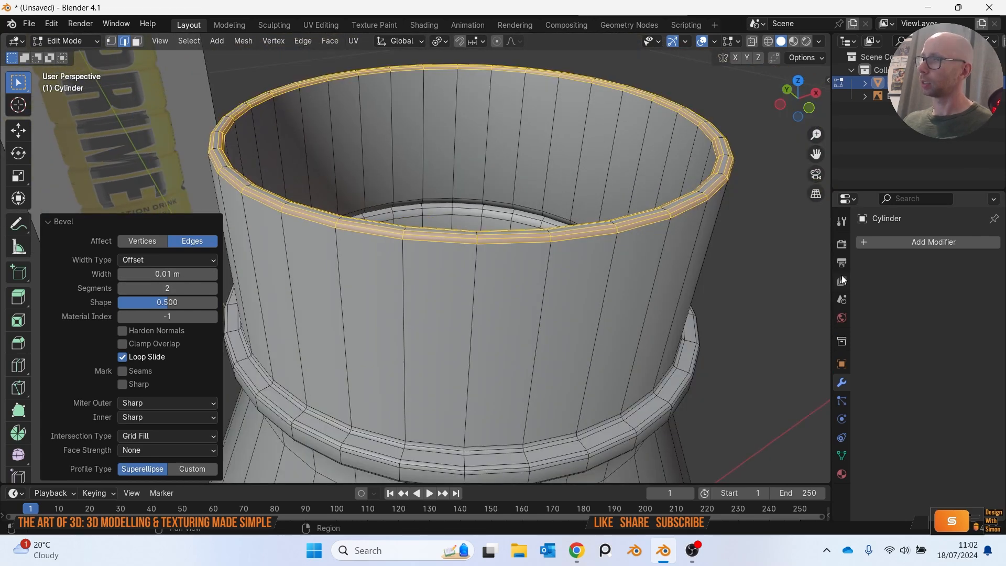
Add a Subdivision Surface modifier to the thickened bottle and return to Object Mode.
click(867, 244)
click(859, 241)
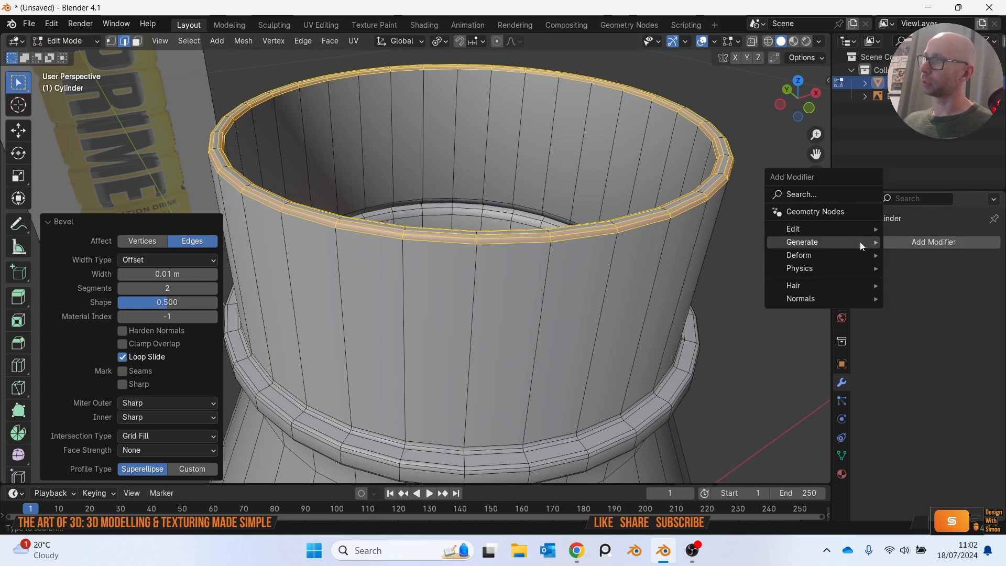
mouse_move(824, 244)
click(938, 412)
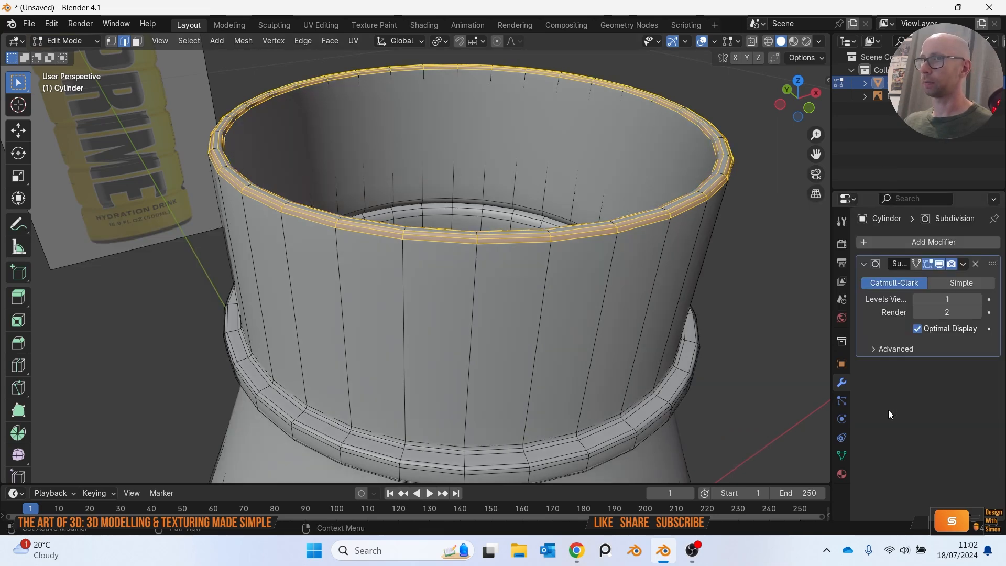
key(Tab)
Examine the finished bottle's body, shoulder and neck from several angles and distances.
scroll(712, 360, down, 3)
middle_drag(693, 366, 680, 326)
scroll(671, 328, down, 5)
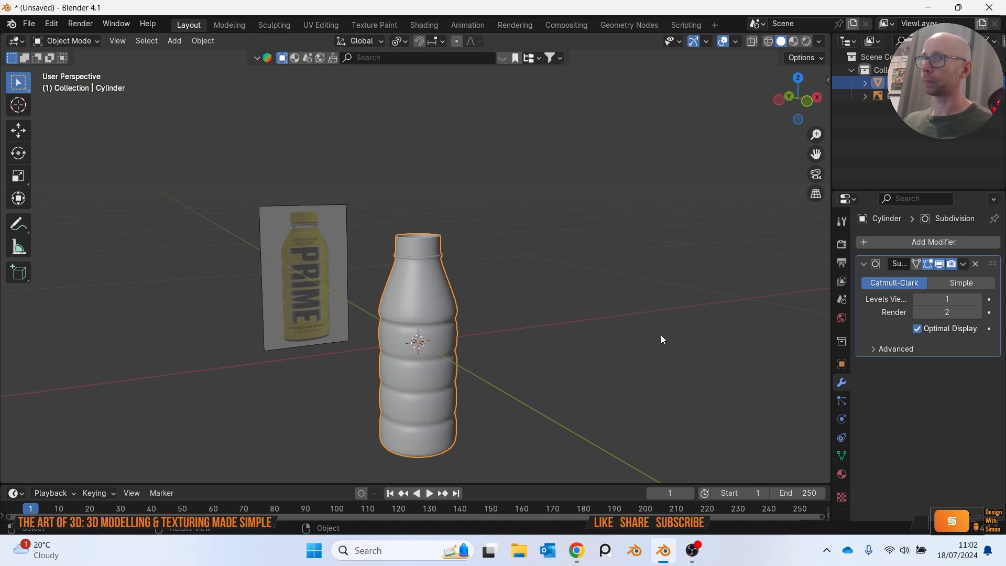
scroll(617, 290, up, 3)
middle_drag(590, 258, 545, 299)
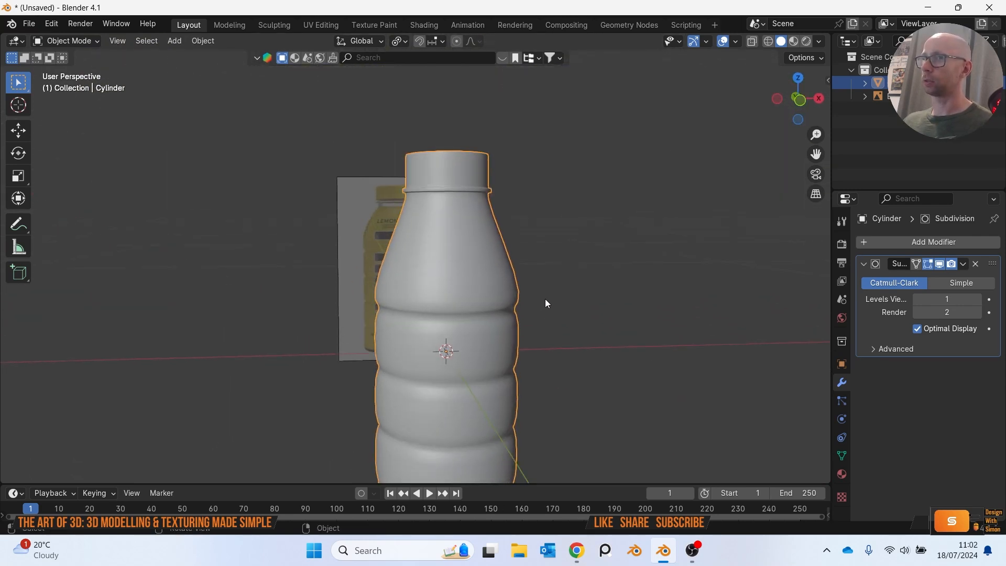
scroll(607, 320, up, 3)
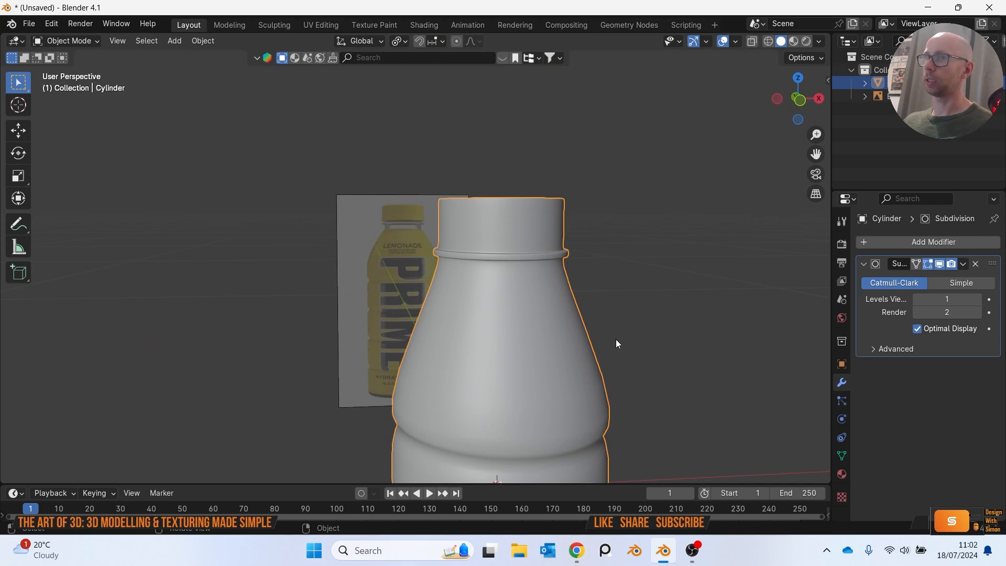
middle_drag(616, 343, 633, 362)
middle_drag(555, 270, 365, 113)
middle_drag(505, 246, 579, 265)
scroll(490, 272, up, 5)
Switch to the front view and add a new mesh cylinder to the scene.
key(grave)
click(525, 231)
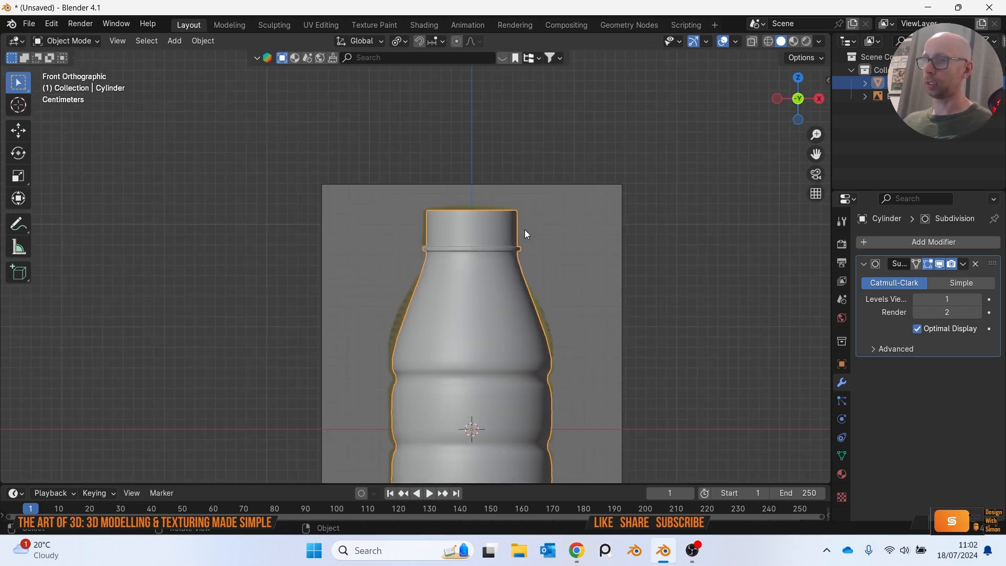
key(shift+a)
mouse_move(524, 231)
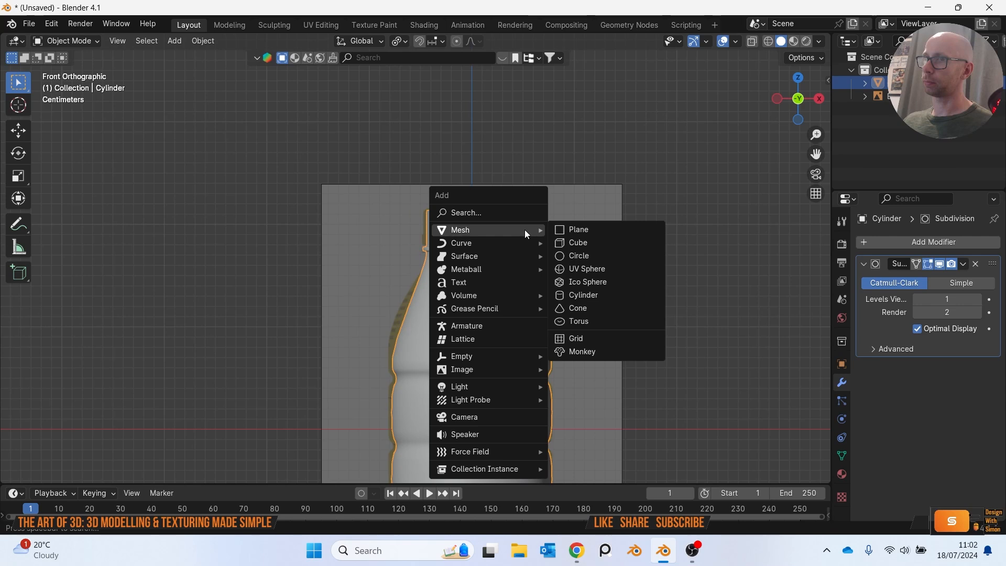
click(611, 294)
scroll(556, 300, down, 10)
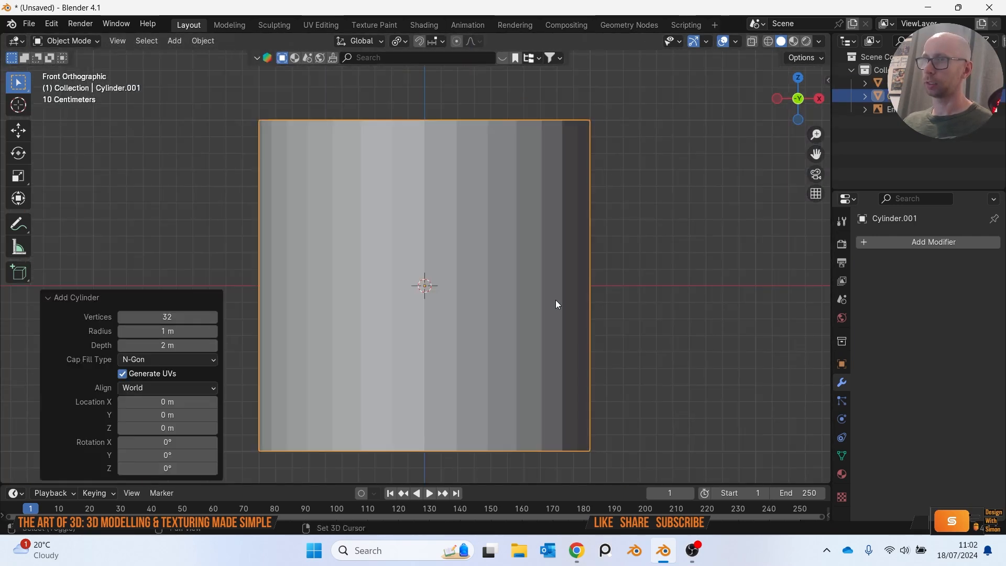
Switch to wireframe shading and scale the new cylinder uniformly to about 0.088, close to the bottle's width.
key(shift+z)
scroll(546, 254, up, 2)
key(s)
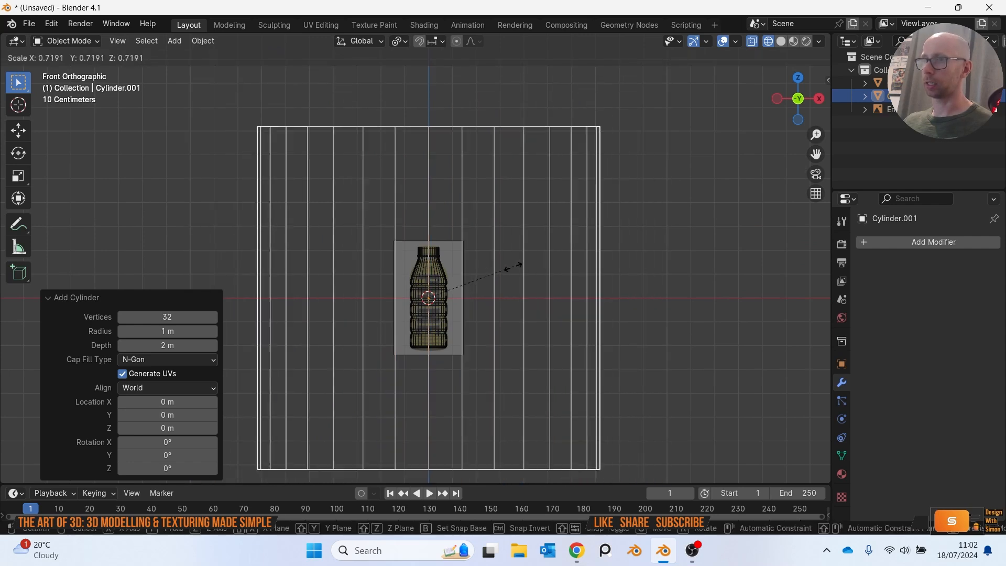
click(443, 302)
scroll(439, 300, up, 4)
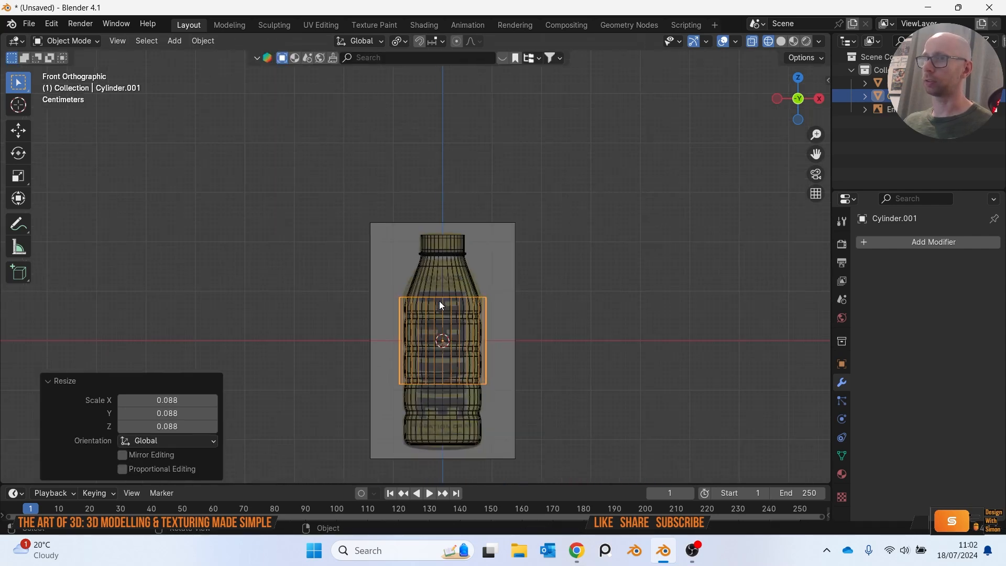
Move the new cylinder up about 0.28 m along Z so it sits over the bottle's neck.
key(g)
key(z)
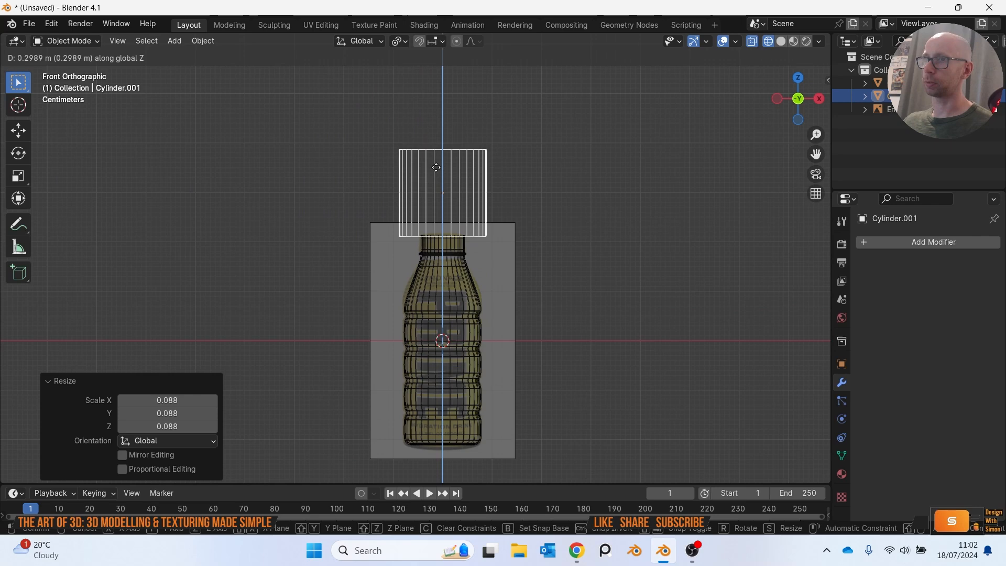
click(439, 190)
scroll(446, 215, up, 6)
scroll(449, 301, up, 2)
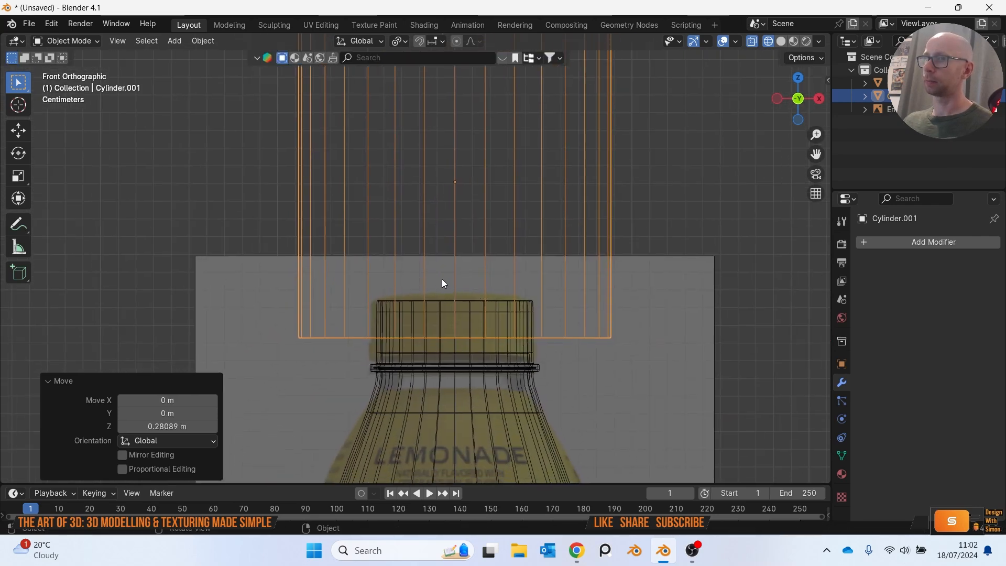
Scale the cylinder uniformly to about 0.556 and lower it about 0.052 m along Z onto the bottle's neck.
key(s)
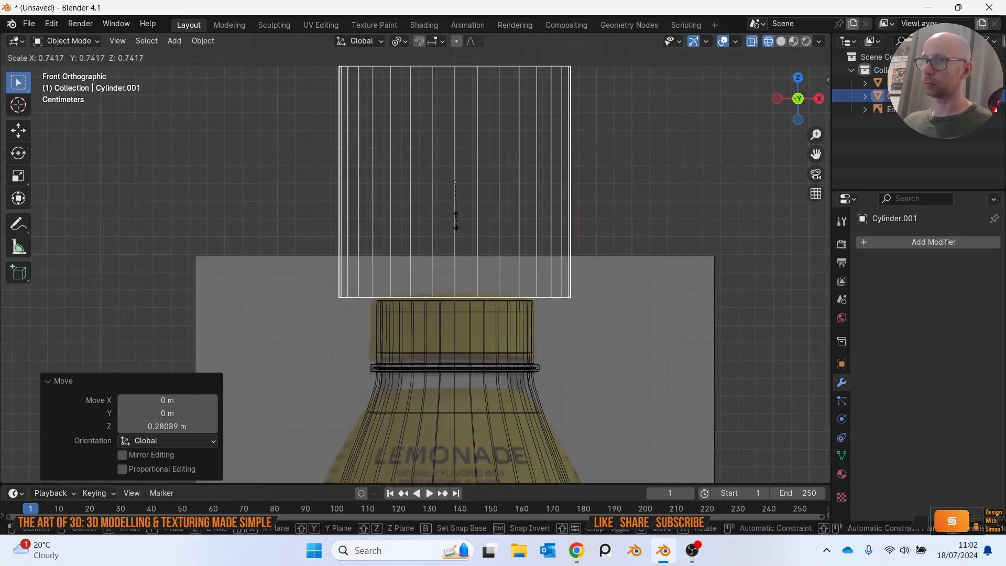
click(454, 211)
key(g)
key(z)
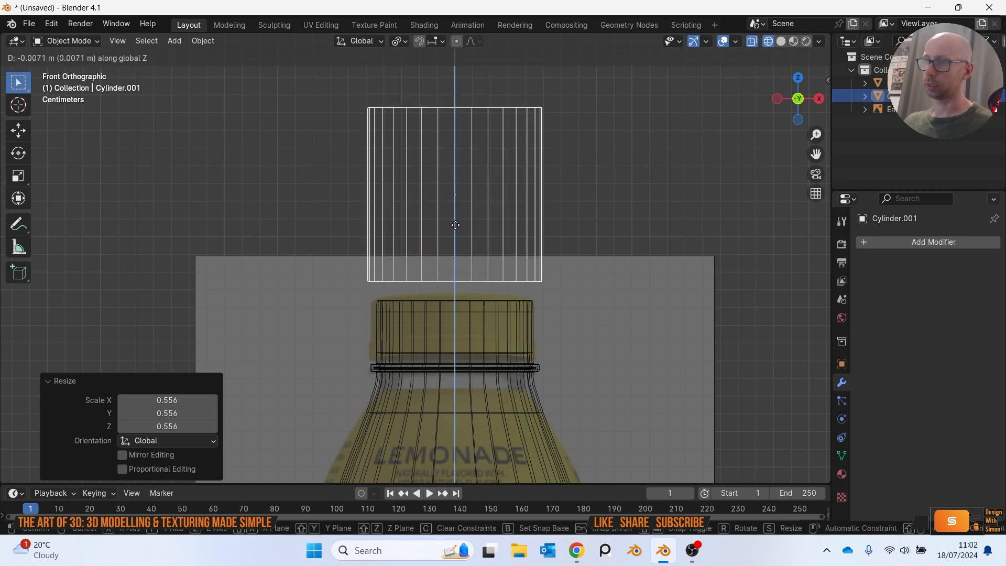
click(463, 315)
Scale the cylinder by about 0.932 to fit the neck and lower it about 0.0037 m to just above the collar.
scroll(455, 270, up, 4)
key(s)
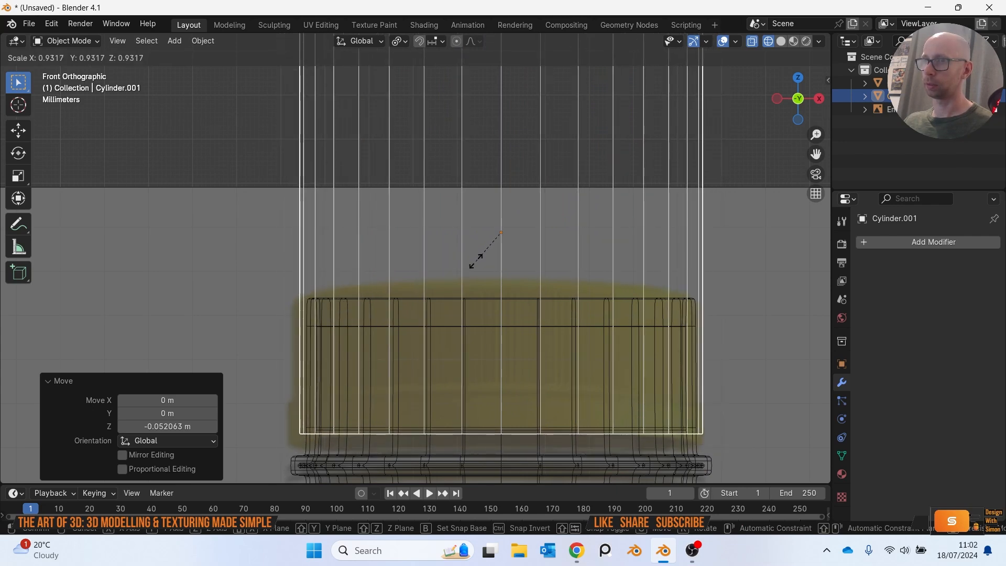
click(475, 261)
key(g)
key(z)
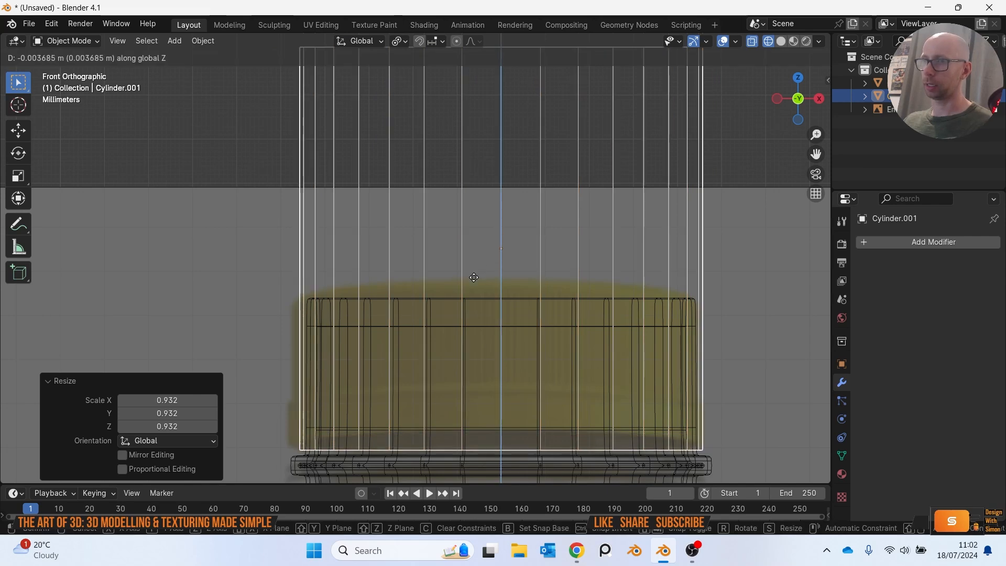
click(474, 278)
scroll(473, 278, down, 4)
shift+middle_drag(473, 277, 476, 325)
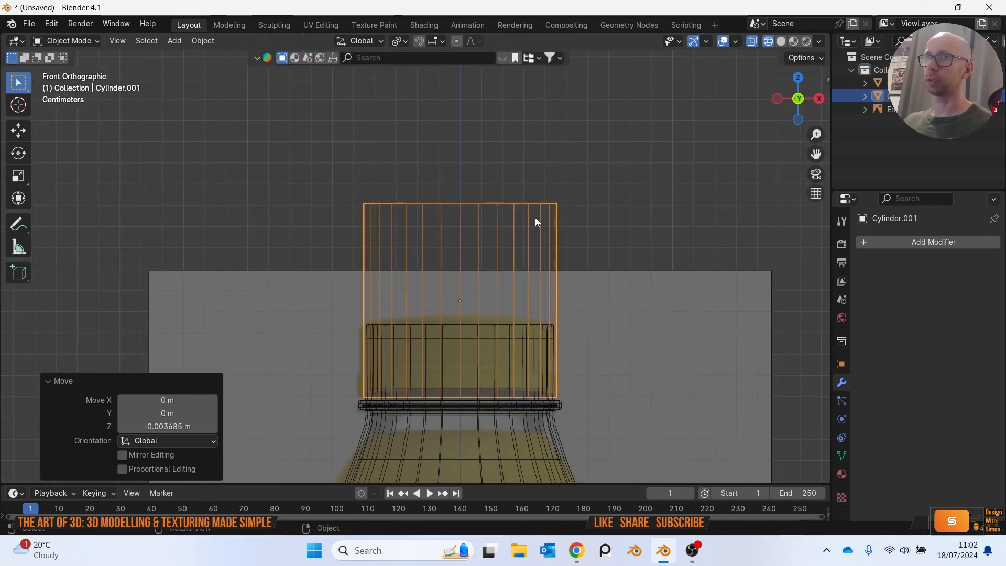
In Edit Mode, lower the cylinder's top vertices about 0.053 m to the reference cap height and return to solid shading.
key(Tab)
key(1)
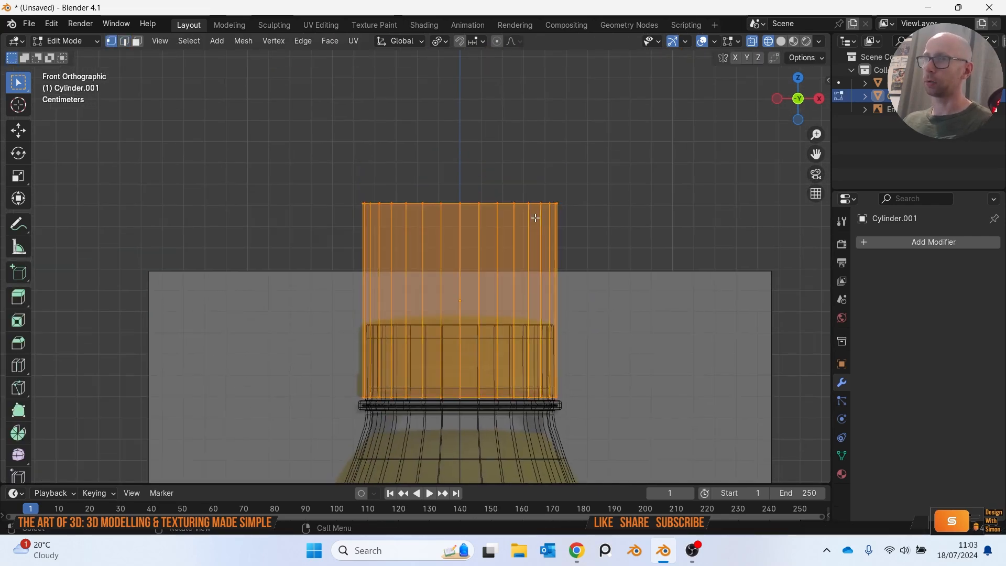
drag(294, 151, 598, 231)
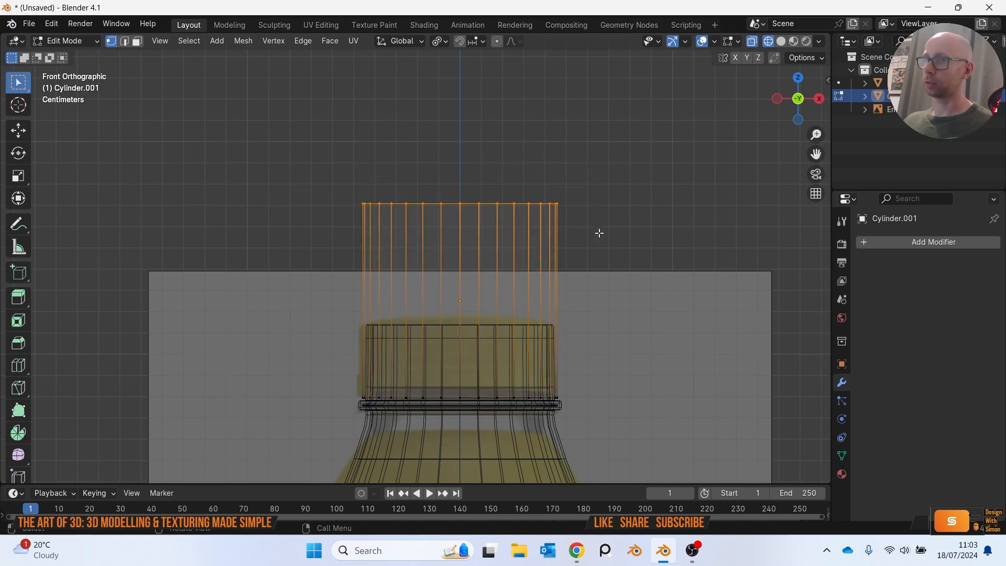
key(g)
key(z)
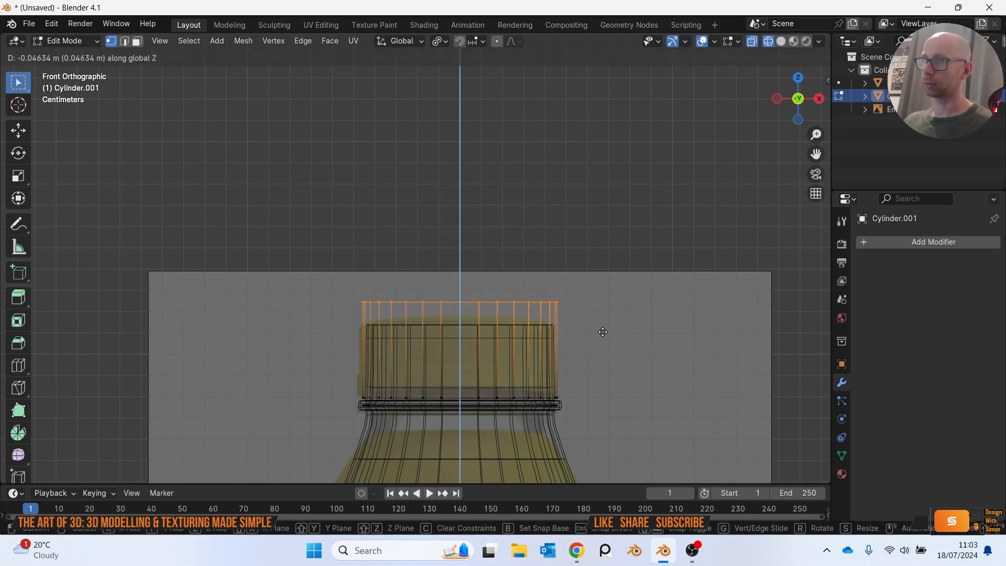
click(602, 346)
key(shift+z)
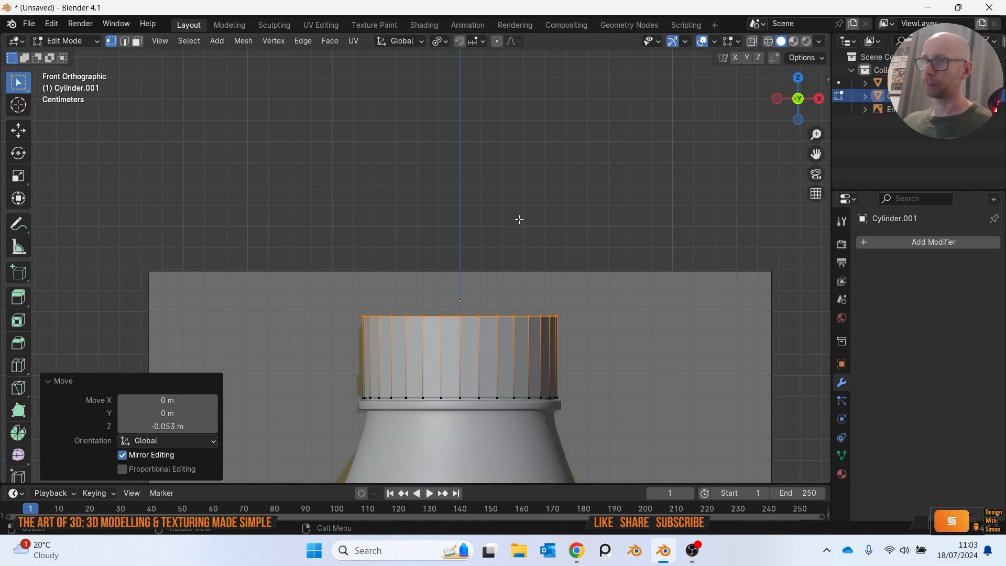
mouse_move(519, 219)
middle_down()
mouse_move(598, 224)
mouse_move(559, 218)
mouse_move(558, 236)
middle_up()
Save the Blender file in Documents as "prime bottle video".
click(29, 24)
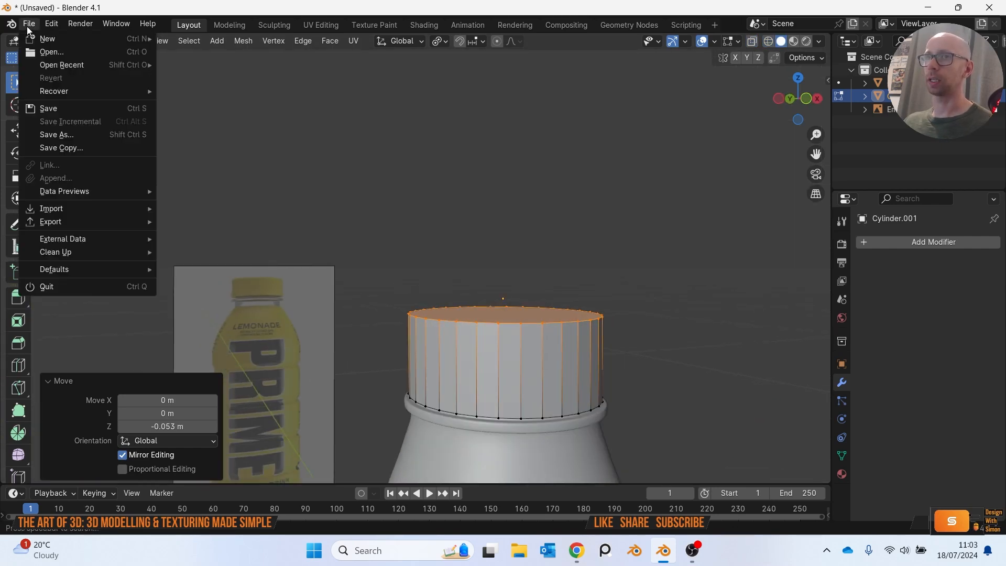
click(86, 110)
click(298, 435)
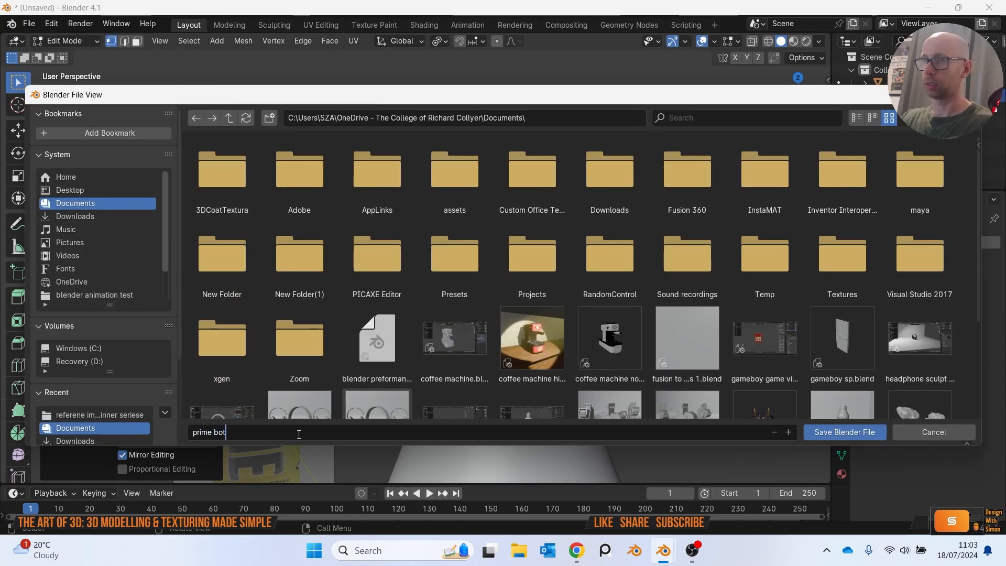
text(prime bottle video)
key(Return)
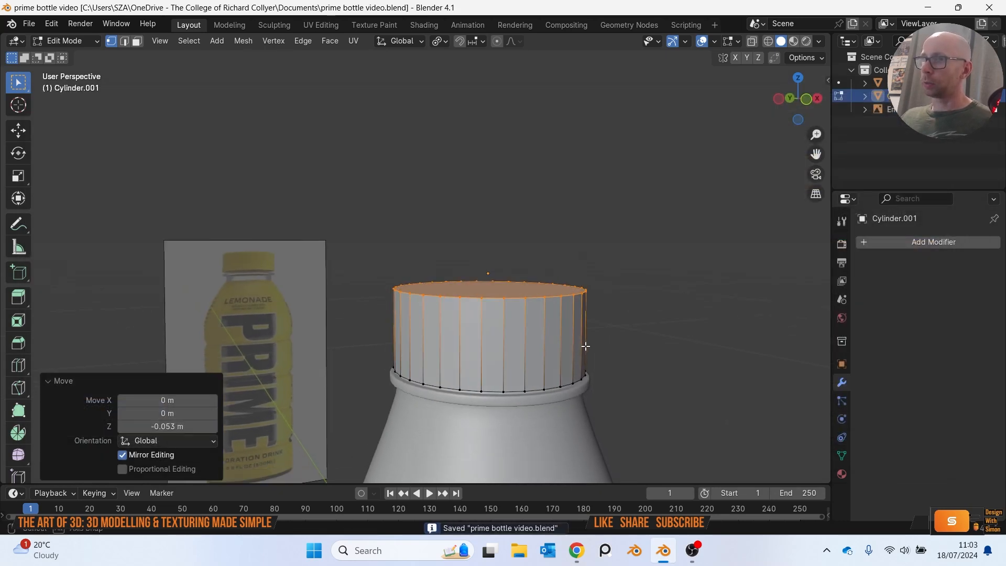
Bevel the cap's top edge loop, widening it and adjusting the segments to form a rounded rim.
middle_drag(585, 346, 536, 324)
key(2)
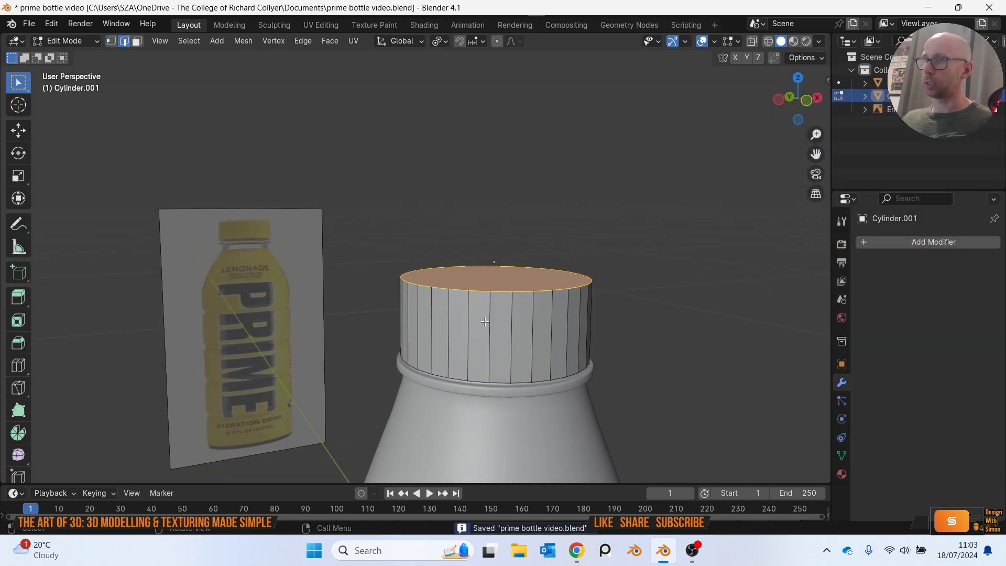
scroll(480, 294, up, 2)
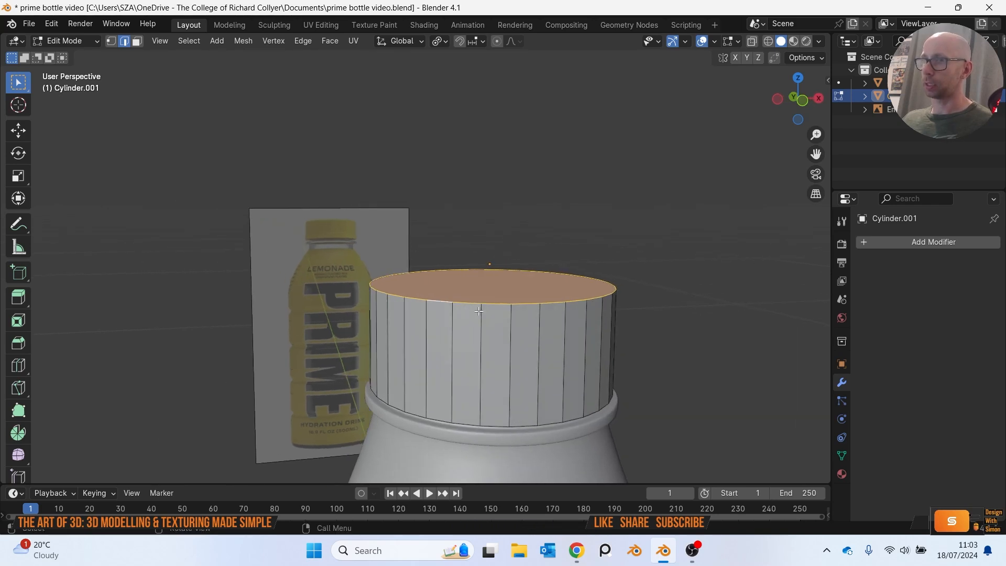
key(ctrl+b)
click(479, 311)
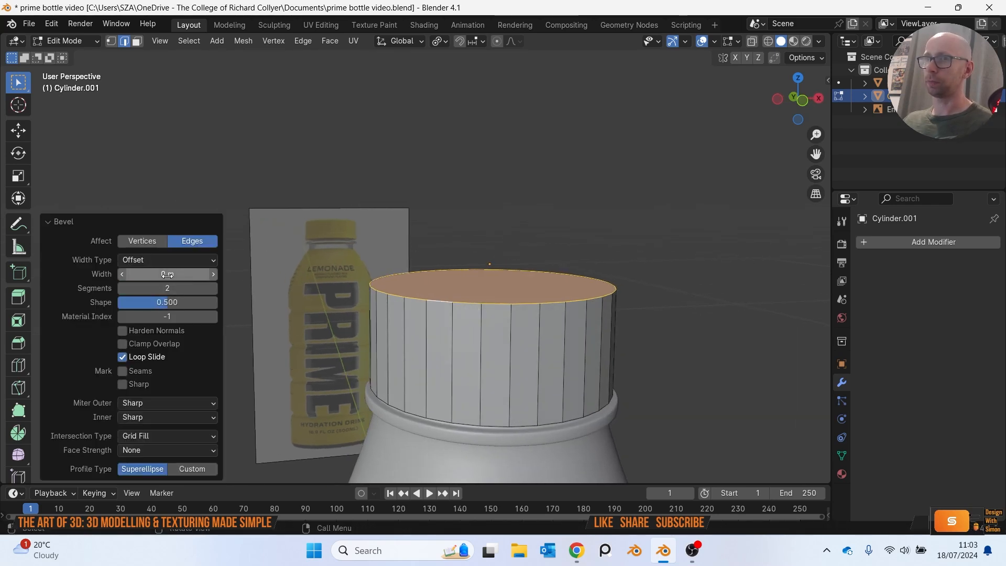
drag(167, 274, 193, 274)
middle_drag(395, 358, 617, 256)
click(213, 287)
click(617, 255)
mouse_move(617, 339)
middle_down()
mouse_move(626, 330)
mouse_move(602, 344)
middle_up()
scroll(281, 319, up, 3)
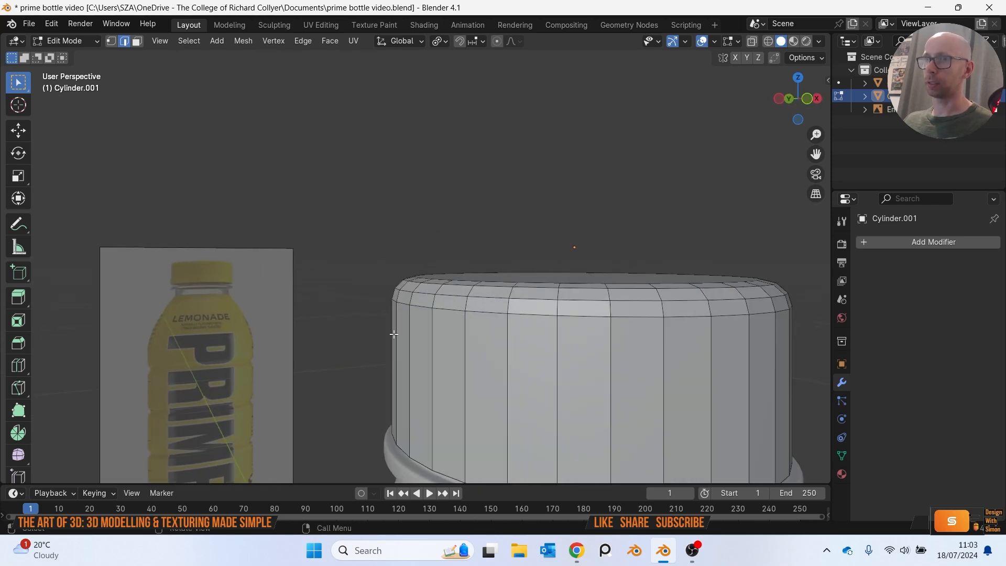
Add a horizontal loop cut around the cap's side and slide it toward the base, at a factor of about 0.51.
scroll(394, 334, down, 3)
middle_drag(518, 355, 459, 340)
key(ctrl+r)
click(459, 332)
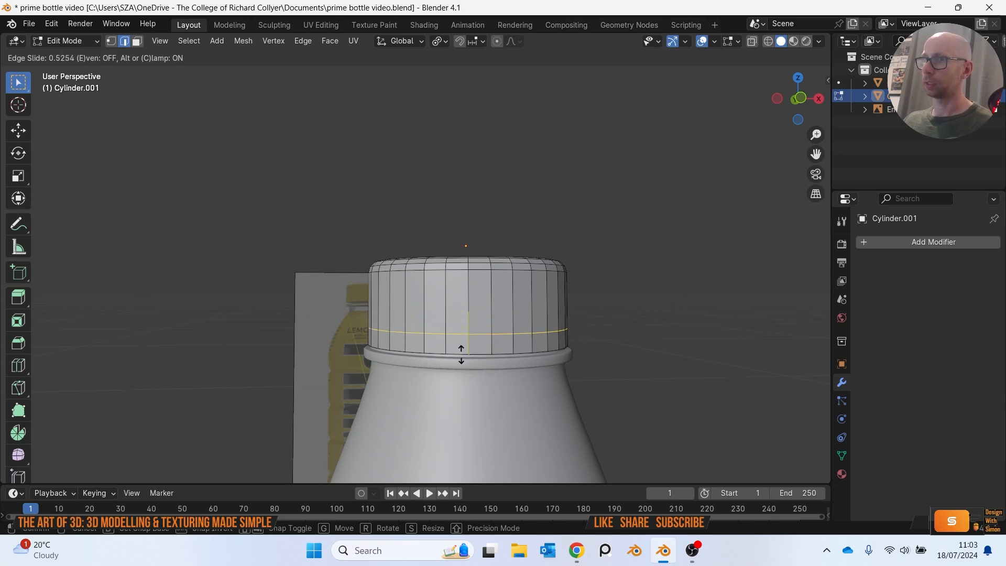
click(461, 354)
Extrude the cap's lowest ring of side faces and scale it outward to about 1.05, then return to Object Mode.
scroll(490, 339, up, 2)
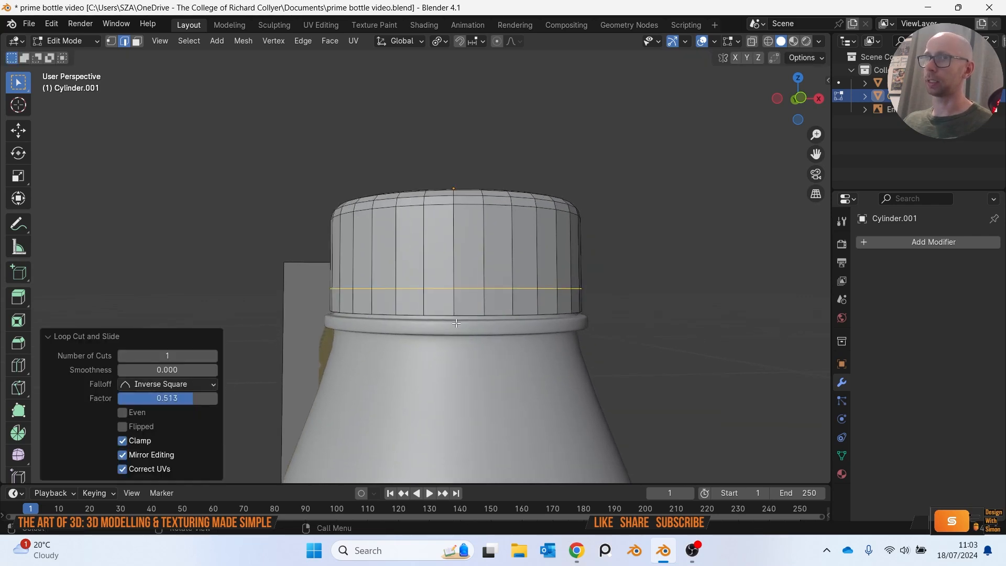
key(3)
scroll(456, 324, up, 1)
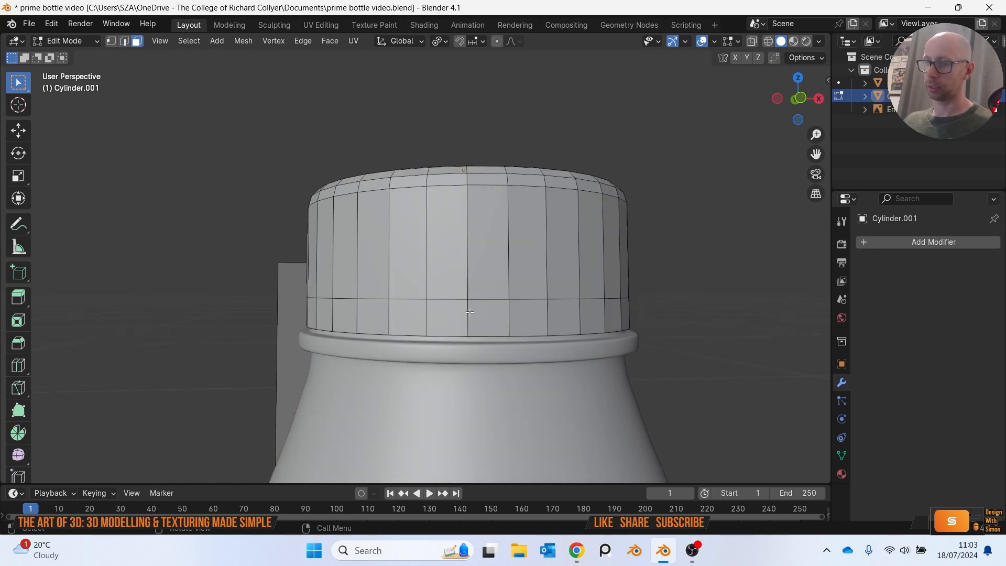
alt+click(468, 315)
middle_drag(468, 315, 476, 341)
key(e)
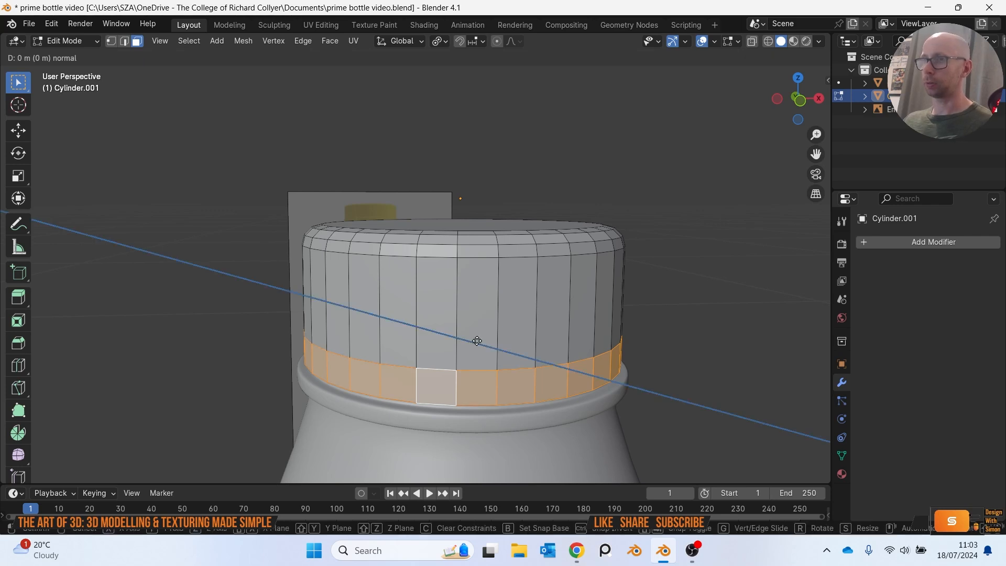
right_click(474, 341)
key(s)
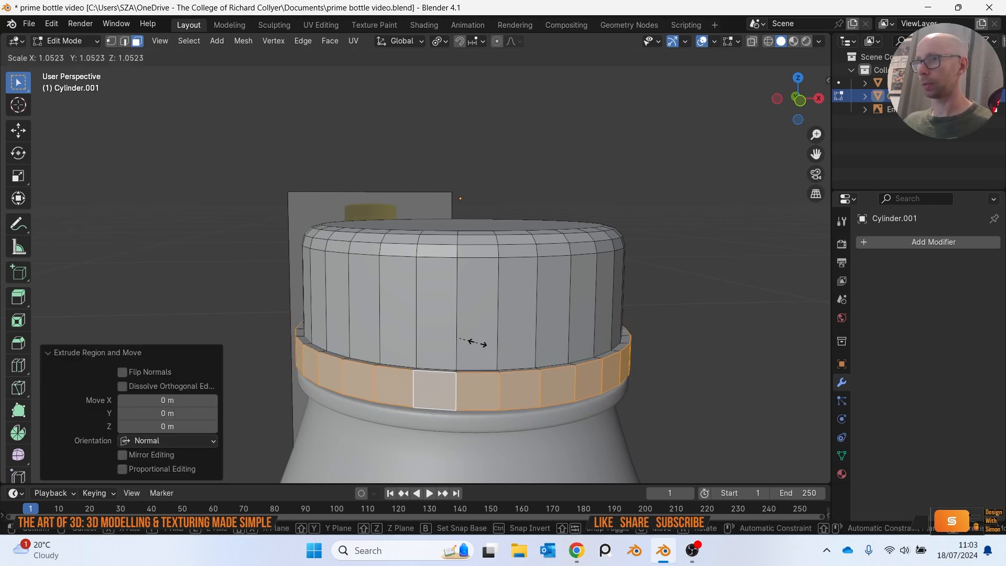
click(474, 341)
key(Tab)
scroll(650, 376, down, 2)
click(662, 388)
Select the cap and raise it along Z, away from the bottle's neck.
middle_drag(662, 388, 541, 350)
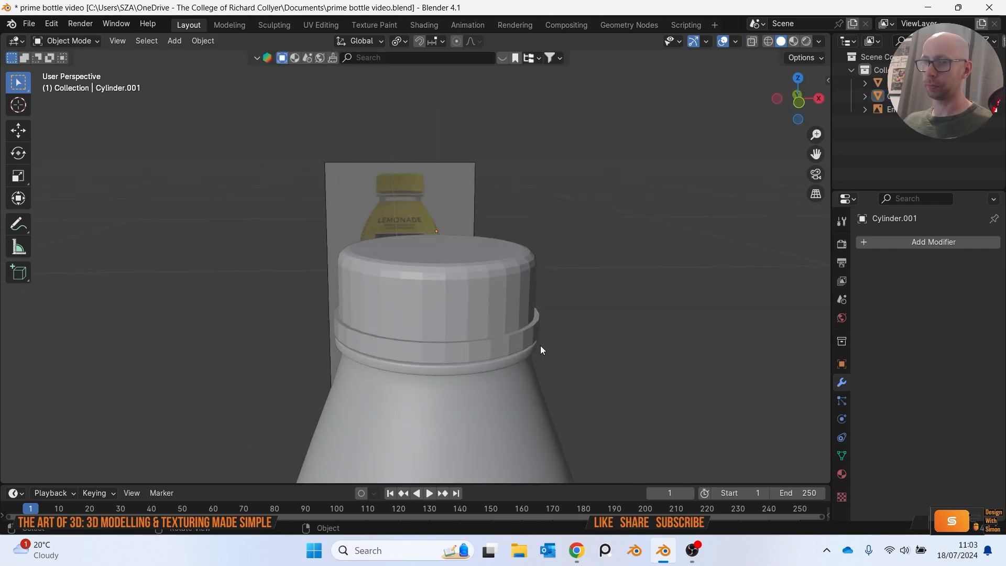
scroll(454, 329, up, 2)
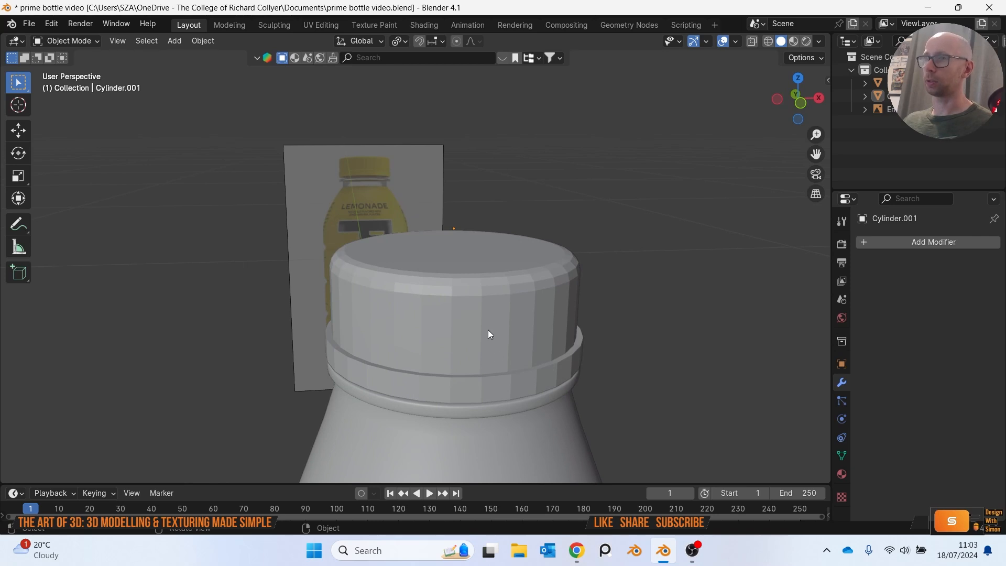
click(488, 330)
key(g)
key(z)
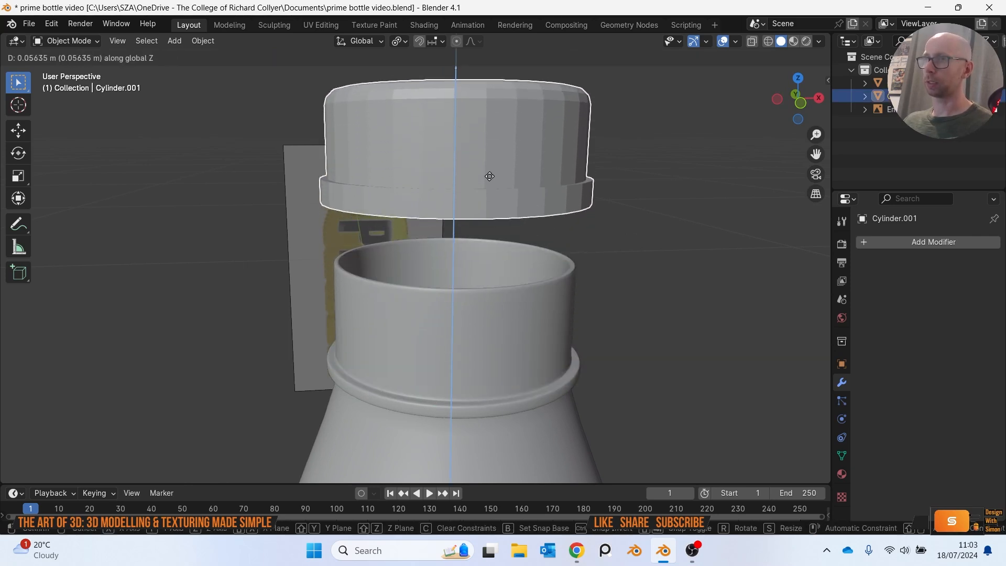
click(569, 246)
Delete the large circular face on the underside of the cap.
middle_drag(569, 247, 606, 286)
key(Tab)
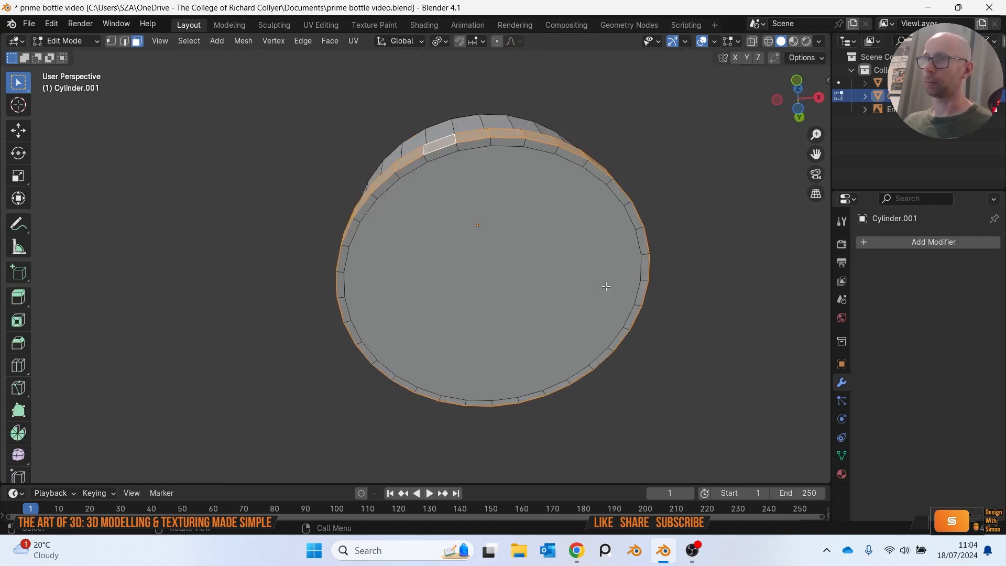
click(517, 206)
key(x)
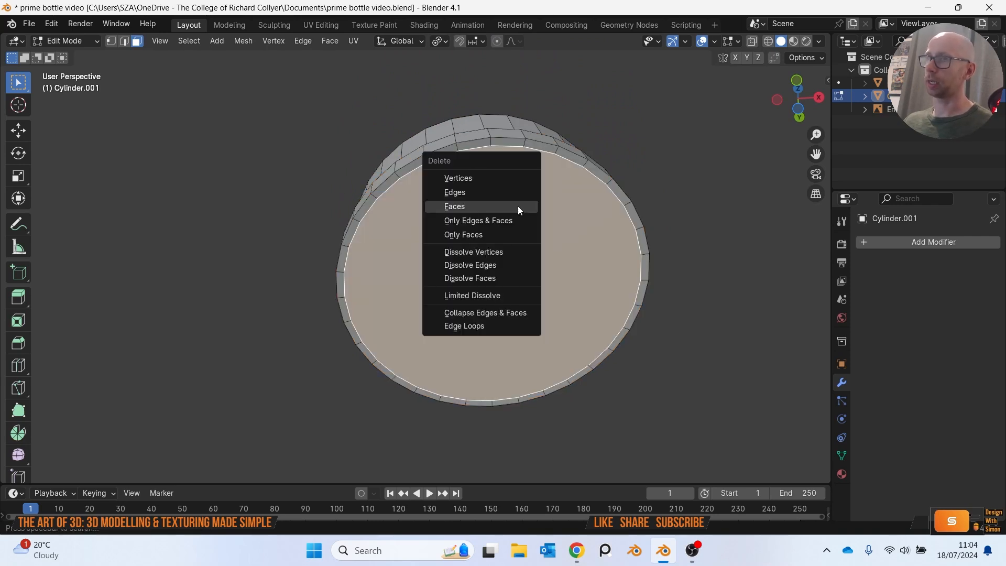
click(517, 206)
Delete the ring of faces around the cap's underside rim and return to Object Mode.
shift+middle_drag(542, 198, 536, 259)
scroll(516, 242, up, 1)
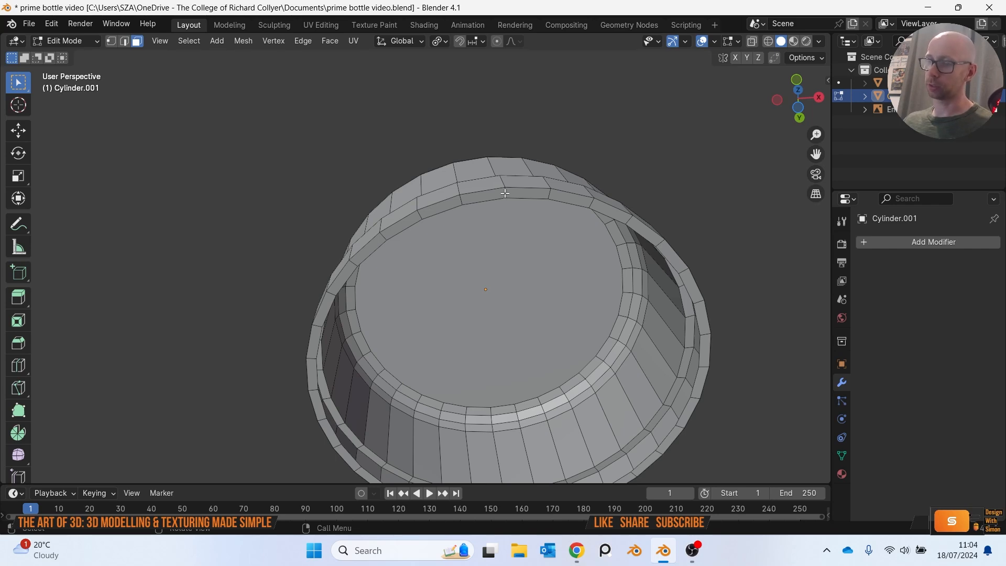
alt+click(505, 193)
key(x)
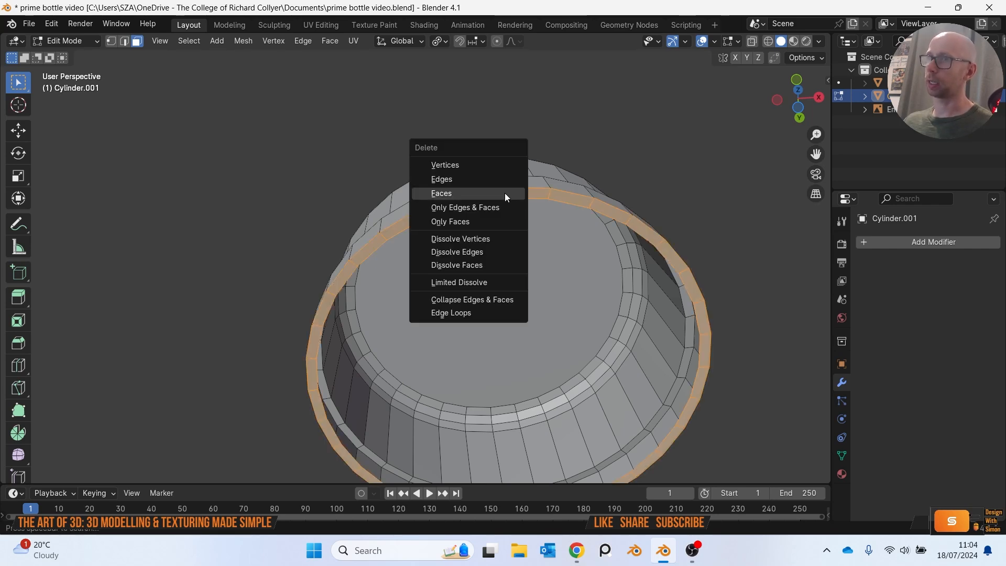
click(504, 194)
middle_drag(504, 194, 592, 310)
key(Tab)
Add a Solidify modifier to the cap.
middle_drag(673, 328, 566, 287)
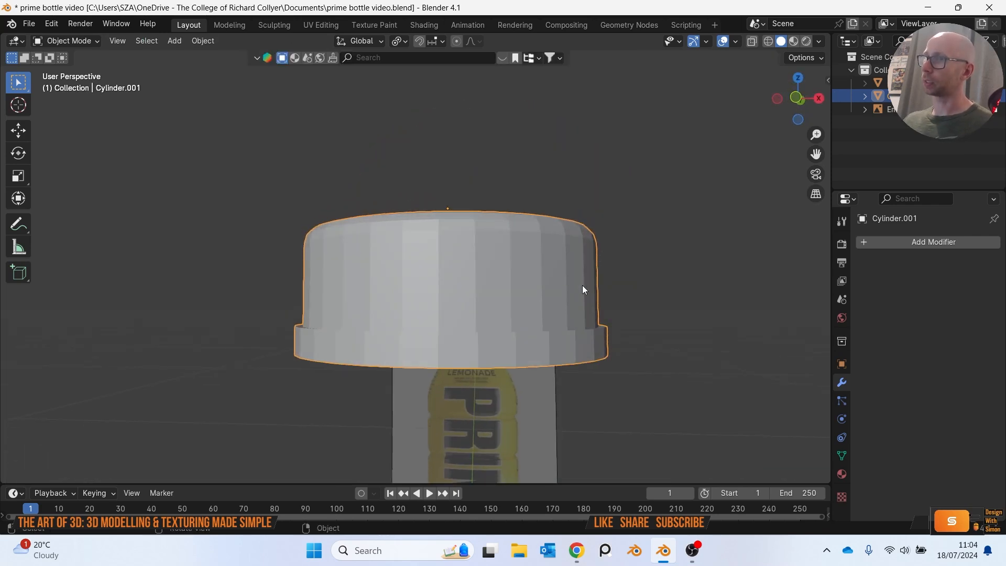
click(860, 244)
mouse_move(862, 248)
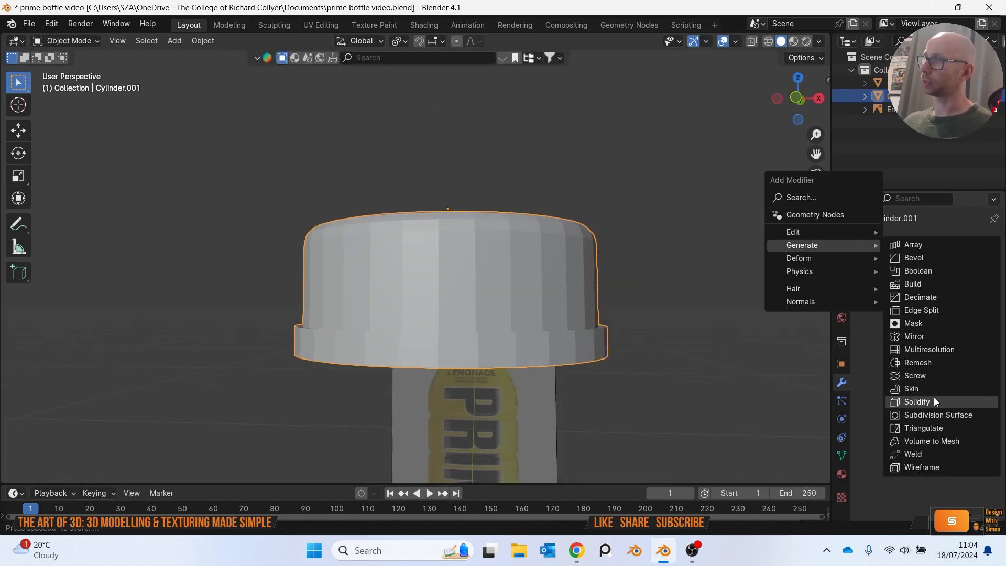
click(917, 402)
Set the cap's Solidify thickness to 0.02 m while checking the wall from below.
middle_drag(655, 367, 662, 276)
scroll(662, 275, up, 2)
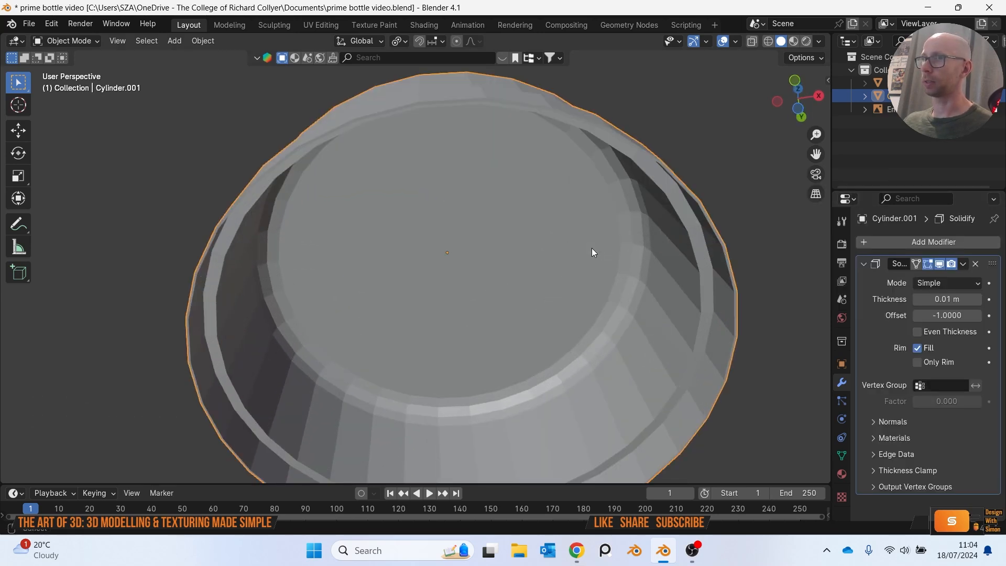
shift+middle_drag(592, 247, 569, 293)
scroll(672, 276, up, 1)
middle_drag(638, 279, 640, 272)
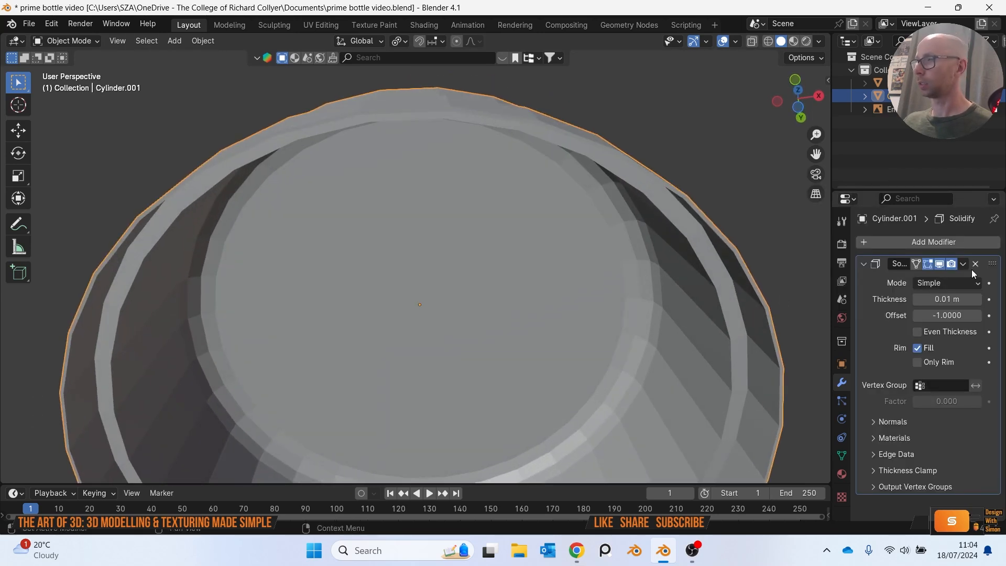
click(978, 299)
middle_drag(681, 294, 734, 247)
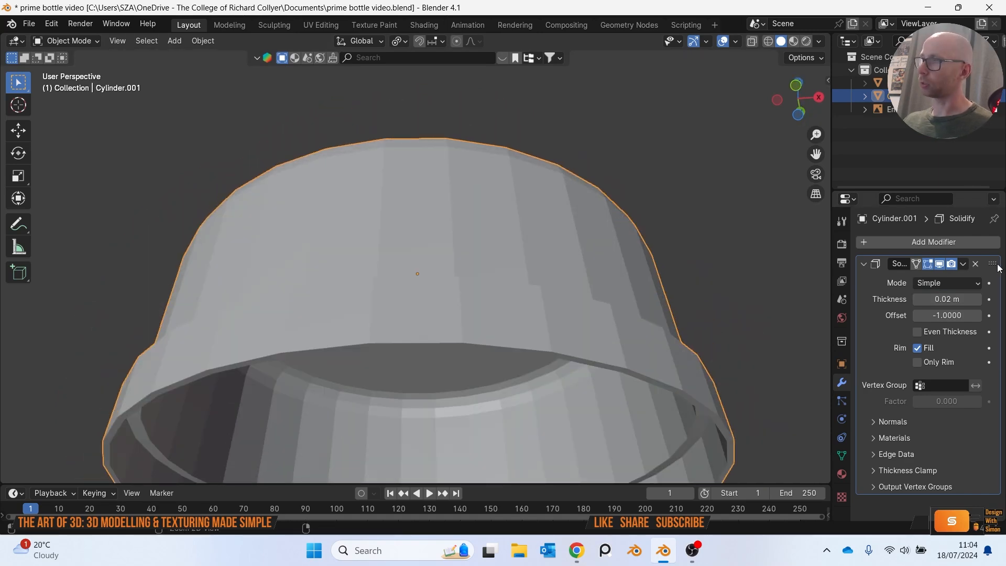
Apply the Solidify modifier on the cap.
key(ctrl+a)
scroll(648, 260, down, 3)
middle_drag(648, 260, 669, 328)
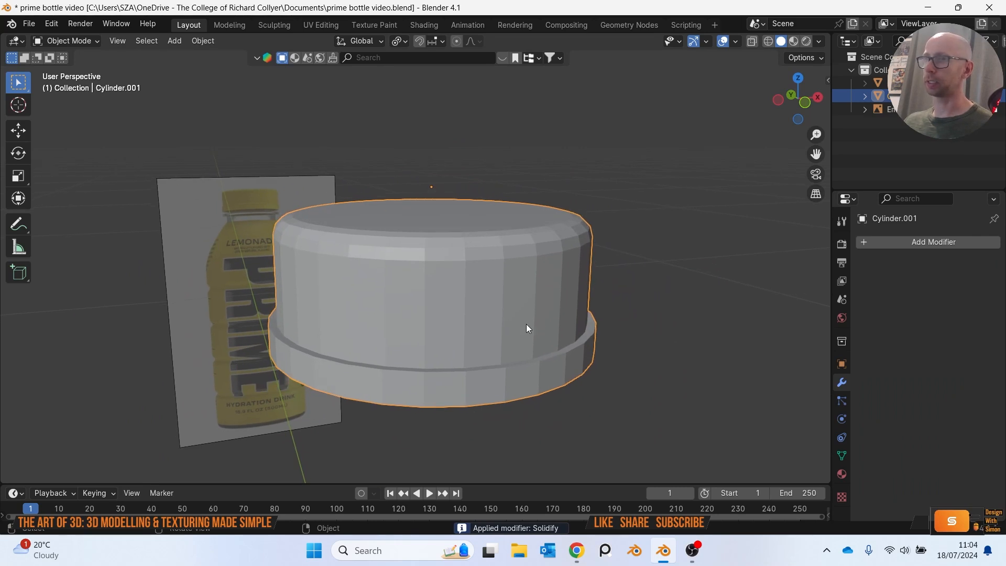
Bevel the edge loops around the cap's lower collar with a width of 0.01 m and 2 segments, then return to Object Mode.
key(Tab)
middle_drag(622, 339, 603, 322)
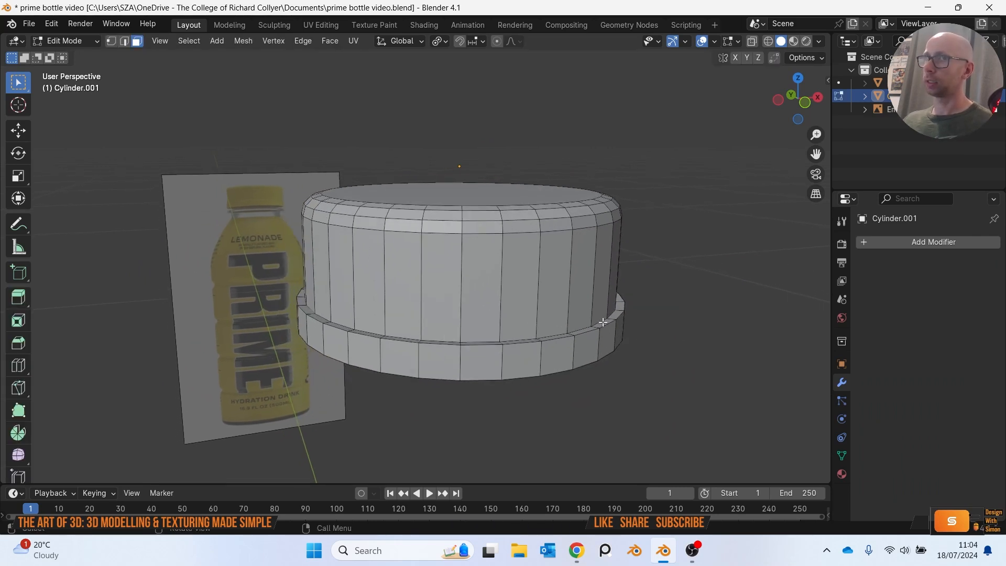
scroll(491, 374, up, 2)
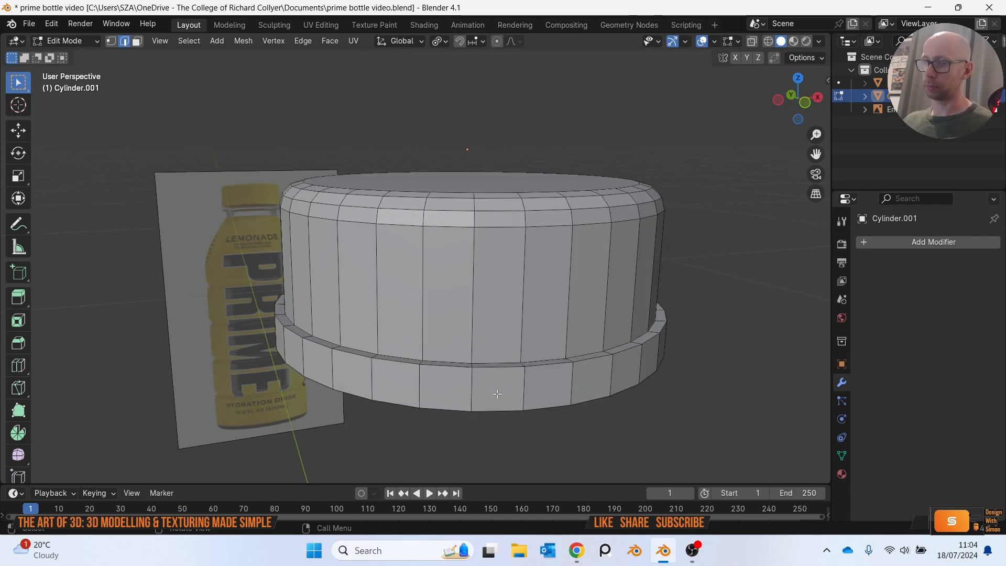
alt+click(495, 374)
alt+click(492, 365)
middle_drag(492, 365, 516, 346)
alt+shift+click(510, 254)
key(ctrl+b)
click(516, 346)
scroll(524, 356, up, 5)
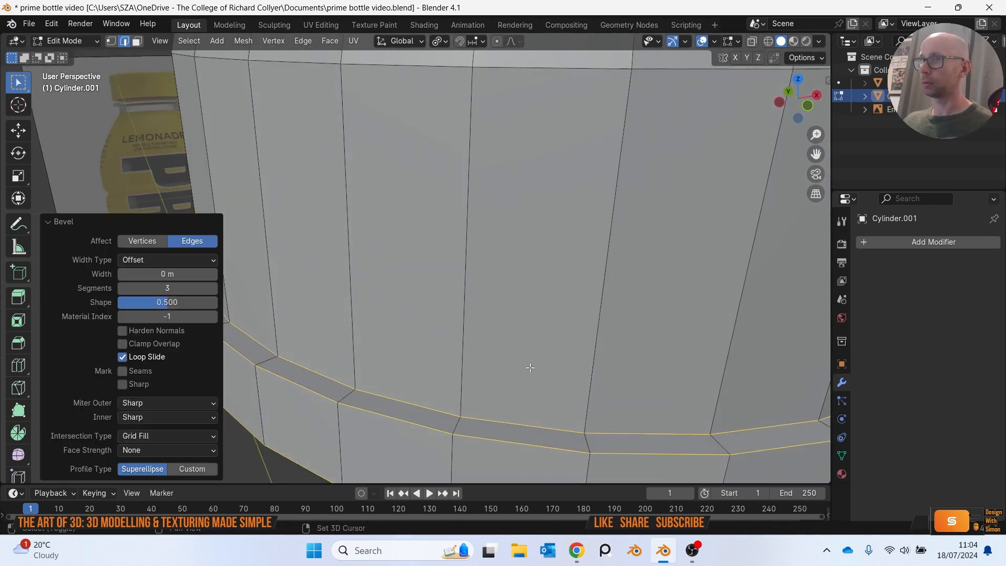
shift+middle_drag(530, 368, 551, 287)
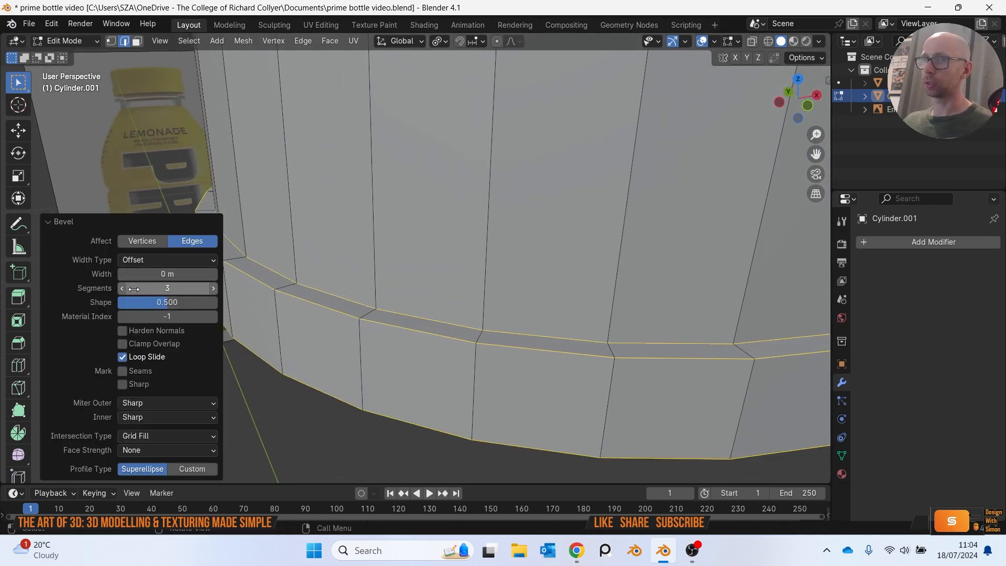
click(216, 274)
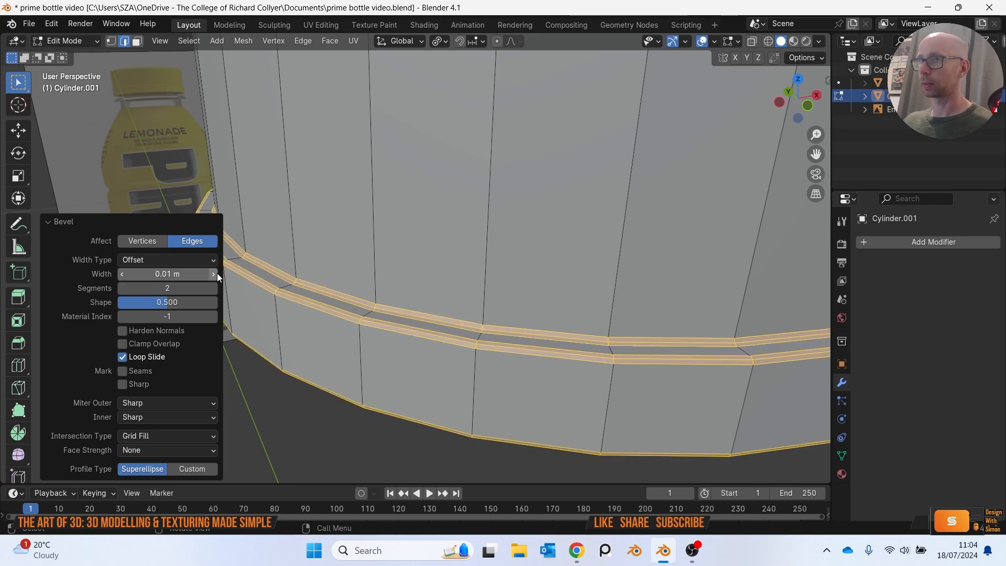
middle_drag(399, 341, 472, 340)
scroll(503, 369, down, 4)
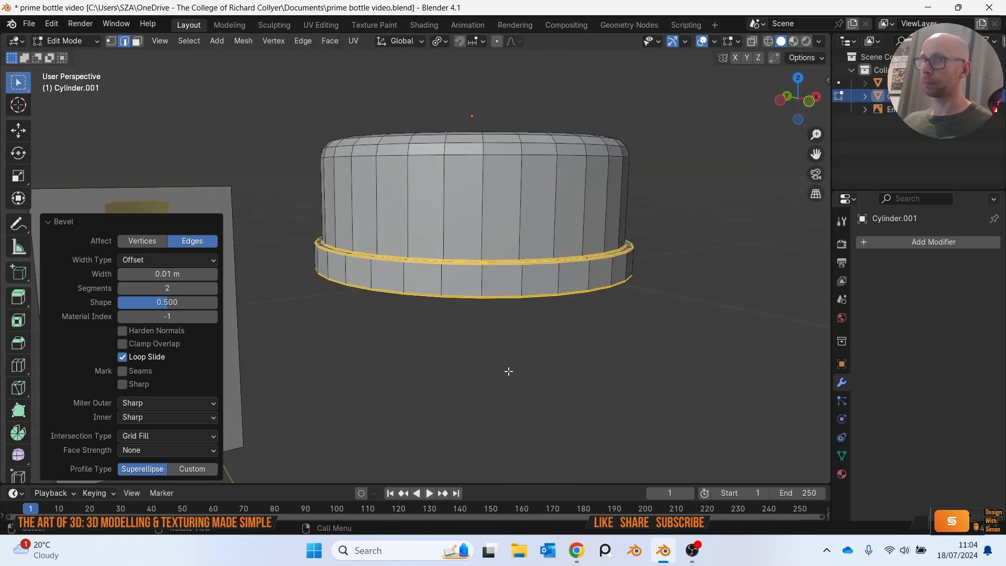
click(517, 378)
key(Tab)
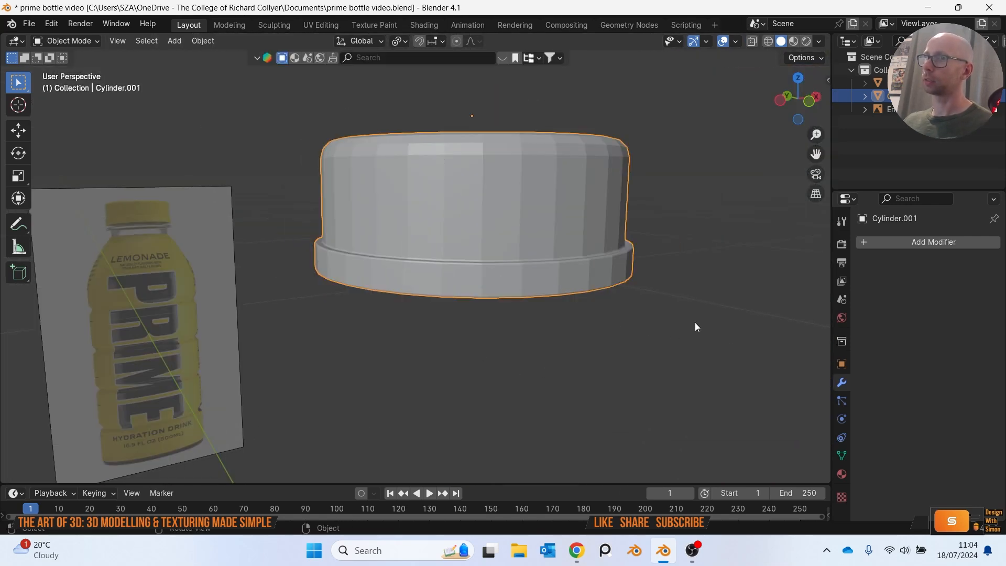
Add a Subdivision Surface modifier to the cap and shade it smooth.
click(865, 242)
mouse_move(863, 243)
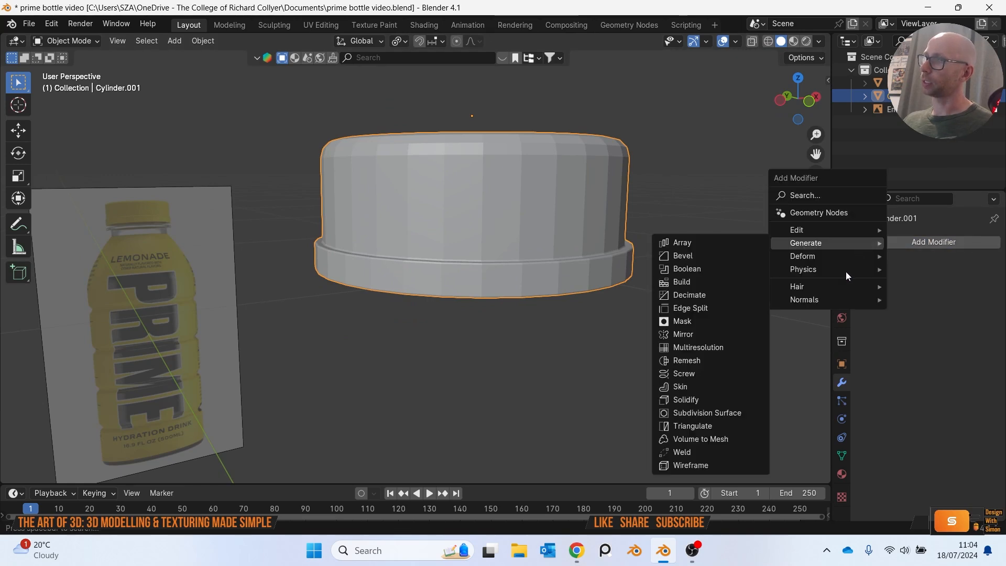
click(744, 413)
right_click(545, 243)
click(544, 243)
Move the cap down about 0.056 m along Z onto the bottle's neck.
middle_drag(549, 253, 499, 233)
key(g)
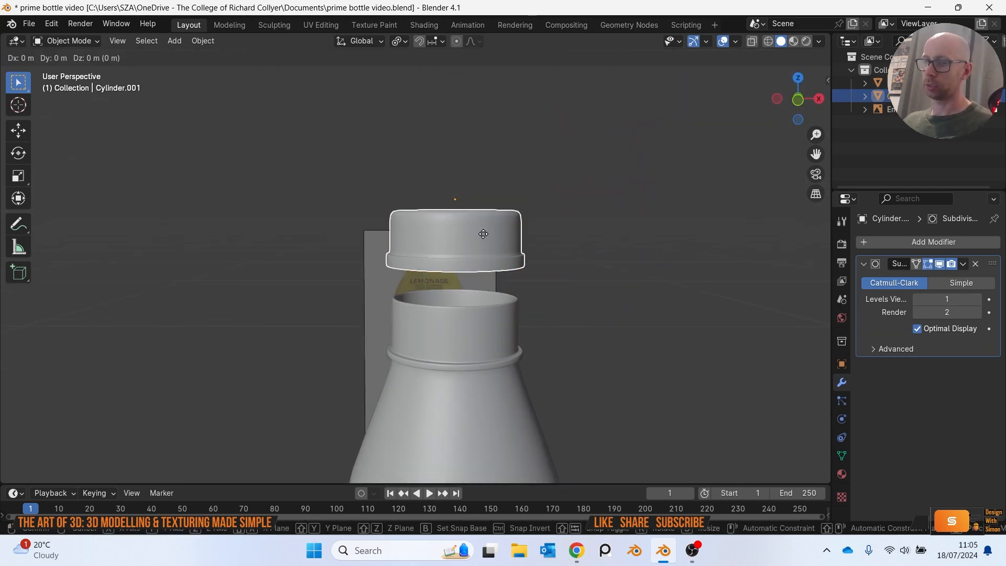
key(z)
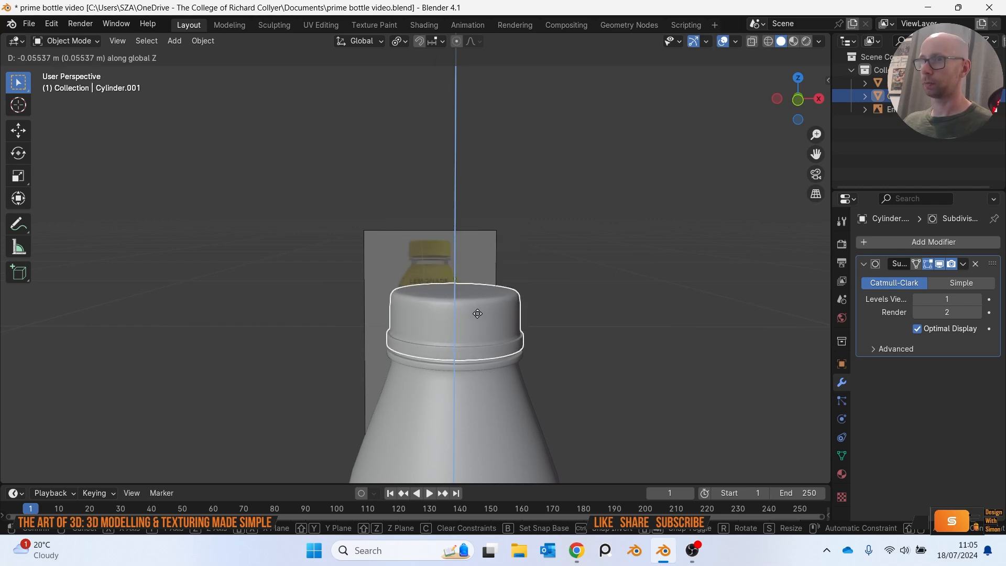
click(569, 349)
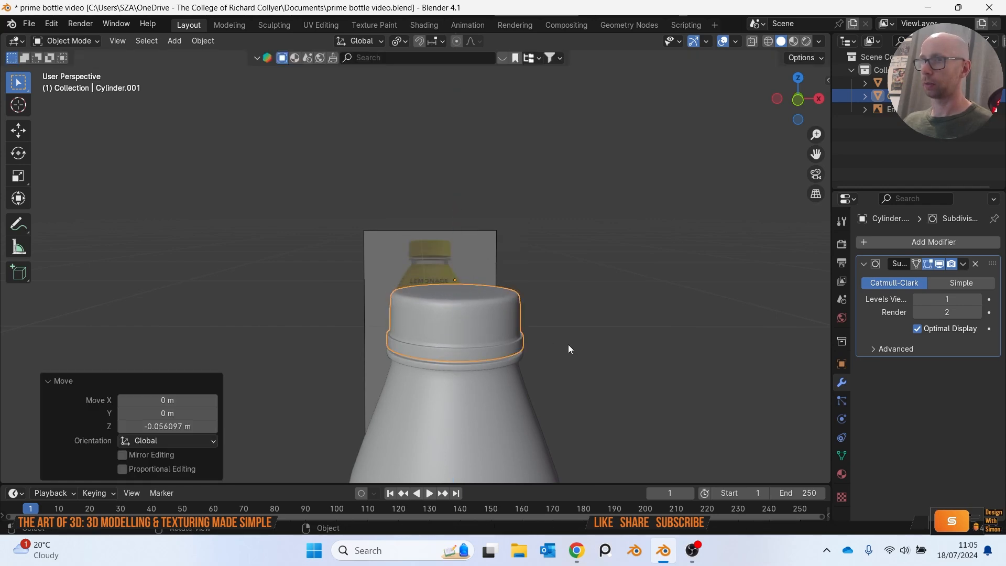
Fine-tune the cap's height along Z so it sits just above the ring on the bottle's neck.
scroll(568, 346, up, 2)
shift+middle_drag(568, 346, 577, 246)
scroll(576, 246, up, 2)
click(690, 265)
shift+middle_drag(699, 277, 554, 299)
scroll(554, 299, up, 2)
click(508, 275)
key(g)
key(z)
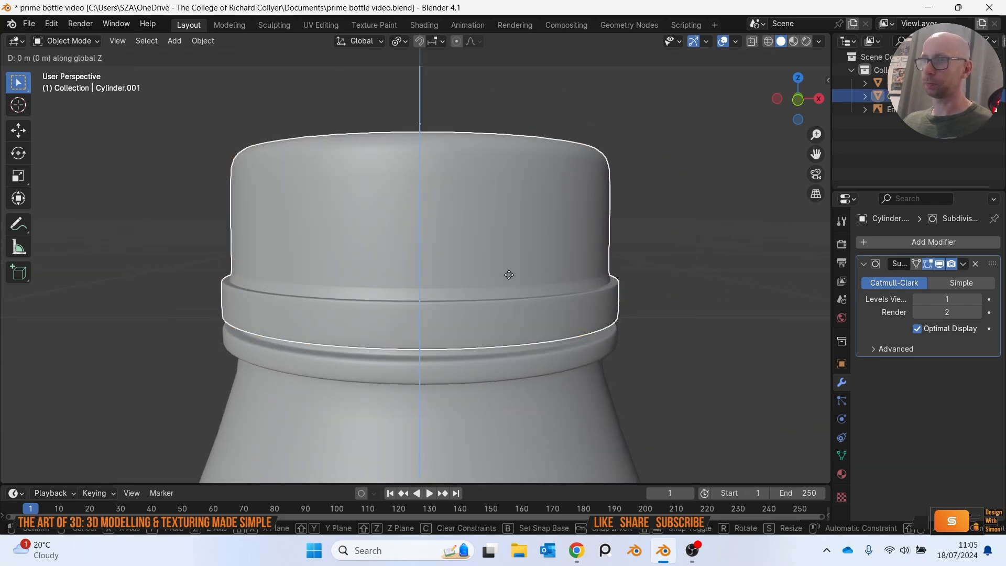
click(509, 277)
click(648, 276)
Check the capped bottle as a whole and save the file.
middle_drag(647, 276, 667, 321)
scroll(646, 318, down, 7)
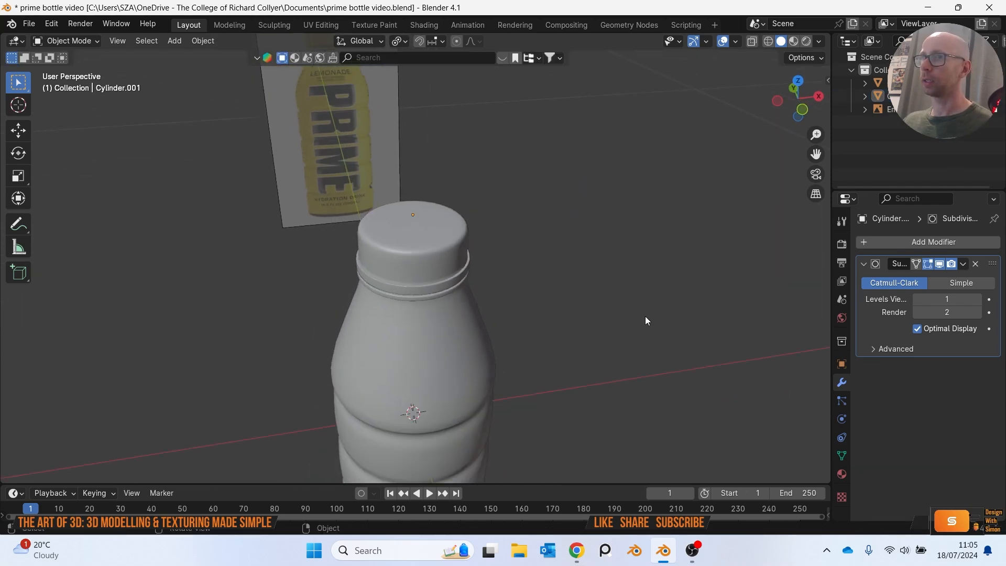
scroll(646, 320, down, 5)
middle_drag(595, 330, 675, 236)
middle_drag(202, 217, 221, 153)
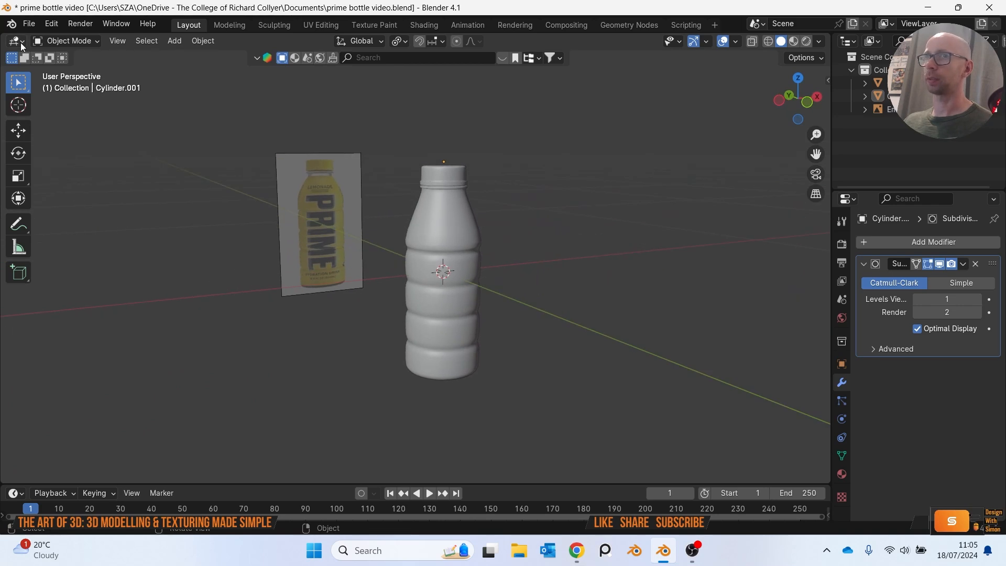
click(29, 24)
click(89, 107)
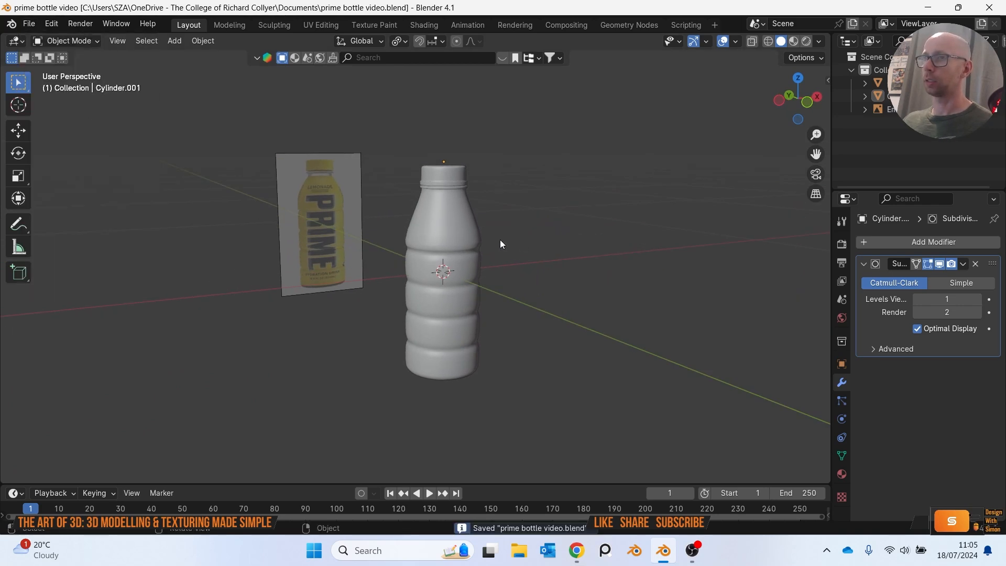
Rename the cap object as lid and the bottle object as bottle.
click(453, 235)
middle_drag(494, 242, 471, 233)
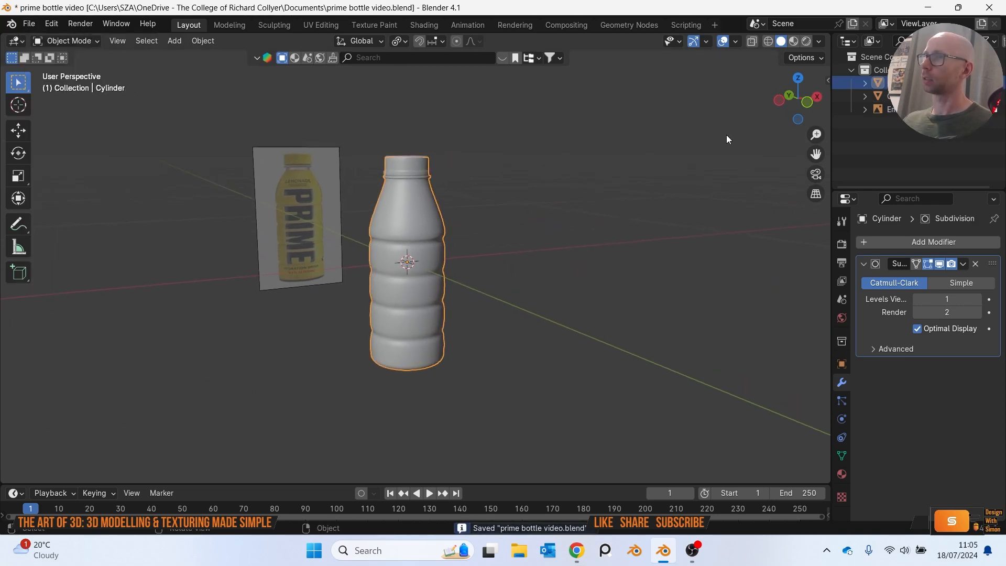
click(412, 164)
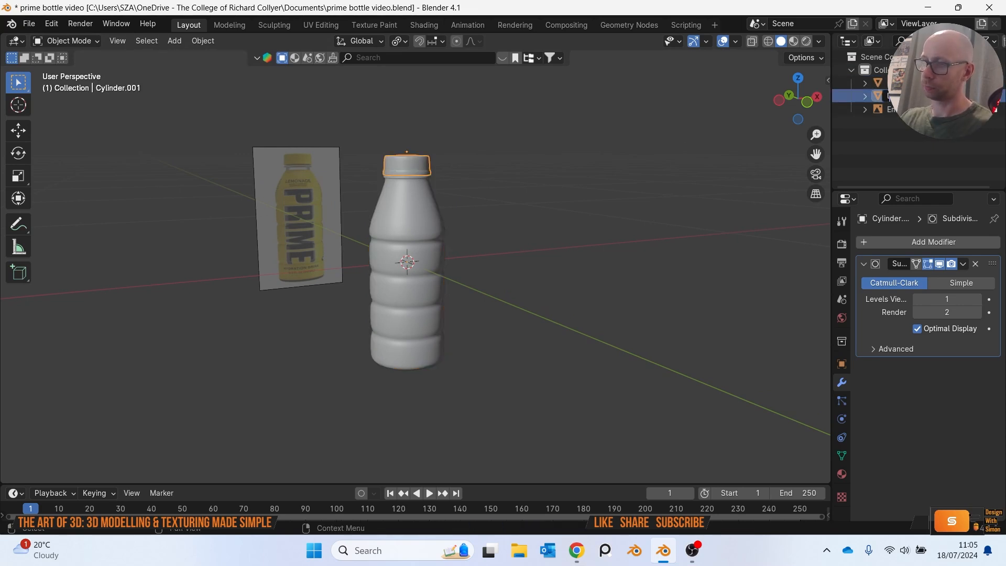
click(397, 224)
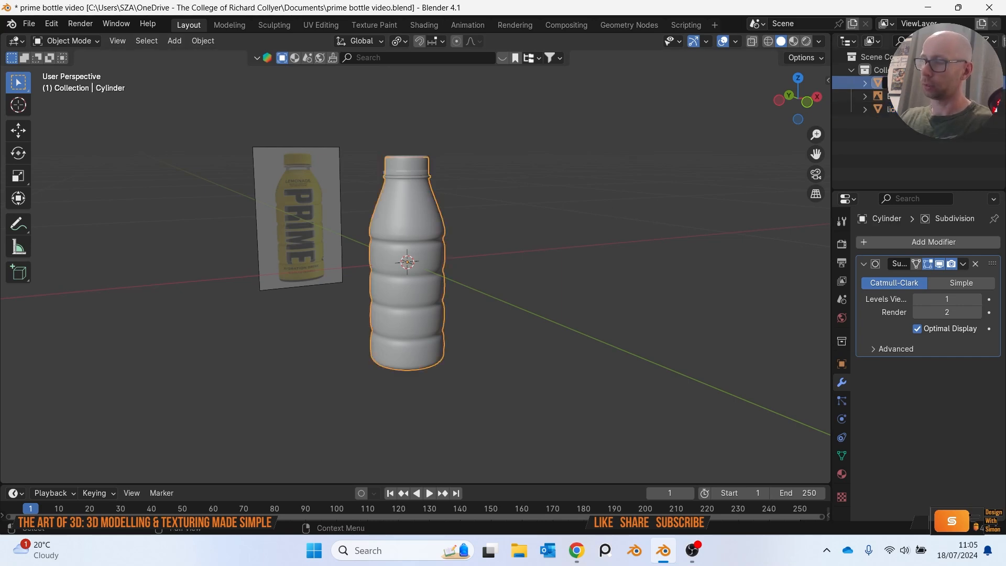
key(Return)
click(624, 203)
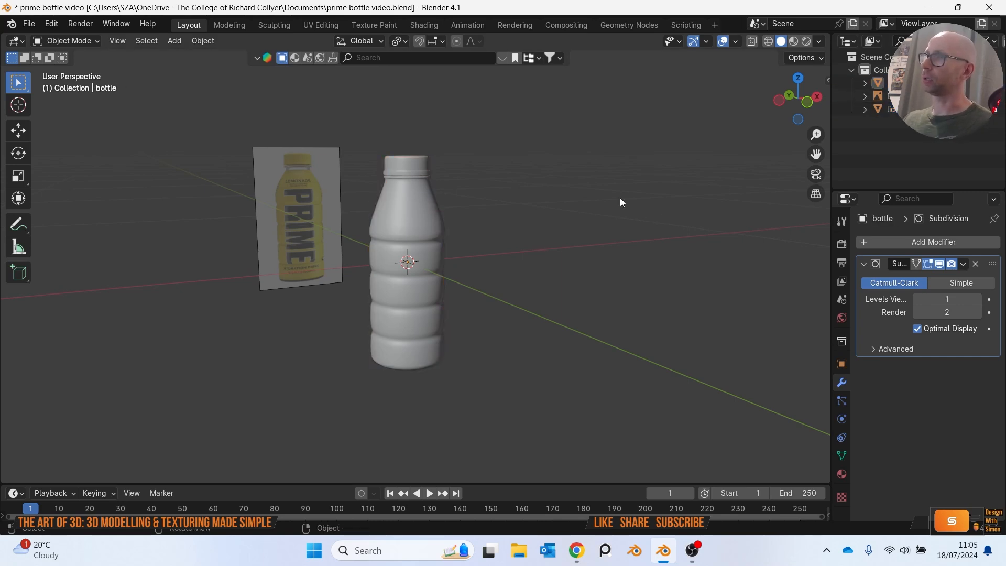
Hide the lid and bring the whole bottle into view.
mouse_move(527, 237)
middle_down()
mouse_move(414, 225)
mouse_move(373, 203)
mouse_move(329, 212)
mouse_move(251, 206)
mouse_move(520, 245)
middle_up()
scroll(413, 225, up, 5)
scroll(432, 229, down, 3)
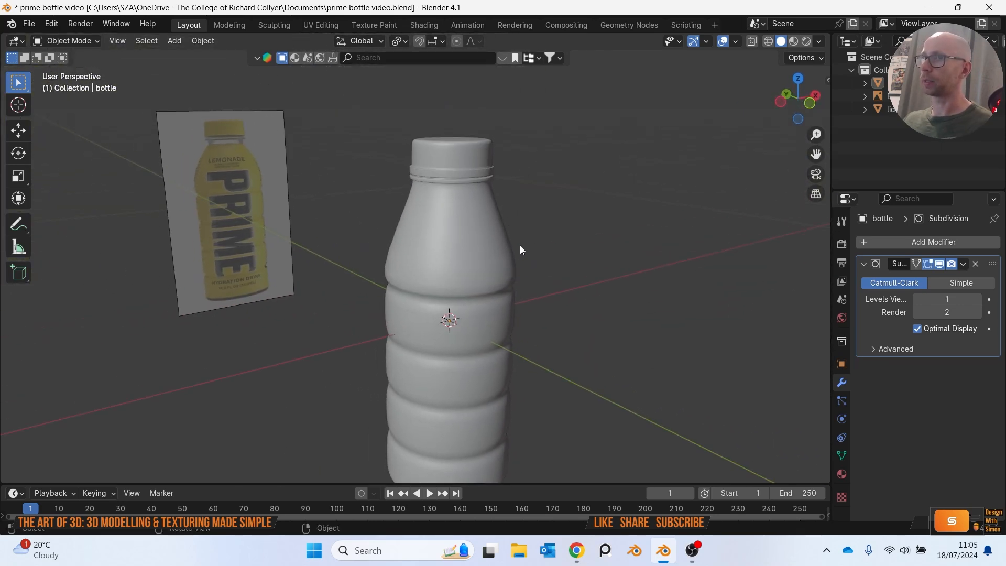
click(492, 267)
key(KP_Decimal)
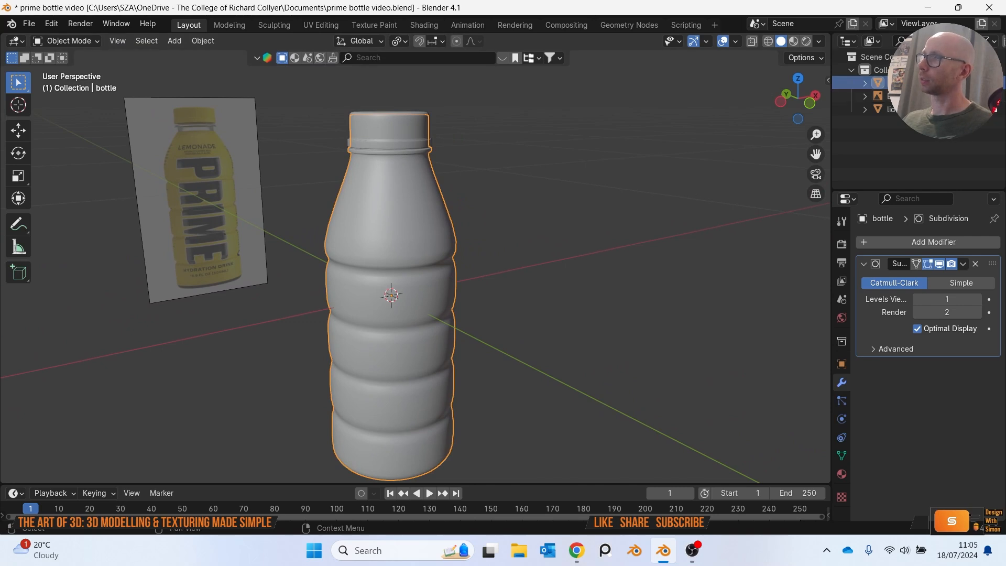
middle_drag(629, 172, 427, 226)
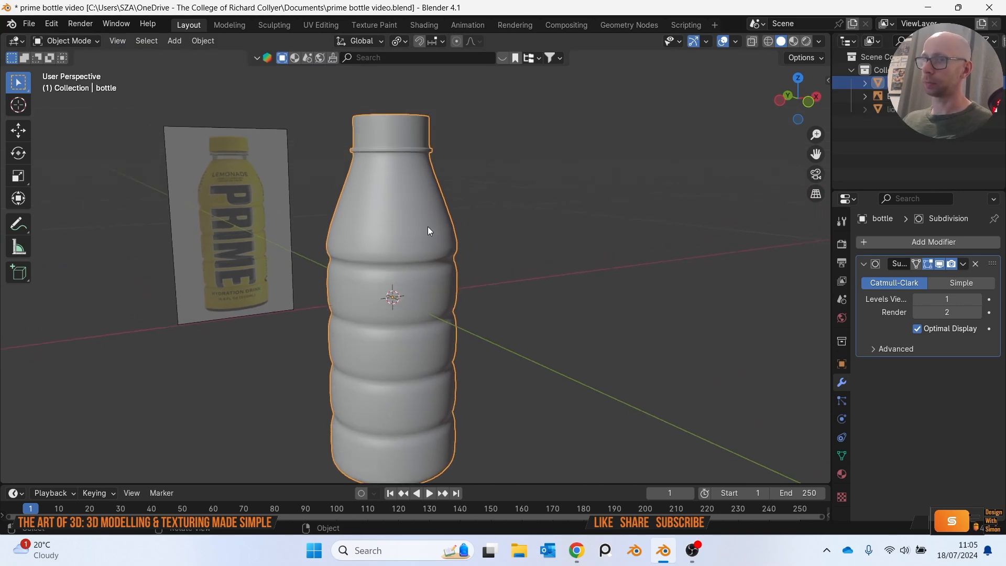
Apply the Subdivision modifier on the bottle.
key(Tab)
key(Tab)
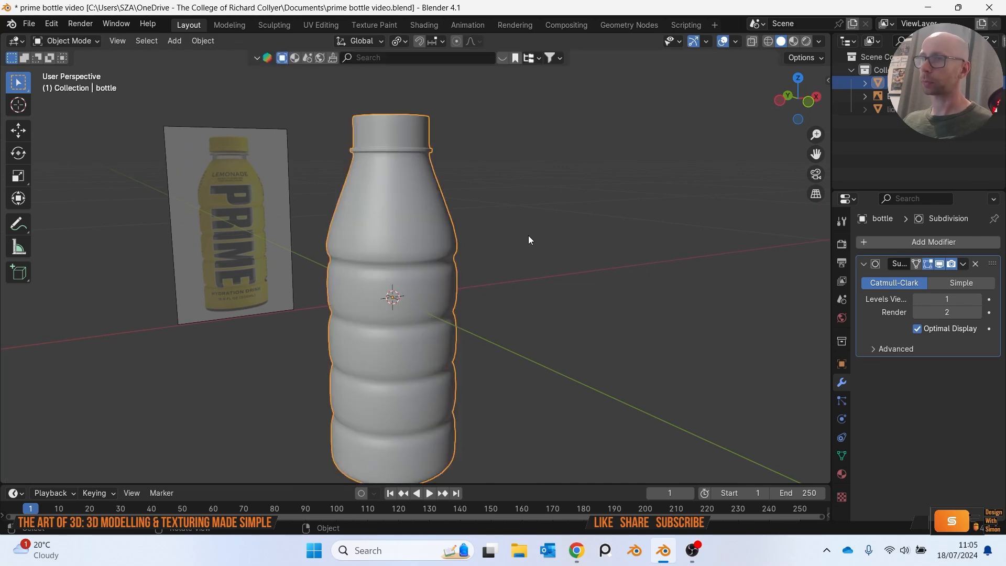
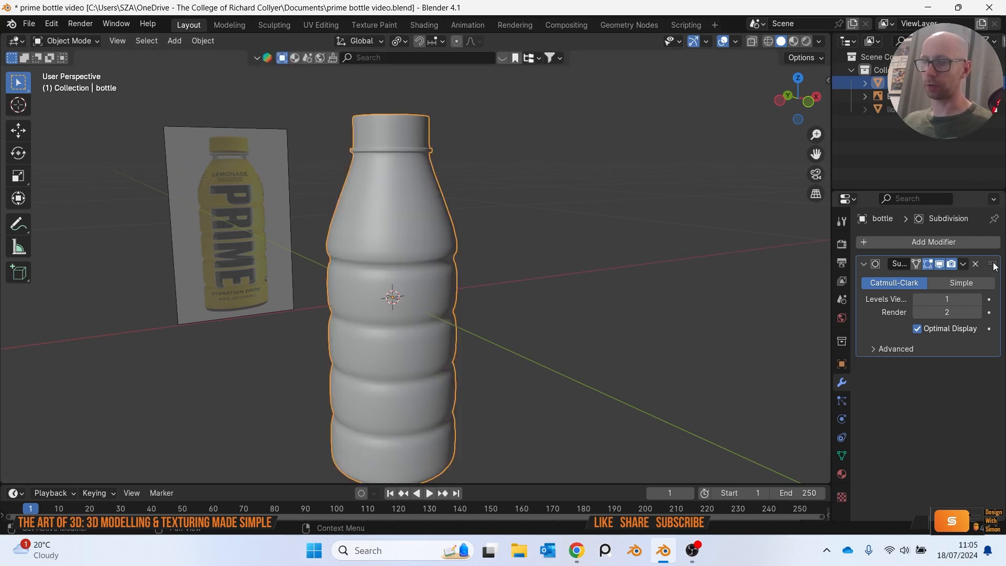
key(ctrl+a)
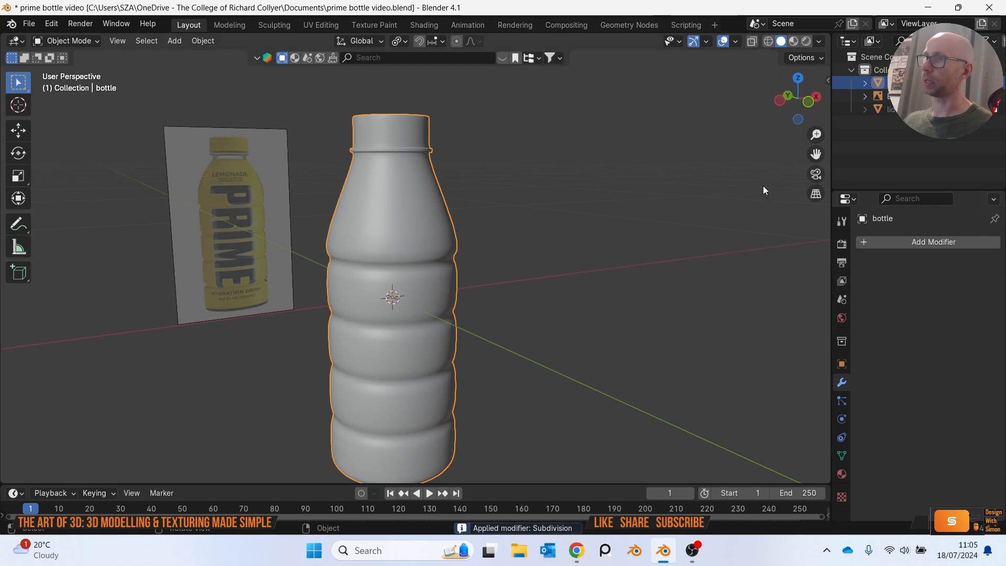
In Edit Mode, select a horizontal ring of faces around the second ribbed section from the bottle's base.
key(Tab)
middle_drag(457, 275, 459, 262)
middle_drag(431, 297, 413, 319)
scroll(437, 304, down, 3)
scroll(400, 284, up, 3)
scroll(413, 315, down, 1)
scroll(422, 304, up, 2)
shift+middle_drag(461, 362, 430, 244)
scroll(430, 245, up, 3)
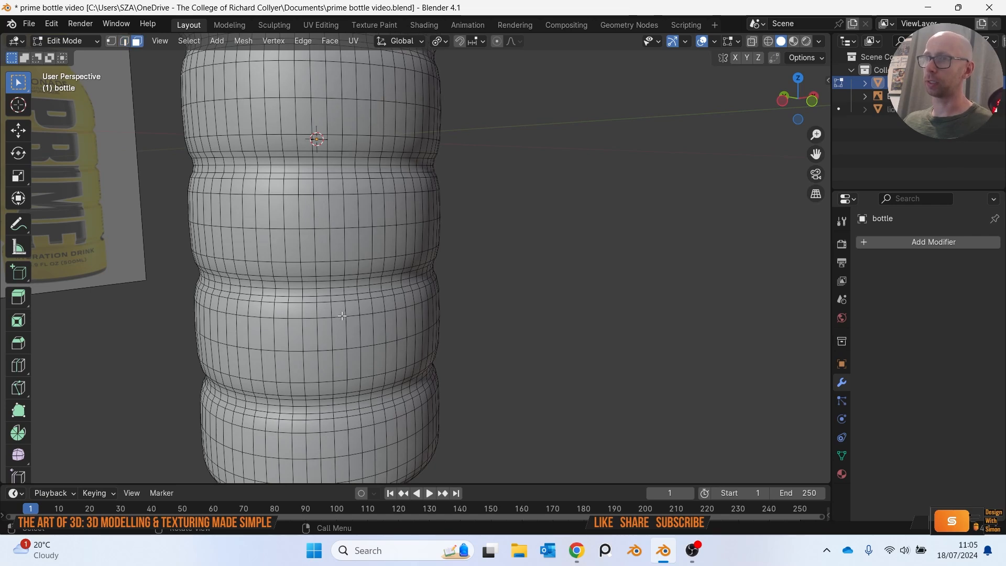
alt+click(331, 328)
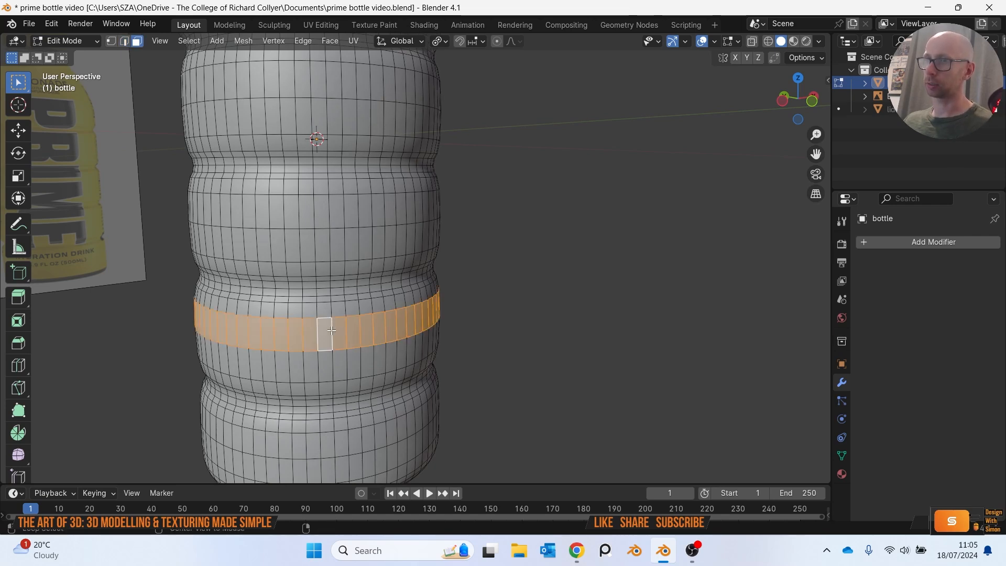
scroll(525, 305, down, 3)
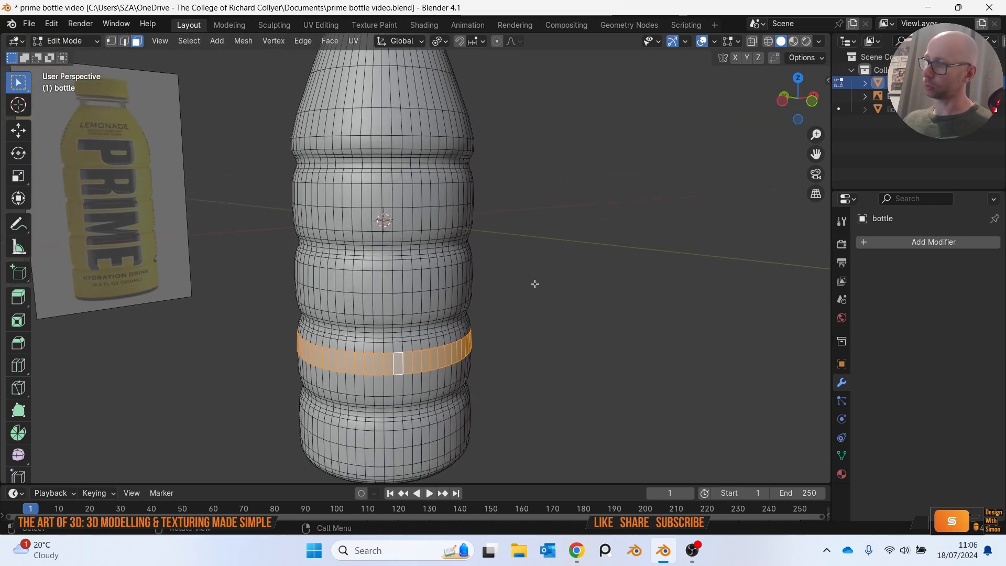
Grow the face selection until it covers the bottle's body up to just below the ring on the neck.
key(ctrl+KP_Add)
key(ctrl+KP_Add)
key(ctrl+KP_Add)
key(ctrl+KP_Add)
key(ctrl+KP_Add)
key(ctrl+KP_Add)
key(ctrl+KP_Add)
key(ctrl+KP_Add)
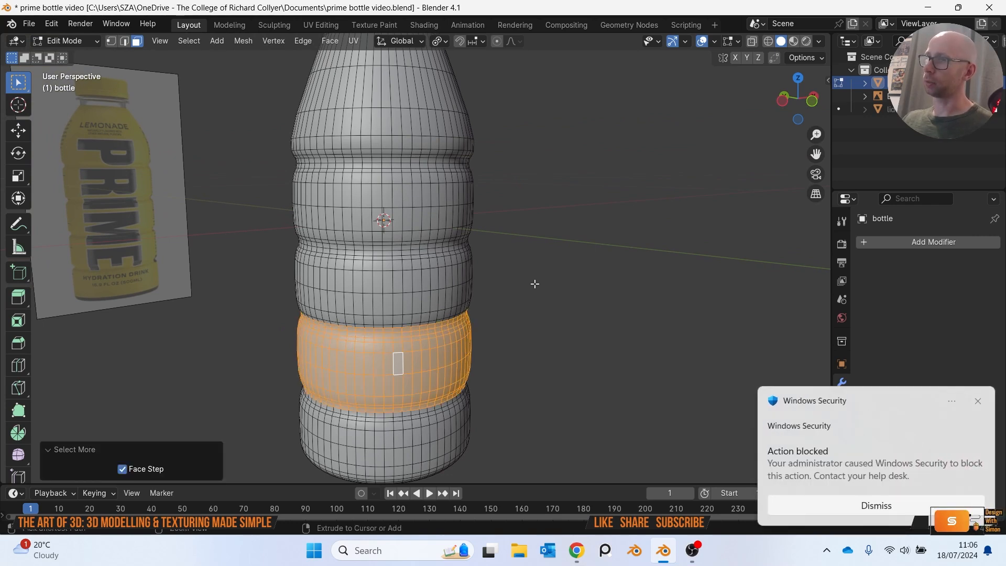
key(ctrl+KP_Add)
key(ctrl+KP_Add)
key(ctrl+KP_Add)
key(ctrl+KP_Add)
key(ctrl+KP_Add)
key(ctrl+KP_Add)
key(ctrl+KP_Add)
key(ctrl+KP_Add)
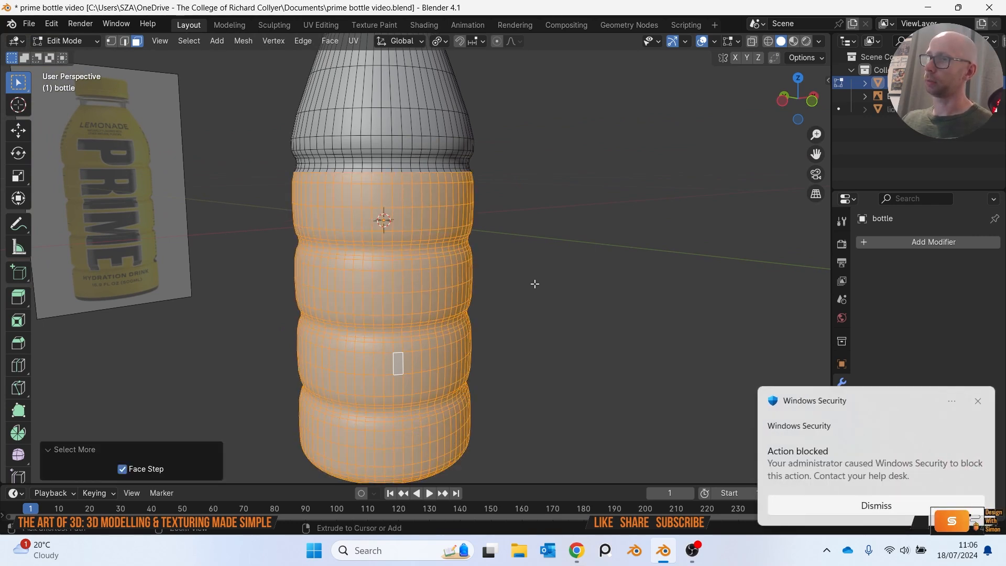
key(ctrl+KP_Add)
key(ctrl+KP_Add)
key(ctrl+KP_Add)
scroll(507, 237, down, 2)
shift+middle_drag(510, 238, 521, 311)
scroll(445, 206, up, 2)
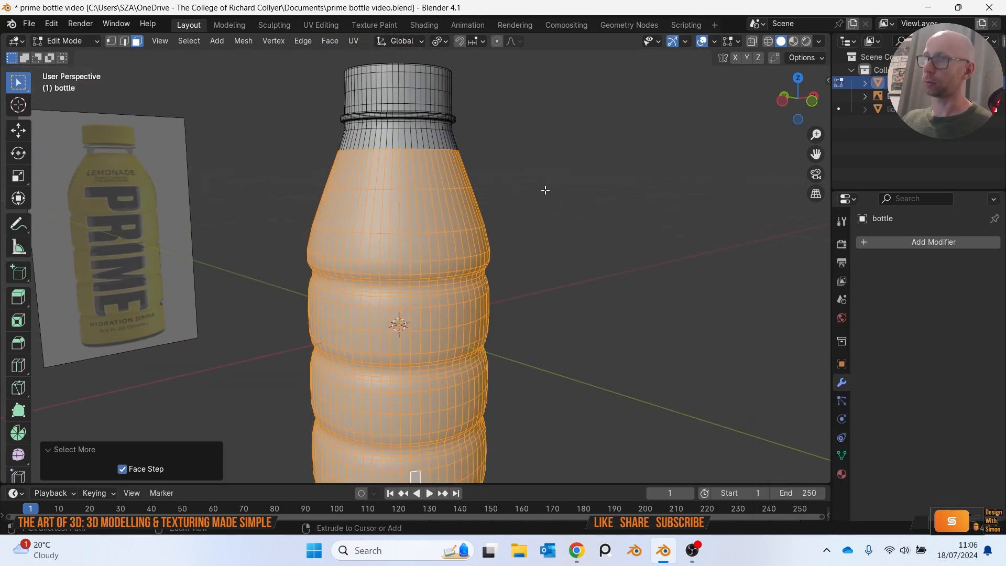
key(ctrl+KP_Add)
mouse_move(555, 252)
middle_down()
mouse_move(505, 125)
mouse_move(501, 282)
mouse_move(515, 214)
mouse_move(551, 251)
middle_up()
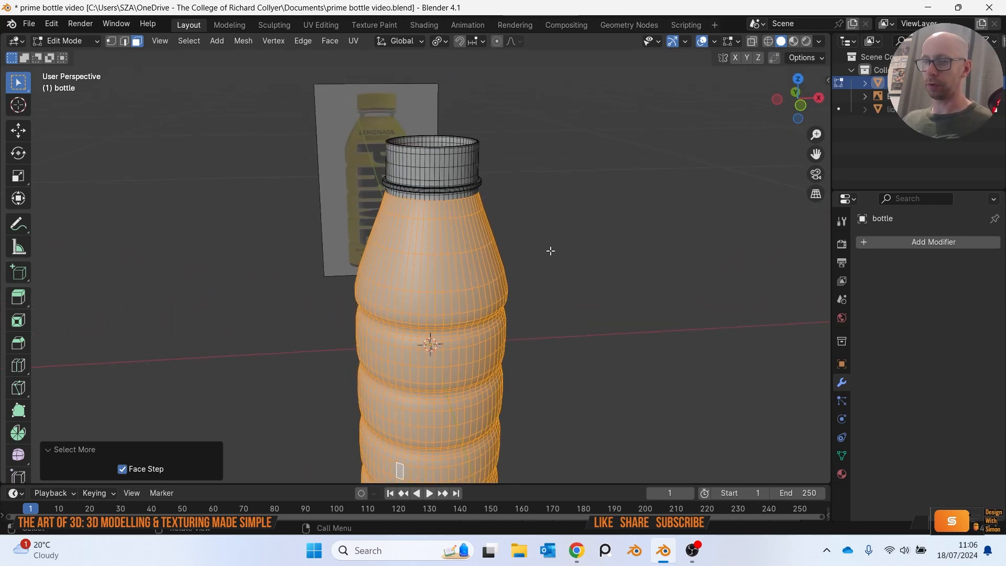
Duplicate the selected body faces in place and separate the copy into its own object.
key(g)
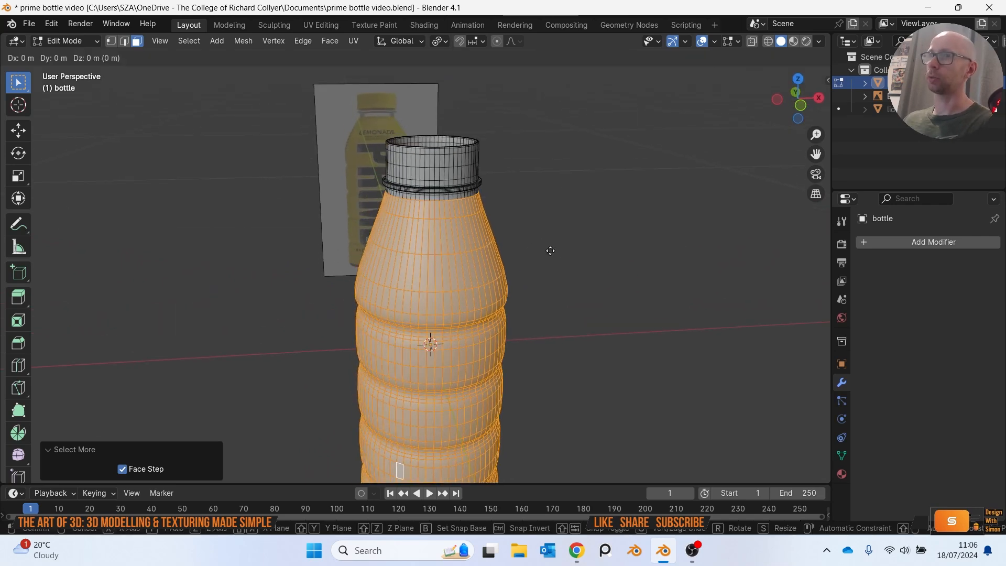
right_click(746, 198)
key(p)
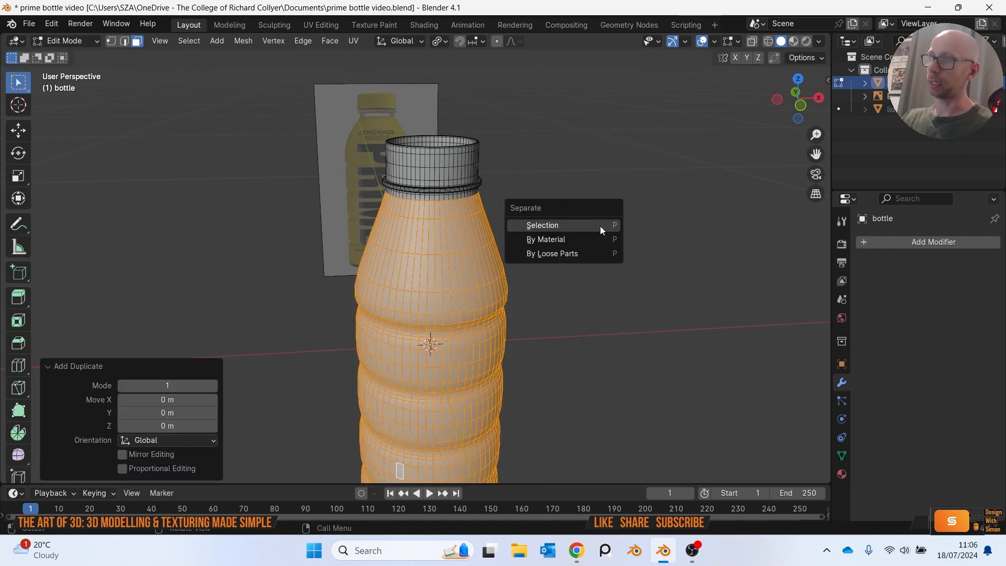
click(567, 225)
key(Tab)
middle_drag(567, 226, 588, 262)
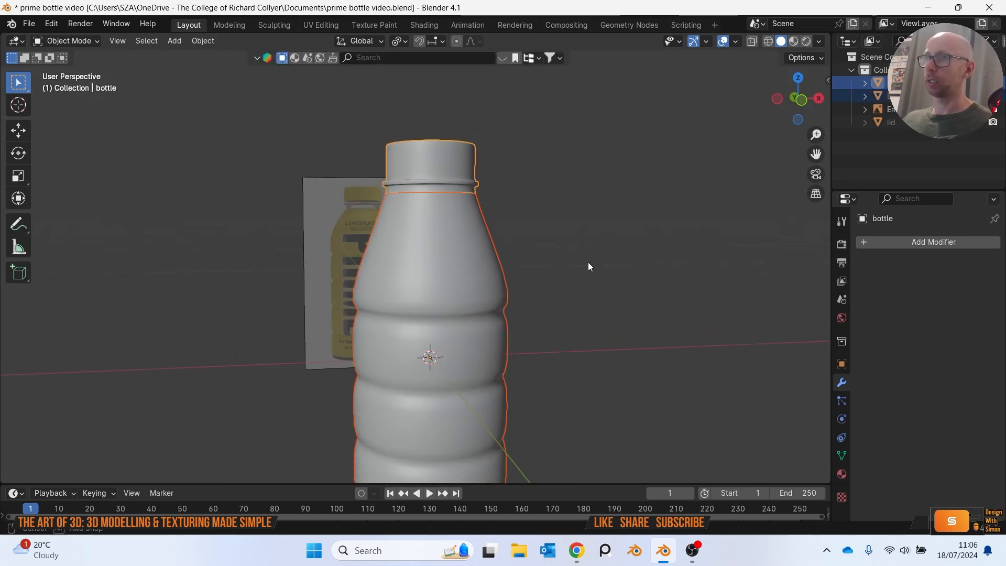
Hide the original bottle and rename the separated body copy as lable.
click(481, 255)
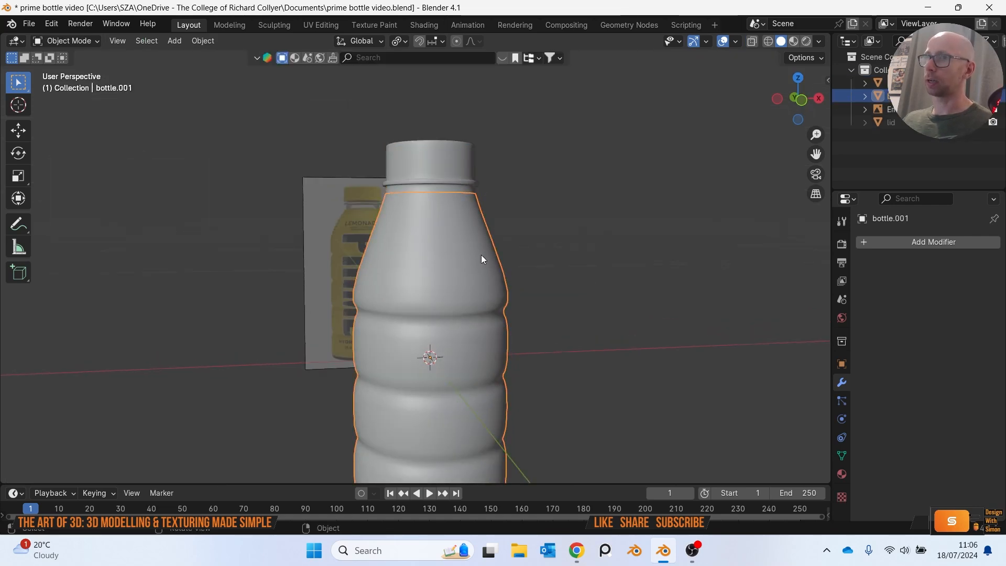
click(454, 164)
key(h)
middle_drag(769, 147, 471, 272)
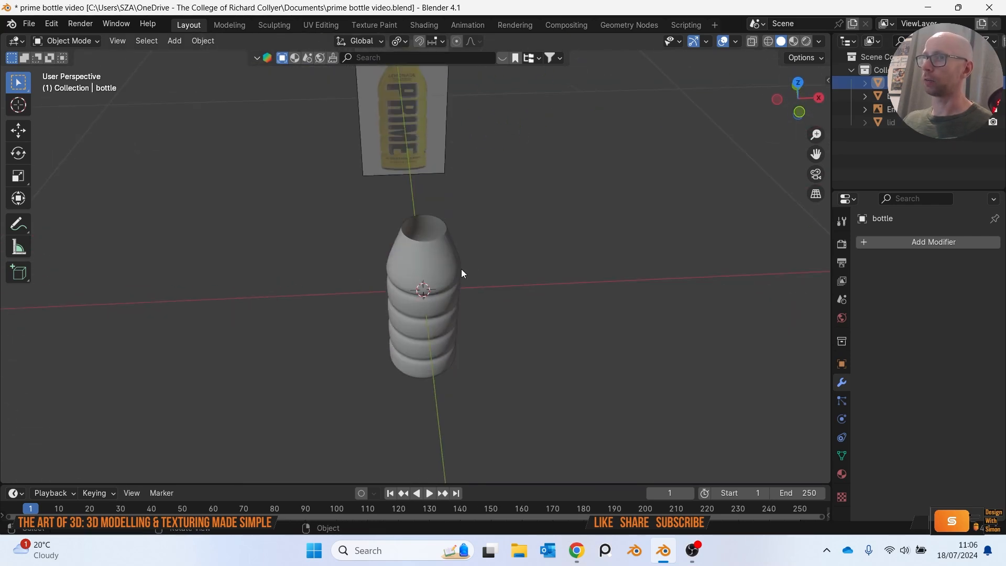
click(471, 271)
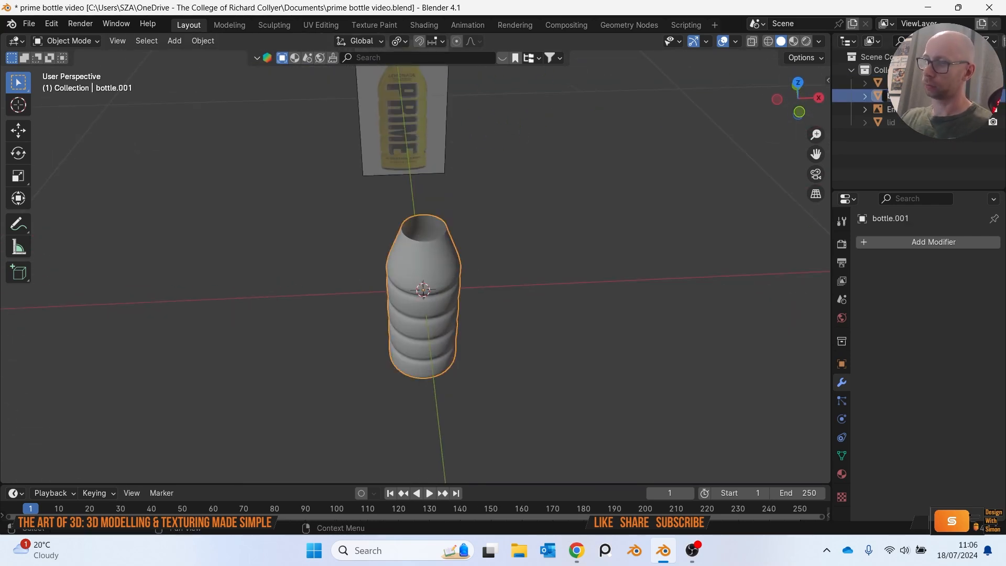
key(Return)
Delete the fan of triangular faces at the centre of the lable object's base.
middle_drag(417, 222, 438, 255)
key(Tab)
scroll(438, 255, up, 5)
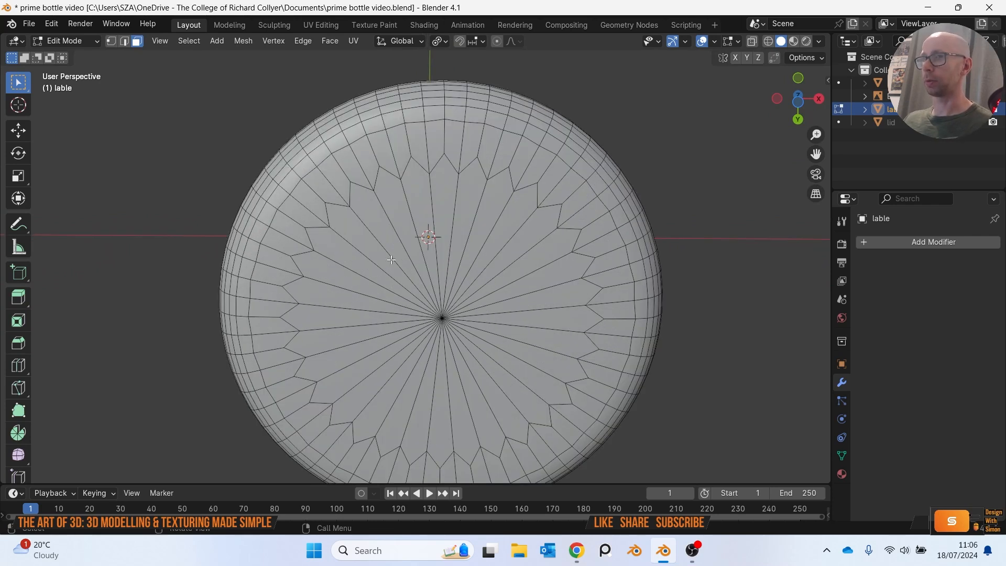
alt+click(489, 355)
key(x)
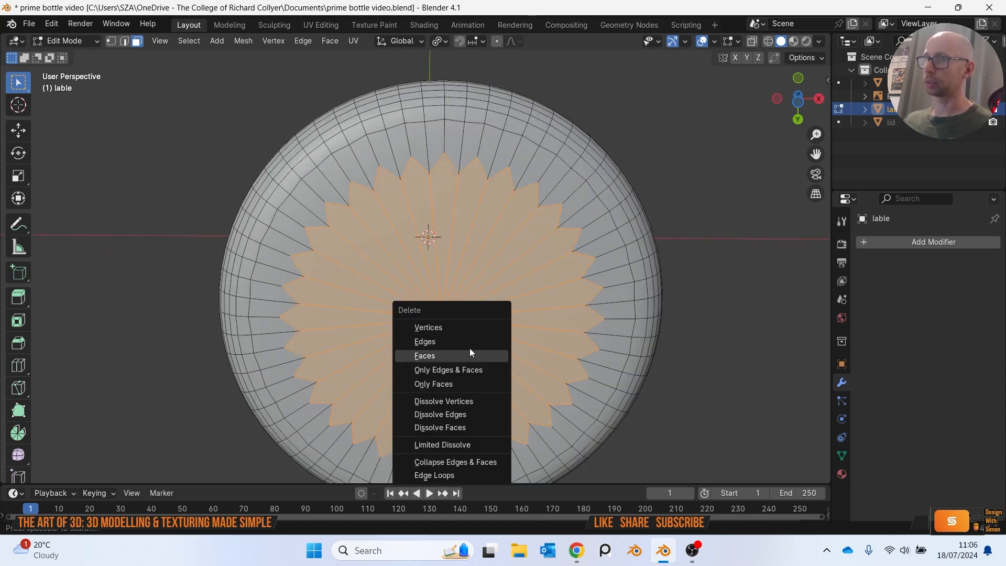
click(455, 353)
Delete the jagged face ring and the adjoining face rings around the base opening, and return to Object Mode.
middle_drag(454, 354, 438, 274)
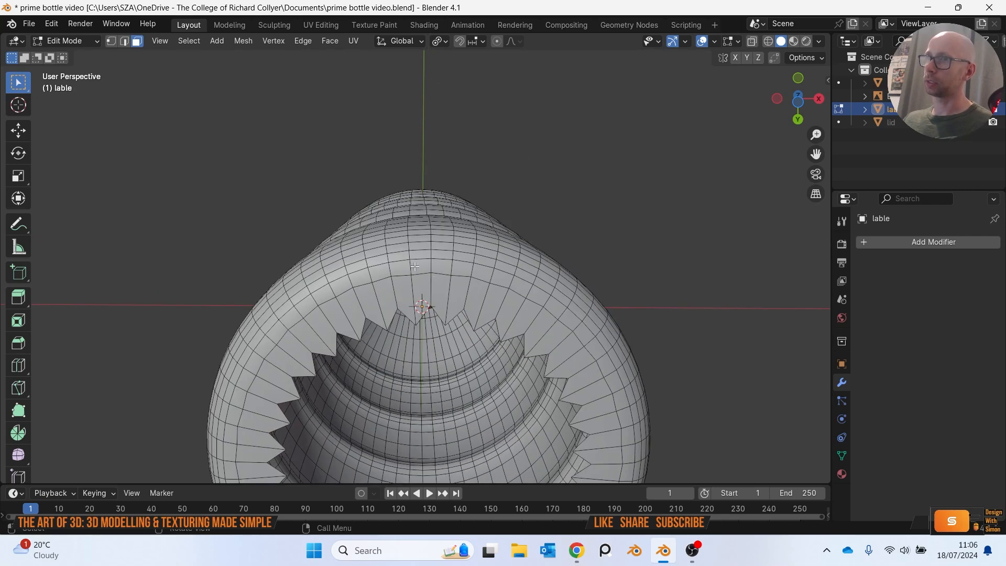
alt+click(412, 267)
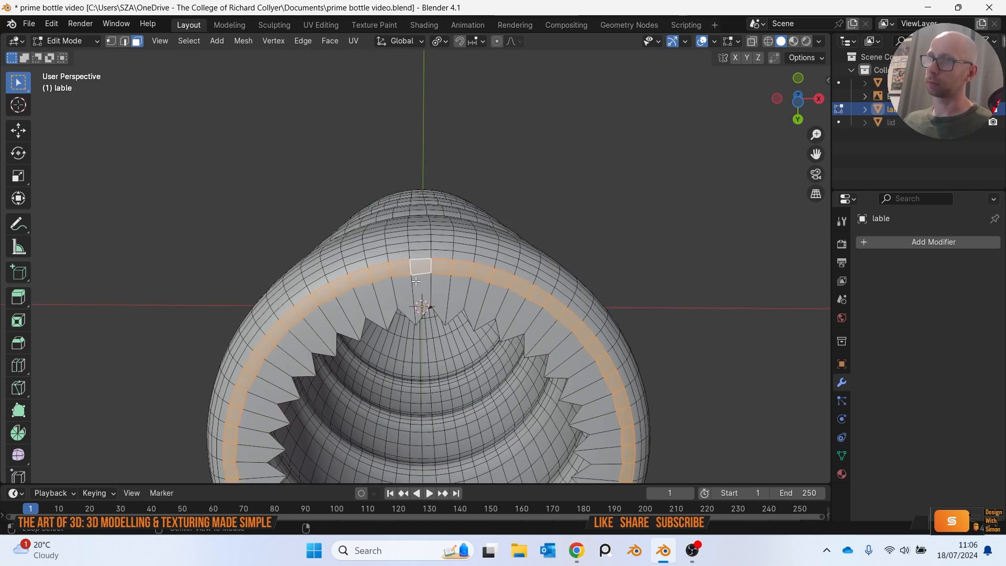
alt+shift+click(413, 283)
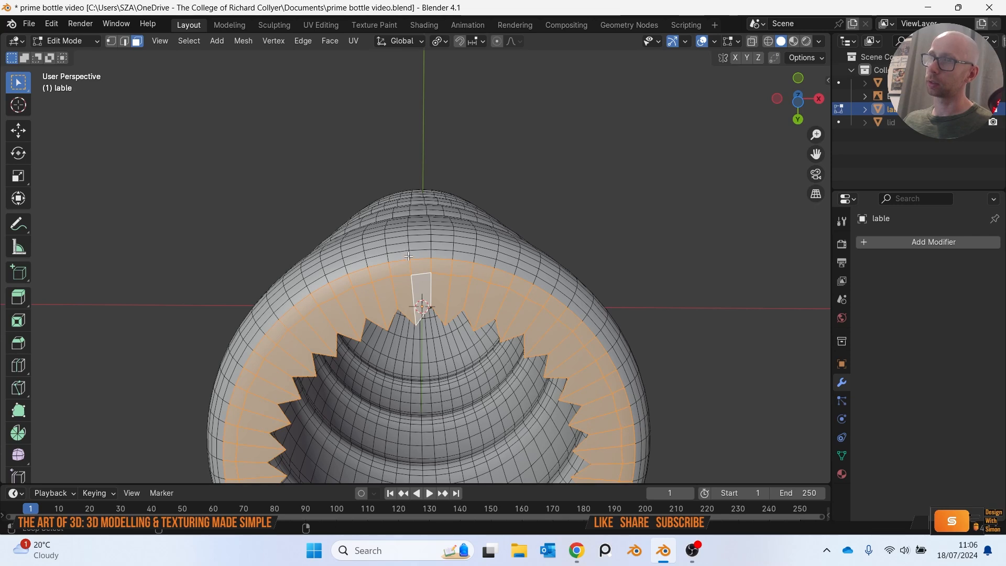
alt+shift+click(409, 256)
key(x)
click(408, 256)
scroll(490, 251, down, 5)
middle_drag(489, 251, 529, 310)
key(Tab)
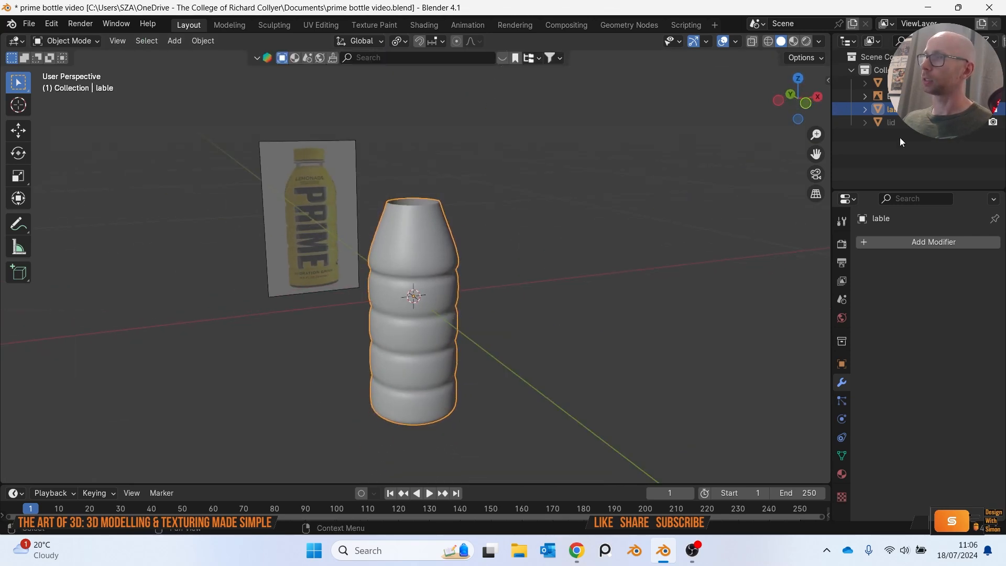
Show the bottle and the lid again and clear the selection.
click(980, 83)
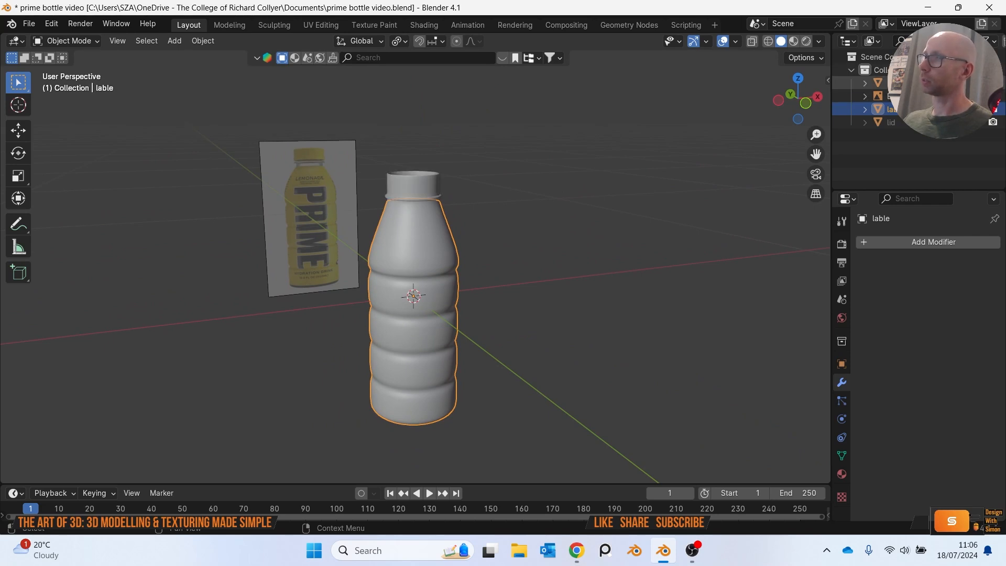
click(981, 124)
click(596, 264)
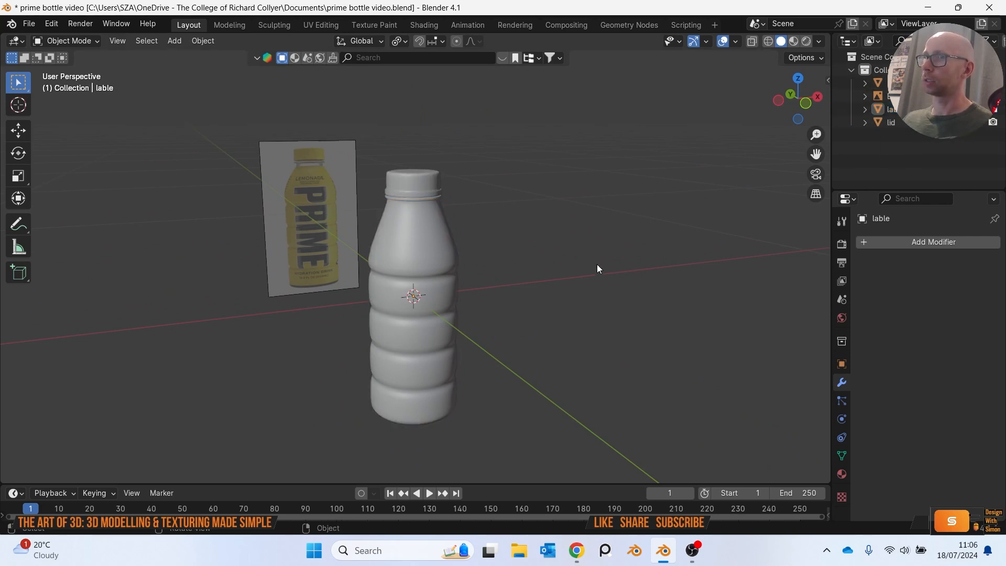
Try to scale the lable object up slightly around the bottle, and undo the scaling.
middle_drag(597, 264, 624, 258)
scroll(485, 227, up, 4)
middle_drag(486, 233, 474, 258)
click(456, 245)
key(s)
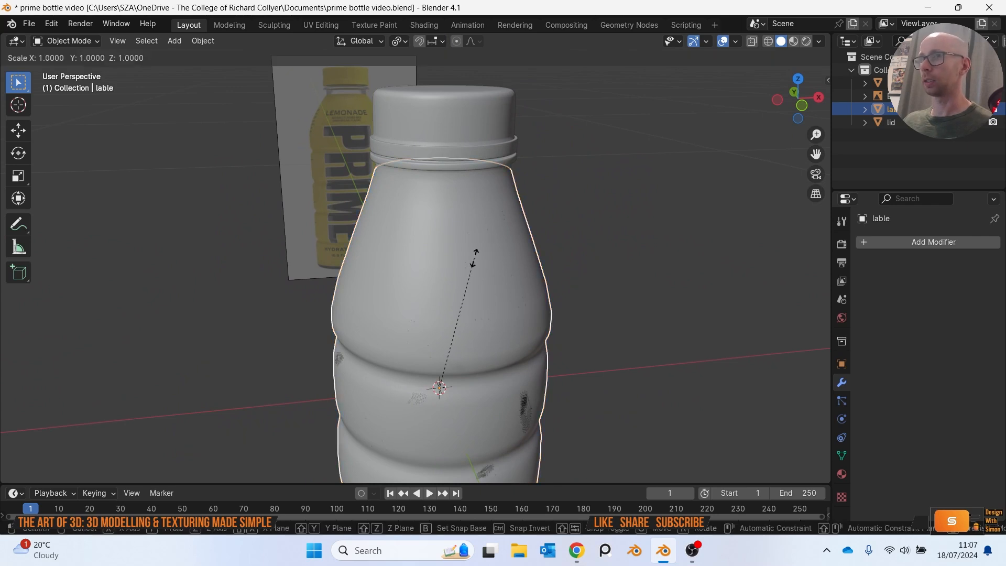
click(476, 253)
click(639, 251)
scroll(638, 254, down, 4)
middle_drag(630, 277, 568, 269)
scroll(564, 280, up, 2)
scroll(534, 240, up, 3)
shift+middle_drag(524, 331, 539, 162)
key(ctrl+z)
key(ctrl+z)
scroll(554, 268, down, 5)
scroll(529, 262, up, 2)
Add a Solidify modifier to the lable object and set its thickness to 0 m.
shift+middle_drag(539, 163, 729, 176)
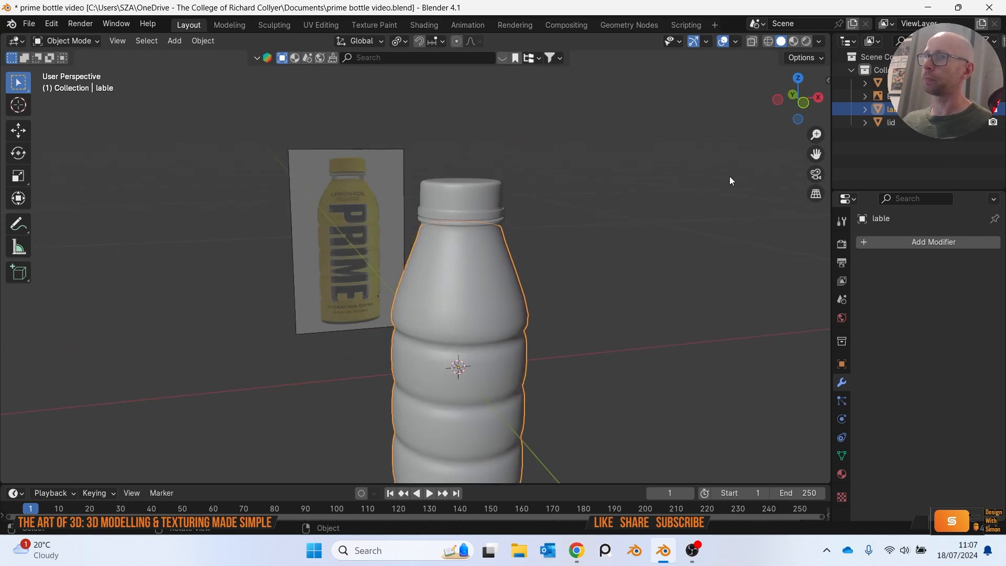
click(863, 242)
mouse_move(863, 242)
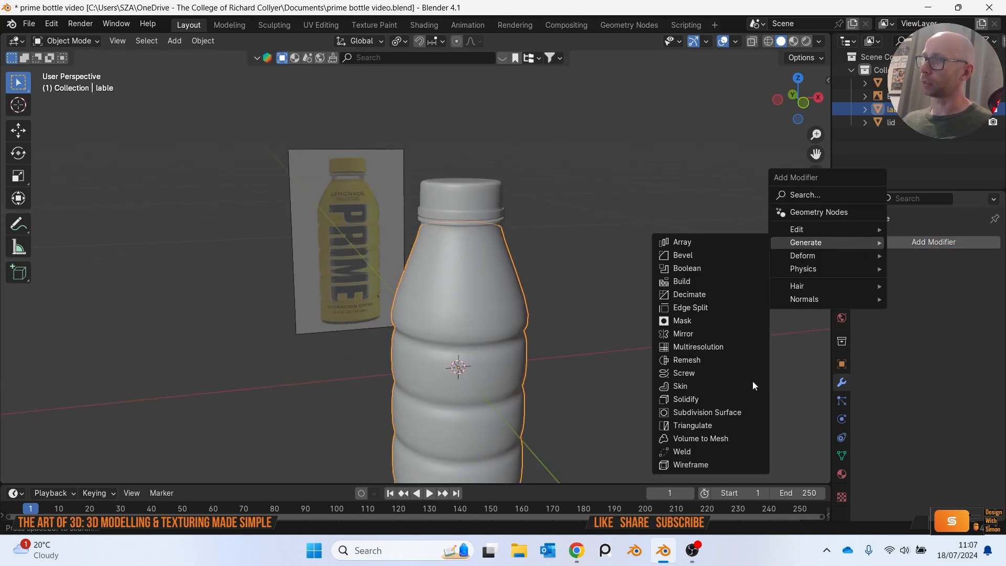
click(744, 397)
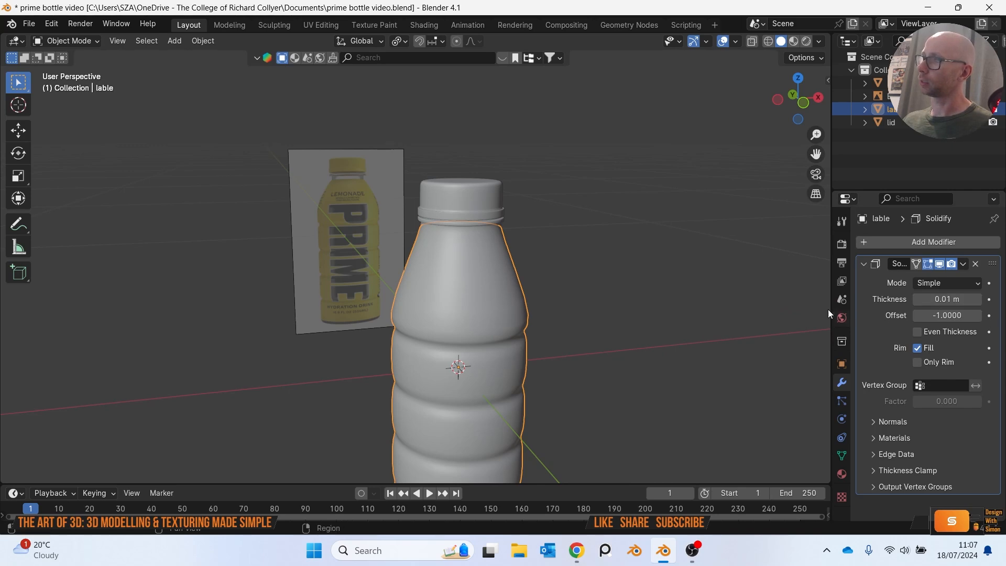
scroll(627, 299, up, 4)
drag(923, 298, 916, 298)
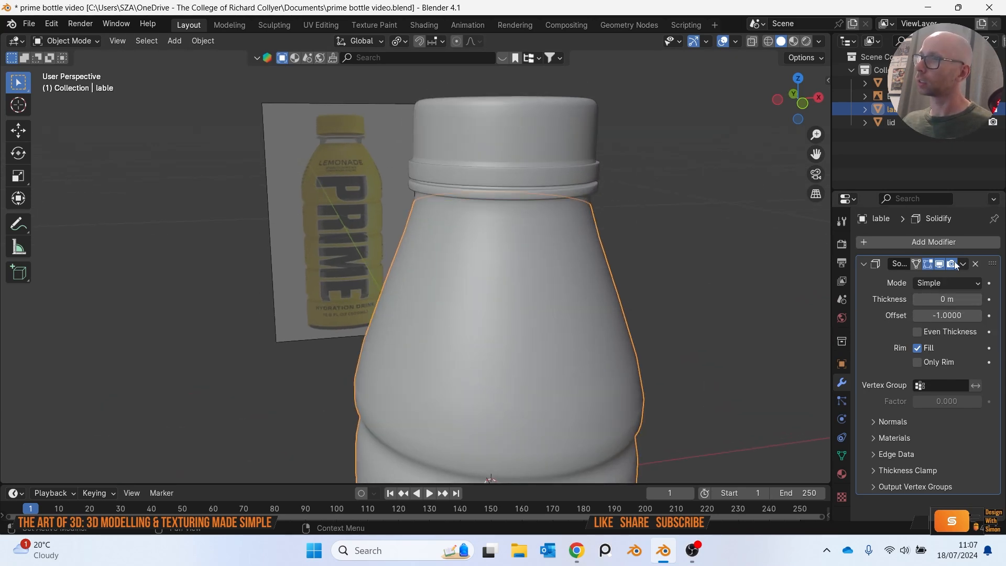
Hide the bottle and the lid to expose the lable object's upper rim.
click(979, 83)
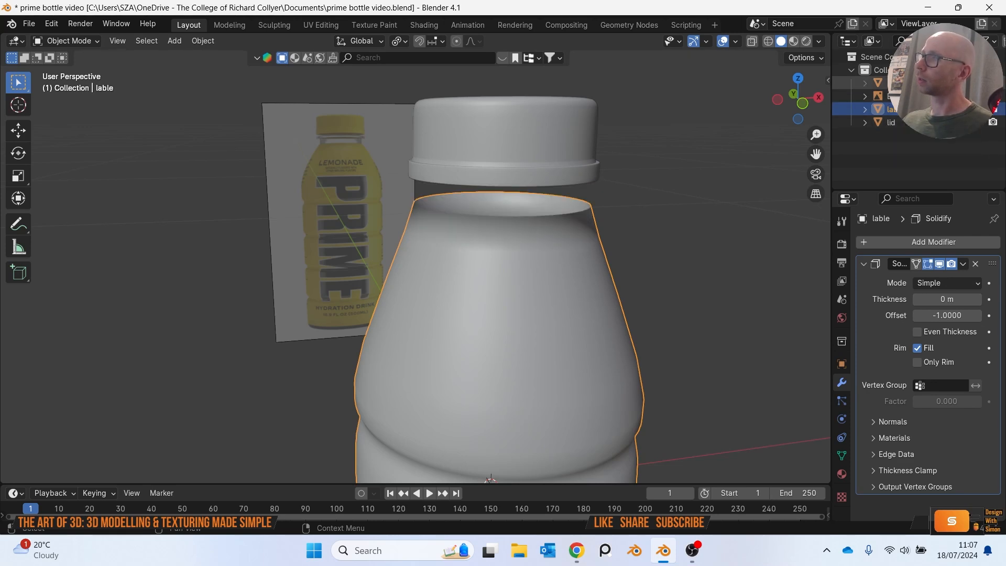
click(981, 124)
middle_drag(720, 253, 712, 291)
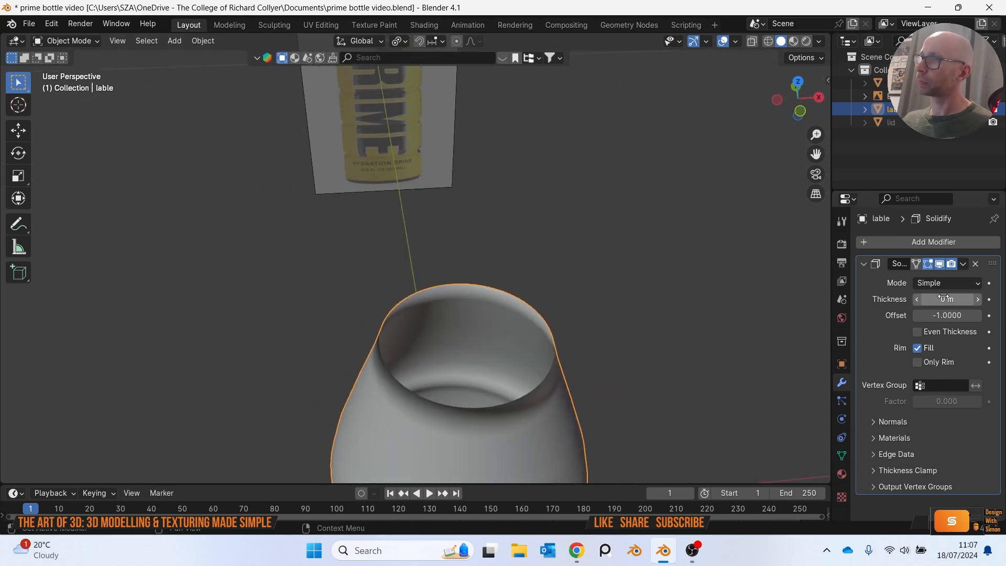
middle_drag(615, 314, 799, 288)
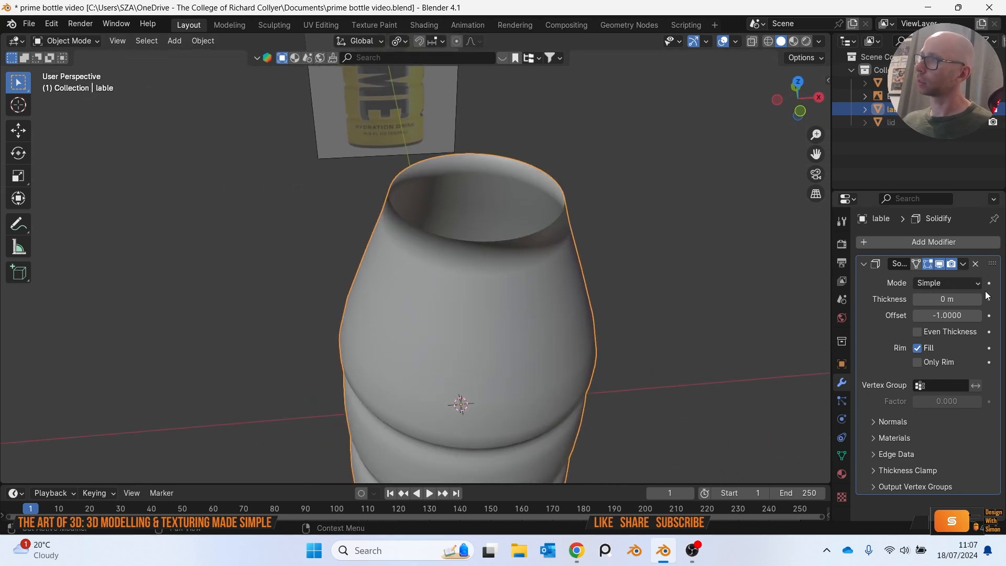
Set the Solidify thickness to -0.02 m so the lable object thickens outwards.
click(916, 301)
click(917, 300)
click(916, 300)
click(916, 301)
click(980, 300)
click(980, 300)
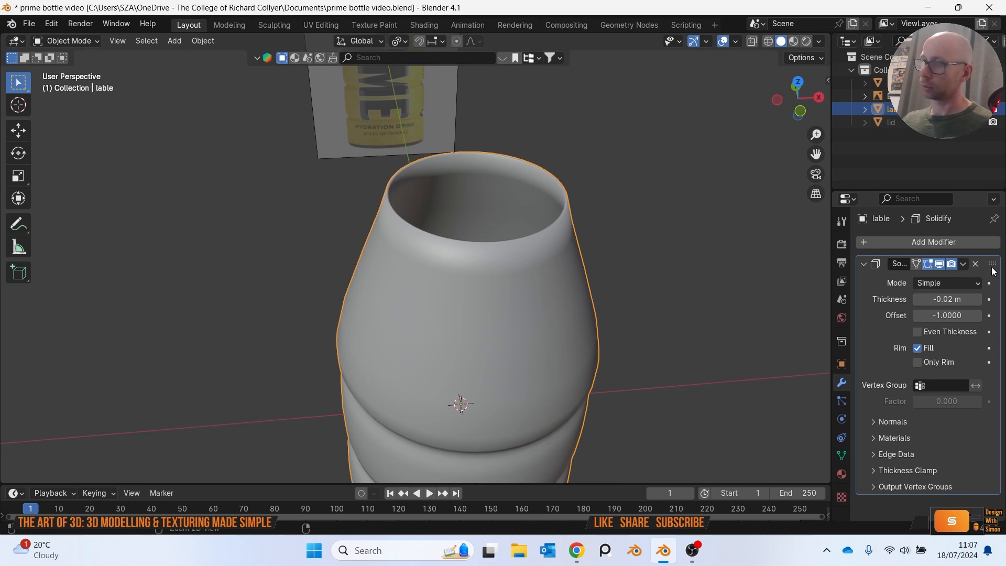
Apply the Solidify modifier and show the bottle to check the thickness around the neck.
key(ctrl+a)
click(676, 277)
middle_drag(675, 277, 681, 246)
click(980, 84)
scroll(611, 215, down, 3)
middle_drag(610, 219, 546, 245)
scroll(545, 245, up, 3)
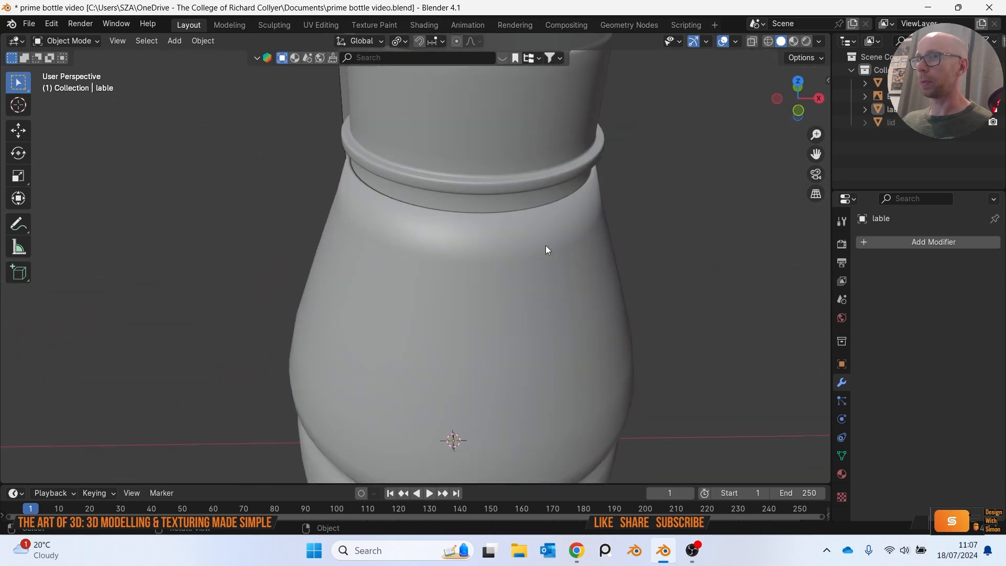
click(545, 245)
Undo the applied Solidify modifier, set its thickness to -0.01 m and reapply it.
key(ctrl+z)
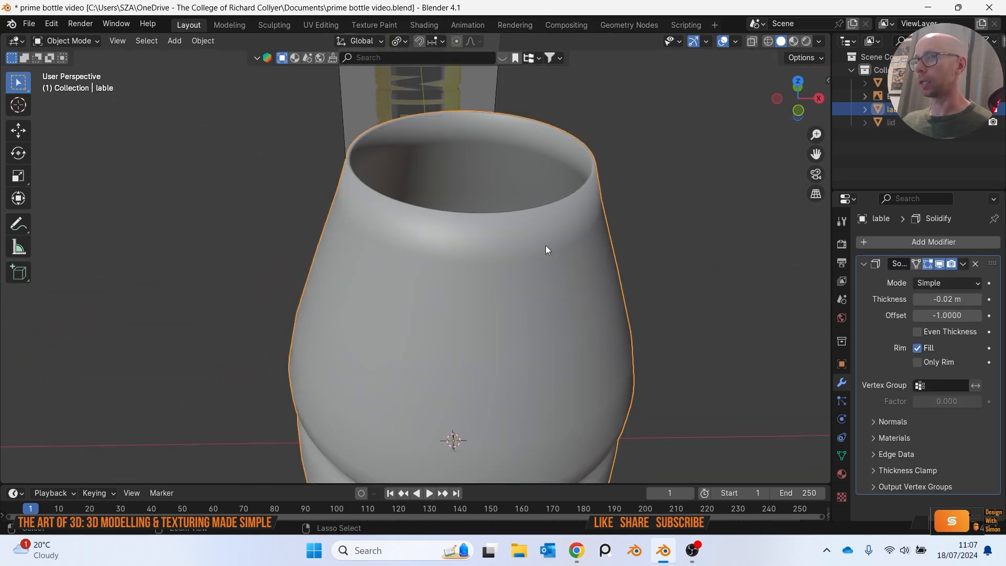
click(978, 300)
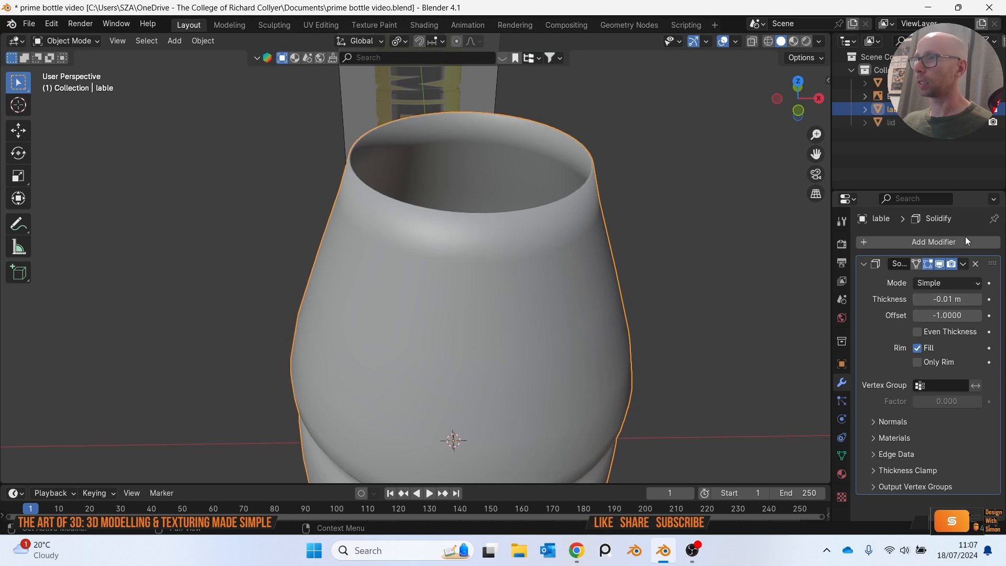
key(ctrl+a)
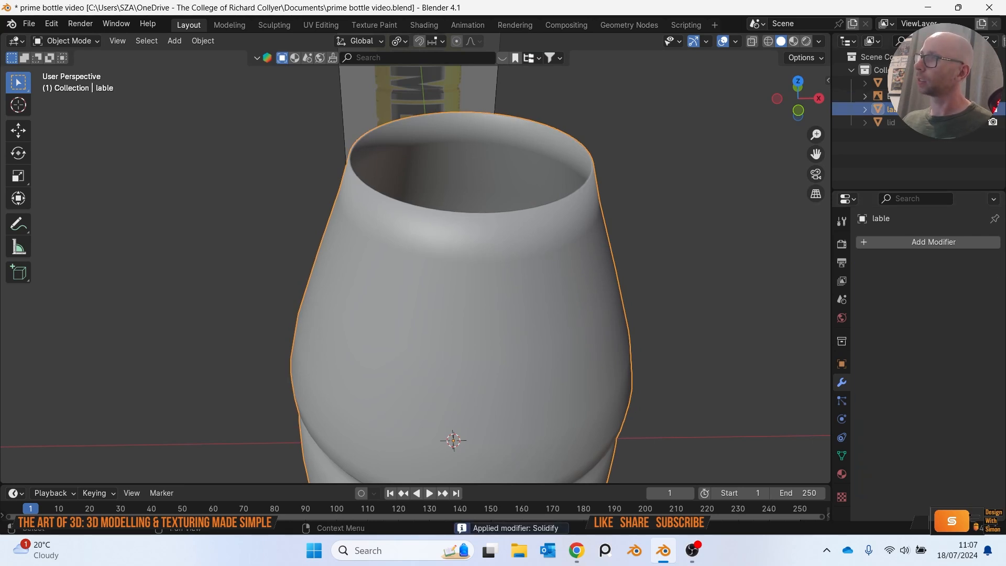
Show the lid and bottle and inspect how the thickened lable object fits around the body.
click(980, 122)
click(980, 83)
click(742, 289)
middle_drag(721, 303, 516, 259)
scroll(715, 264, down, 4)
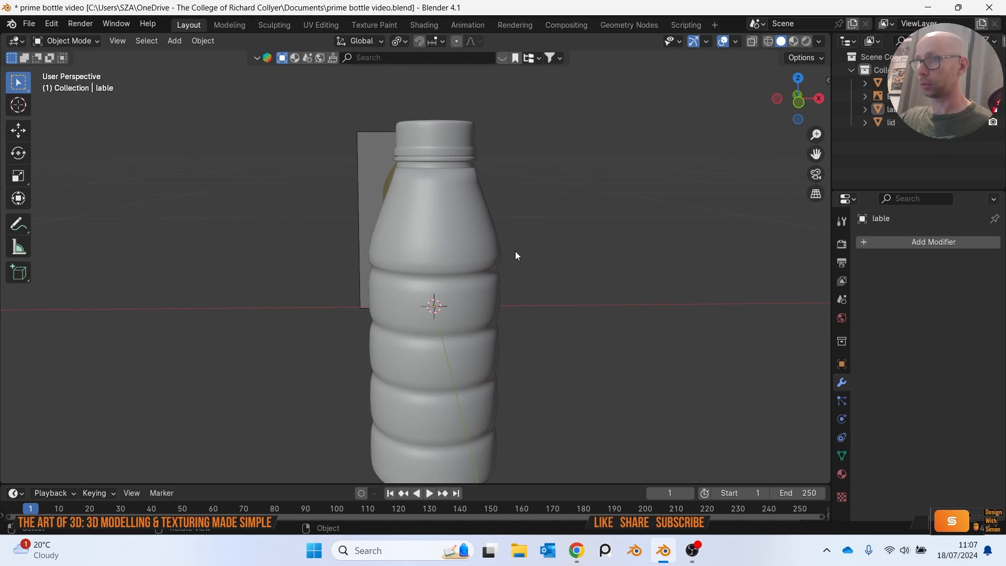
middle_drag(545, 231, 539, 233)
scroll(556, 284, up, 4)
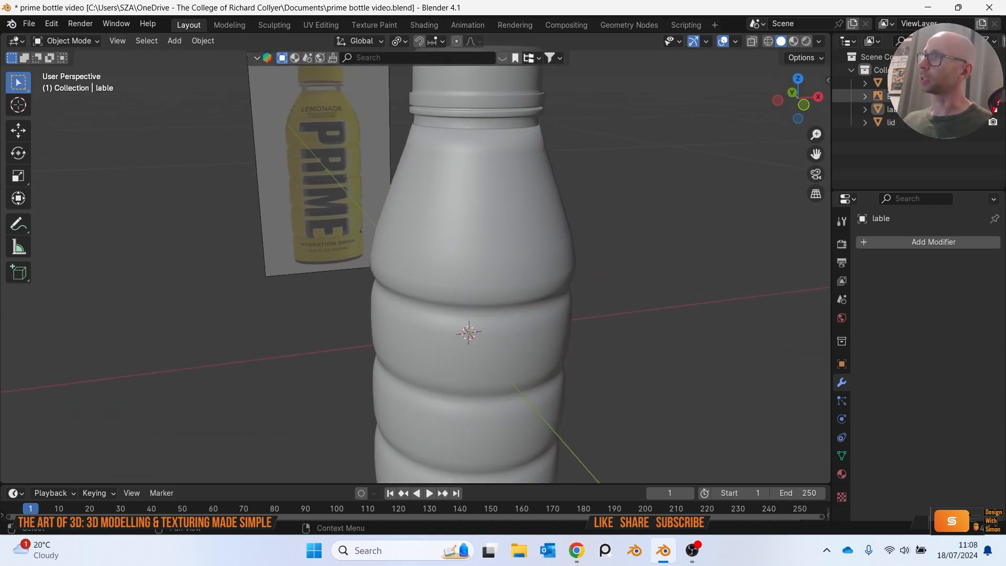
Hide the bottle and lid, and open the lable object in Edit Mode.
click(980, 83)
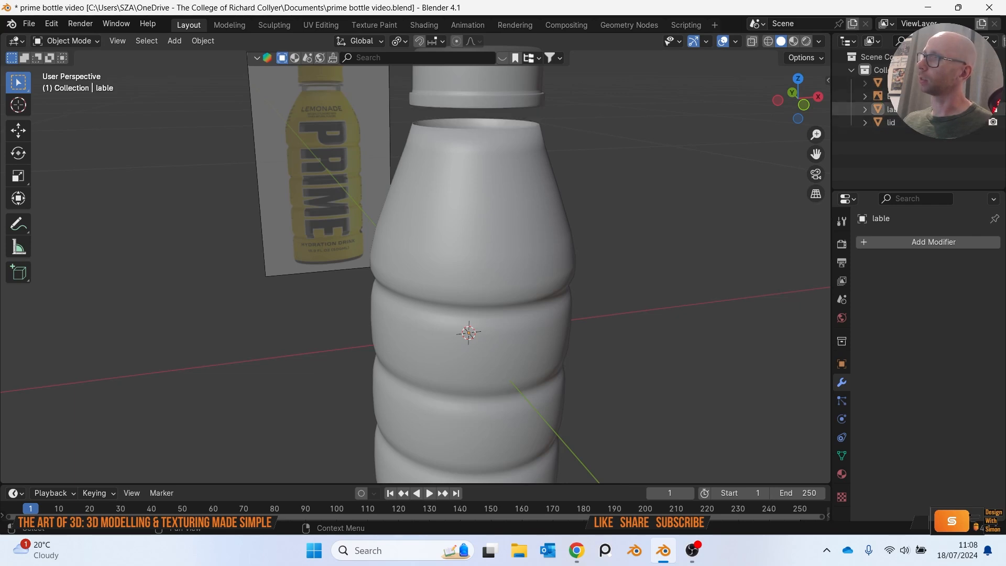
click(980, 122)
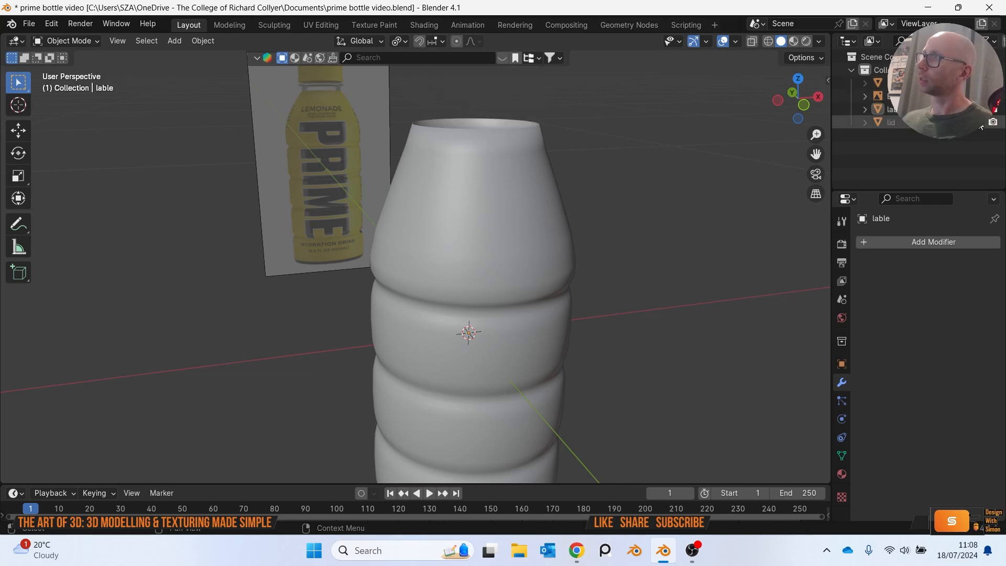
middle_drag(628, 210, 676, 206)
click(521, 267)
key(Tab)
middle_drag(566, 269, 489, 292)
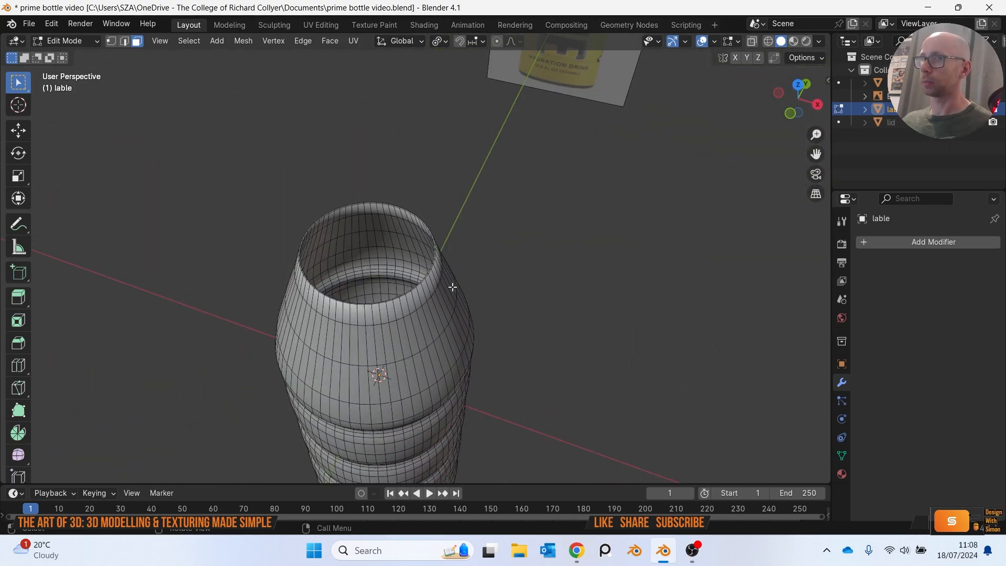
In edge selection, mark a vertical edge loop down the back of the lable object as a seam.
scroll(427, 284, up, 3)
middle_drag(427, 285, 514, 313)
middle_drag(514, 313, 469, 272)
scroll(529, 252, down, 6)
shift+middle_drag(488, 232, 494, 255)
scroll(447, 181, up, 2)
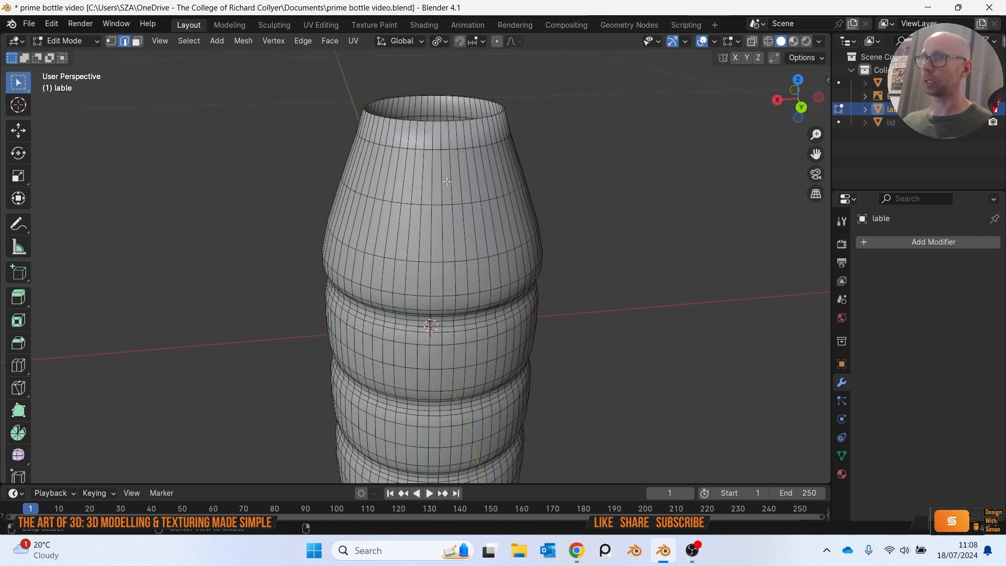
middle_drag(455, 218, 588, 177)
key(ctrl+e)
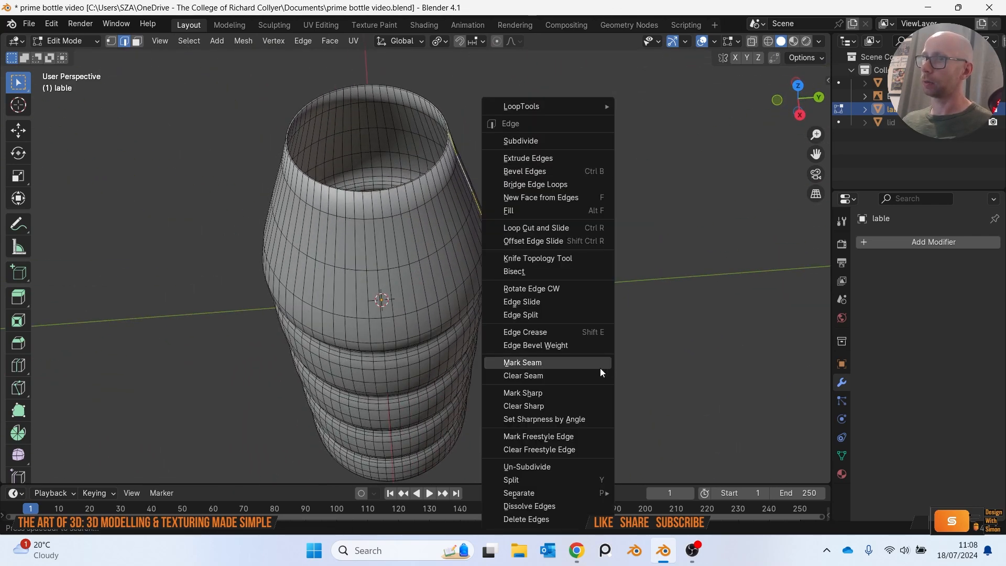
click(564, 366)
middle_drag(568, 366, 460, 303)
key(Tab)
key(Tab)
click(604, 287)
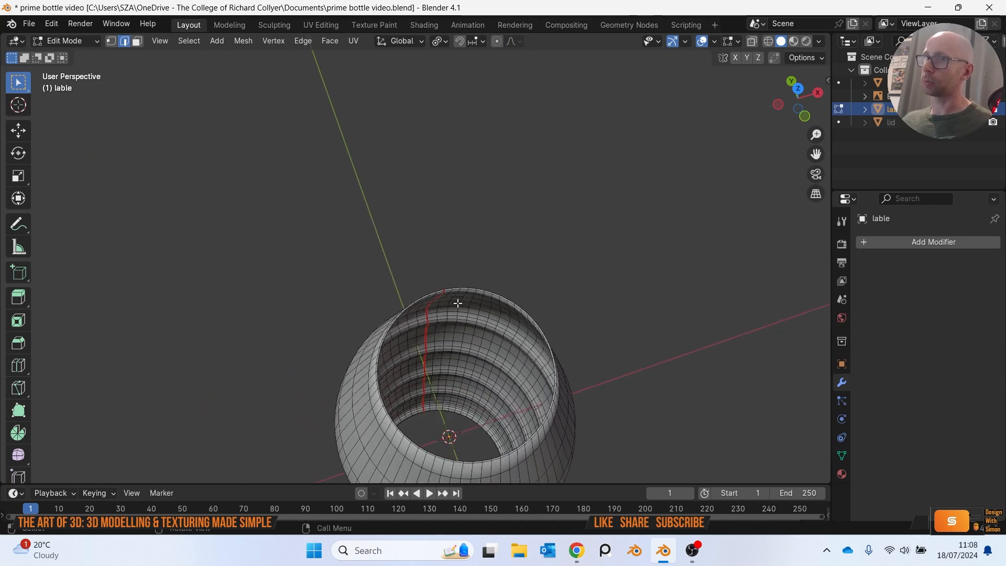
Select the inner and outer edge loops around both the top and bottom rims of the lable object and mark them as seams.
scroll(458, 309, up, 8)
shift+middle_drag(514, 367, 474, 326)
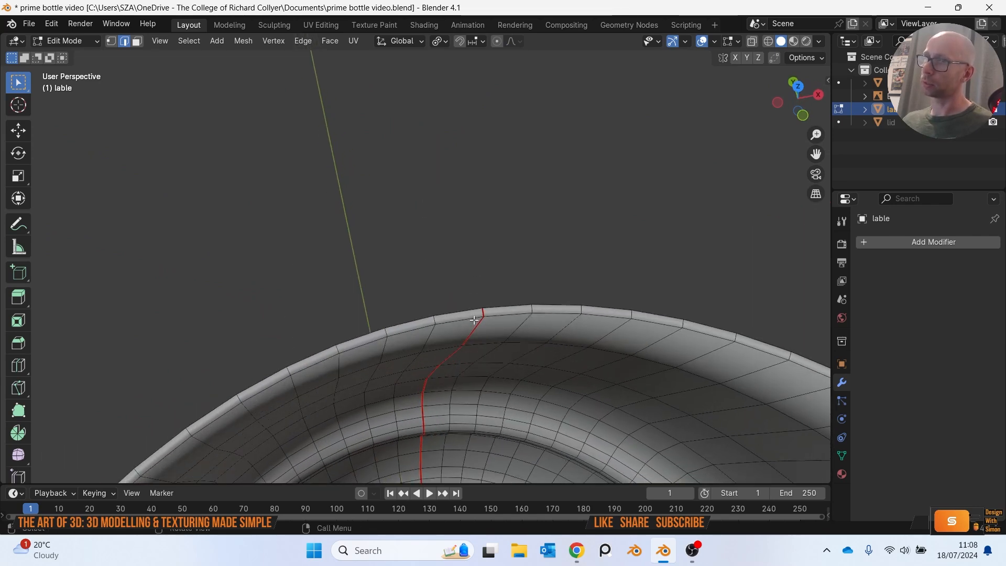
alt+click(458, 317)
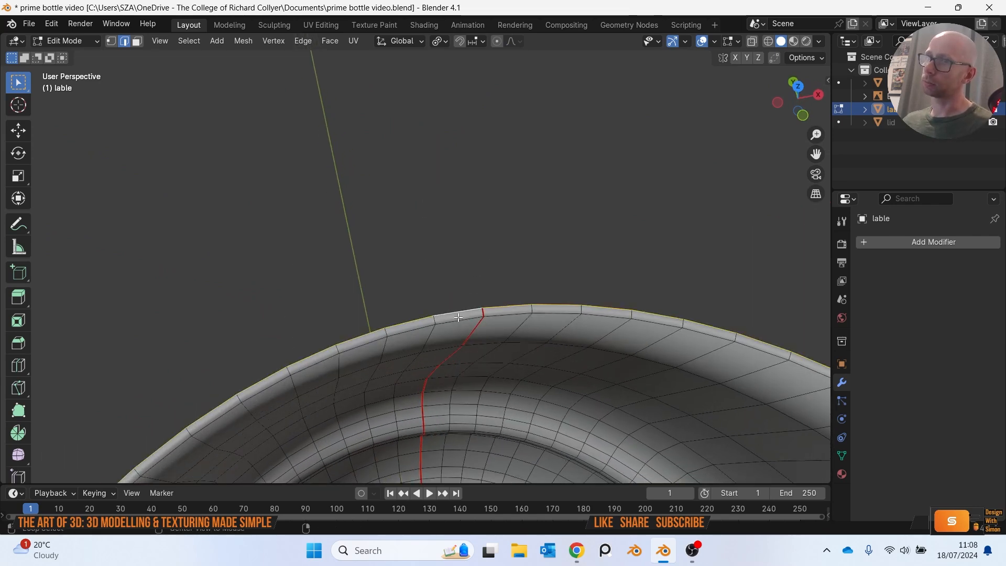
click(480, 294)
alt+click(465, 315)
scroll(466, 316, down, 10)
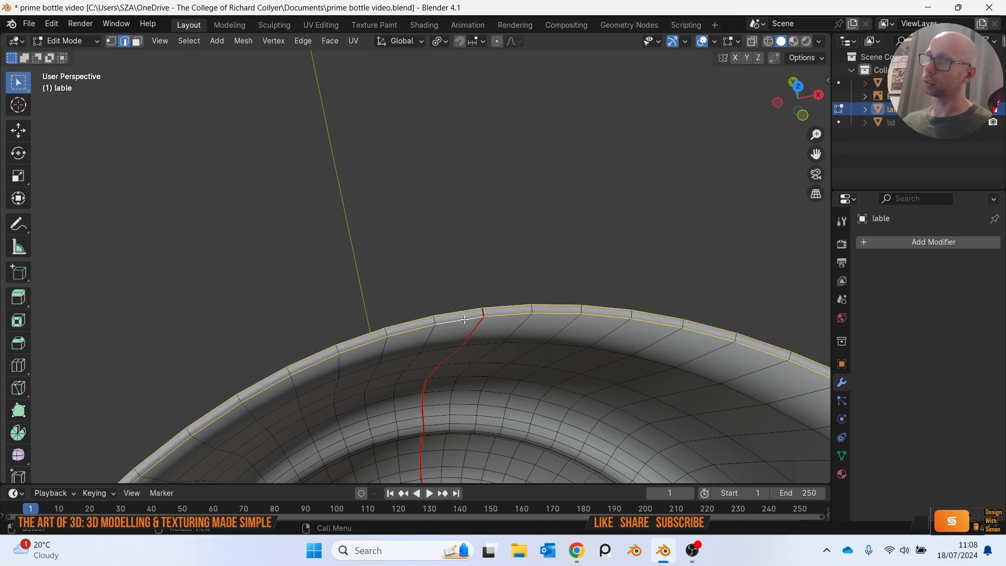
middle_drag(469, 304, 449, 258)
scroll(468, 163, up, 12)
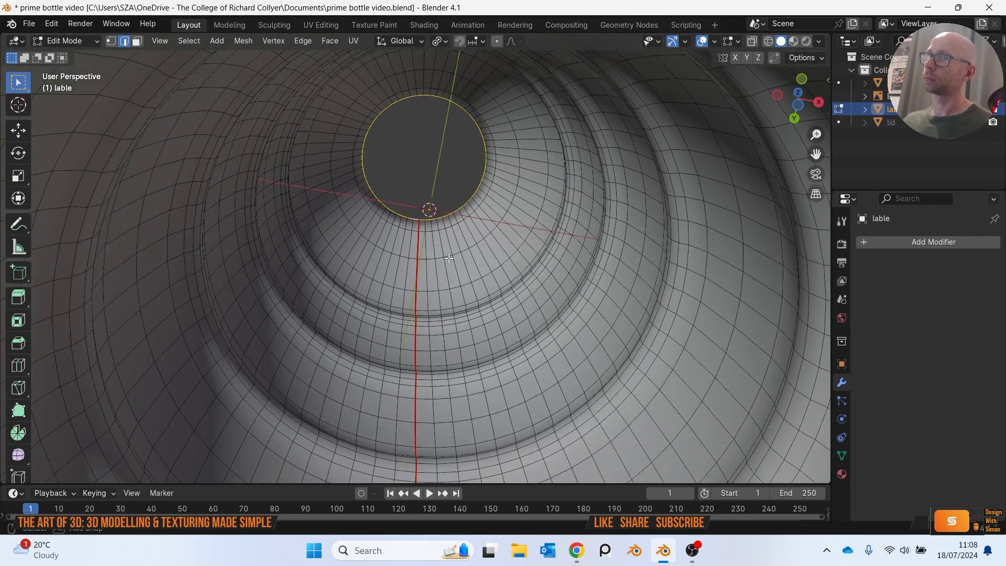
scroll(451, 325, down, 5)
shift+middle_drag(452, 419, 472, 269)
scroll(471, 261, up, 6)
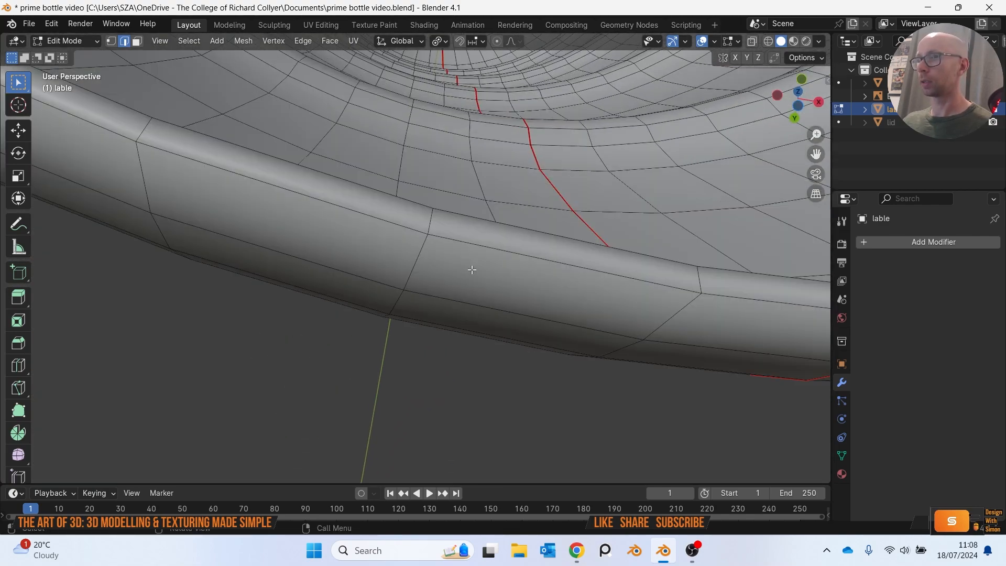
alt+click(498, 234)
alt+shift+click(502, 227)
key(ctrl+e)
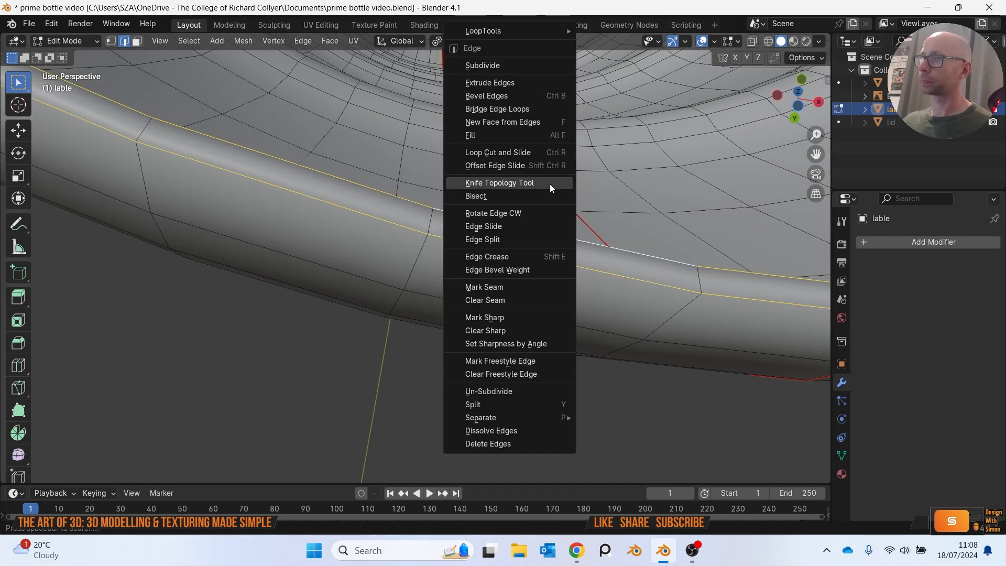
click(523, 287)
scroll(524, 285, down, 5)
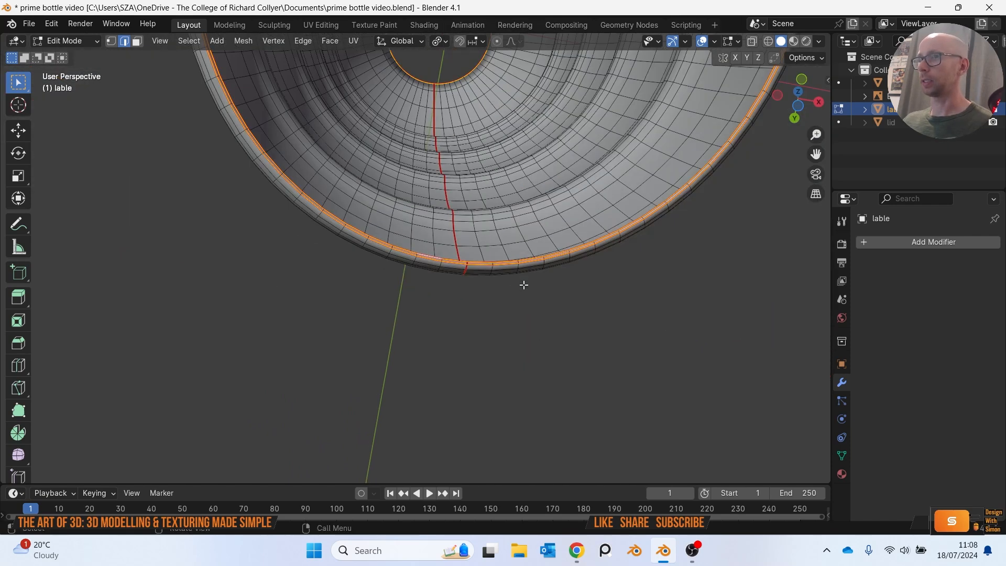
Return the lable object to Object Mode and save the prime bottle video file.
key(Tab)
scroll(516, 326, down, 8)
middle_drag(536, 215, 550, 304)
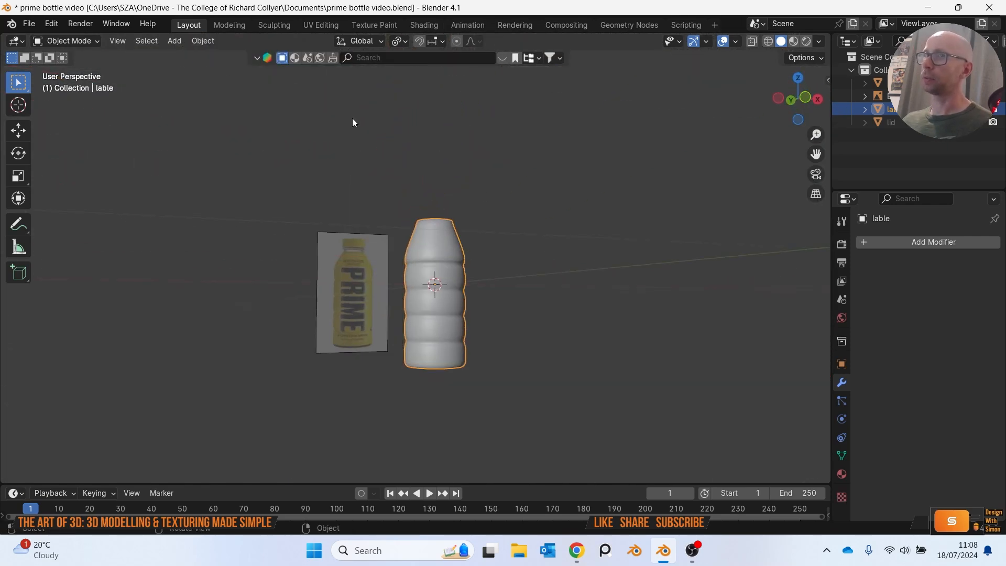
click(38, 26)
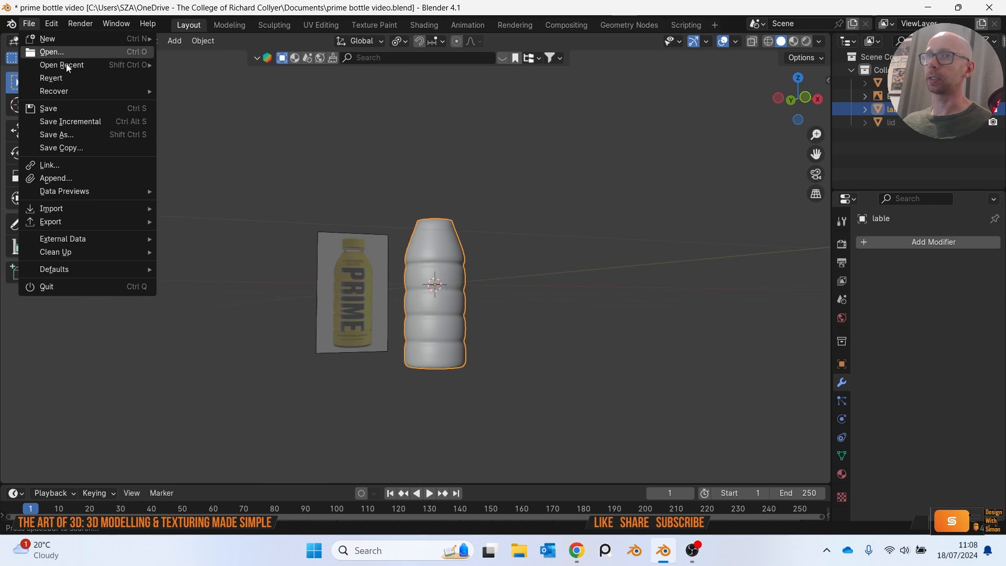
click(80, 108)
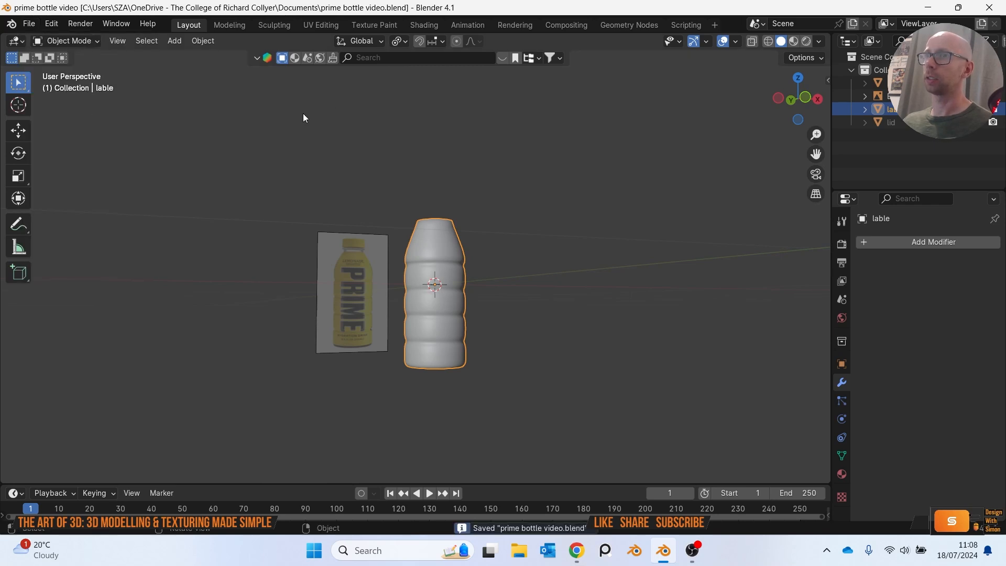
Switch to the UV Editing workspace and bring the lable object into view in Edit Mode.
click(315, 24)
scroll(599, 267, up, 6)
scroll(599, 267, up, 3)
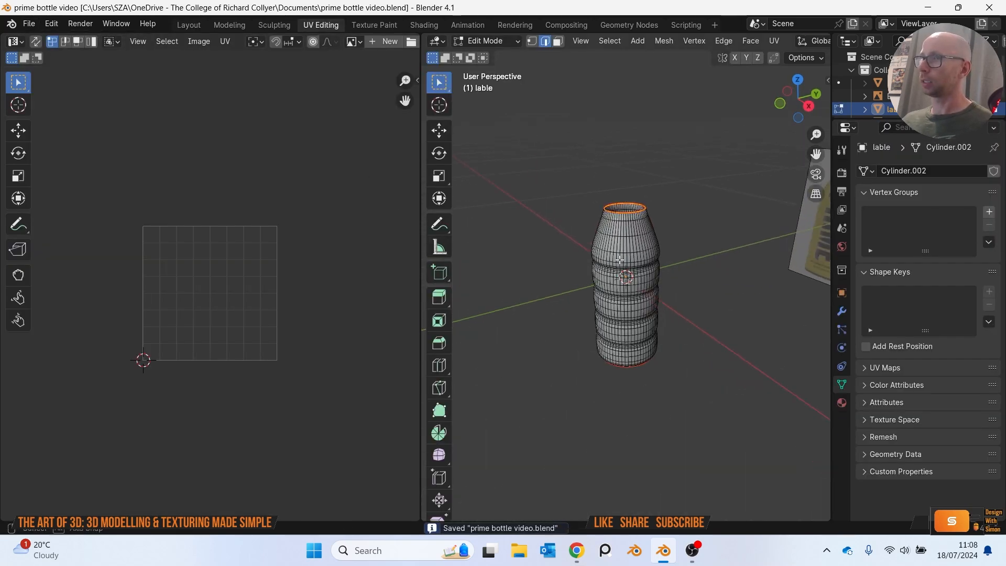
key(Tab)
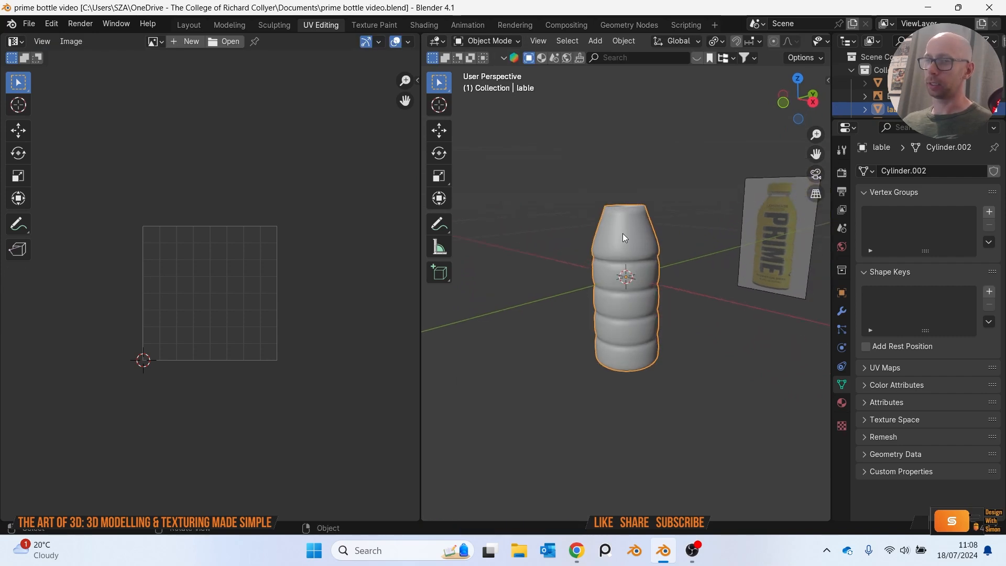
key(Tab)
middle_drag(622, 233, 538, 222)
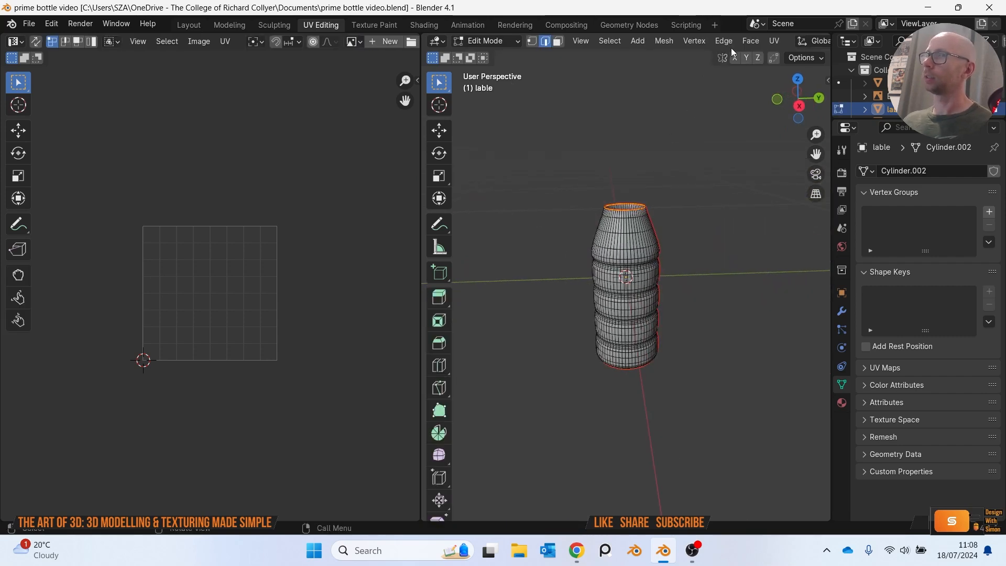
scroll(676, 42, down, 5)
Select the whole lable mesh and project its UVs from the current view.
click(621, 42)
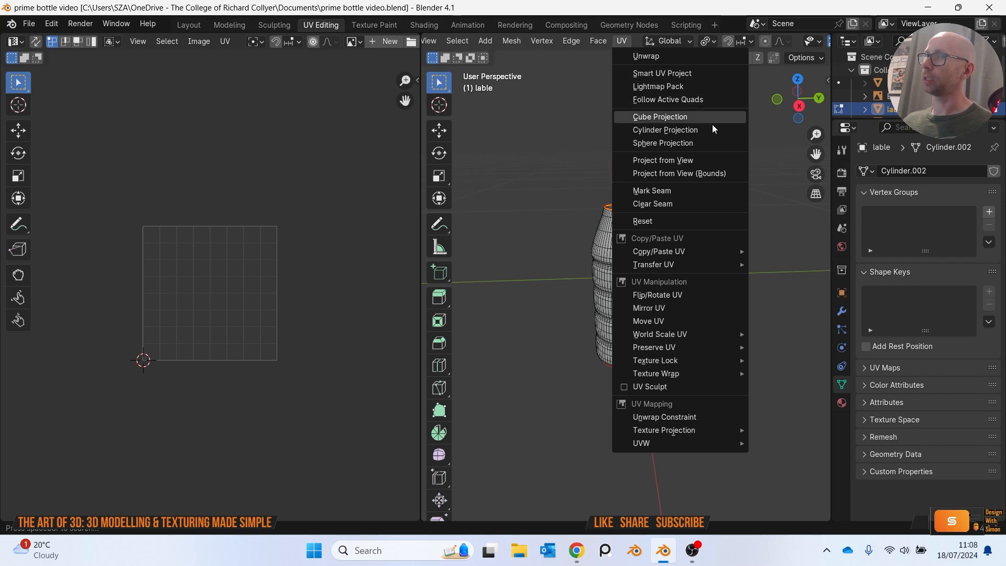
click(702, 160)
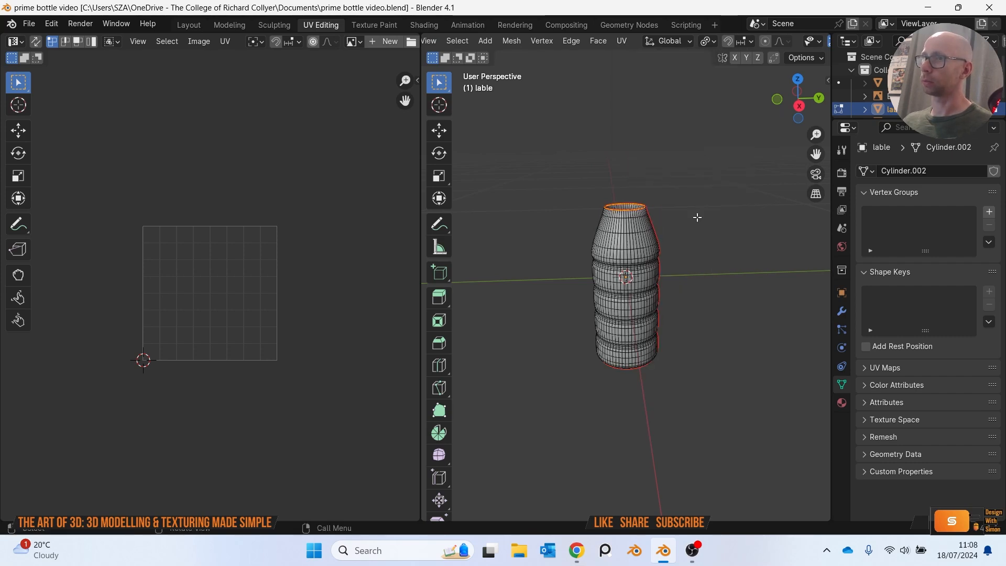
key(a)
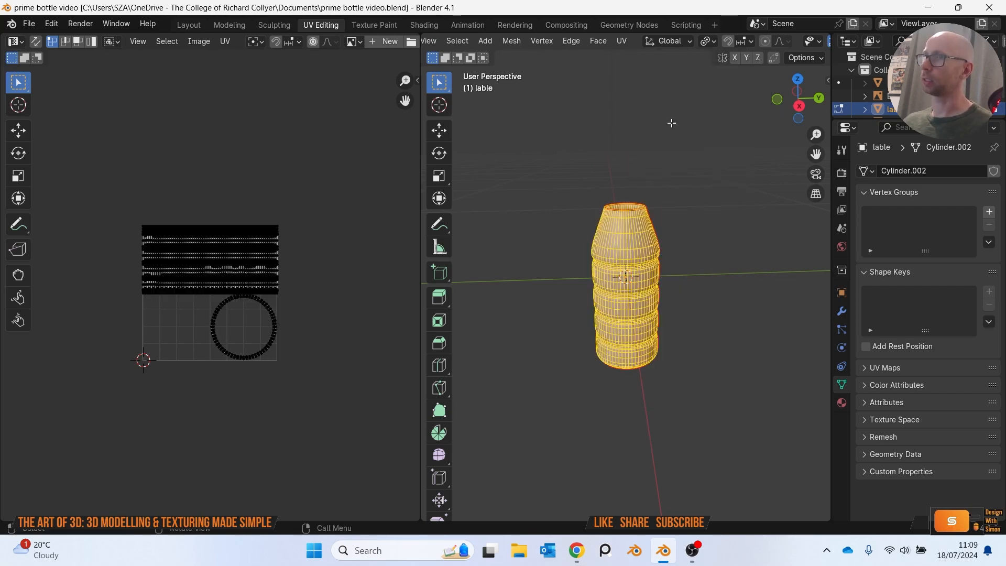
click(626, 45)
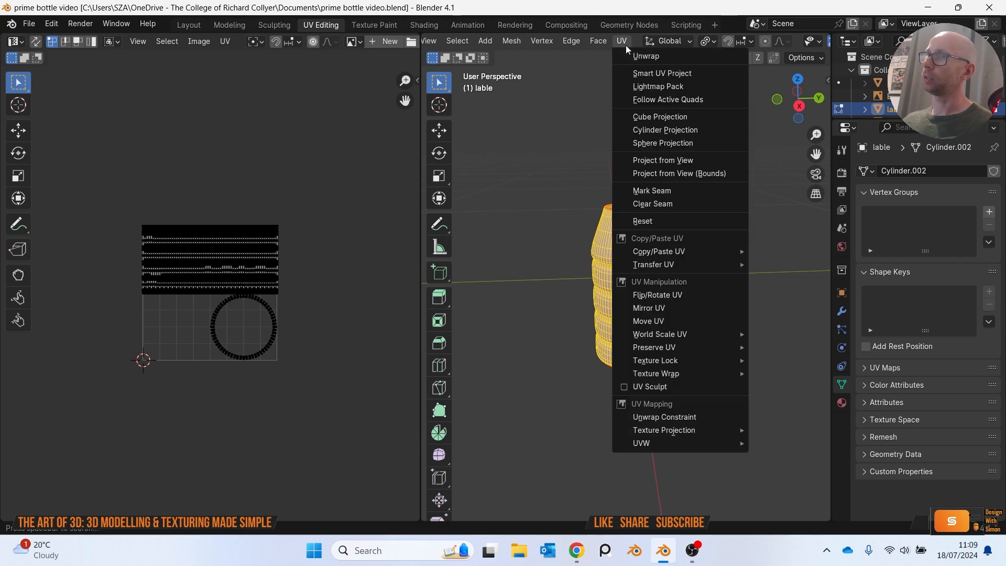
click(709, 158)
scroll(319, 224, up, 6)
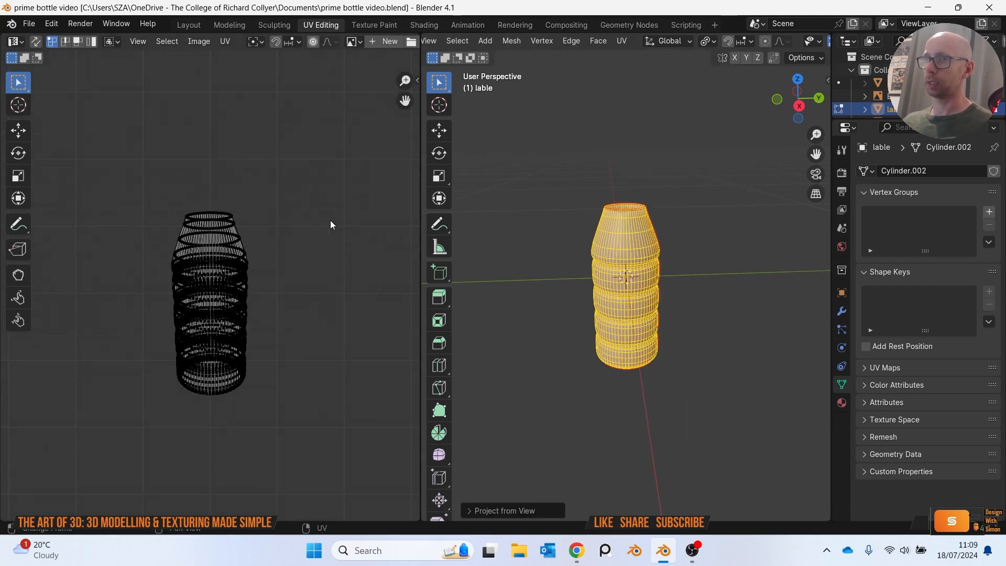
Select all of the lable object's UVs and unwrap them along the marked seams.
key(a)
key(u)
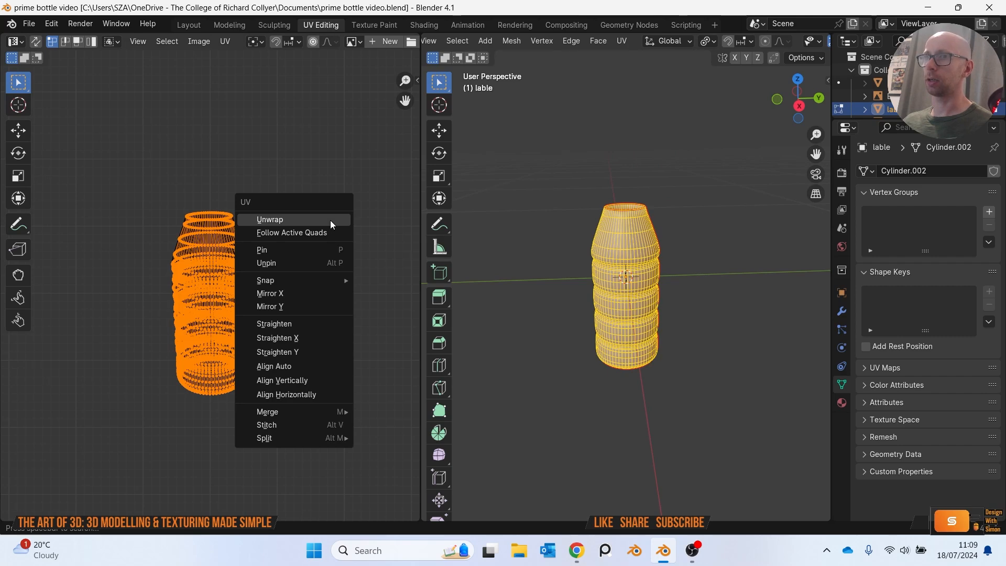
click(331, 224)
key(Home)
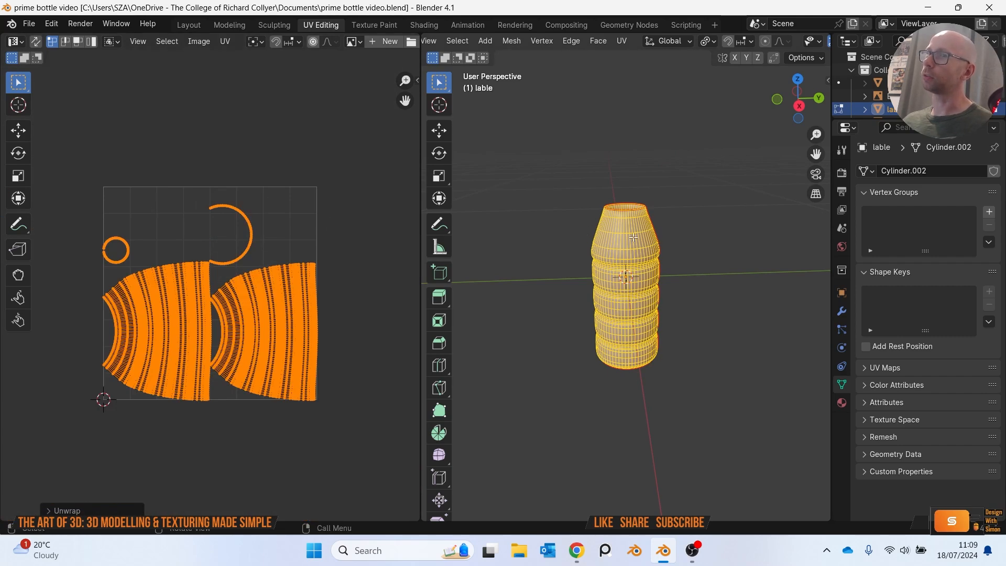
click(360, 261)
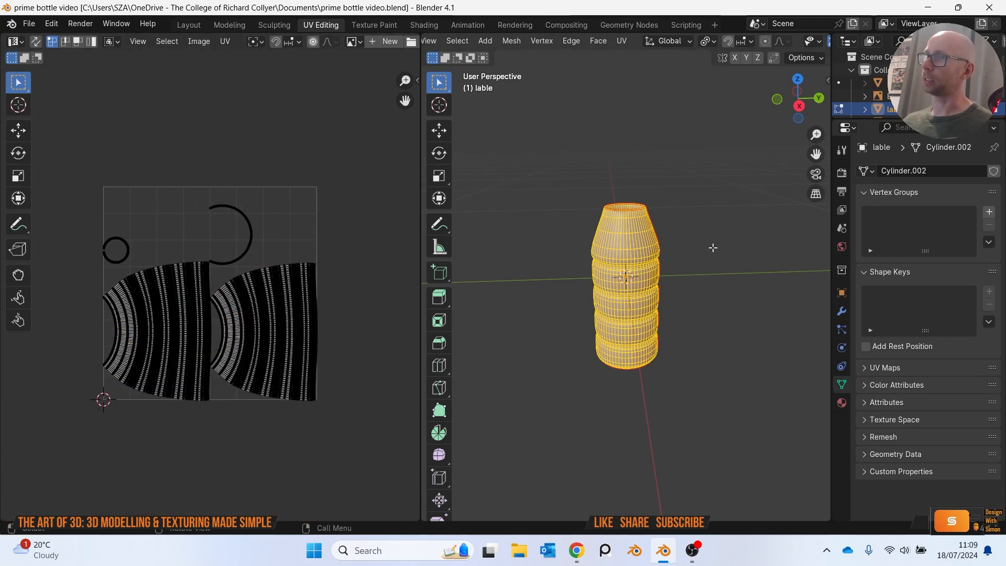
In Object Mode, give the lable object a new material with an Image Texture as its base color.
key(Tab)
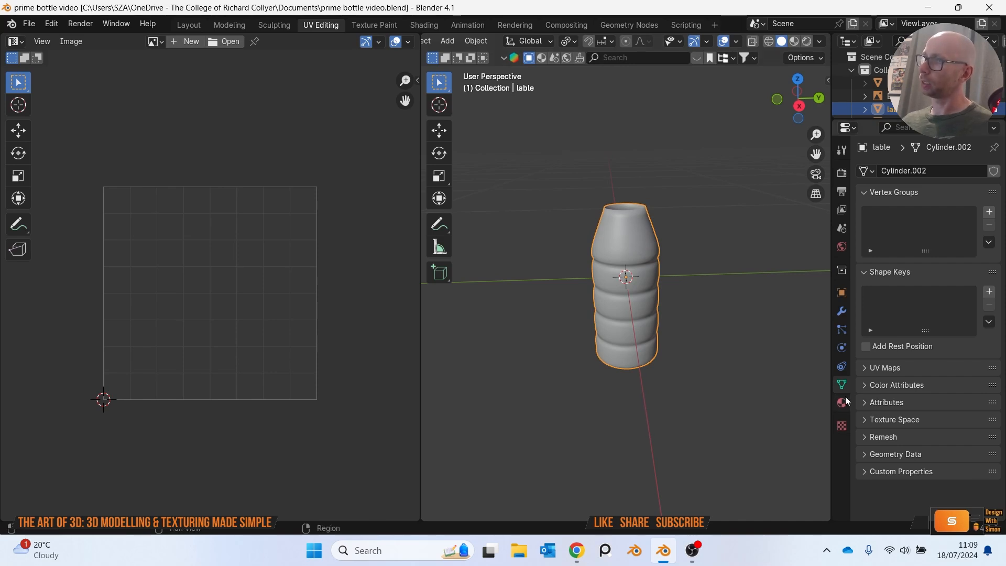
click(842, 402)
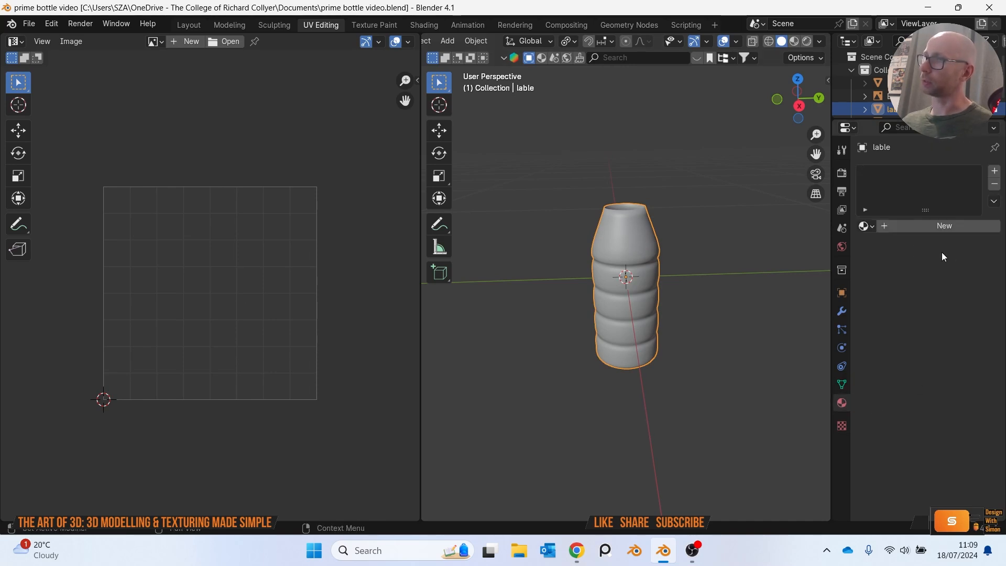
click(891, 228)
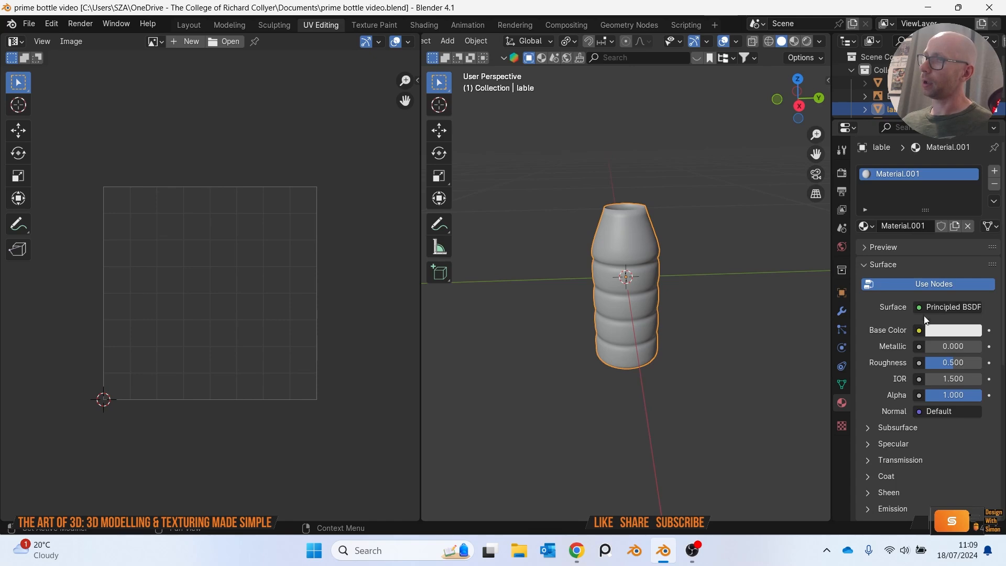
click(918, 333)
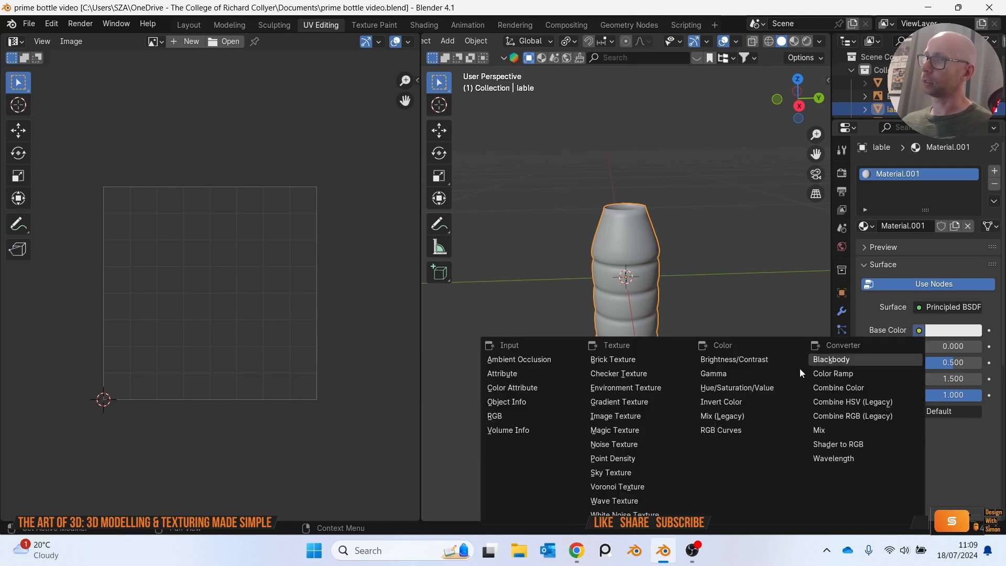
click(653, 415)
Load lable test.png from the desktop folder "referene images for new cad beginner seriese" as the base color image.
click(961, 346)
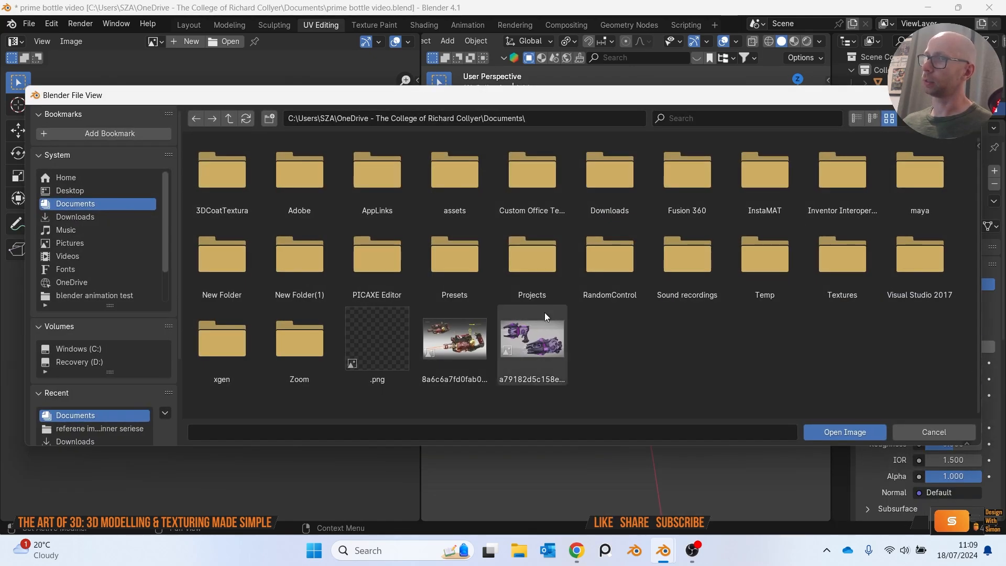
click(71, 191)
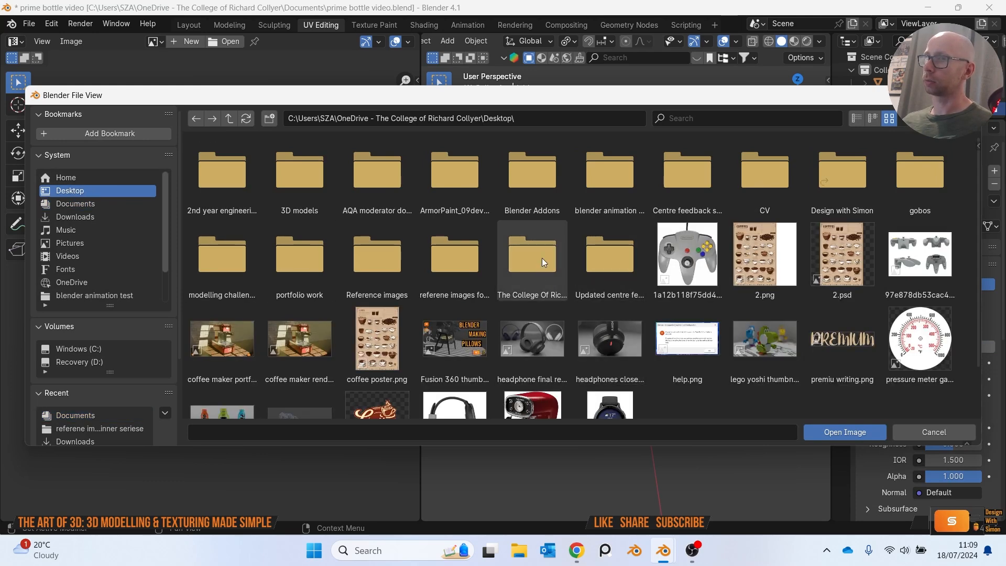
double_click(478, 260)
scroll(580, 315, down, 3)
double_click(515, 295)
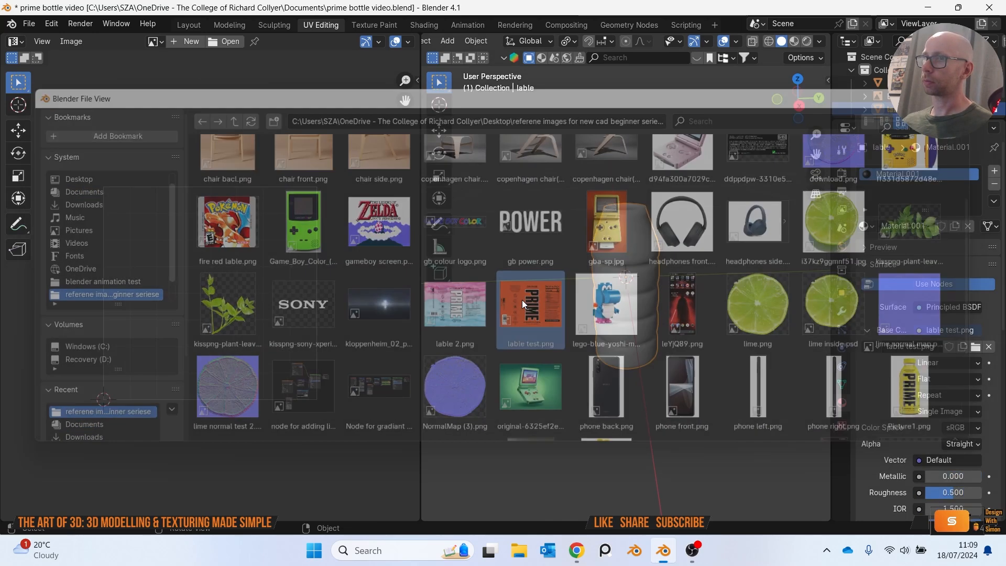
Show the 3D view in Material Preview and check how the label image sits on the bottle.
click(794, 41)
mouse_move(712, 151)
middle_down()
mouse_move(636, 258)
mouse_move(443, 250)
mouse_move(800, 237)
mouse_move(714, 193)
mouse_move(653, 249)
mouse_move(743, 261)
middle_up()
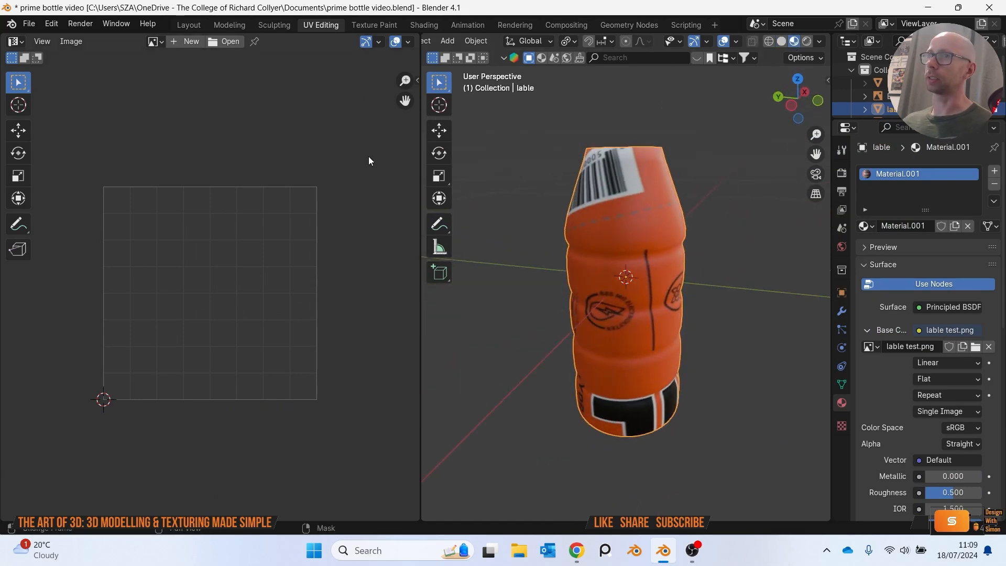
click(716, 159)
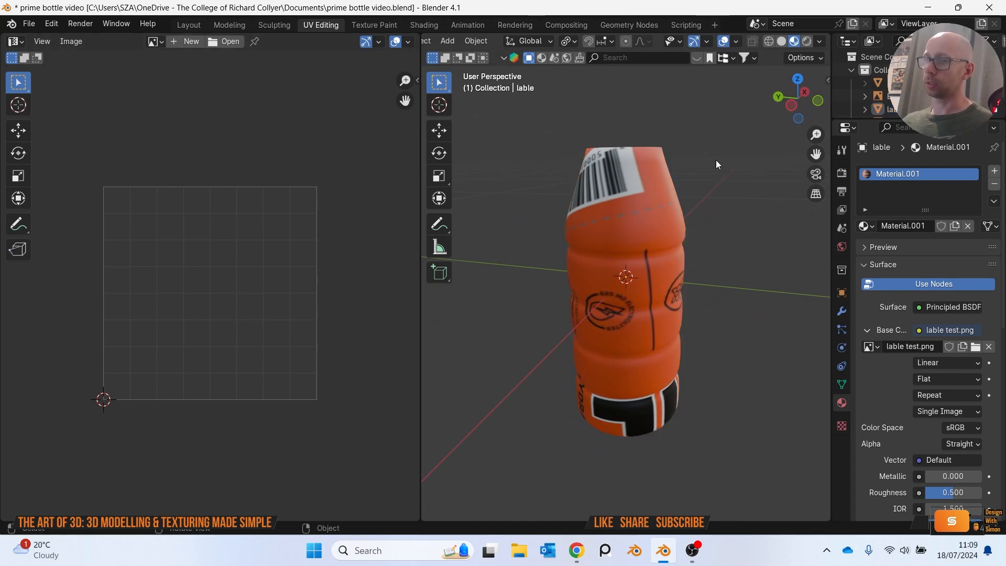
Open the lable object in Edit Mode and examine how its UV islands line up with the label image.
click(636, 222)
key(Tab)
scroll(240, 262, down, 3)
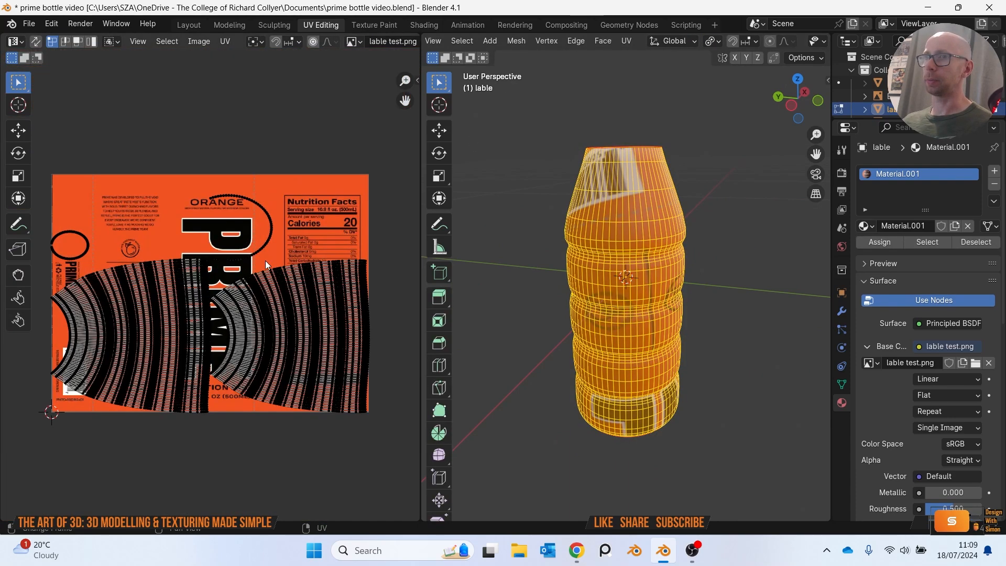
scroll(278, 334, up, 5)
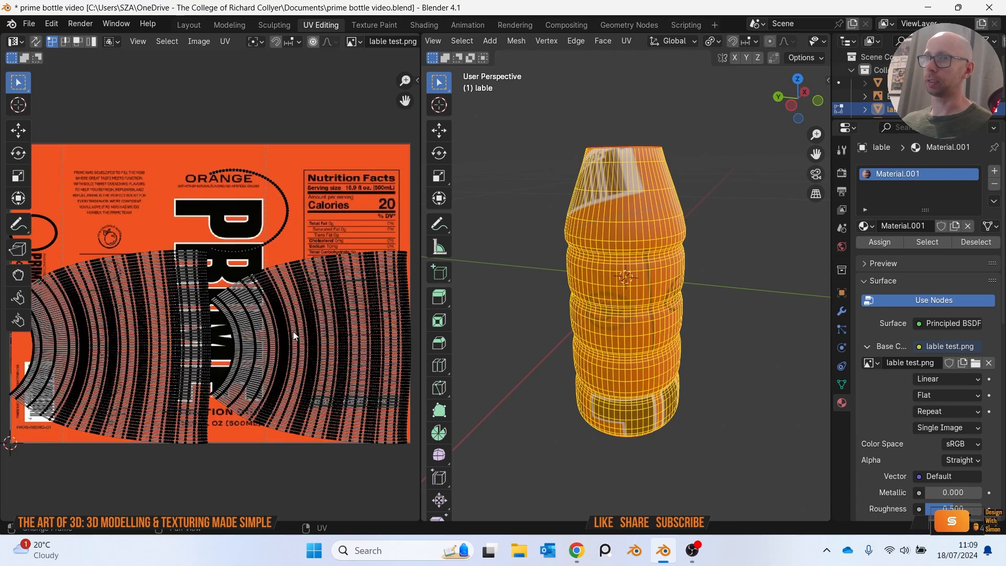
scroll(283, 326, down, 2)
scroll(263, 277, up, 7)
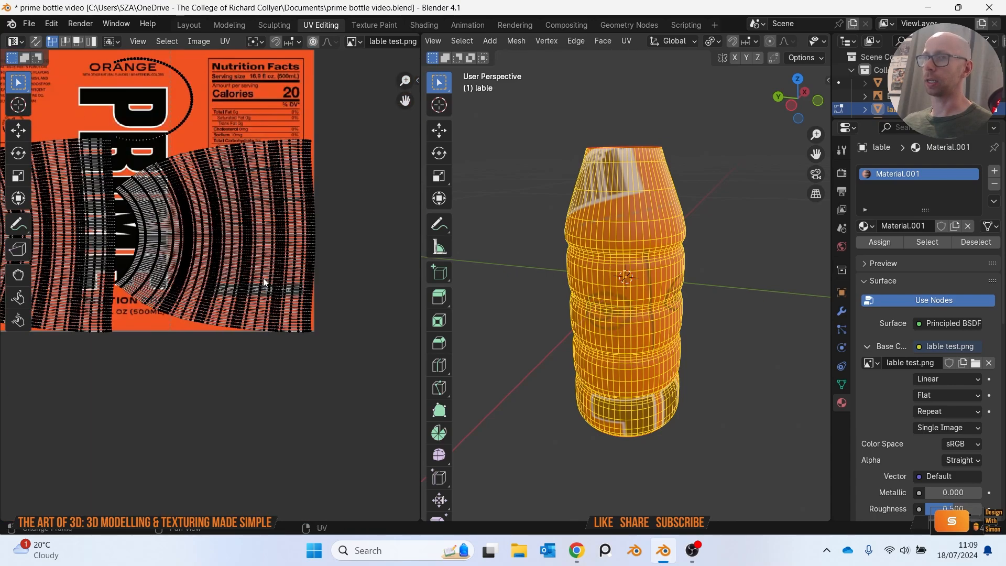
scroll(209, 297, down, 1)
scroll(307, 291, up, 6)
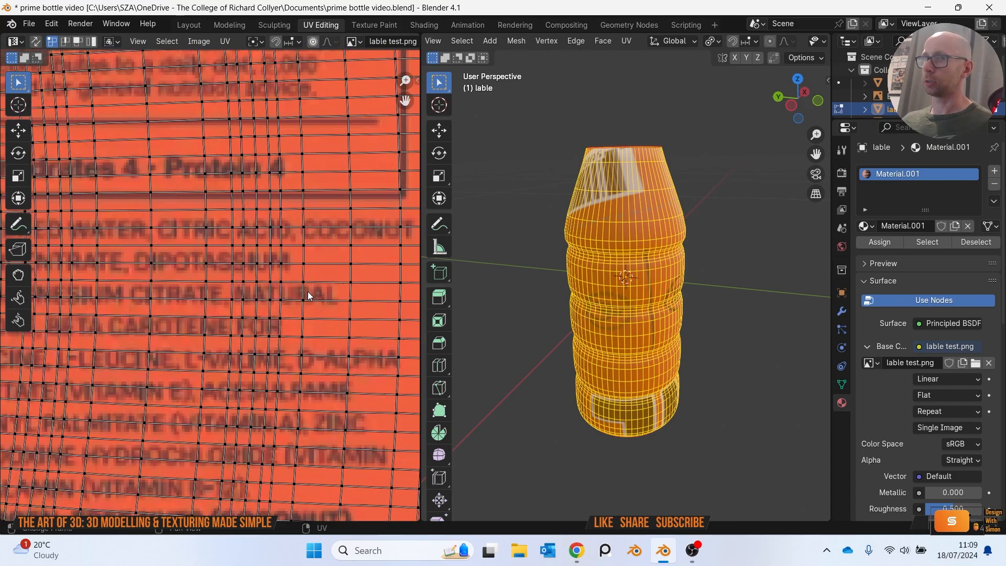
scroll(262, 288, down, 1)
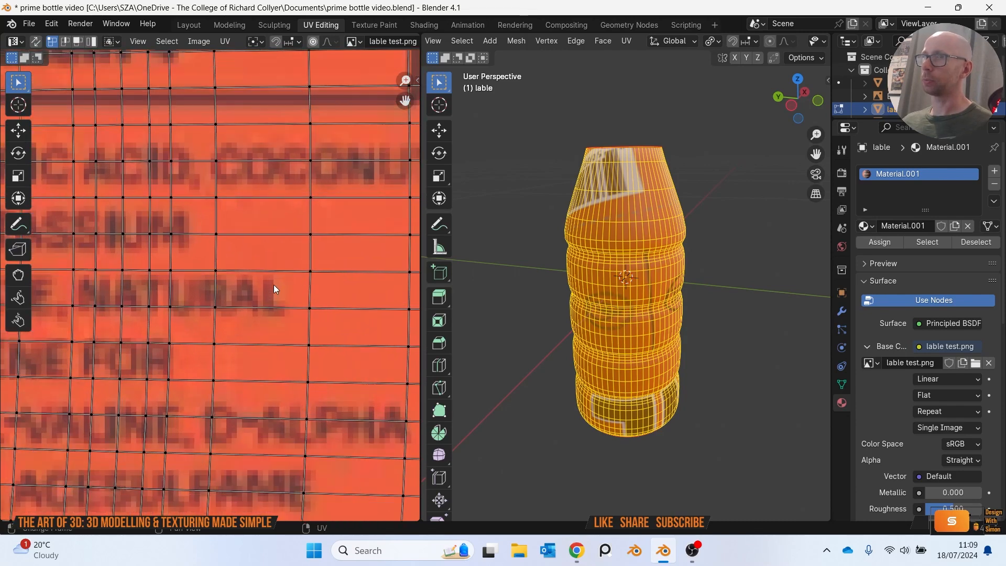
In the UV editor's edge selection mode, straighten edges of the label's UV grid around the ingredients text with repeated Align Auto operations.
scroll(240, 254, up, 2)
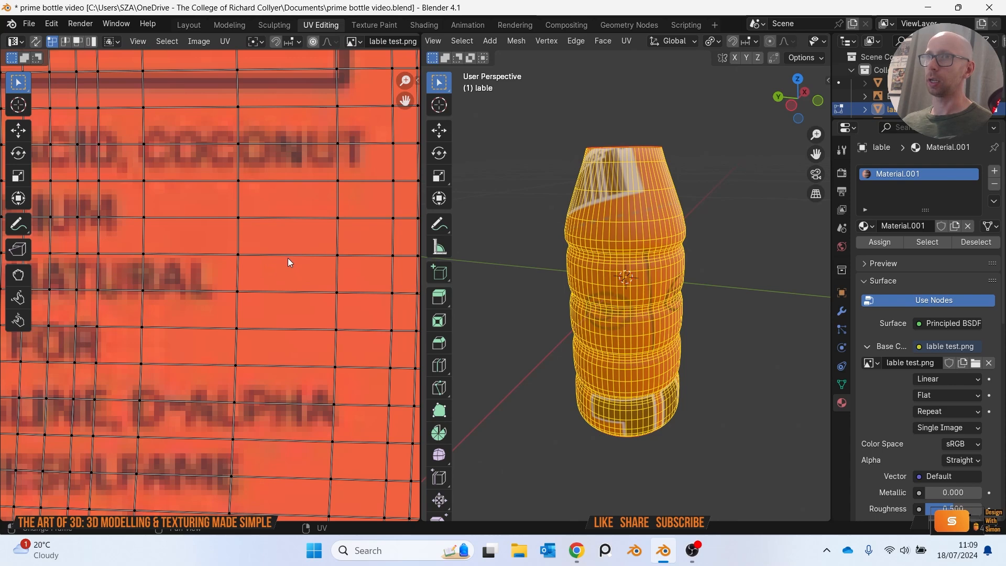
key(2)
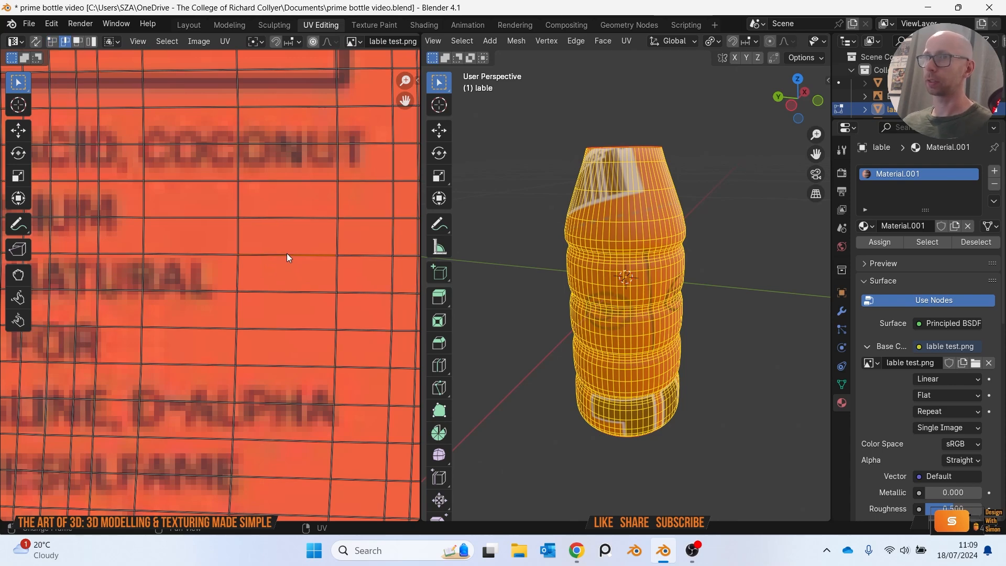
key(u)
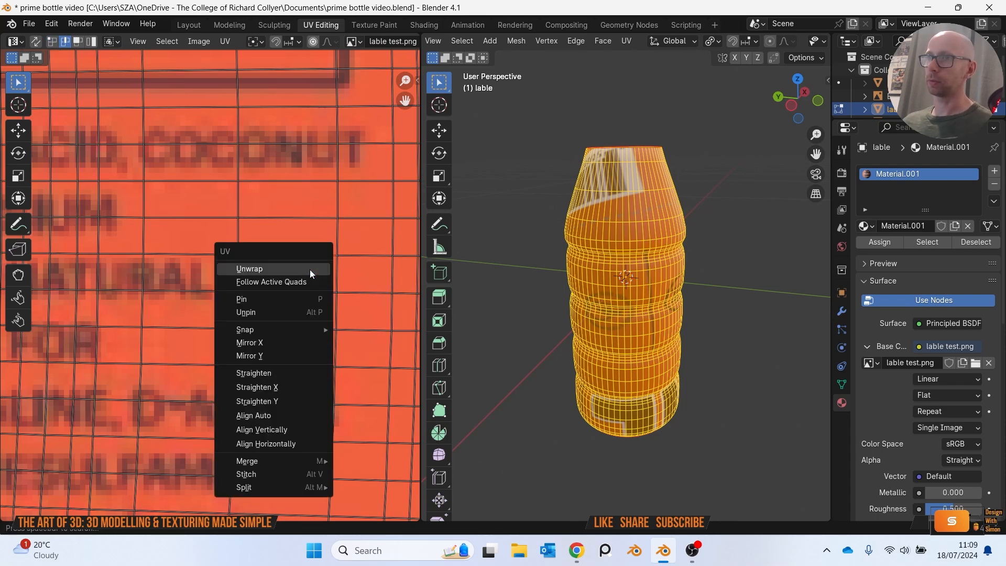
click(291, 414)
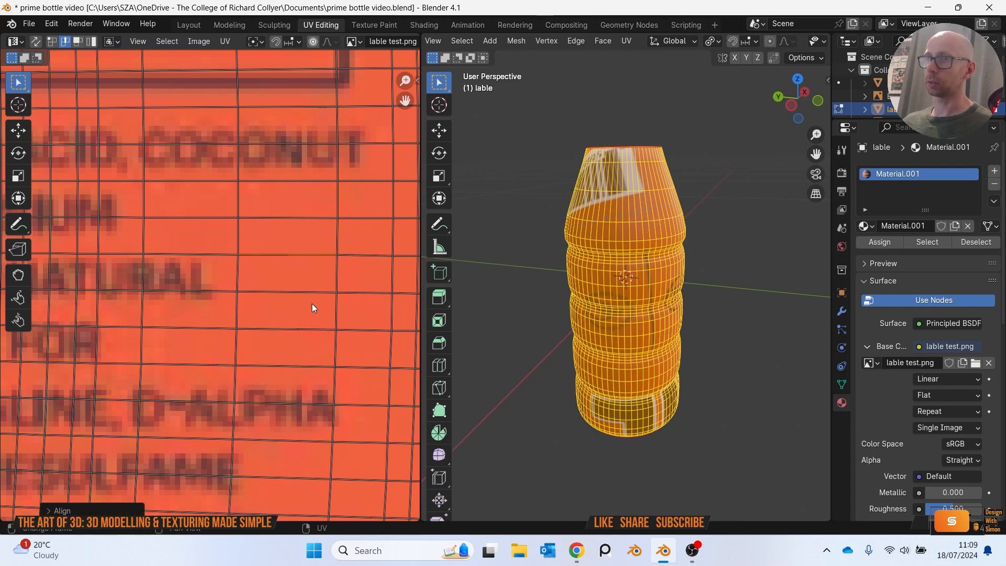
key(u)
click(313, 279)
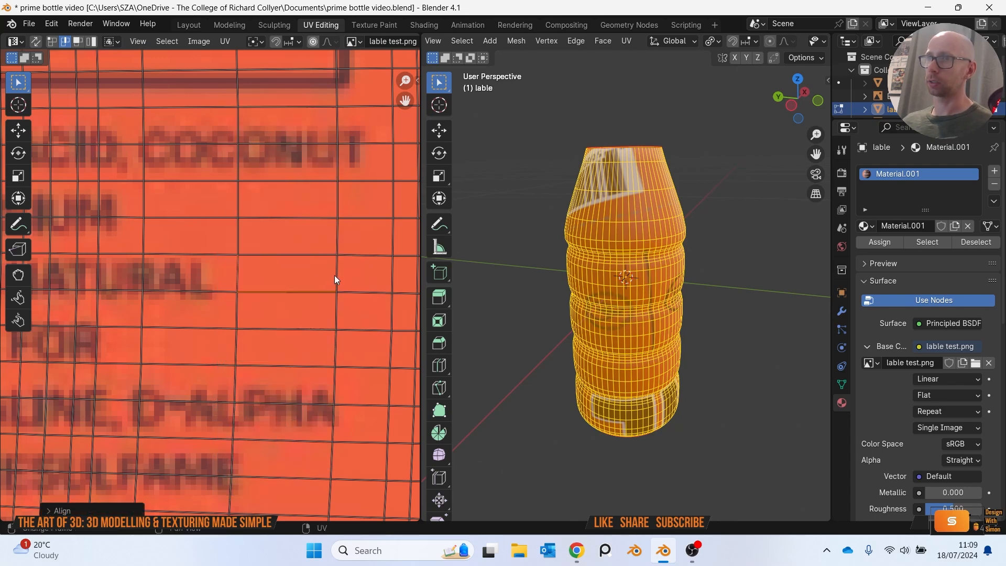
key(u)
click(319, 273)
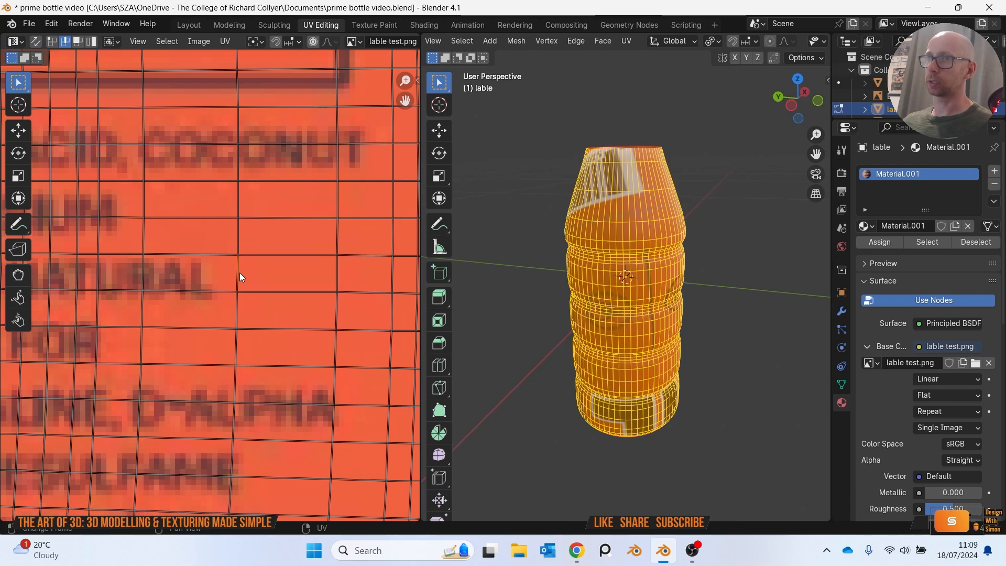
key(u)
click(263, 271)
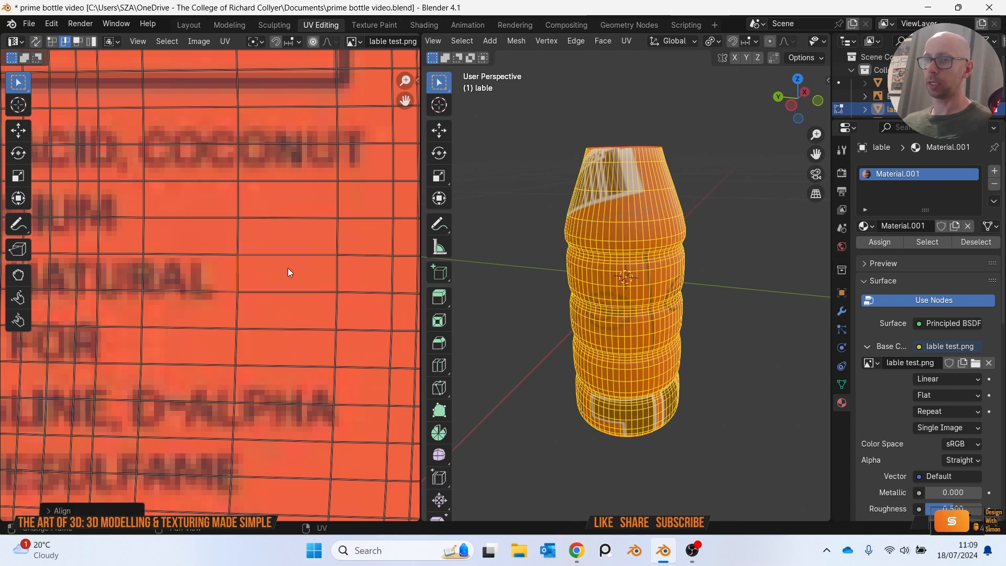
Apply Follow Active Quads to all label UVs, using the squared quad beside the ingredients text as the active face.
key(3)
click(294, 270)
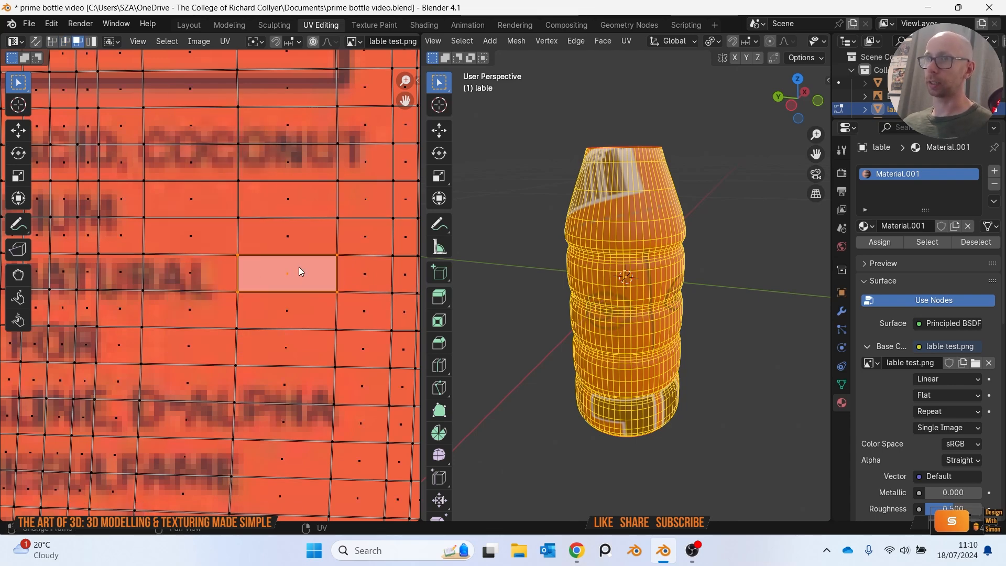
scroll(298, 266, down, 1)
scroll(299, 266, down, 1)
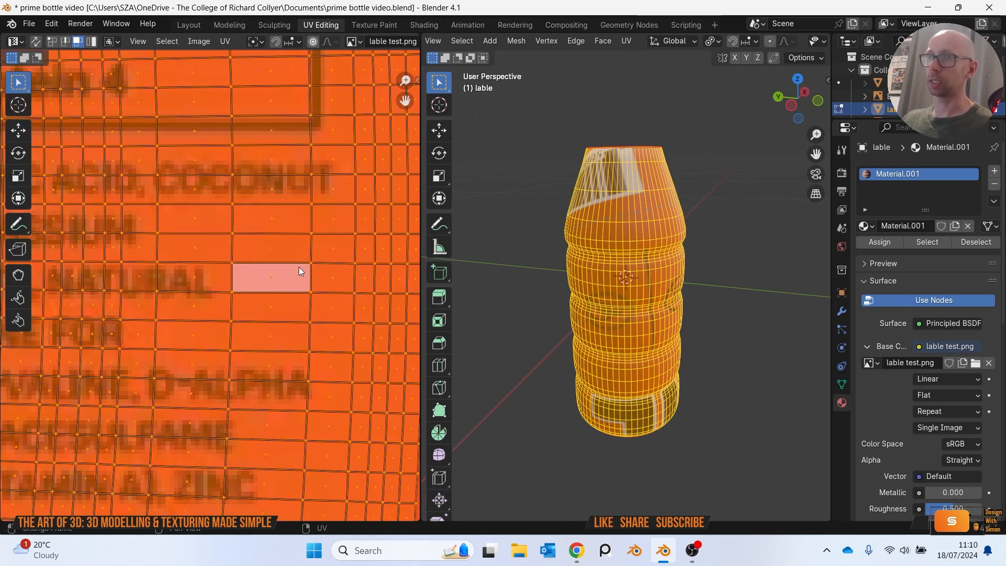
scroll(298, 266, down, 5)
key(a)
key(u)
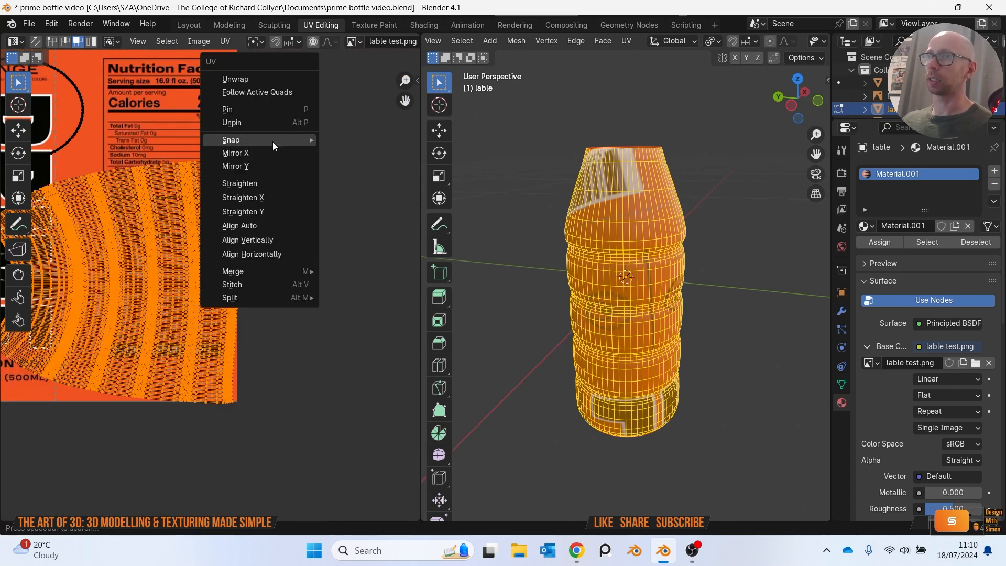
click(256, 92)
scroll(259, 123, down, 3)
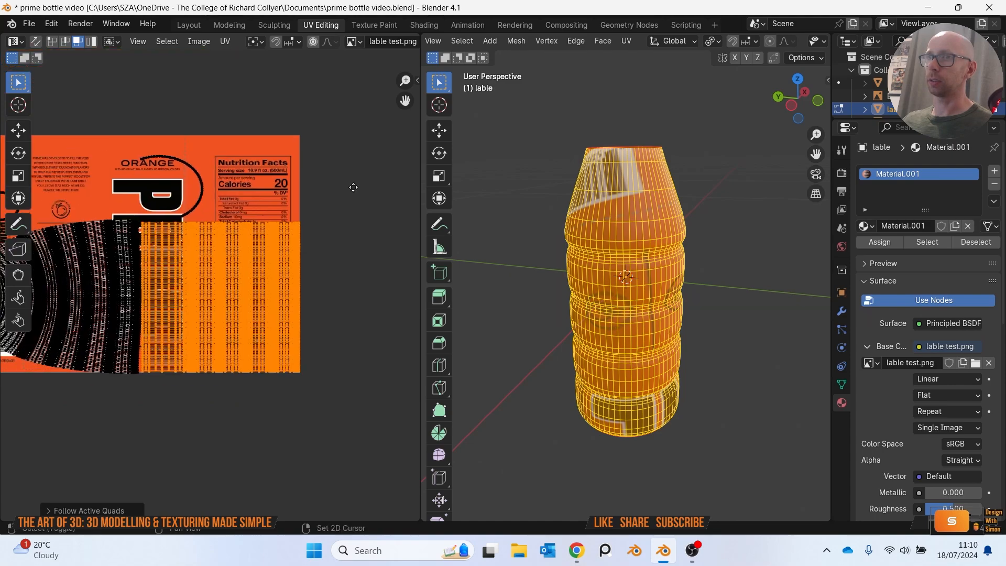
Move the straightened UV island off the label image into the empty space above it, then deselect it.
key(g)
click(284, 470)
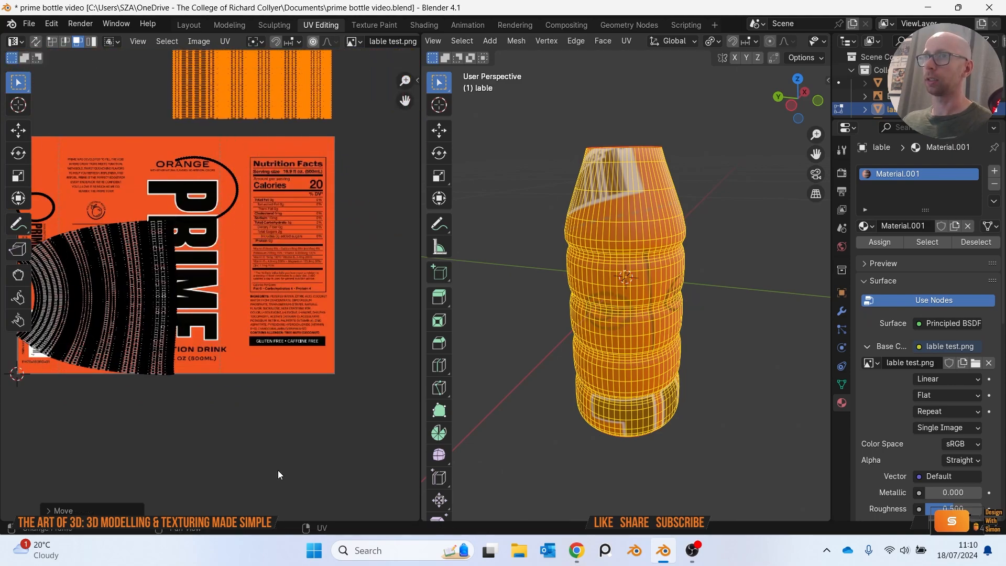
scroll(325, 477, down, 2)
middle_drag(355, 323, 363, 391)
scroll(318, 276, up, 3)
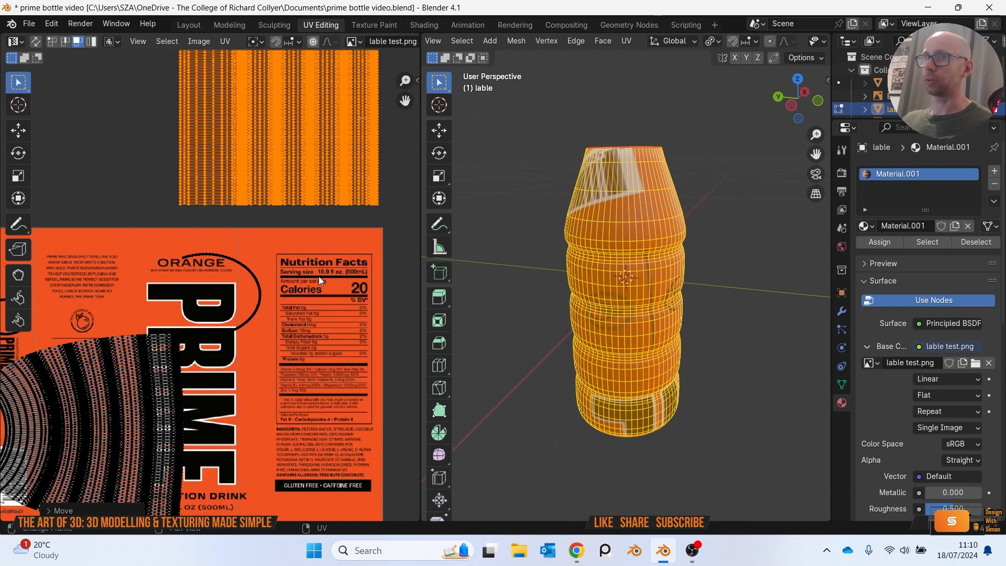
click(397, 250)
Straighten the upper and lower edges of one quad in the curved island over the PRIME lettering with Align Auto.
scroll(384, 264, down, 2)
scroll(244, 448, up, 8)
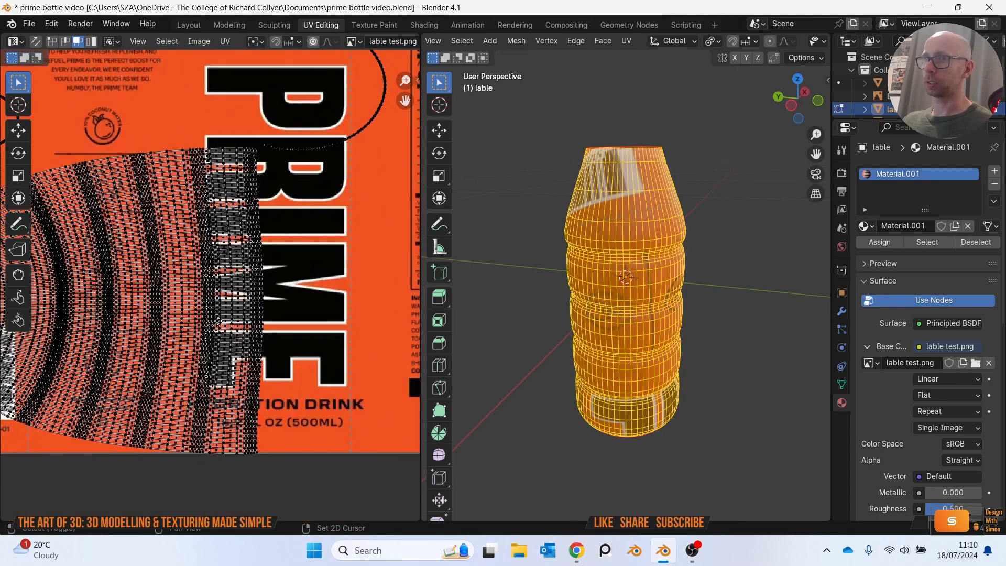
scroll(237, 350, up, 3)
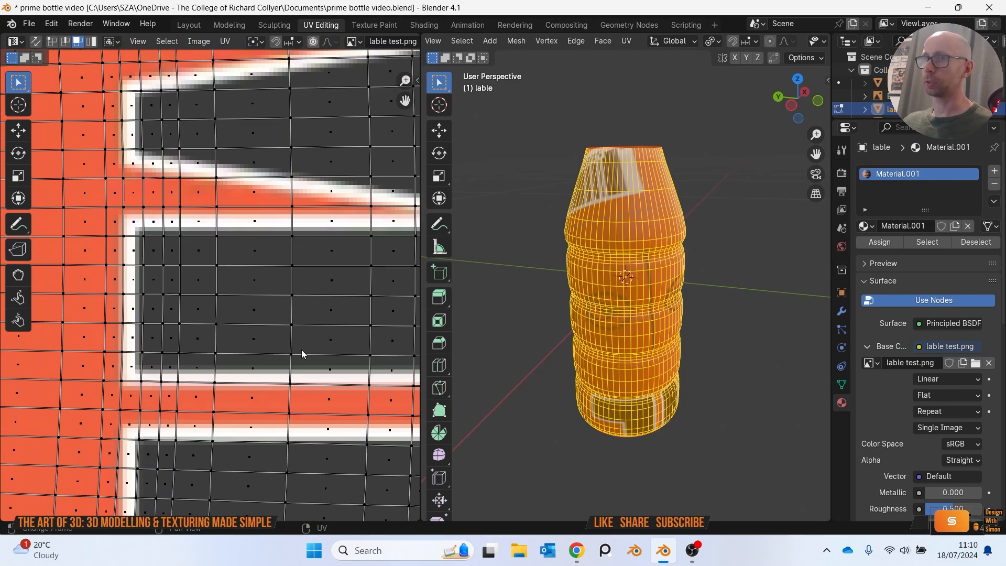
scroll(280, 350, up, 3)
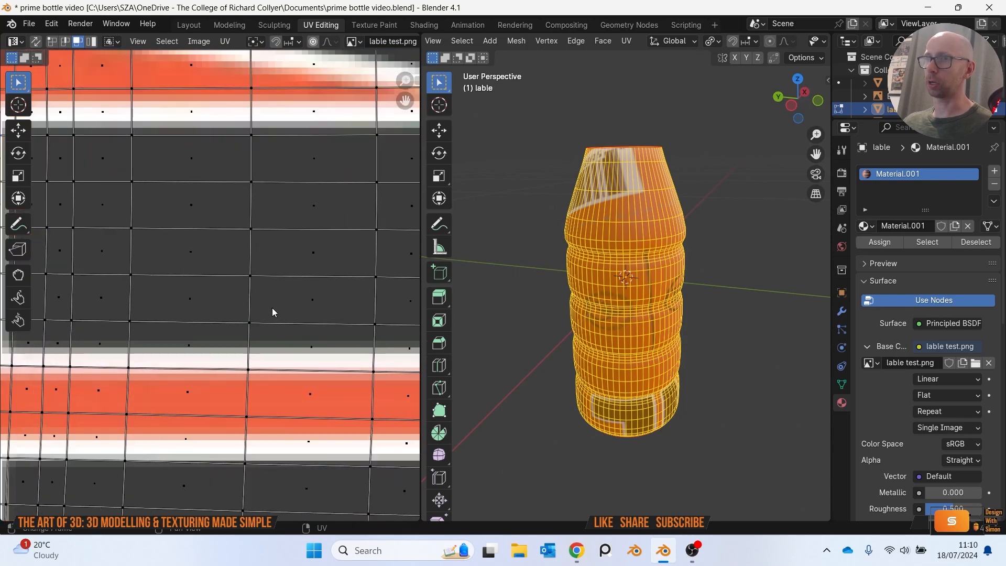
middle_drag(321, 323, 256, 332)
key(2)
right_click(268, 292)
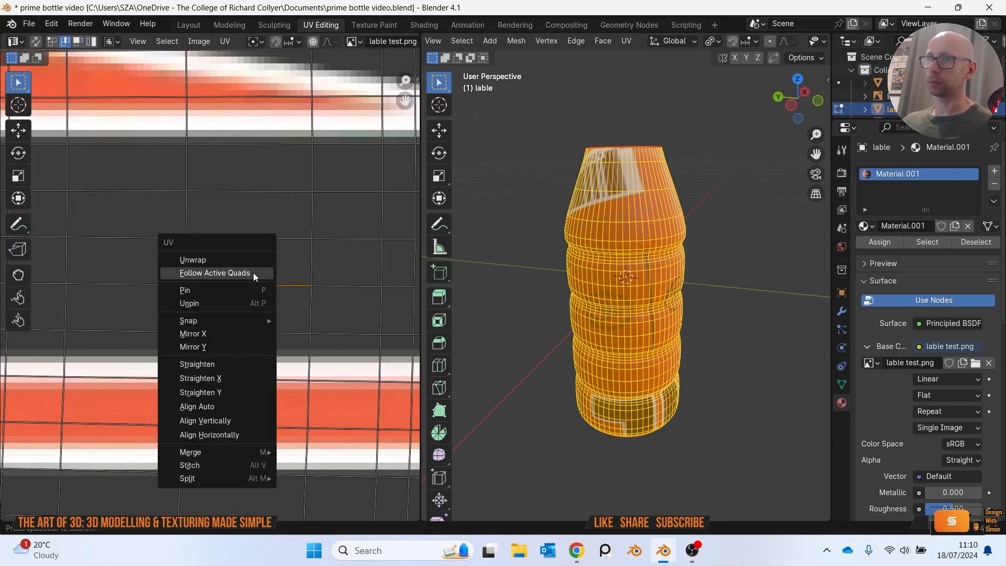
click(246, 406)
click(275, 334)
right_click(276, 312)
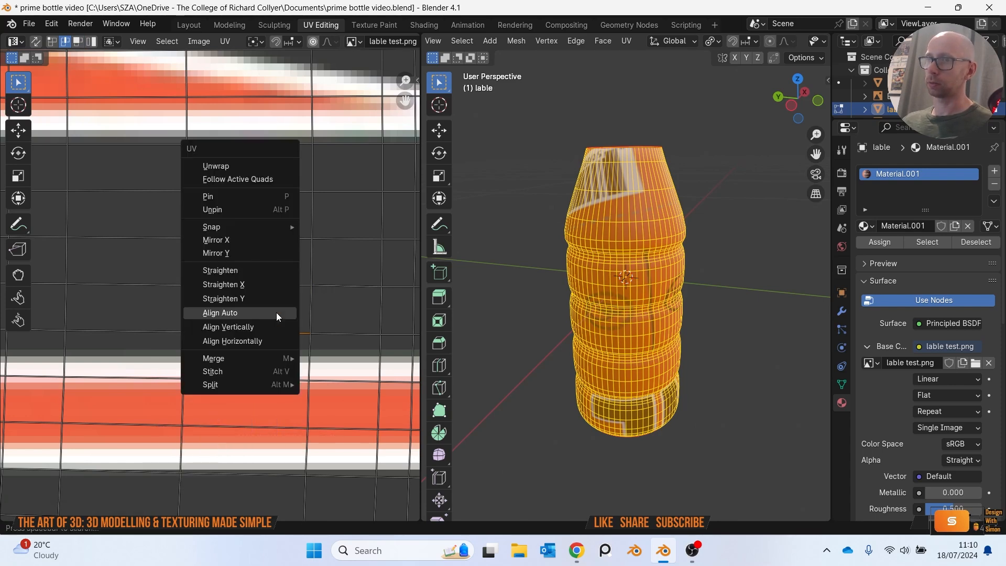
click(276, 313)
Straighten the two side edges of the same quad with Align Auto so that it forms a rectangle.
click(309, 309)
right_click(256, 308)
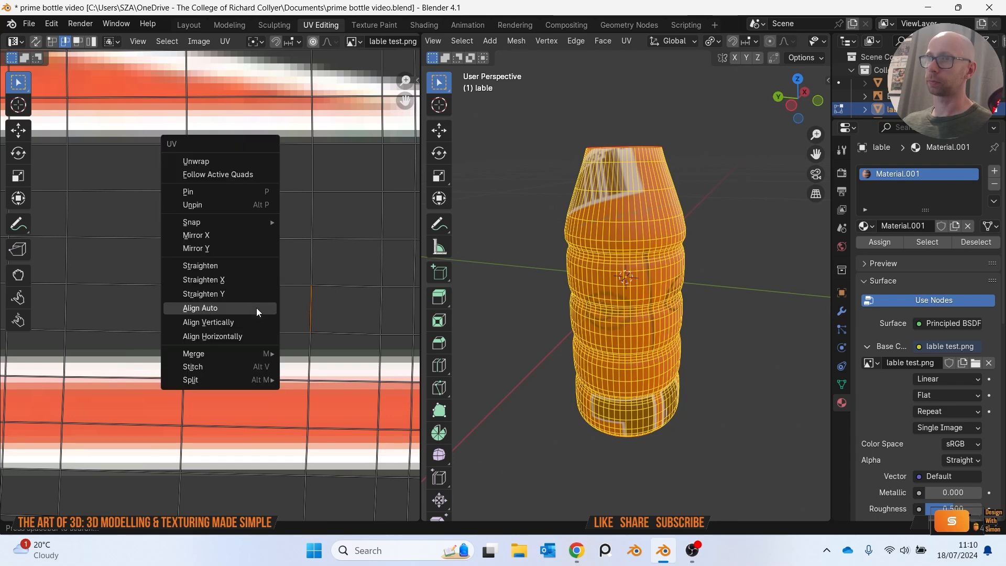
click(256, 307)
click(193, 312)
right_click(217, 312)
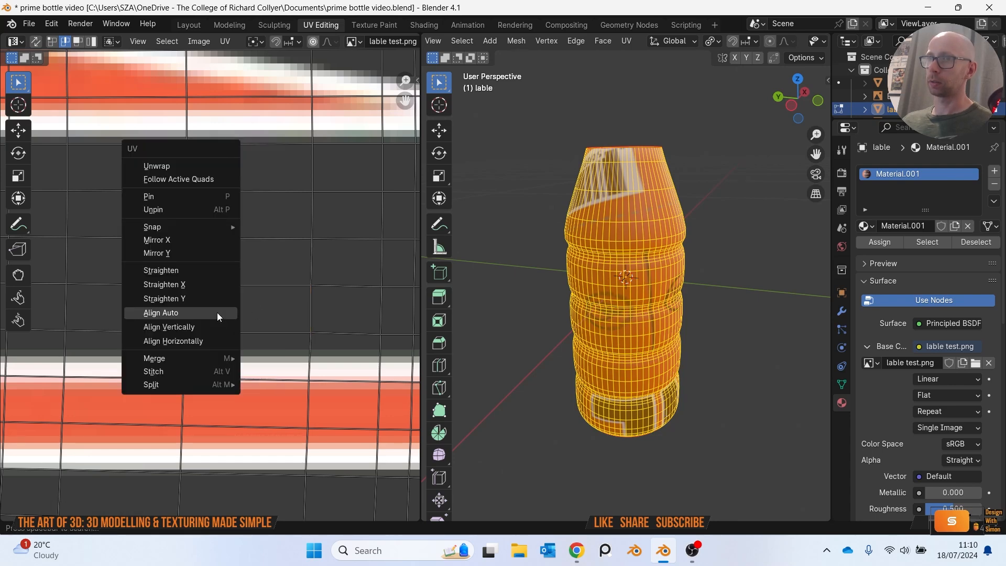
click(217, 312)
Make the squared quad the active face and straighten the curved island with Follow Active Quads on all UVs.
key(3)
click(228, 312)
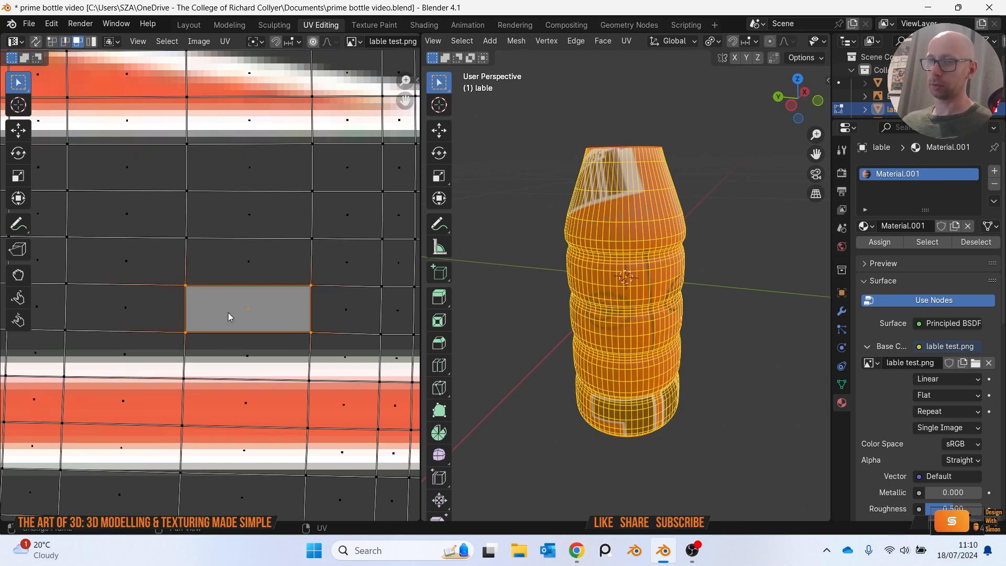
key(a)
right_click(228, 312)
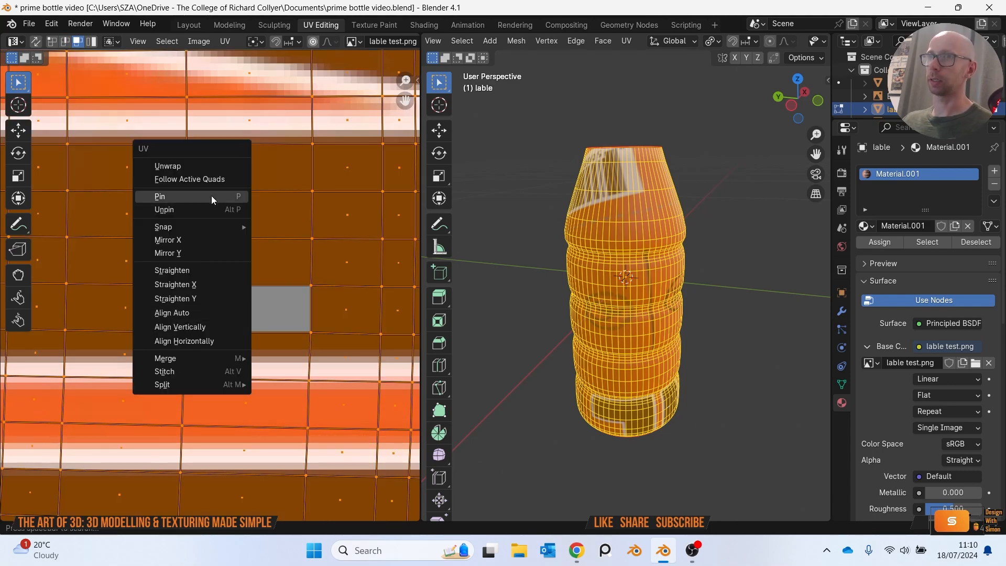
click(215, 179)
scroll(209, 222, down, 6)
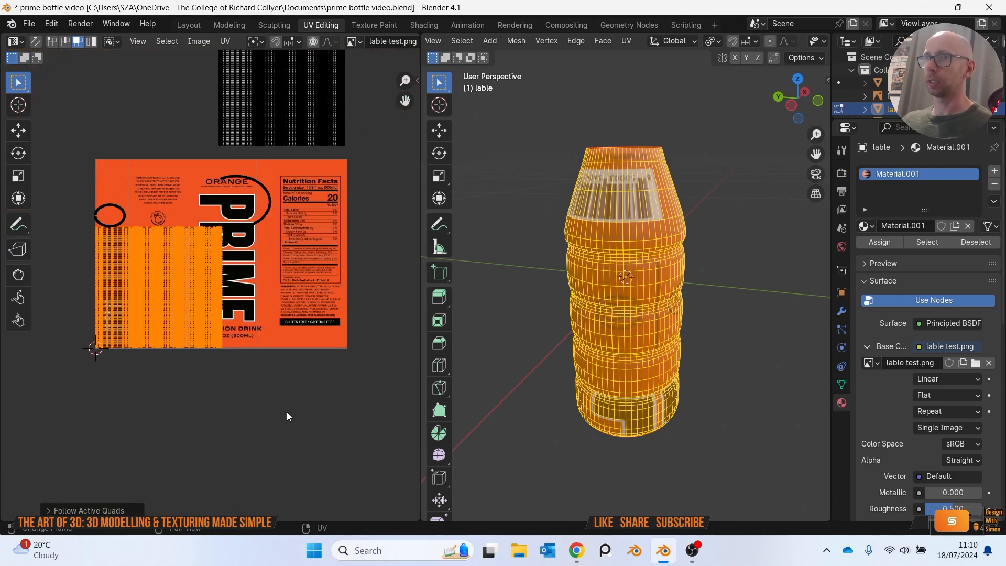
click(287, 412)
Select the small ring-shaped UV island and move it off the label image, beside its left edge.
scroll(244, 329, up, 7)
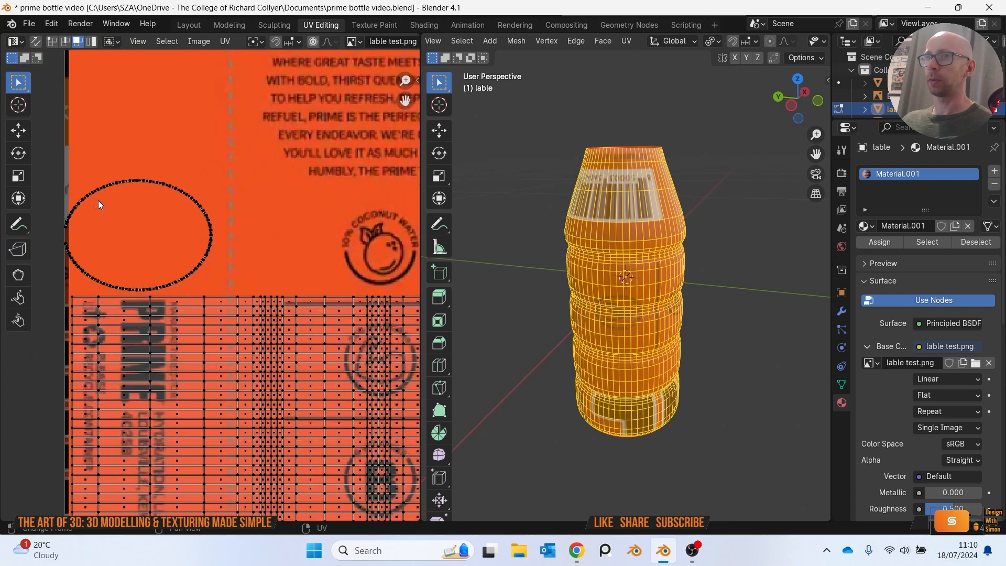
scroll(107, 188, down, 1)
drag(96, 171, 299, 298)
key(g)
click(187, 293)
Select the large ring-shaped UV island around the P of PRIME and move it above the label image.
scroll(186, 293, down, 6)
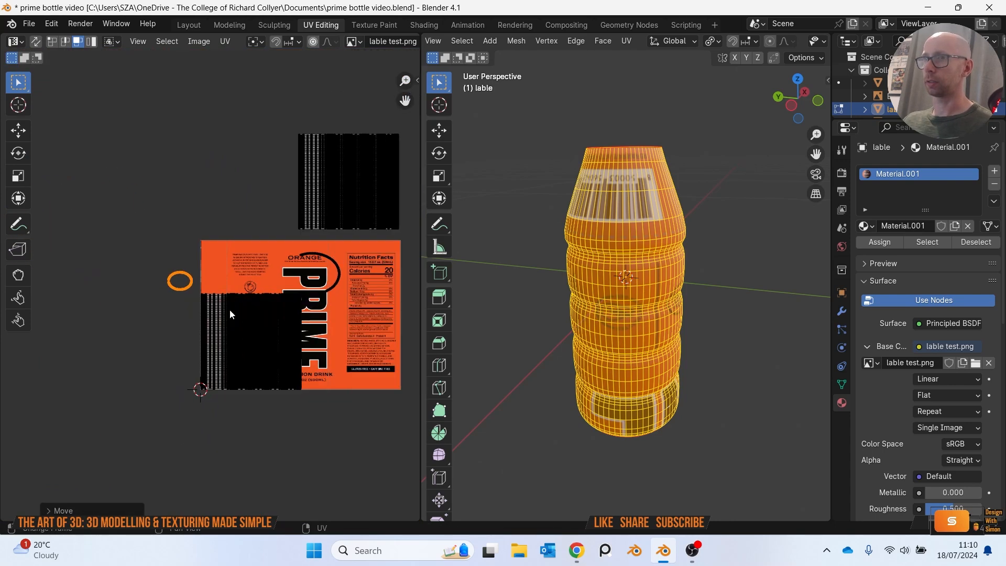
middle_drag(229, 310, 126, 323)
scroll(215, 289, up, 4)
drag(168, 218, 326, 343)
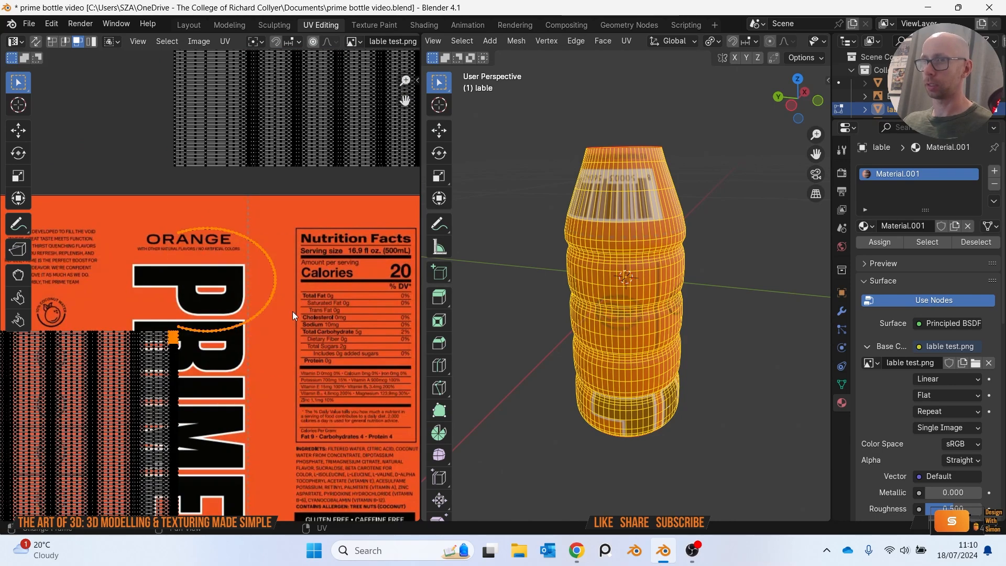
drag(151, 217, 290, 282)
scroll(219, 341, up, 2)
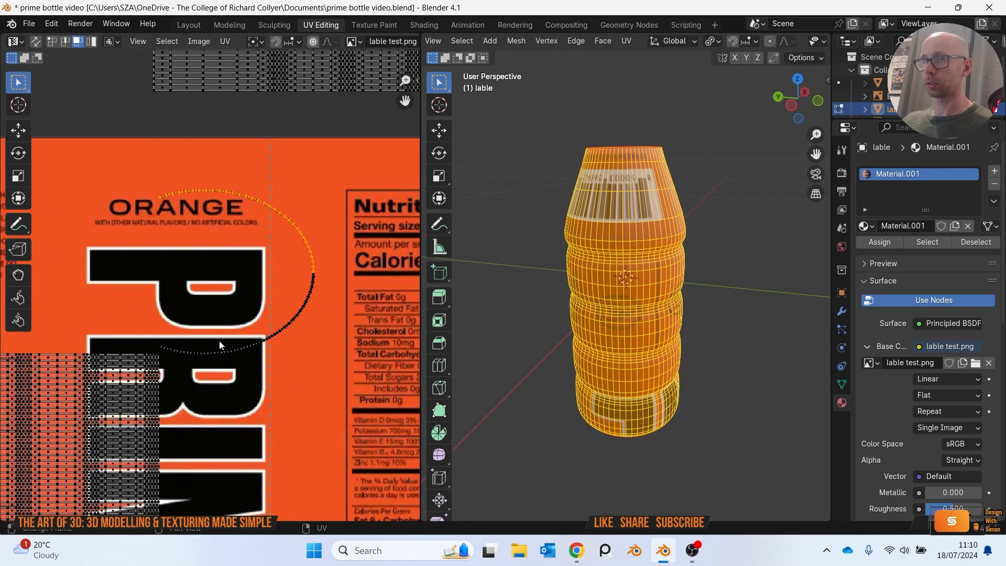
drag(184, 357, 320, 183)
shift+drag(177, 345, 262, 384)
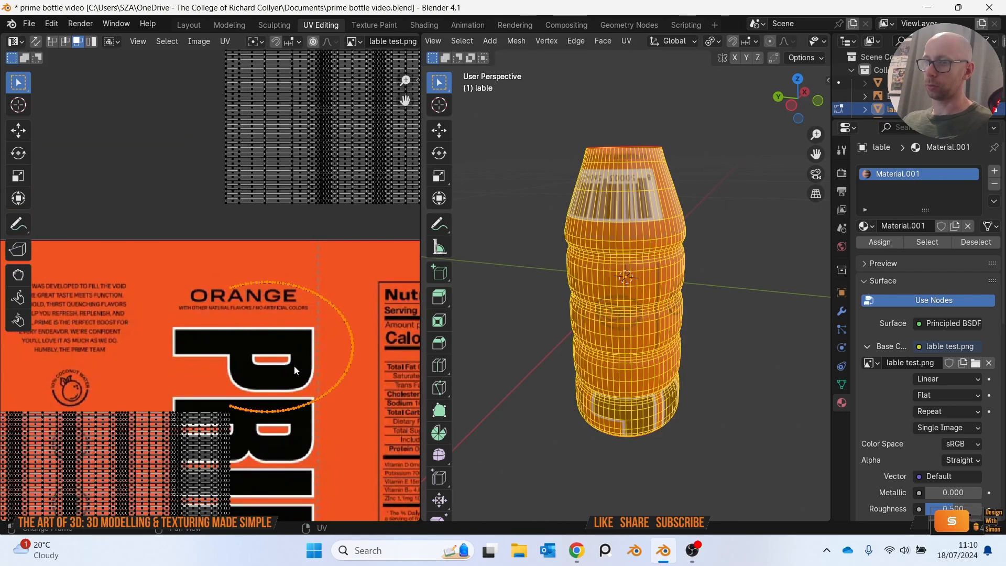
key(g)
click(143, 243)
Select the straightened island remaining on the label image and move it over the PRIME lettering in the centre.
scroll(318, 385, down, 4)
click(319, 385)
middle_drag(319, 385, 356, 293)
scroll(171, 265, up, 3)
scroll(136, 263, down, 2)
drag(105, 239, 318, 419)
key(g)
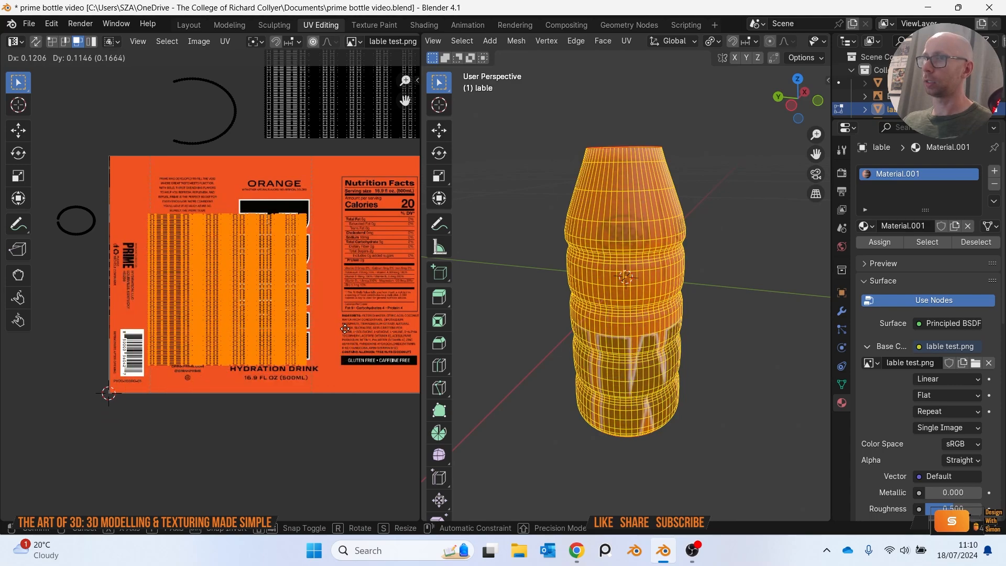
click(399, 319)
middle_drag(309, 291, 271, 308)
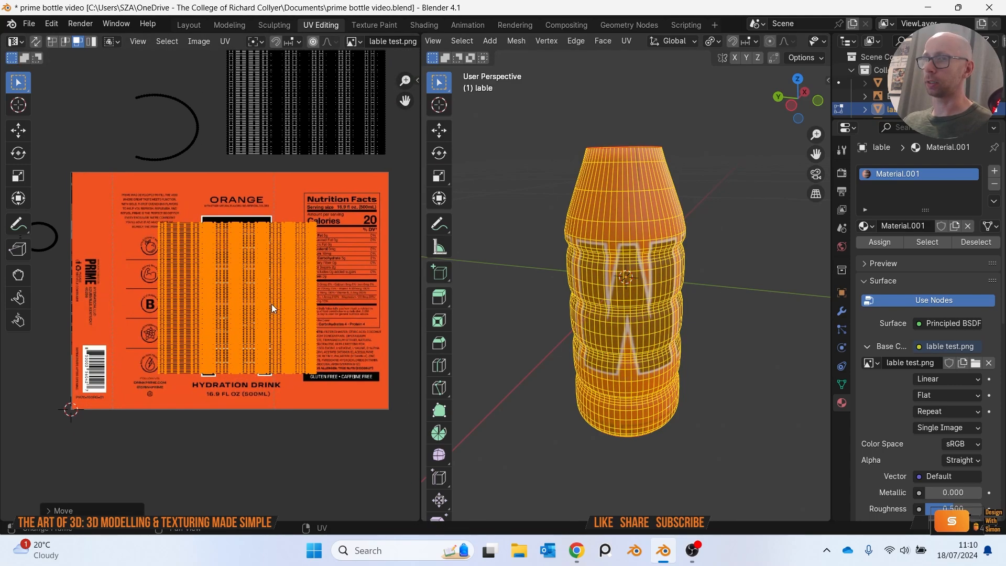
Scale the selected UV island up to about the label image's height and rotate it 90 degrees.
key(s)
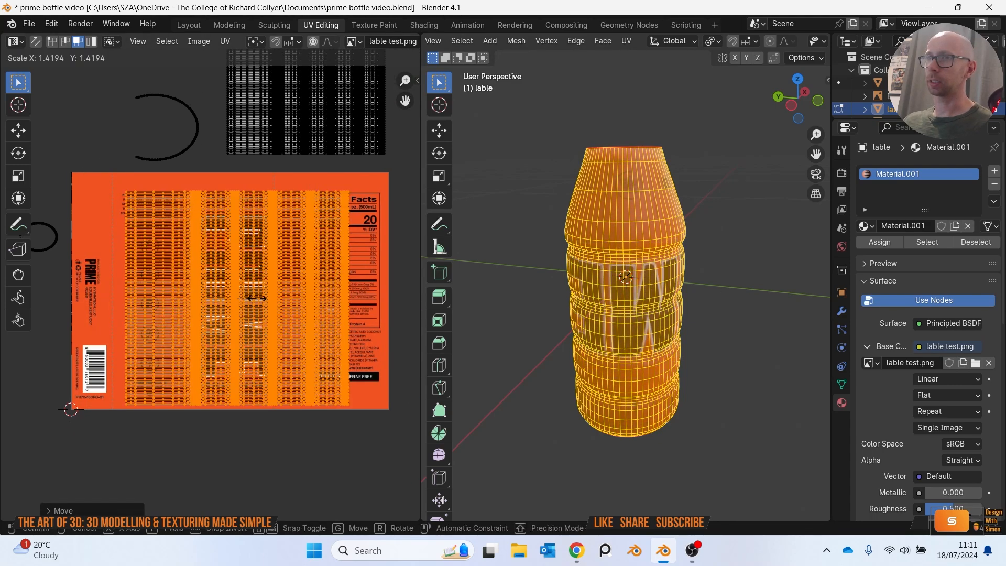
click(257, 300)
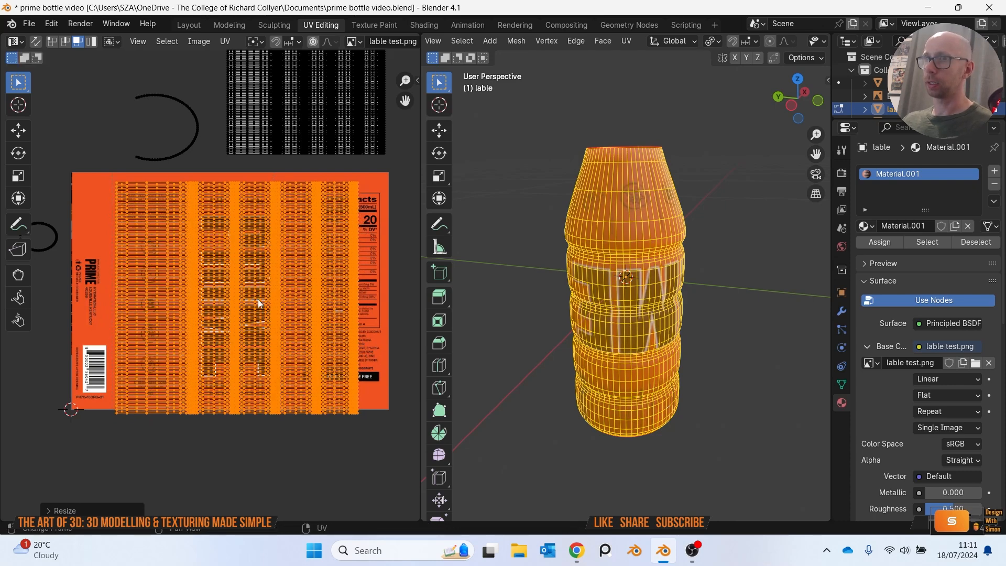
middle_drag(562, 377, 545, 358)
key(r)
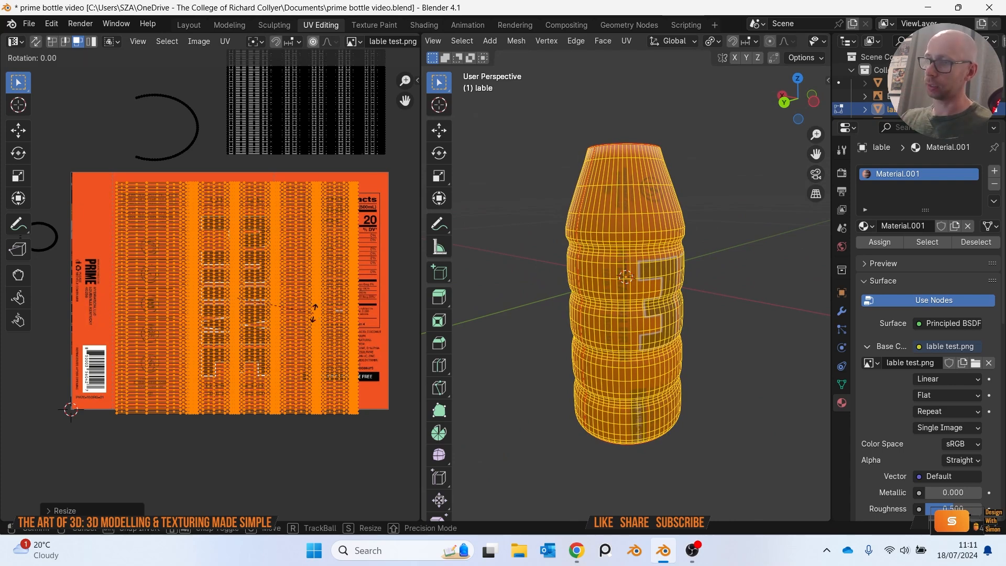
text(90)
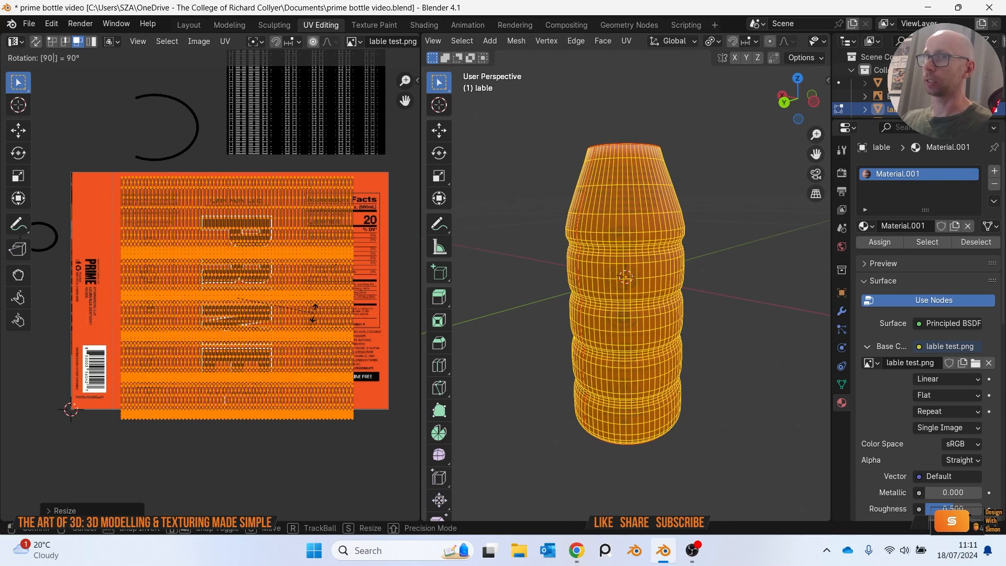
key(Return)
middle_drag(626, 365, 420, 349)
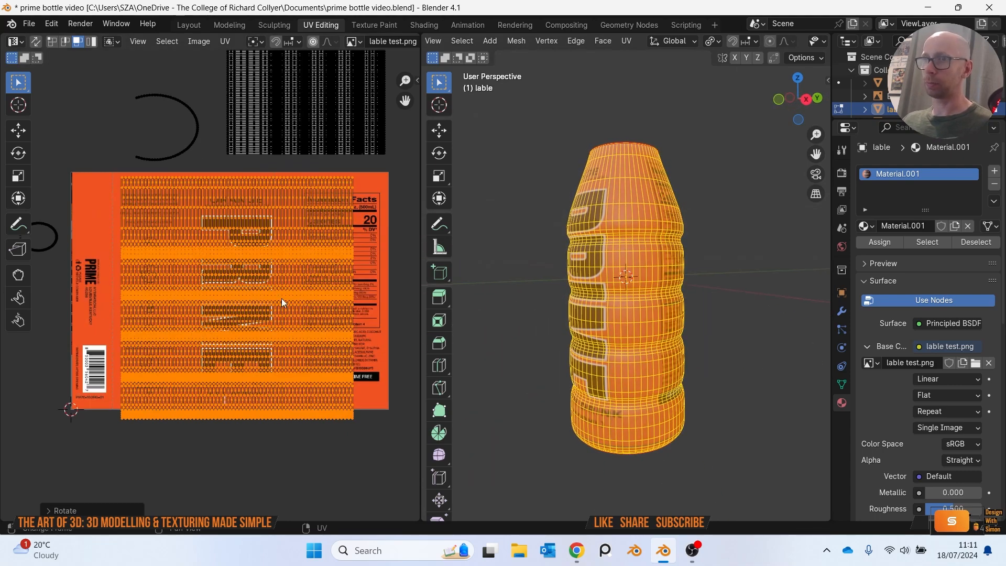
Scale the island by about 1.0075 along Y and move it slightly upward on the label image.
key(s)
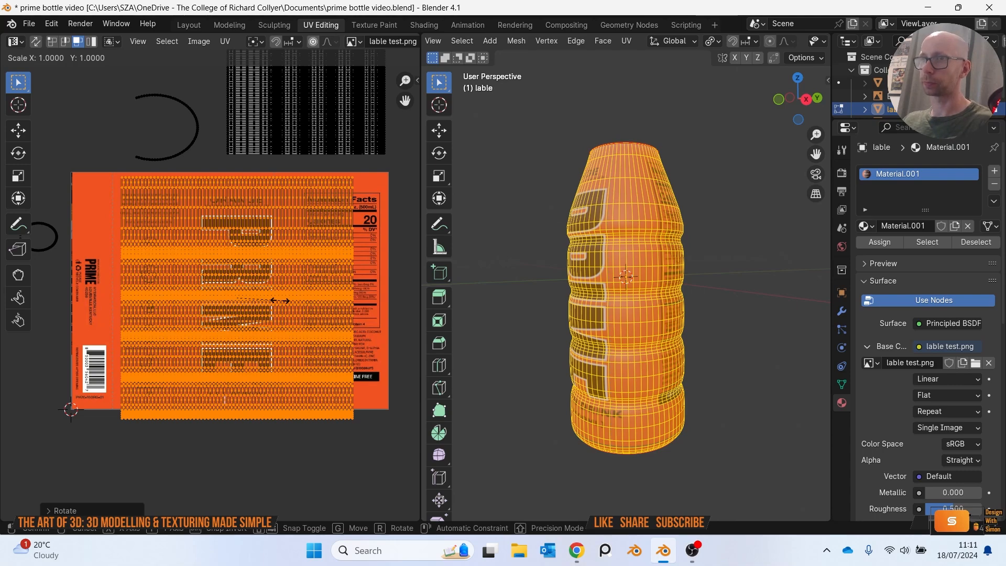
key(y)
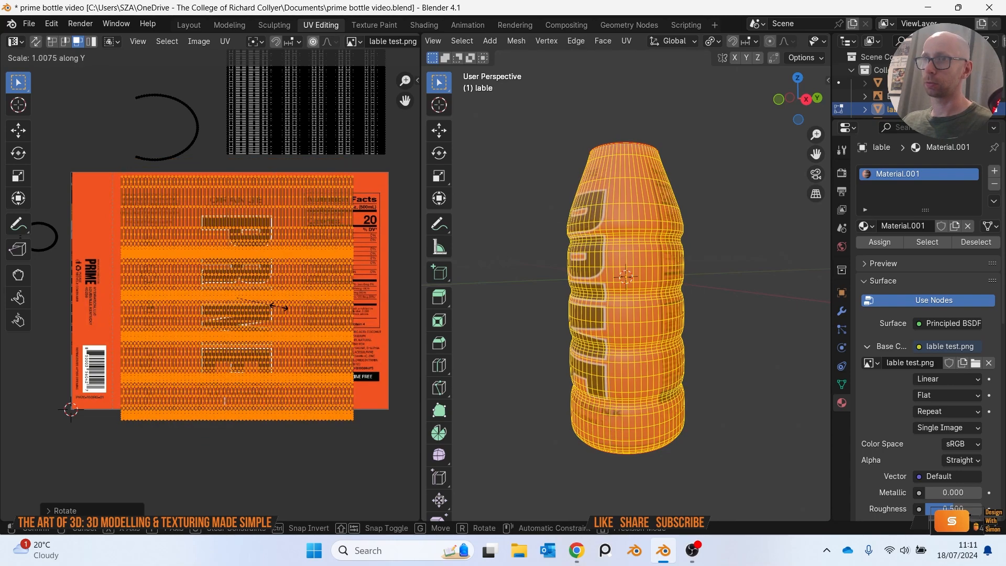
click(278, 307)
key(g)
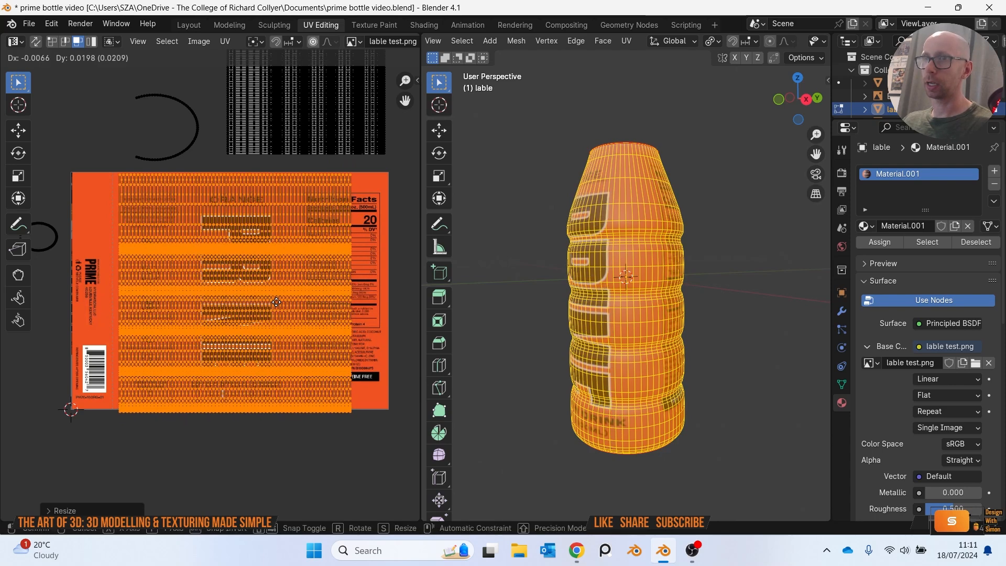
click(277, 306)
Fine-tune the island's vertical fit: scale it along Y by about 0.96, nudge it upward, and scale it along Y by about 1.03.
key(s)
key(y)
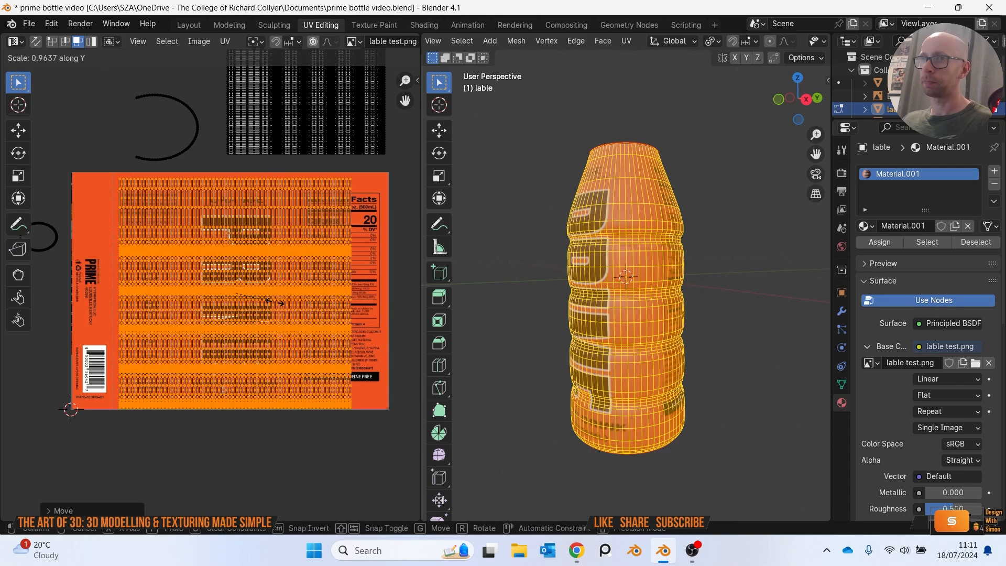
click(275, 301)
key(g)
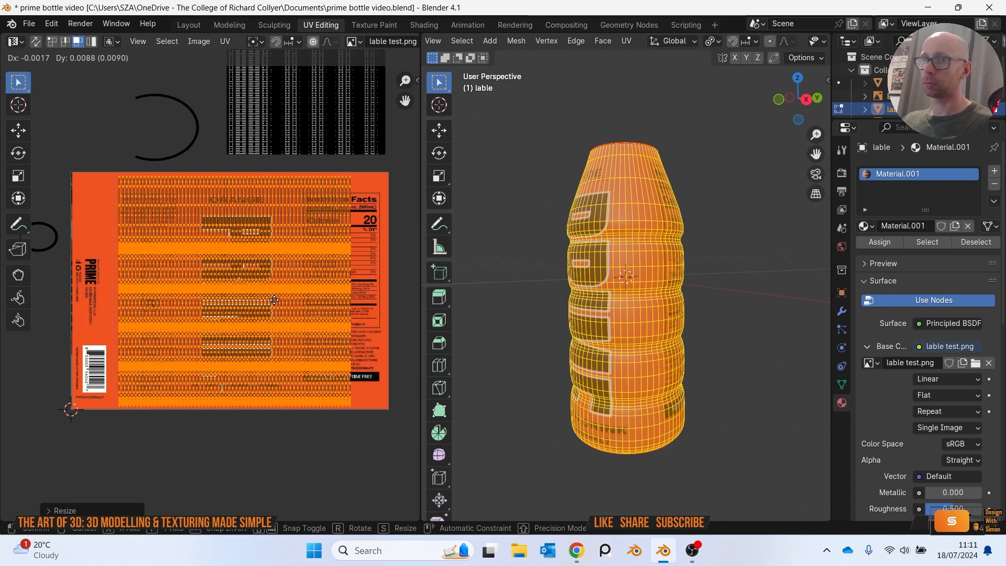
click(275, 300)
key(s)
key(y)
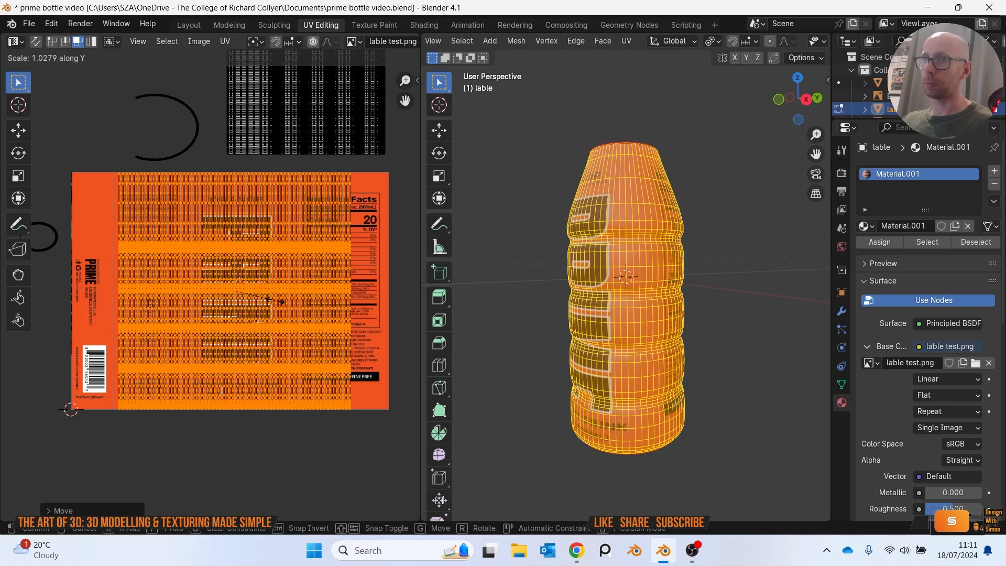
click(281, 302)
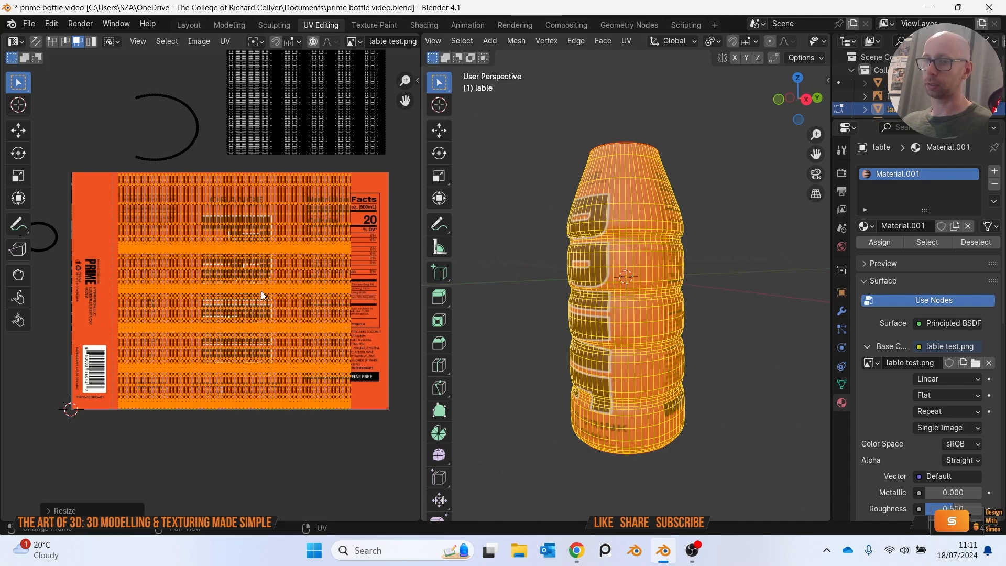
Stretch the selected UV island along X to the label image's full width and align it horizontally with the image.
key(s)
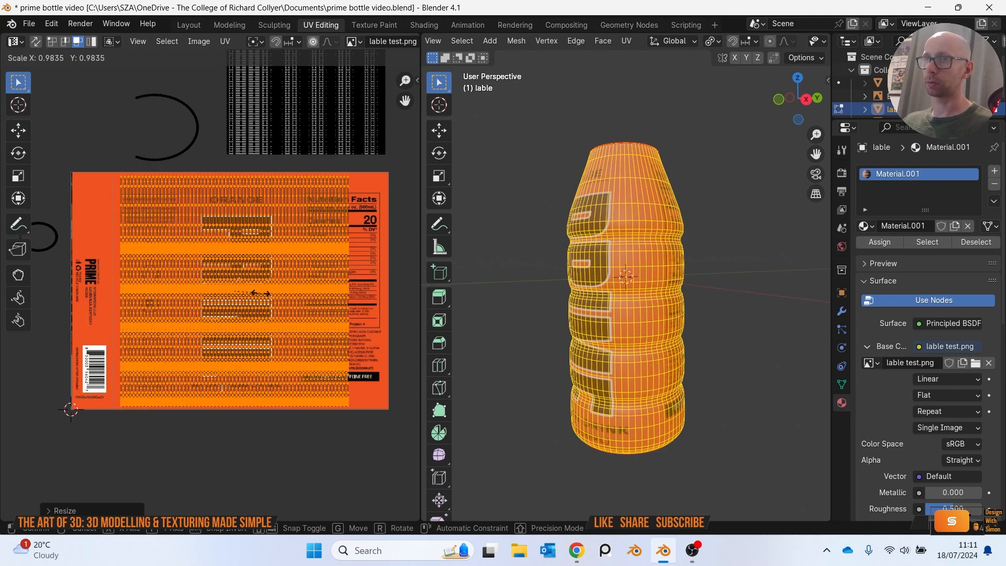
key(x)
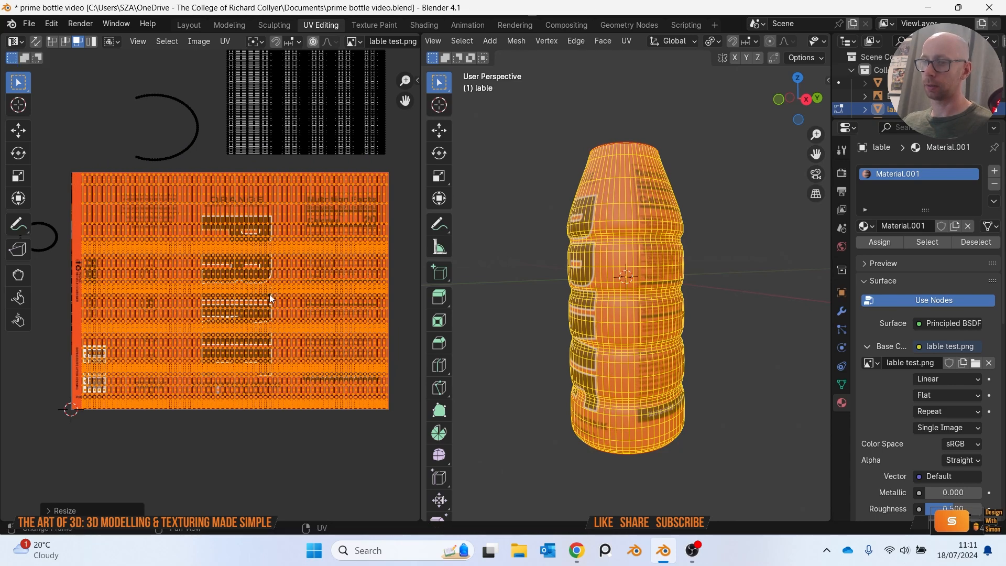
key(g)
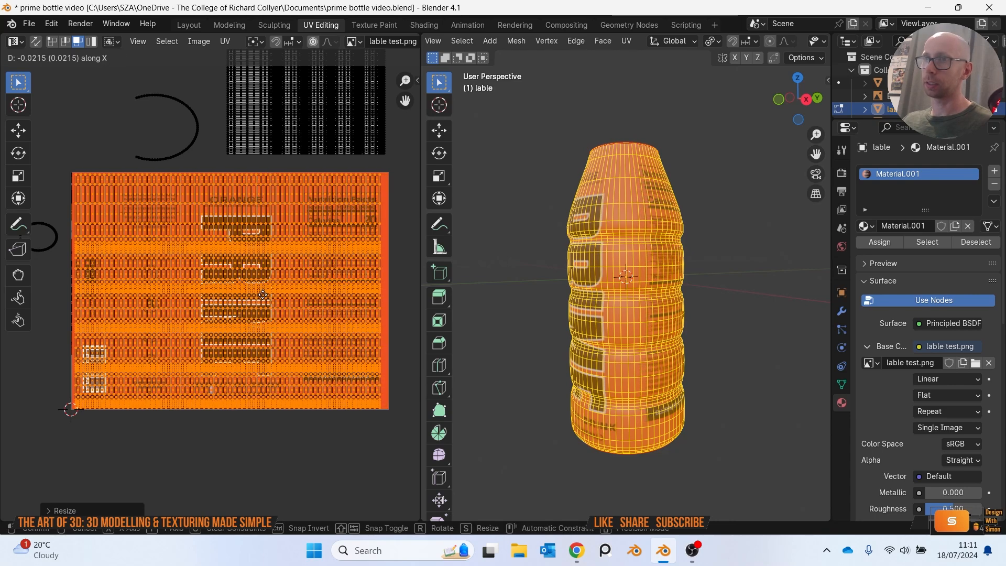
click(265, 295)
key(s)
key(x)
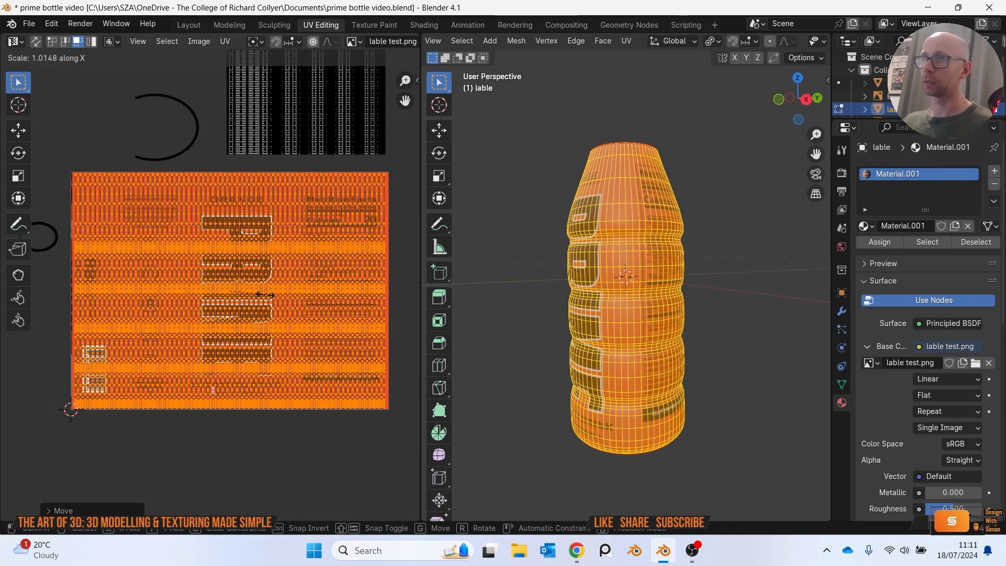
click(270, 302)
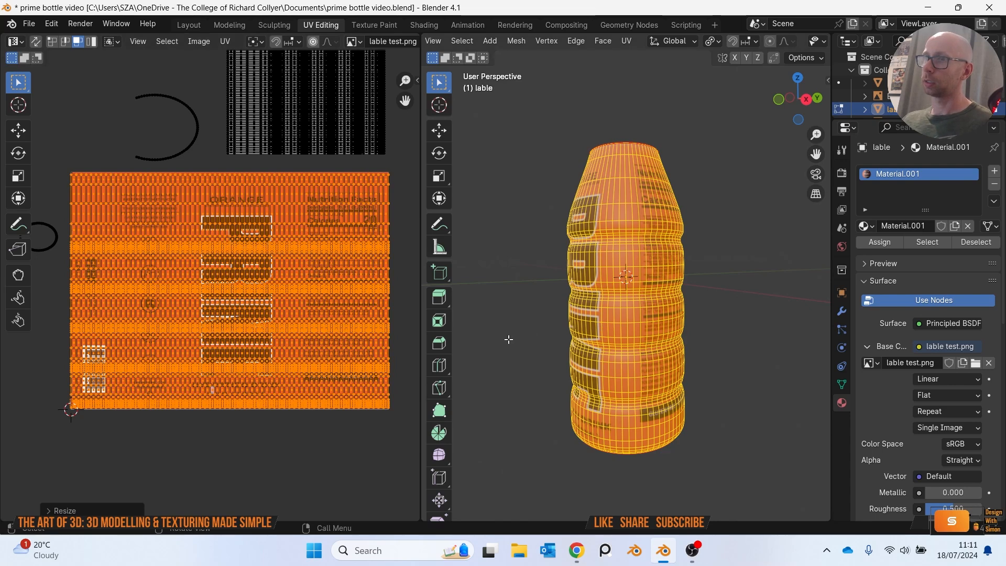
Check the wrapped label in Object Mode, then return to Edit Mode and select the vertically striped UV island above the label image.
key(Tab)
middle_drag(511, 335, 593, 309)
scroll(331, 240, down, 4)
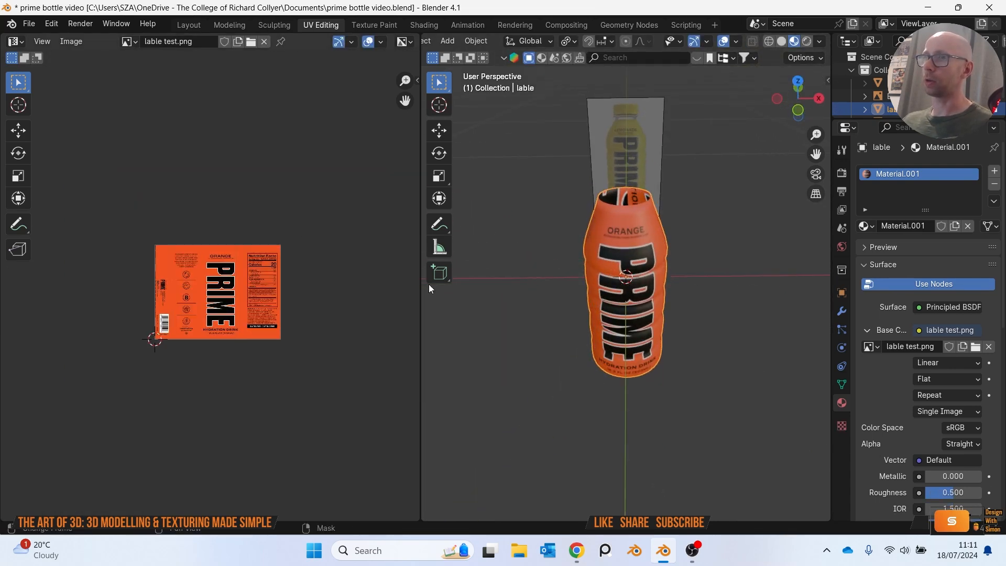
key(Tab)
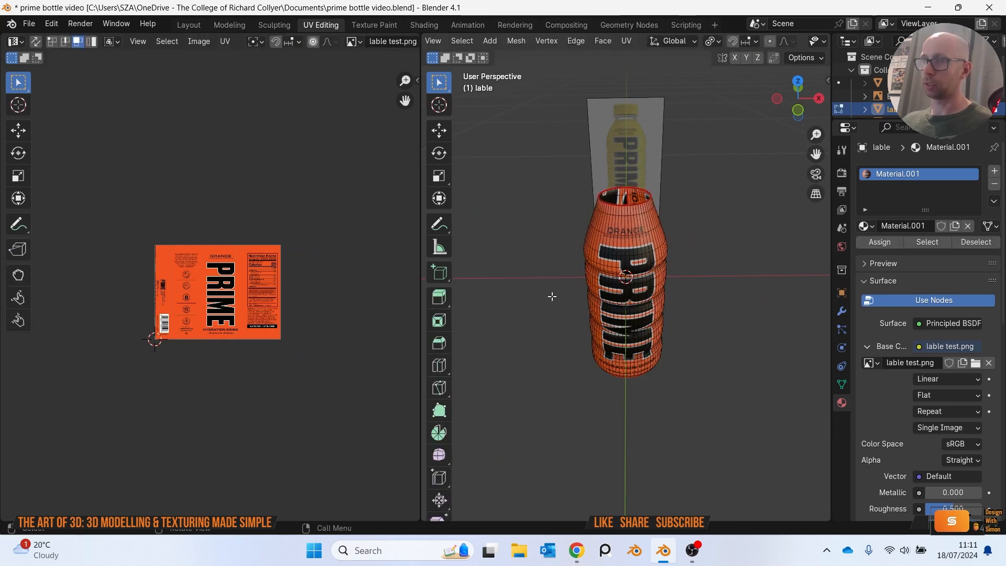
key(a)
scroll(268, 251, up, 4)
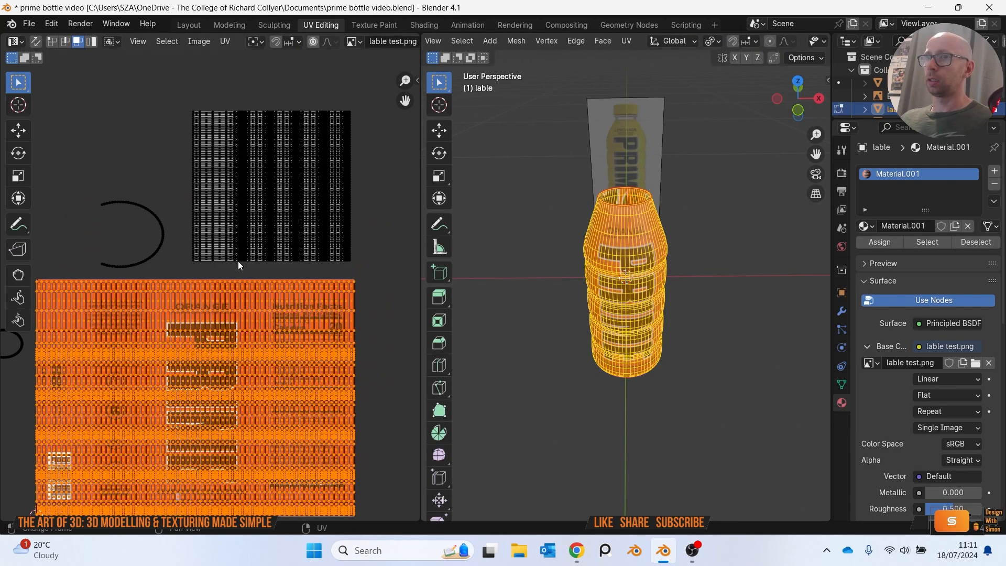
drag(168, 93, 384, 268)
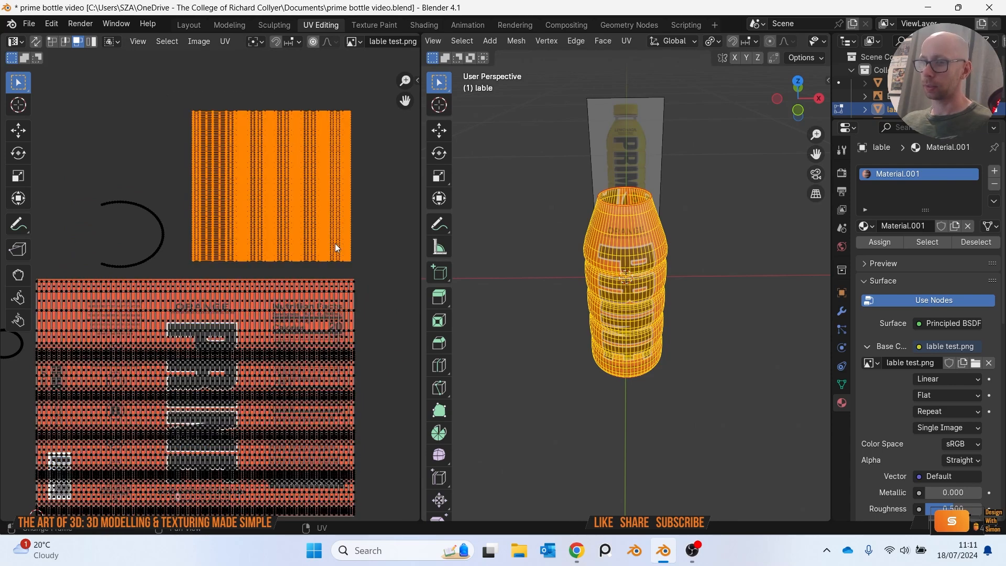
Rotate the selected UV island 90 degrees and move it onto the middle of the label image.
key(r)
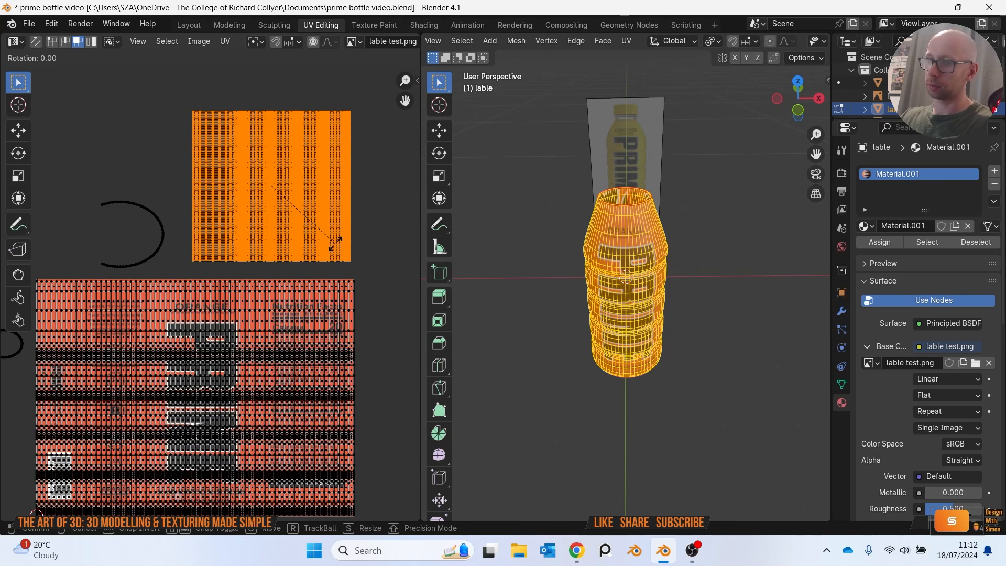
text(90)
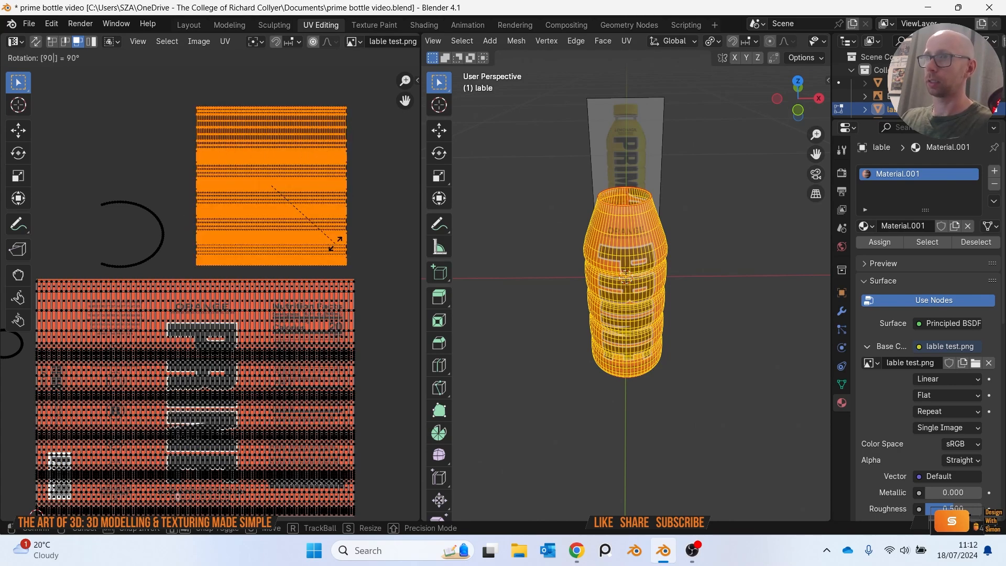
key(Return)
scroll(335, 243, down, 2)
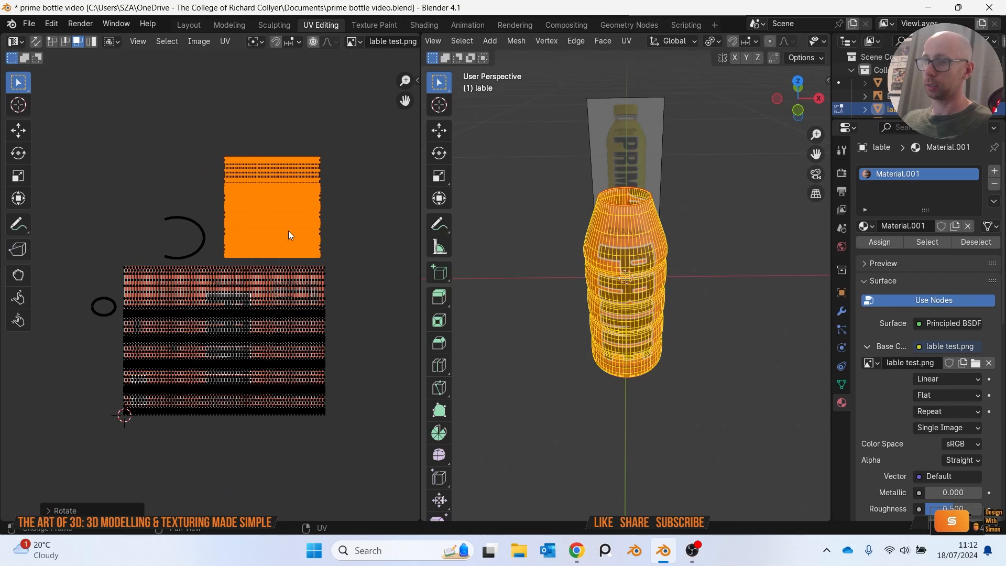
key(g)
click(239, 361)
scroll(239, 361, up, 2)
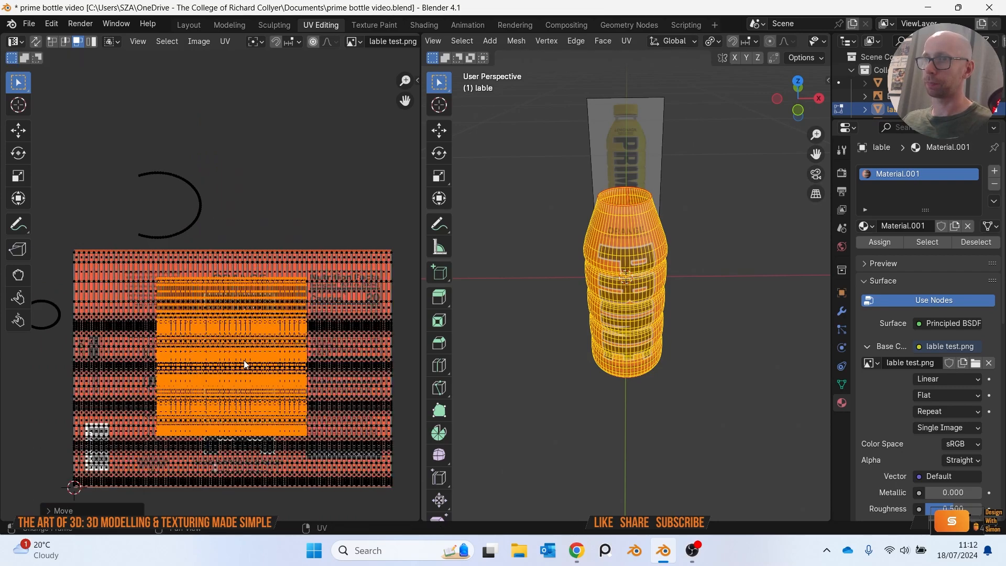
Enlarge and recentre the island on the label image, stretching it along X to nearly the image's width.
scroll(243, 359, up, 1)
key(s)
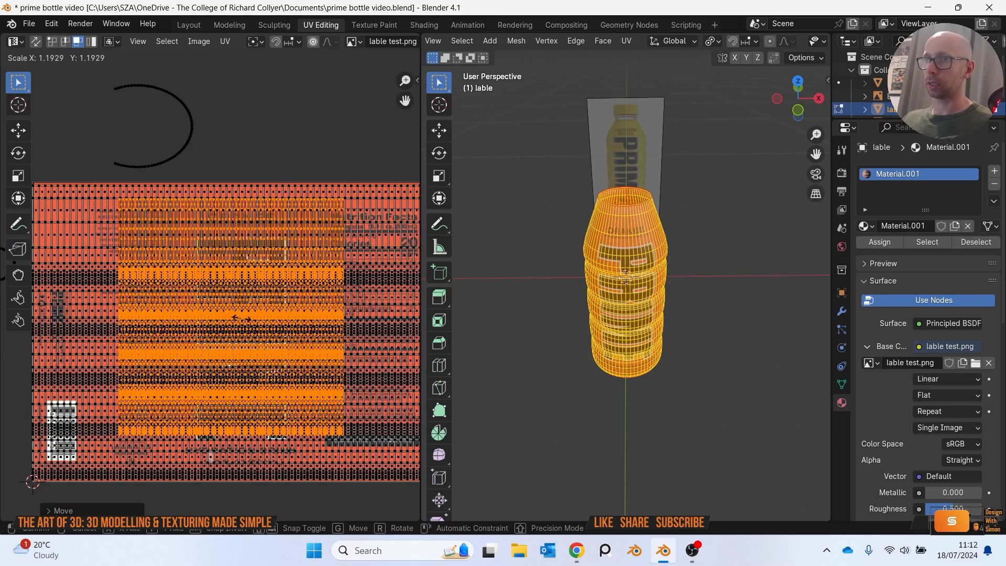
click(241, 319)
key(g)
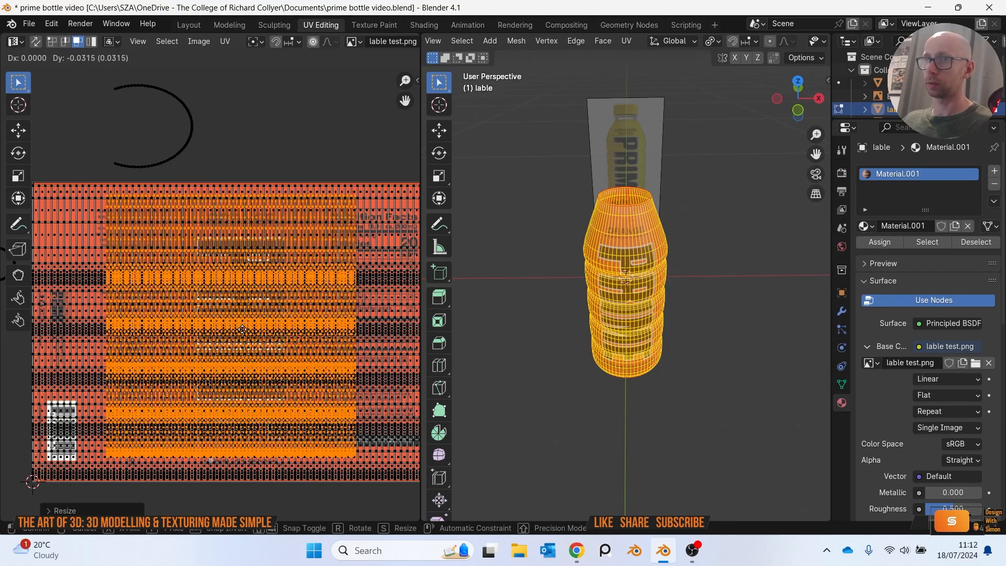
click(242, 331)
key(s)
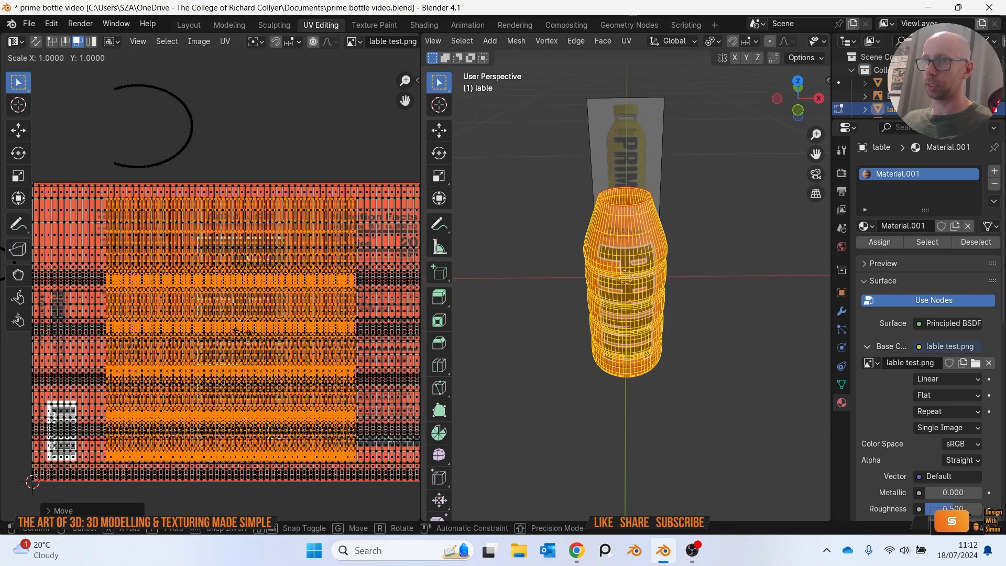
key(x)
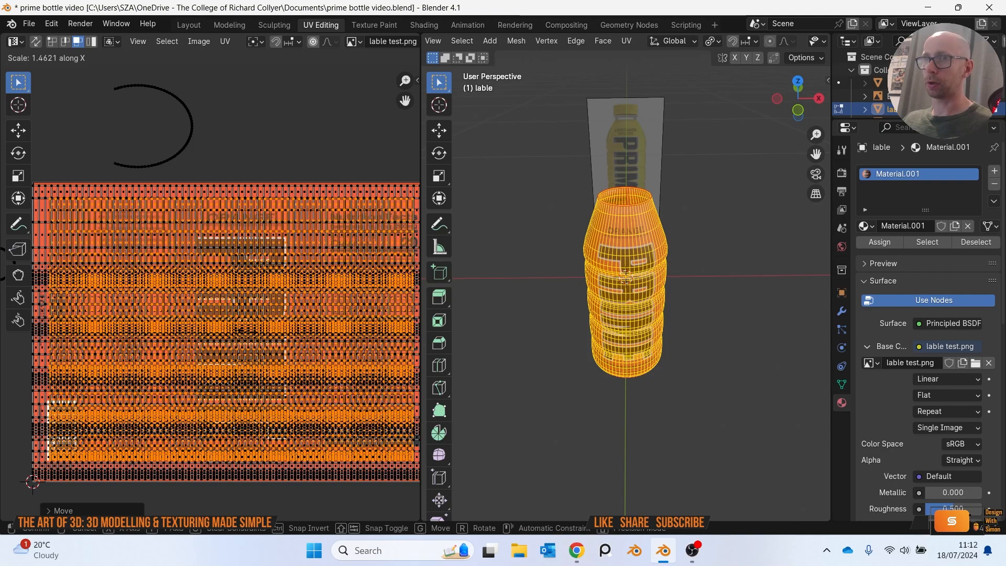
click(247, 331)
Stretch the island along X by about 1.08 and nudge it so its sides line up with the label image.
scroll(247, 331, down, 1)
key(s)
key(x)
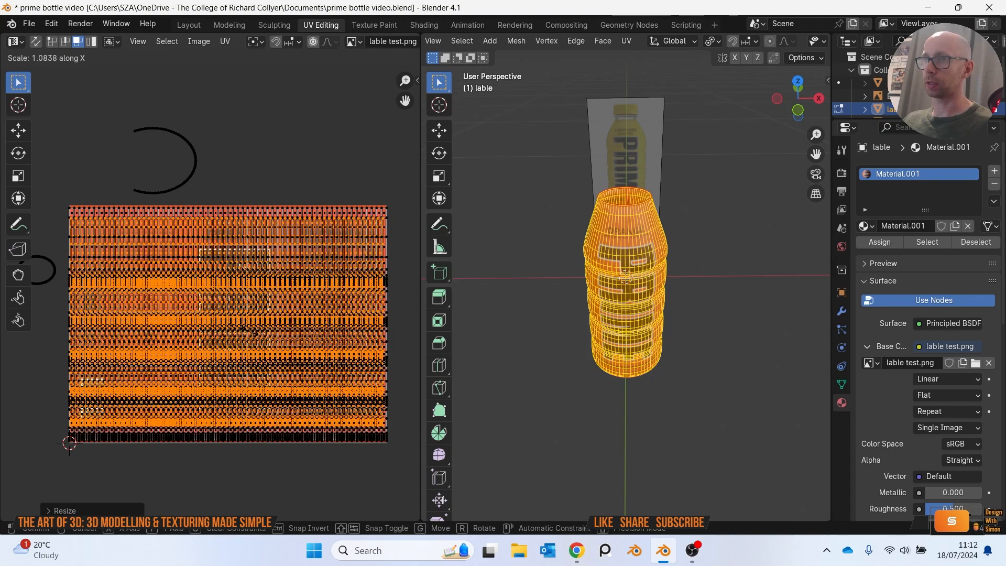
click(250, 332)
key(g)
click(249, 331)
key(s)
key(x)
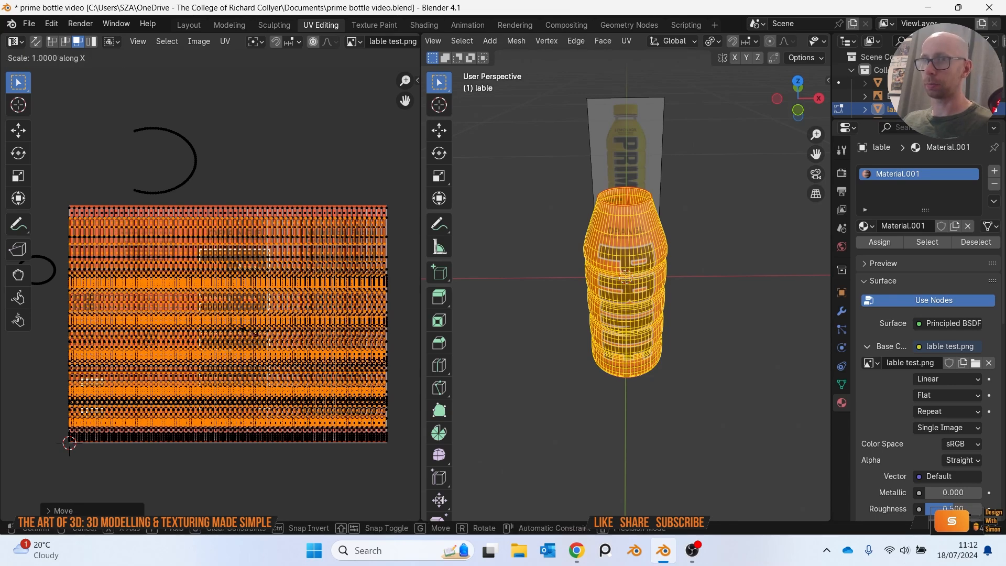
click(250, 332)
Scale the island along Y to the label image's full height and inspect the wrapped label in Object Mode.
key(s)
key(y)
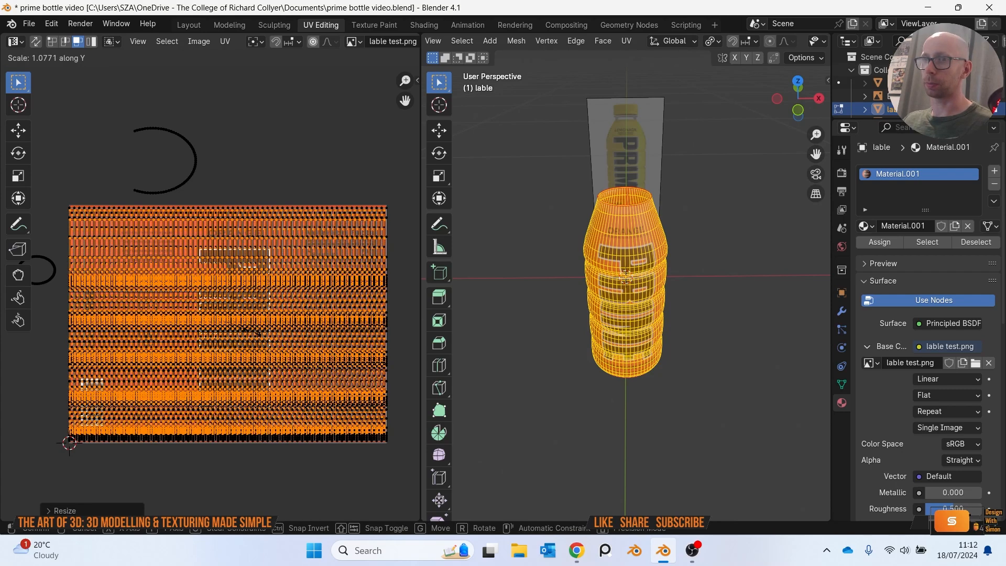
click(254, 332)
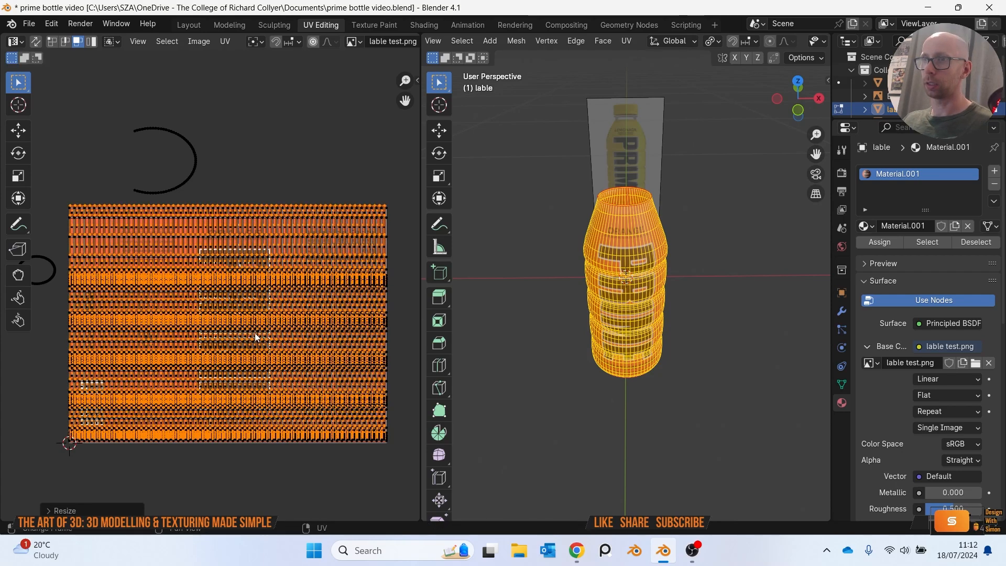
key(Tab)
middle_drag(548, 334, 643, 240)
scroll(597, 314, up, 8)
middle_drag(569, 312, 603, 236)
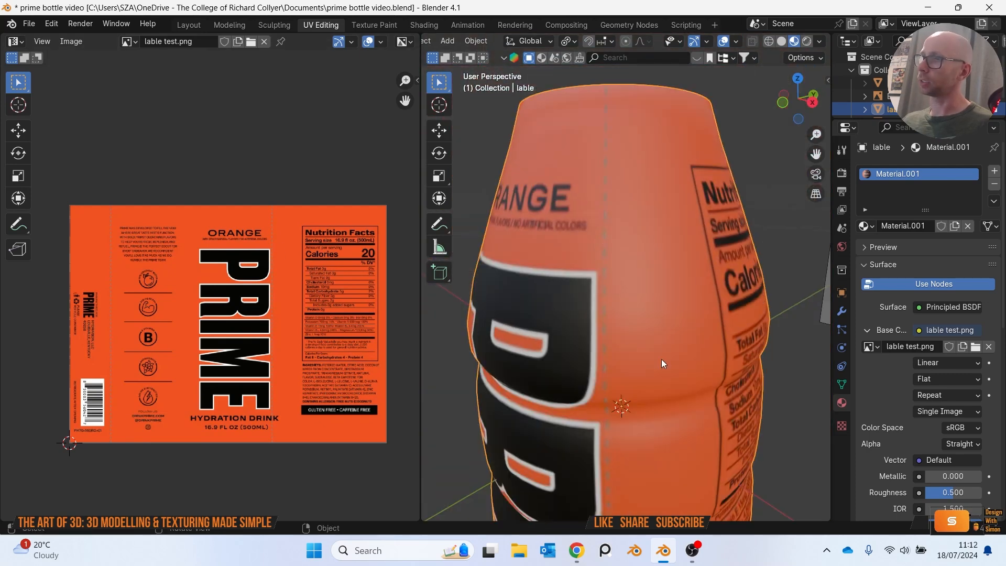
Replace the label material's base colour image with prime blue.png and save the file.
click(974, 348)
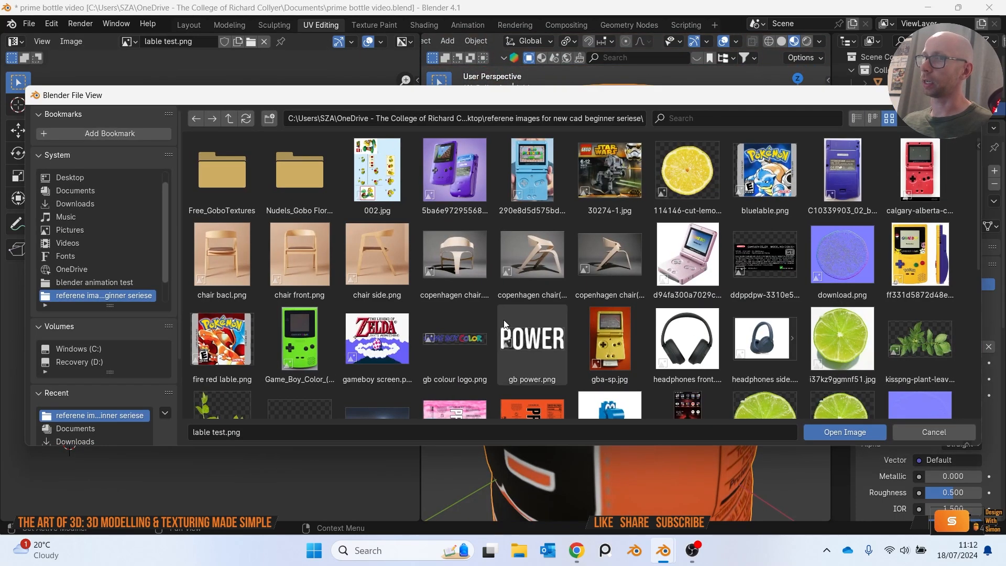
scroll(512, 312, down, 5)
scroll(513, 312, down, 3)
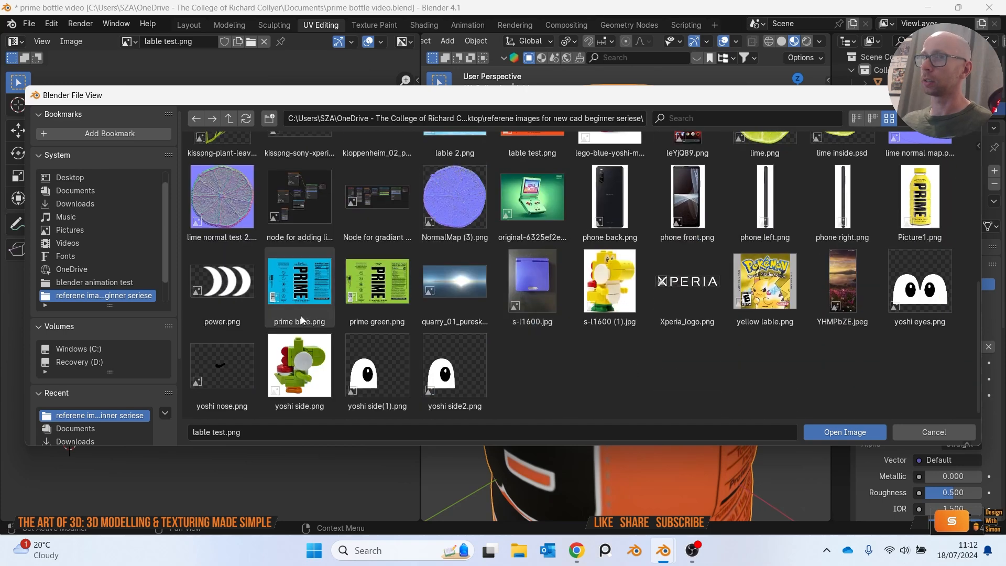
double_click(312, 274)
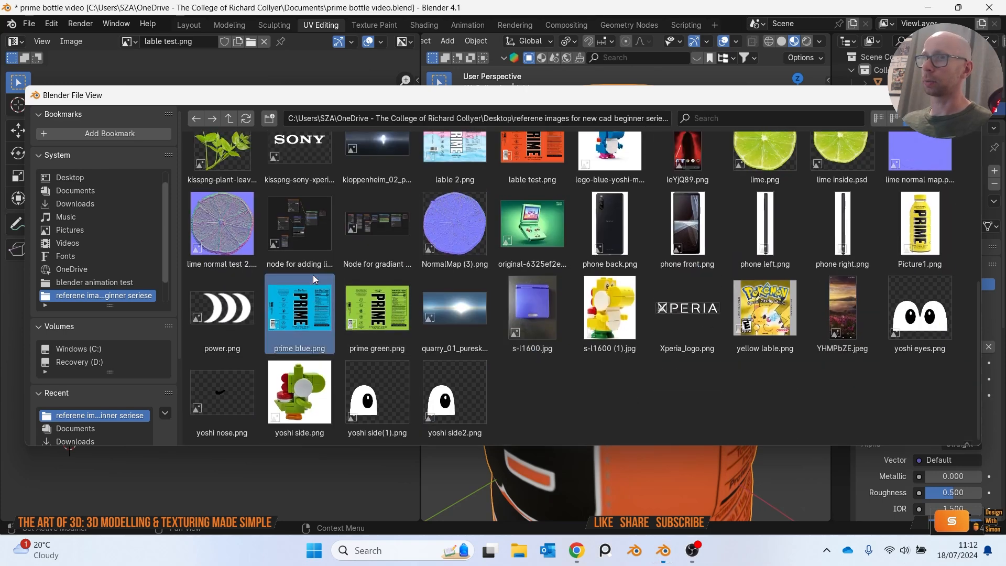
middle_drag(473, 322, 521, 334)
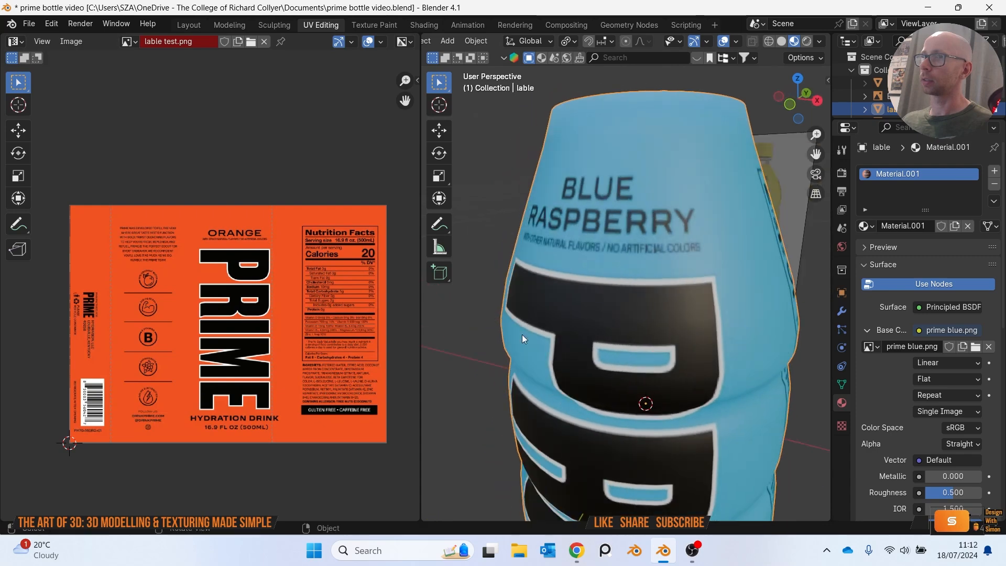
middle_drag(525, 295, 364, 207)
scroll(654, 306, down, 3)
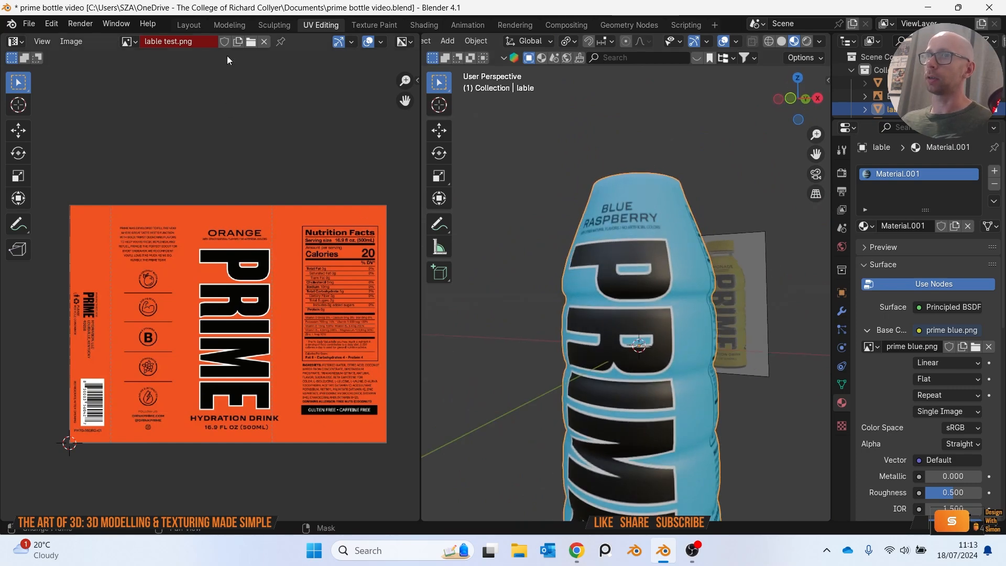
click(28, 24)
click(62, 104)
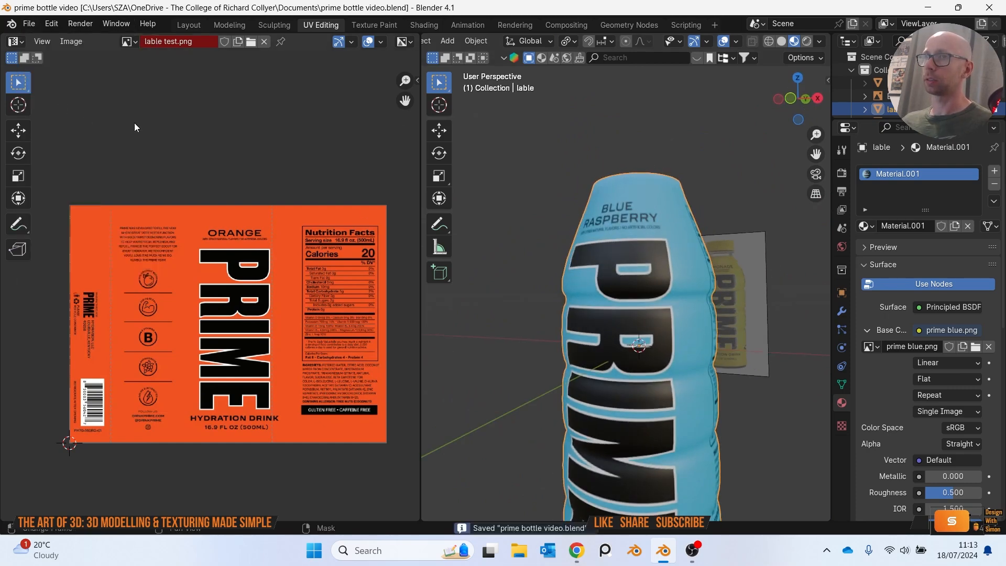
Switch to the Layout workspace and show the bottle in Material Preview shading.
click(183, 25)
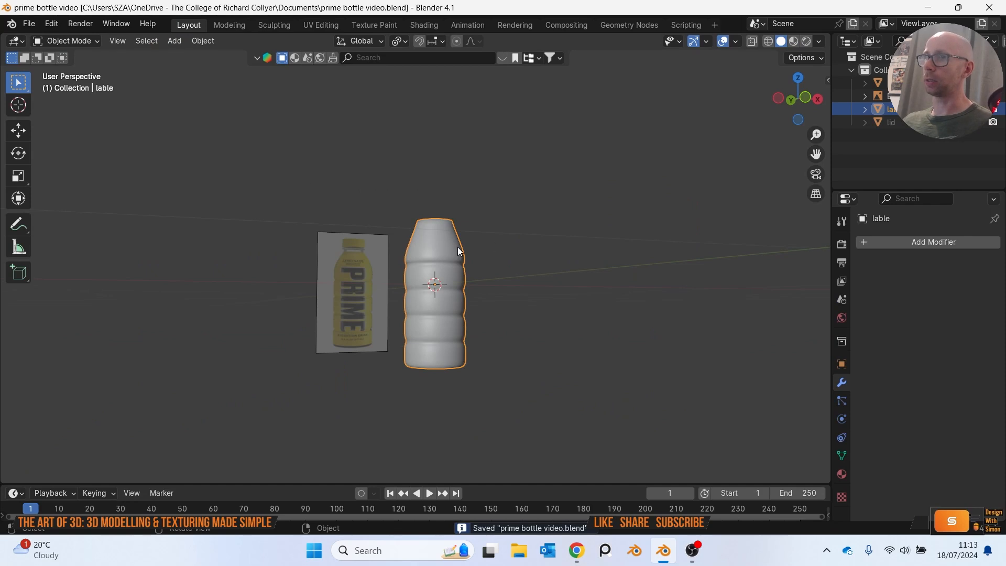
click(796, 41)
mouse_move(639, 215)
middle_down()
mouse_move(600, 263)
mouse_move(555, 209)
mouse_move(580, 253)
mouse_move(455, 298)
middle_up()
scroll(455, 297, up, 5)
click(461, 224)
middle_drag(461, 224, 548, 284)
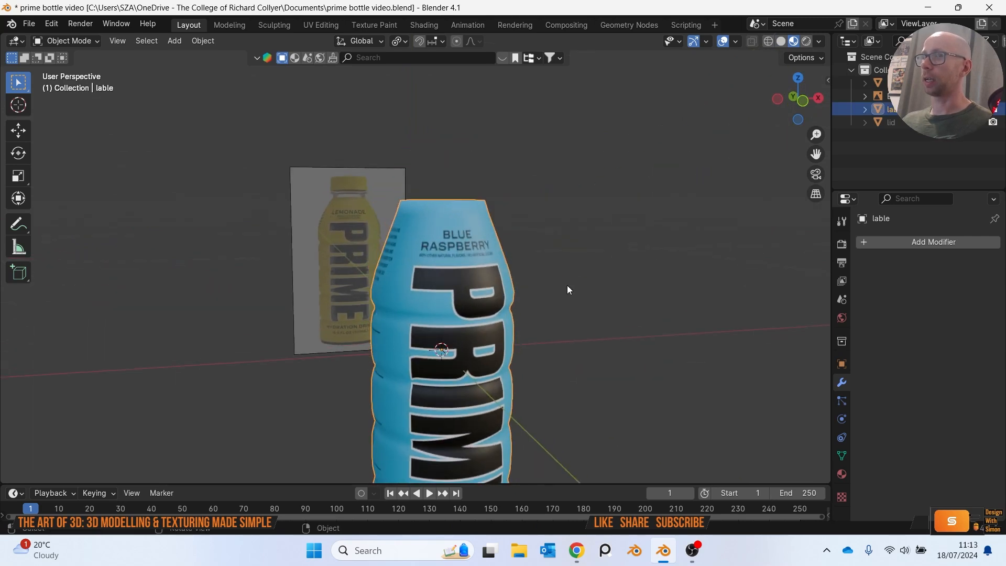
Set the label material's roughness to 0.2.
click(842, 473)
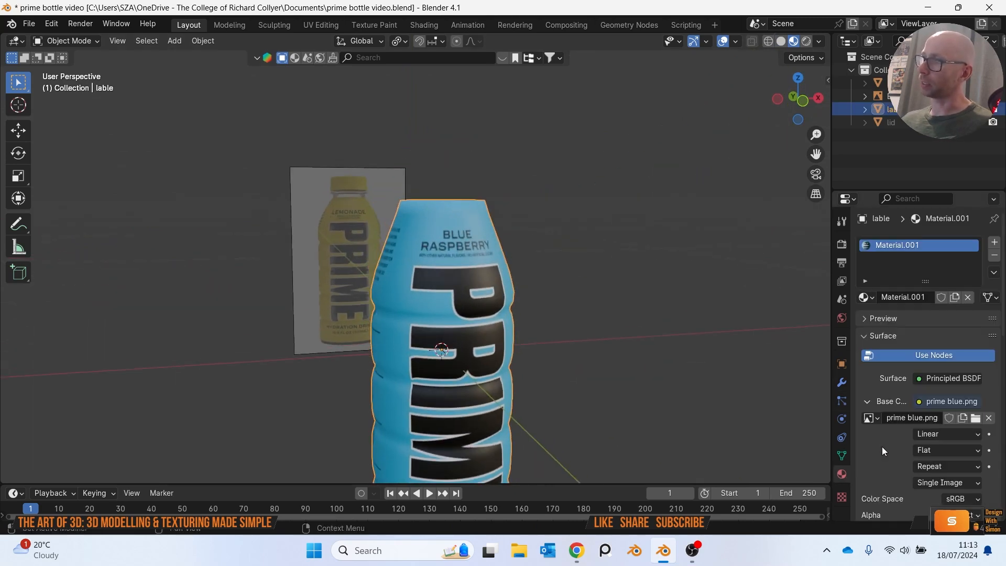
scroll(884, 429, down, 10)
scroll(884, 429, up, 10)
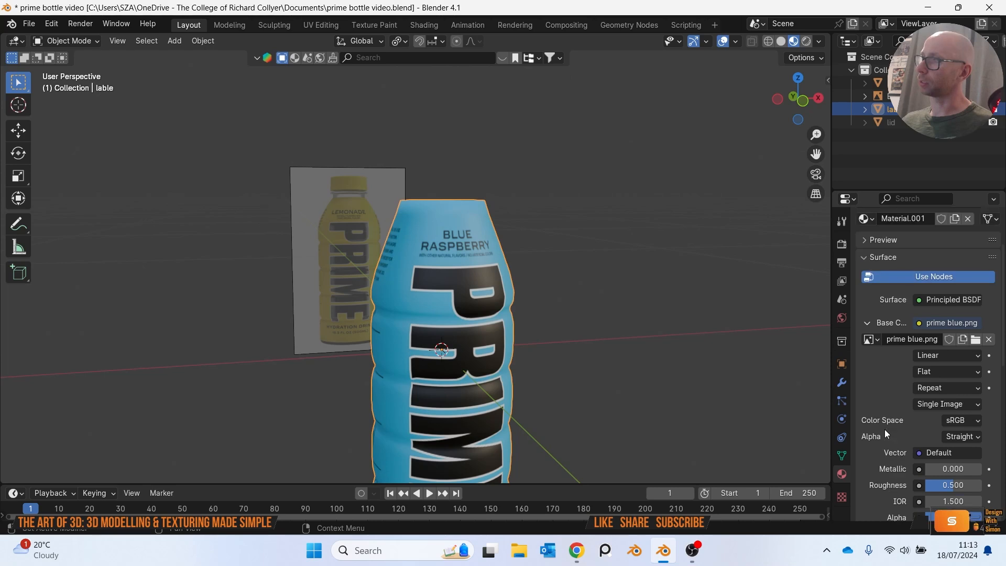
scroll(884, 429, down, 8)
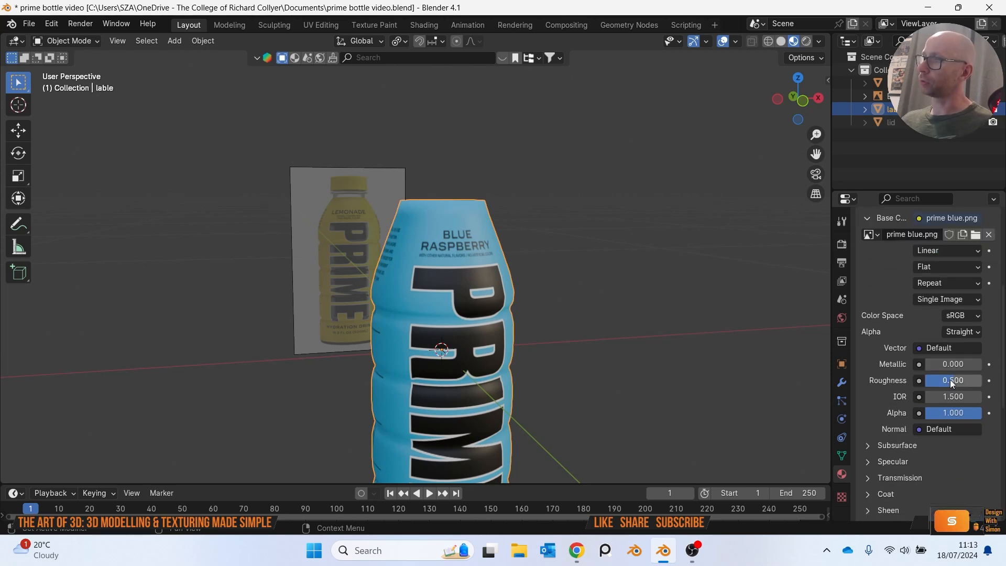
mouse_move(936, 364)
mouse_down()
mouse_move(982, 364)
mouse_move(925, 364)
mouse_move(955, 380)
mouse_move(925, 381)
mouse_move(934, 380)
mouse_up()
middle_drag(720, 344, 705, 313)
text(0.2)
key(Return)
Look over the glossier label and save the prime bottle video.blend file.
middle_drag(596, 308, 336, 166)
click(28, 24)
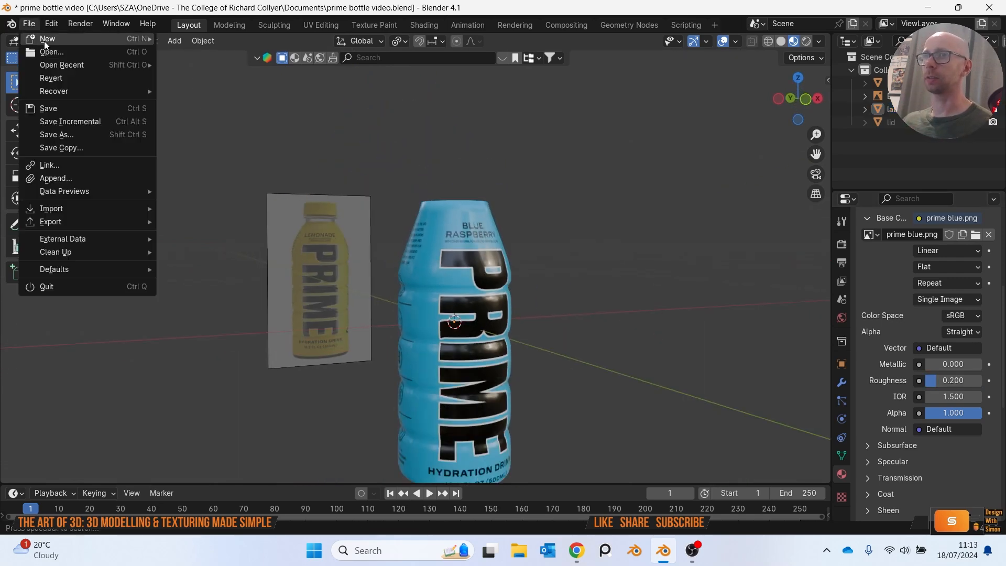
click(74, 105)
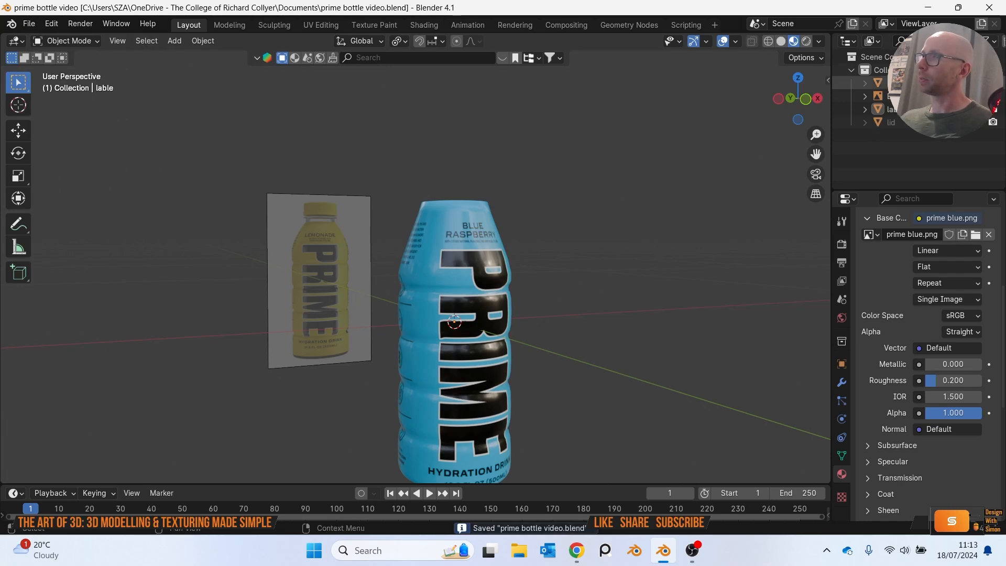
Unhide the bottle body in the scene while keeping the lid hidden.
click(979, 82)
middle_drag(727, 163, 721, 164)
click(980, 122)
click(979, 122)
middle_drag(616, 157, 614, 163)
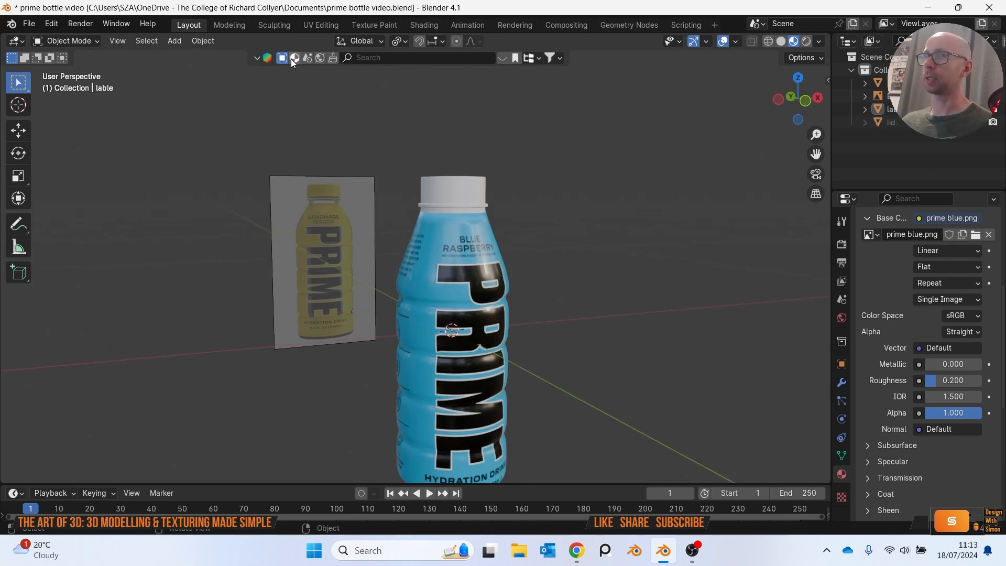
Search the online asset library's materials for "transparent plastic" and display the asset strip.
click(424, 58)
text(t)
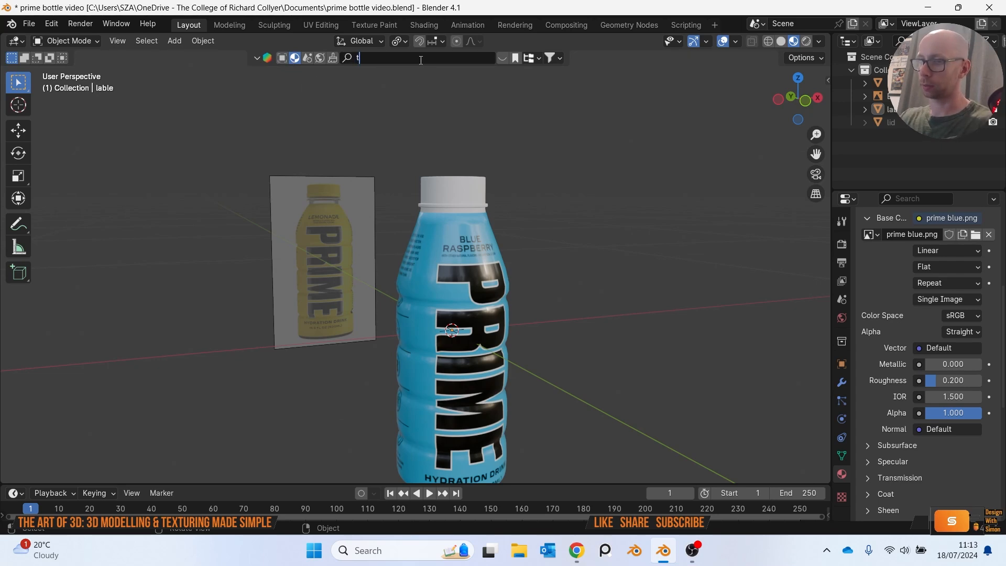
text(ransparent plastic)
key(Return)
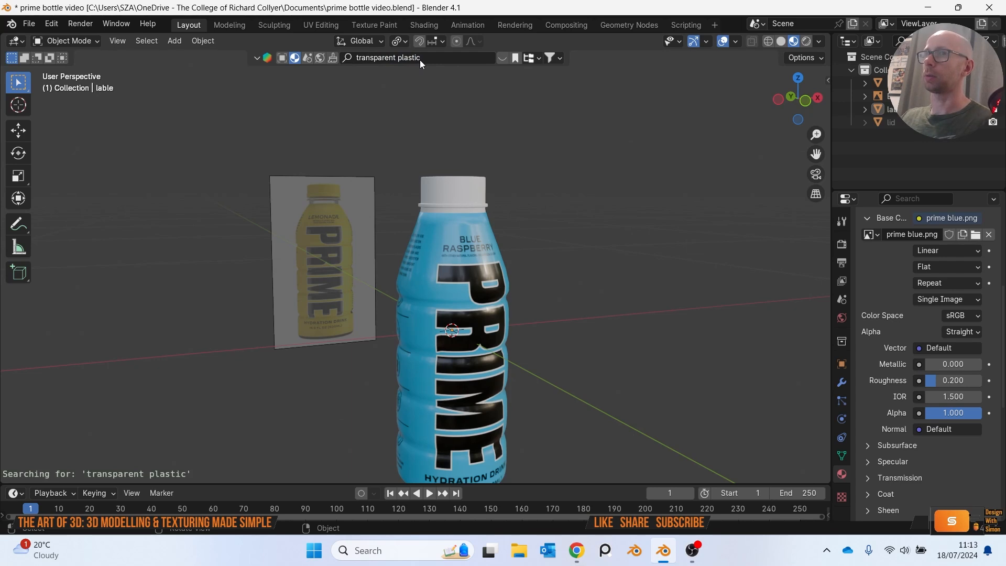
click(503, 59)
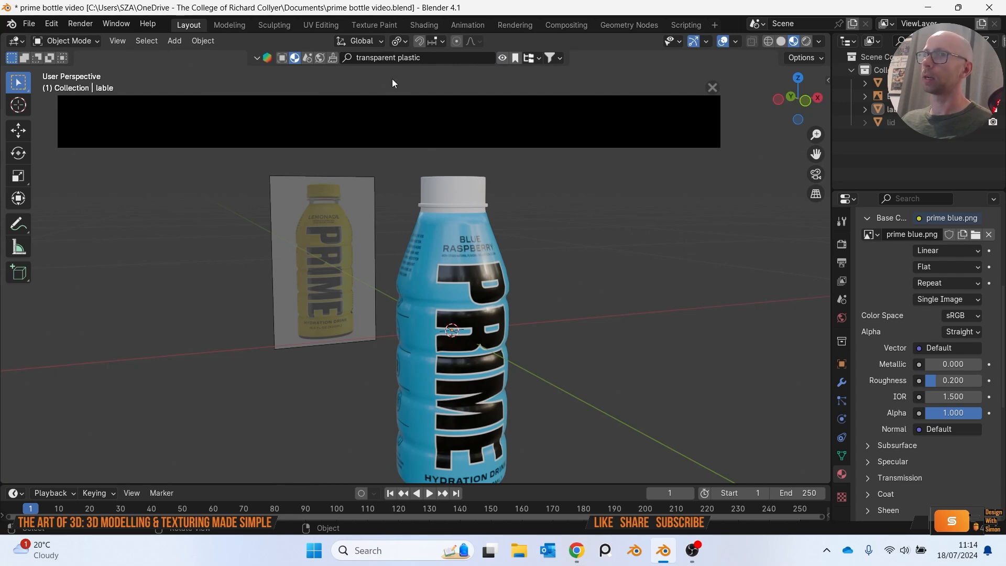
click(443, 62)
key(Return)
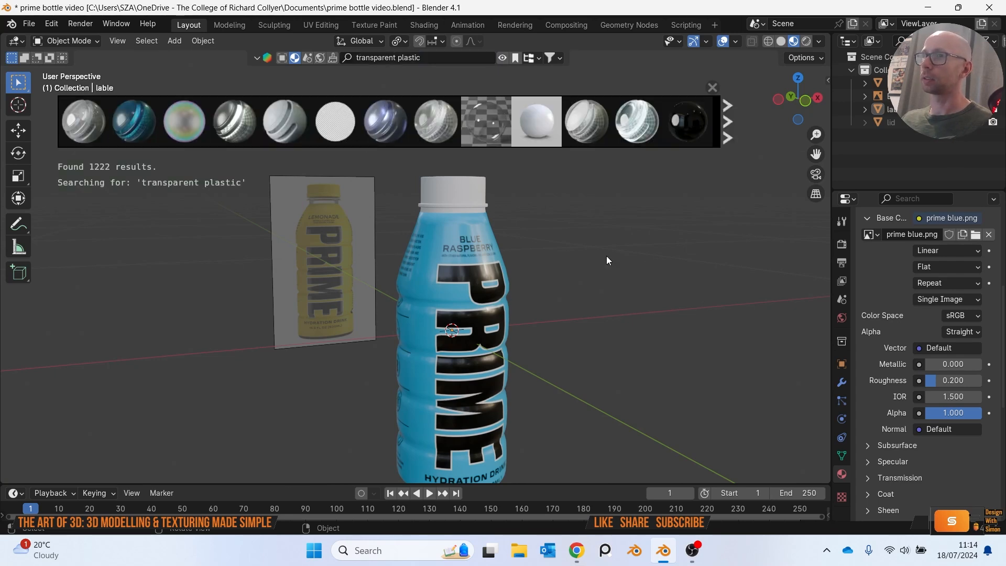
Apply the "Transparent plastic procedural" material to the bottle body by placing it on the exposed neck.
mouse_move(488, 136)
mouse_move(439, 131)
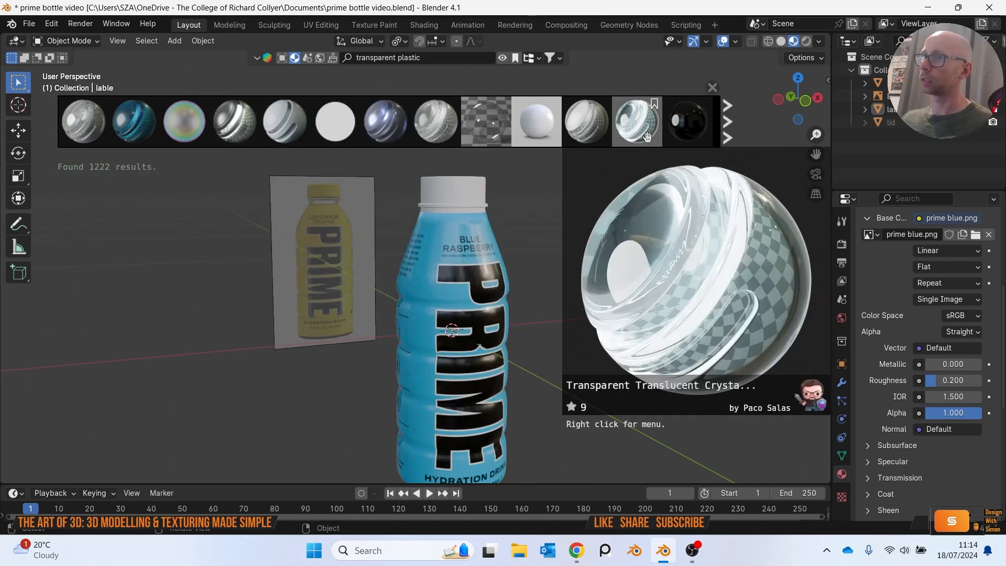
mouse_move(103, 130)
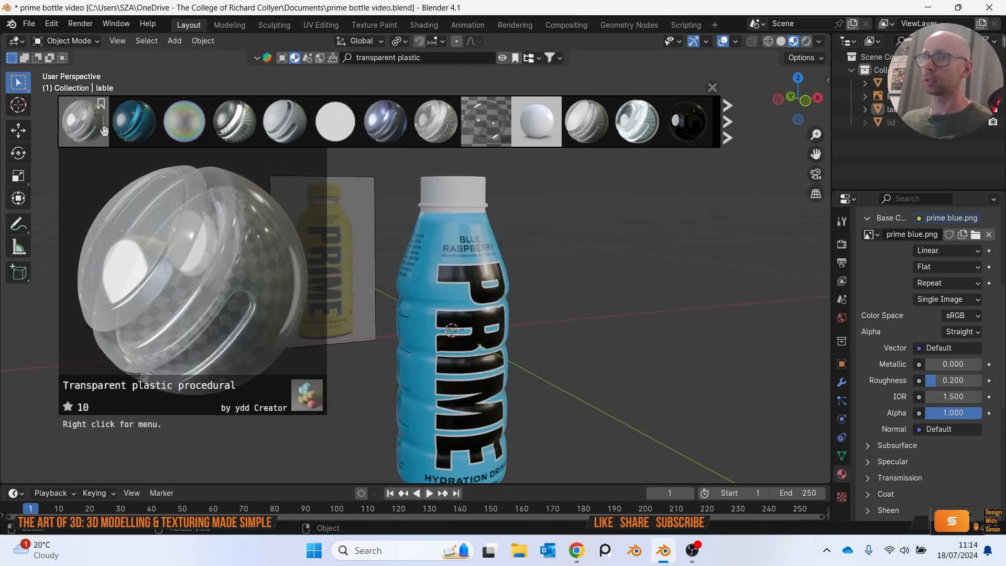
drag(100, 129, 445, 194)
scroll(513, 207, up, 6)
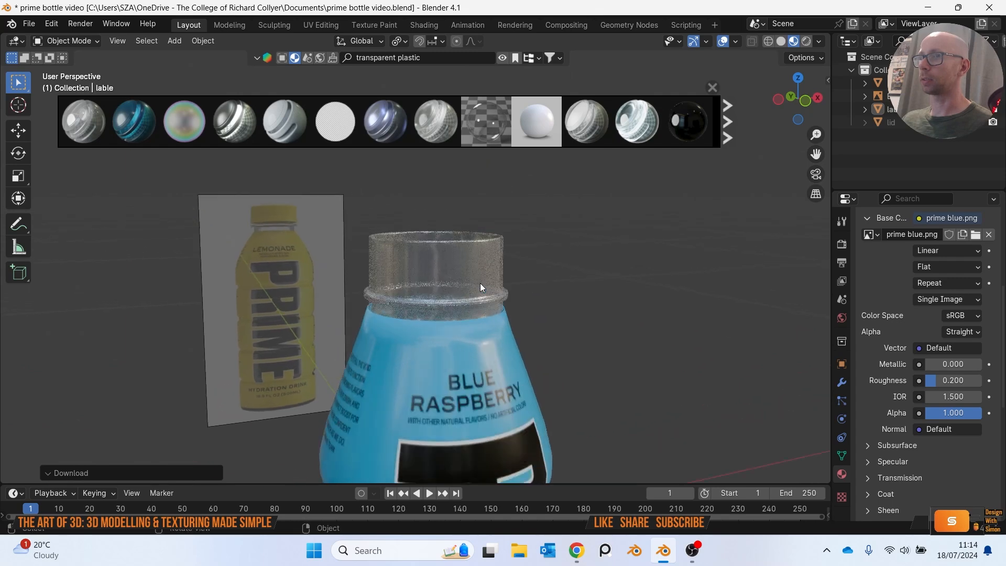
scroll(480, 281, down, 5)
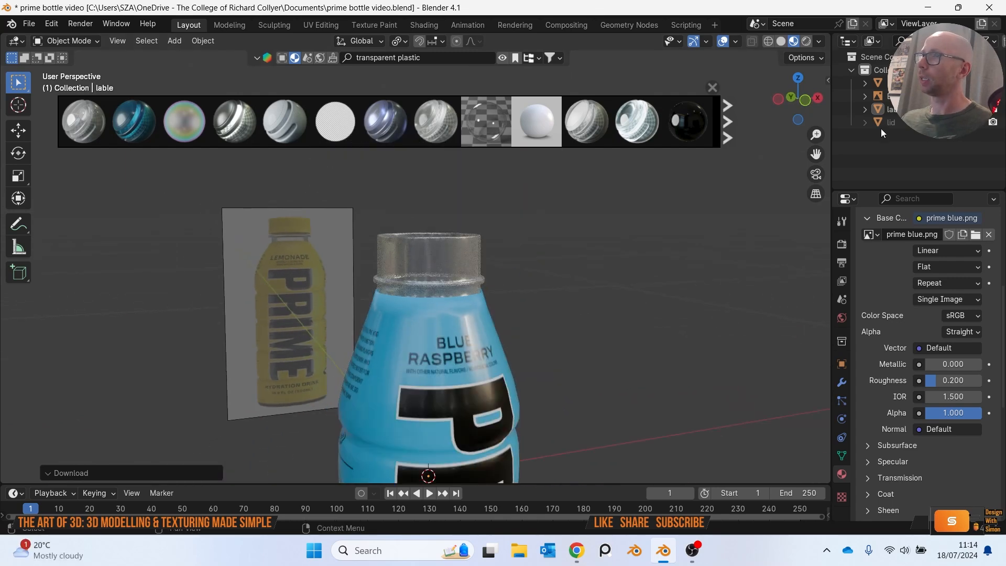
Unhide the lid and search the material library for "plastic base".
key(ctrl+z)
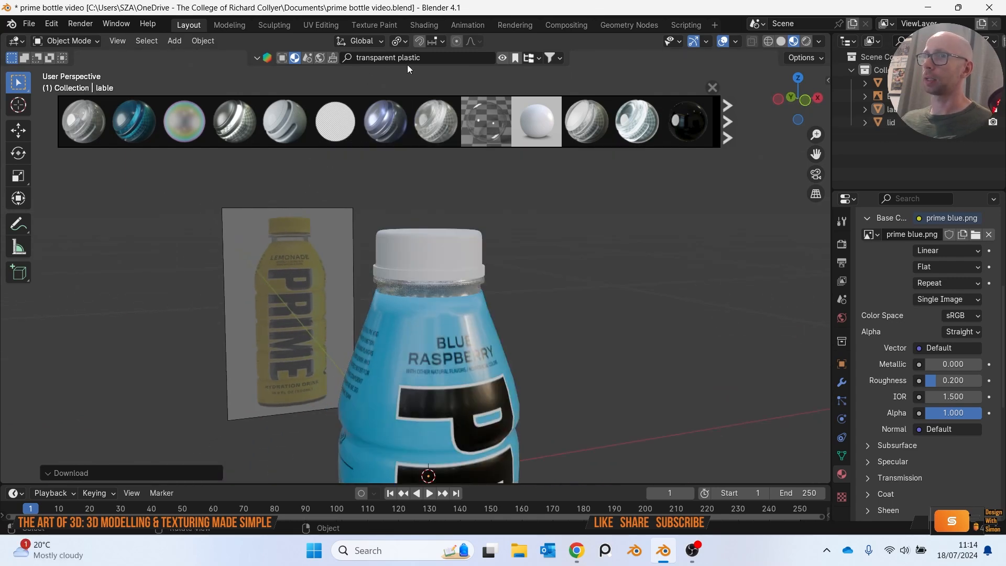
click(429, 61)
key(ctrl+a)
key(BackSpace)
text(plasti)
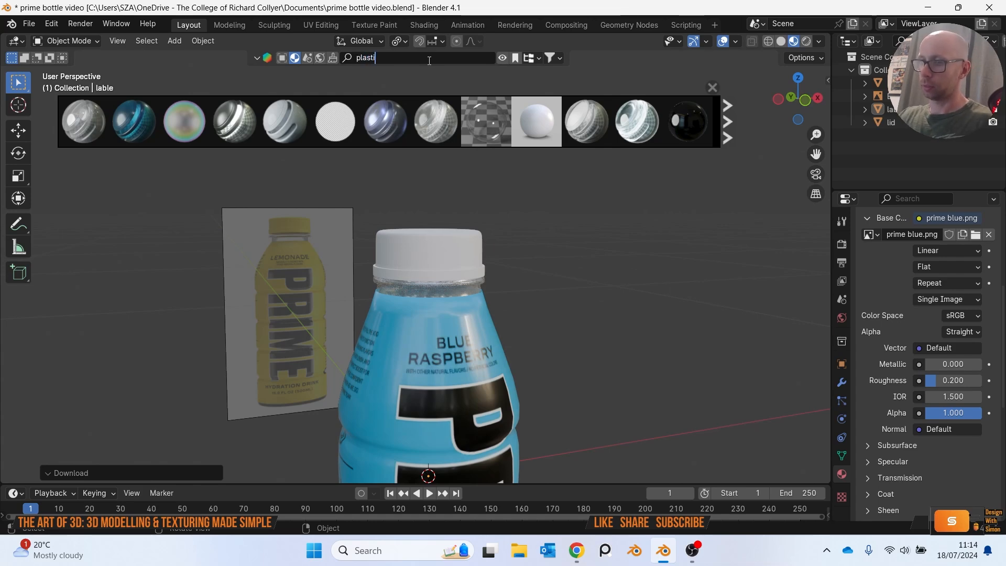
text(c base)
key(Return)
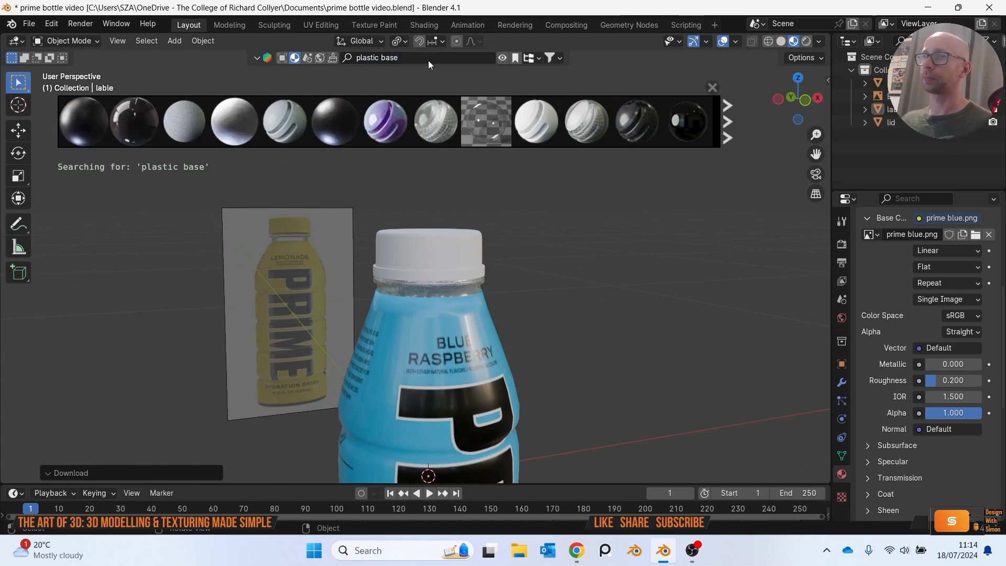
Apply the black Plastic Base 01 material to the lid and inspect its surface up close.
mouse_move(88, 129)
drag(88, 130, 441, 241)
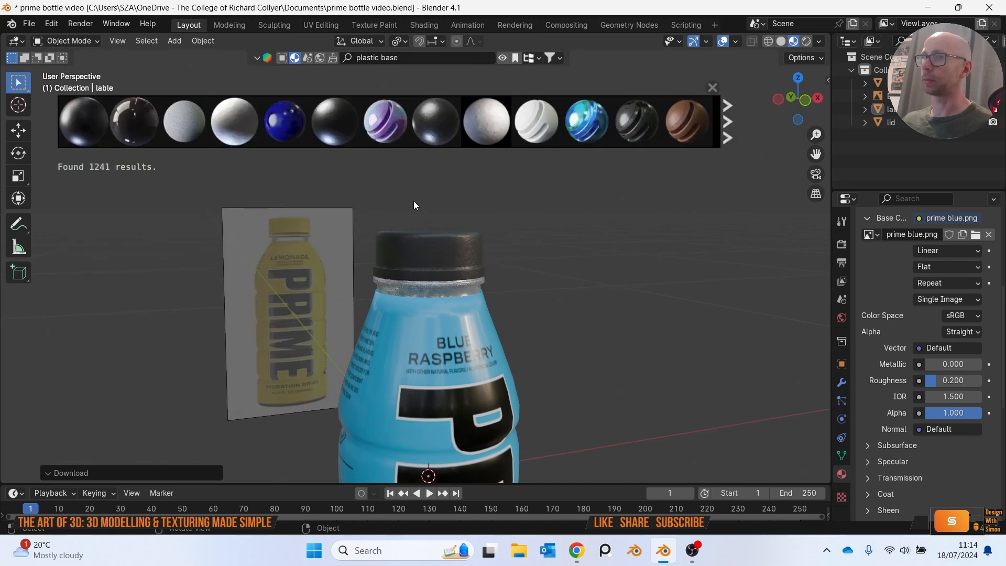
scroll(472, 265, up, 7)
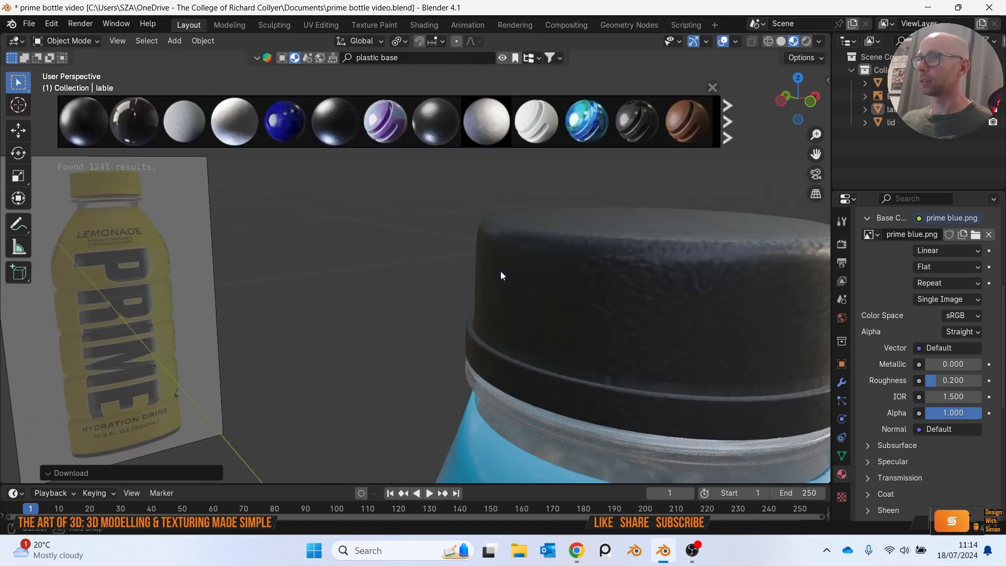
middle_drag(501, 271, 470, 266)
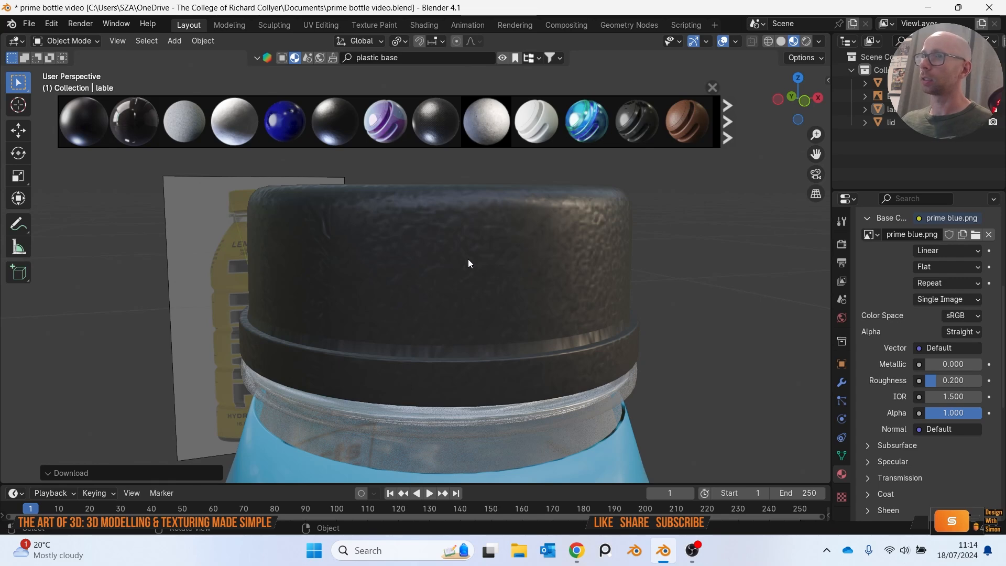
Open the lid's material in the Shading workspace and close the 3D viewport area above the node editor.
click(502, 230)
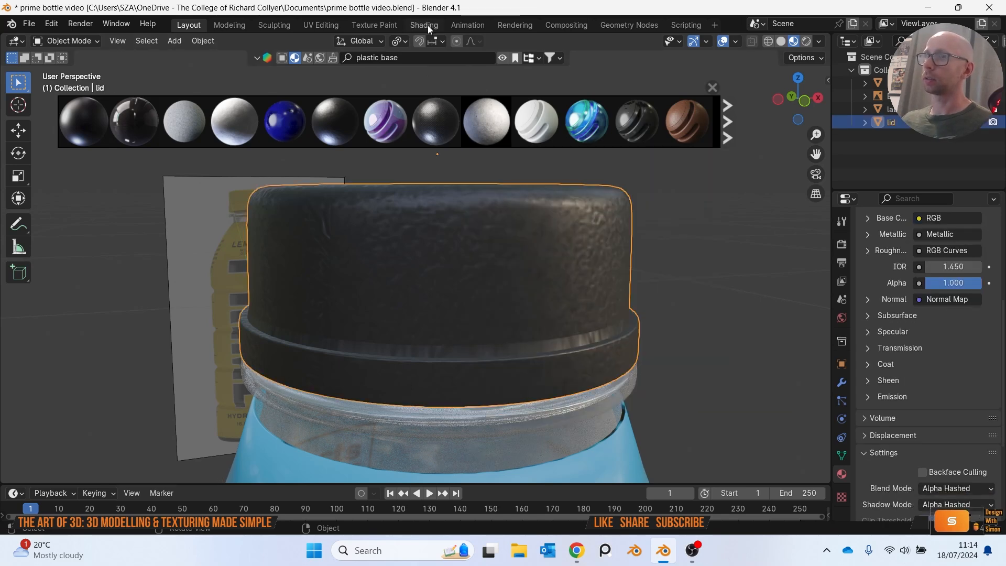
click(434, 25)
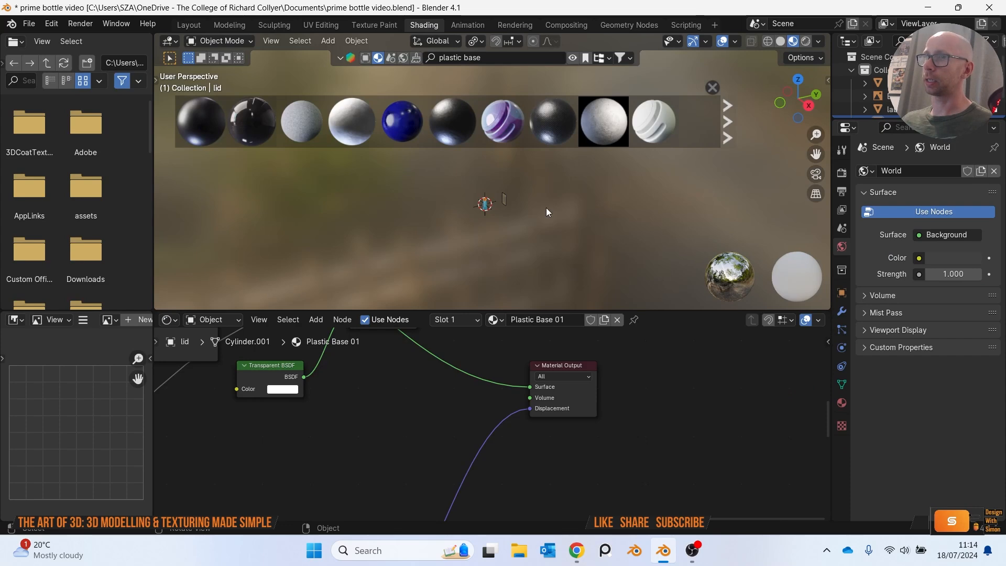
click(272, 41)
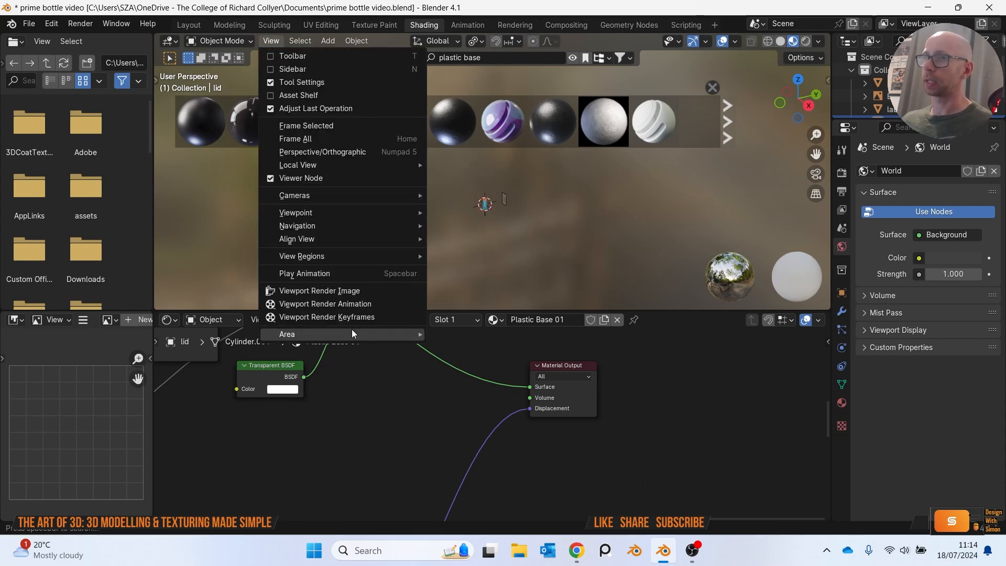
mouse_move(351, 330)
click(483, 425)
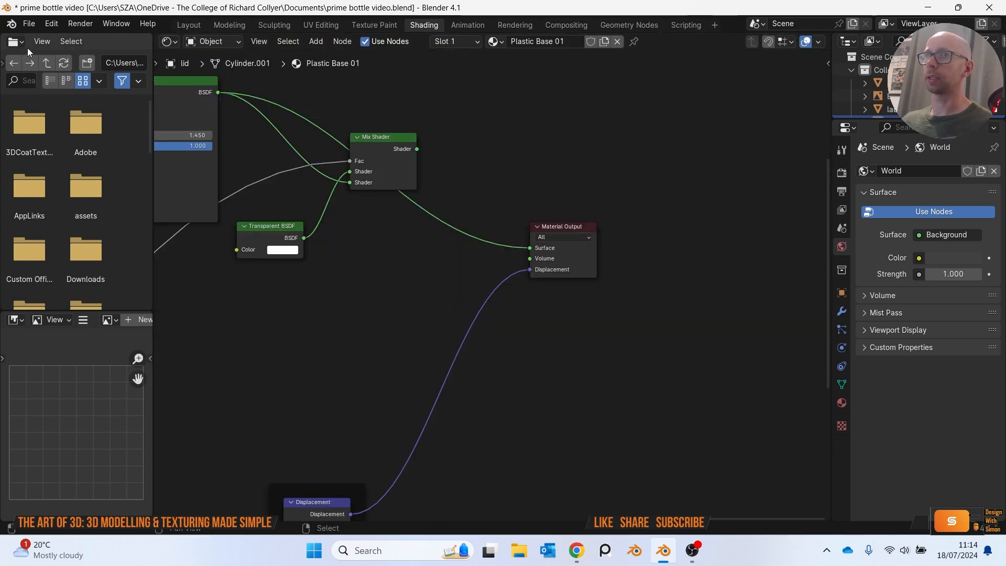
Close the file browser area and widen the image editor area beside the shader nodes.
click(41, 42)
mouse_move(84, 131)
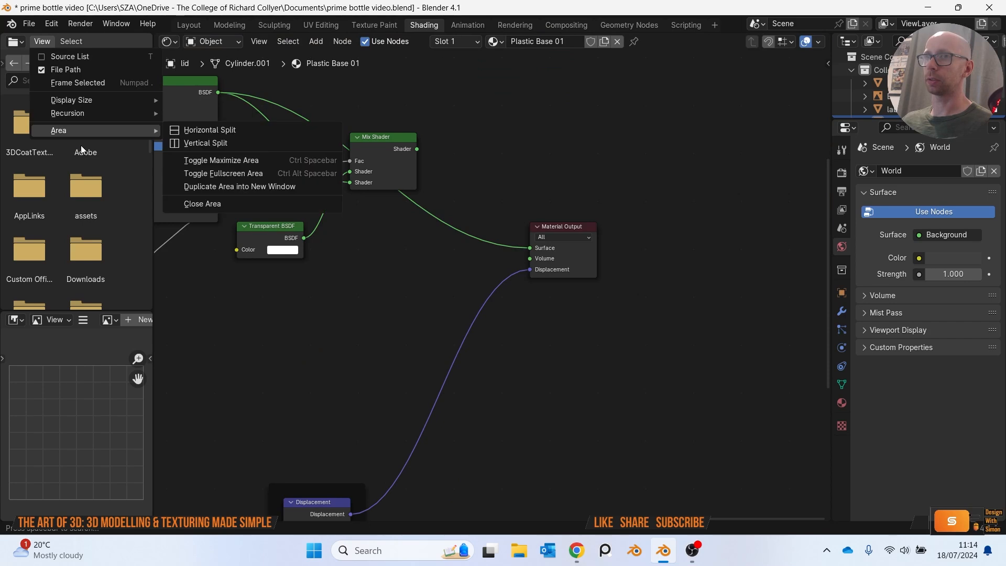
click(193, 207)
drag(150, 267, 369, 290)
Change the image editor area to a 3D Viewport in Material Preview shading, framed on the lid.
click(54, 42)
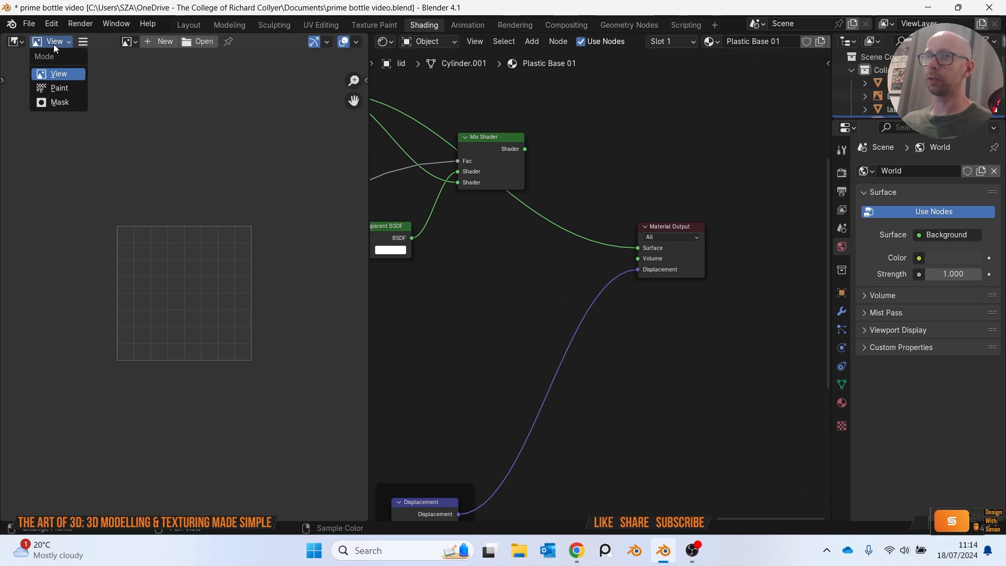
click(15, 41)
click(47, 75)
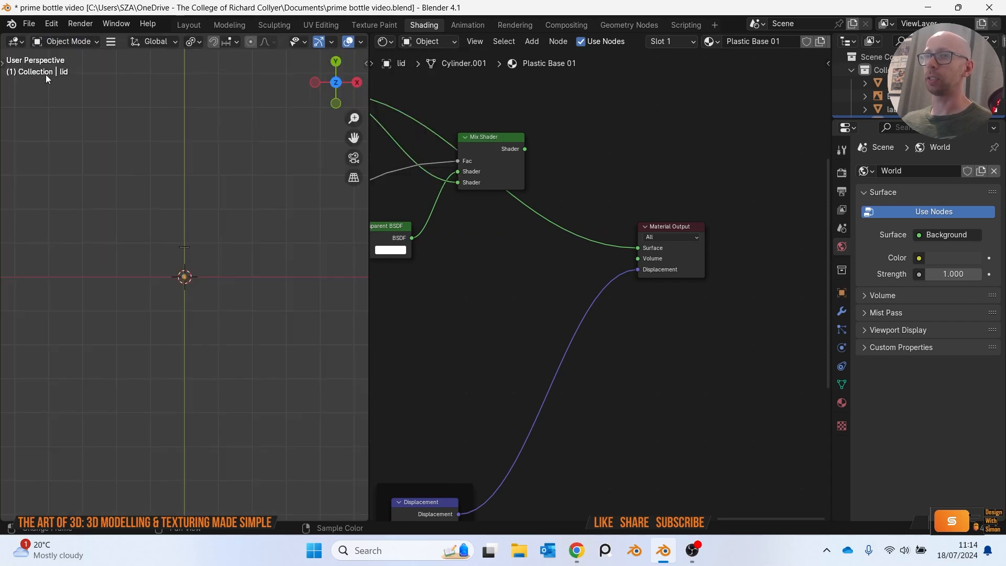
mouse_move(294, 40)
middle_down()
mouse_move(53, 51)
mouse_move(210, 44)
mouse_move(105, 44)
middle_up()
click(331, 42)
scroll(272, 231, up, 6)
shift+middle_drag(250, 129, 279, 245)
scroll(252, 231, up, 1)
Examine the lid material's node tree and locate the RGB node that feeds the base colour.
scroll(528, 255, down, 4)
scroll(528, 254, down, 4)
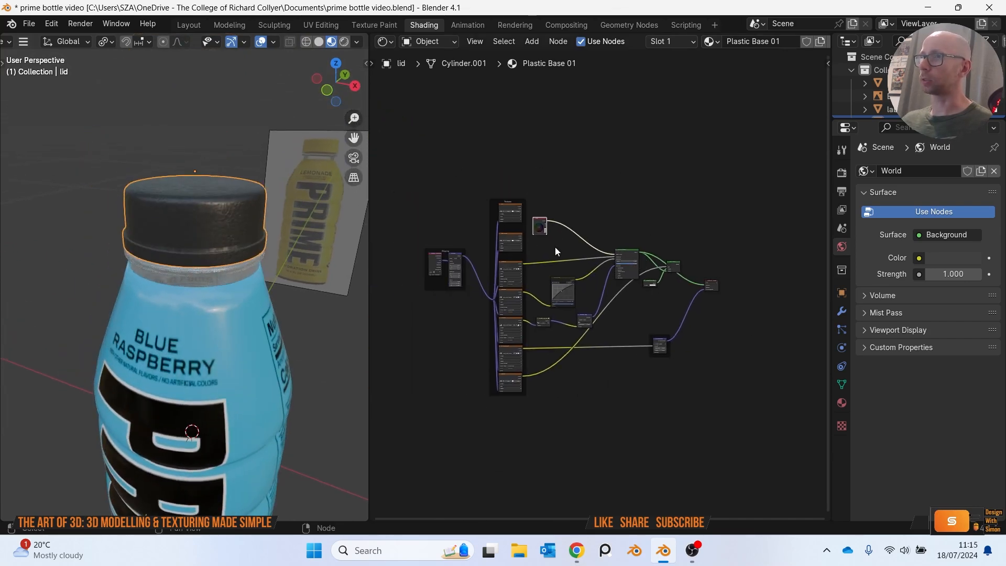
scroll(575, 226, up, 2)
scroll(608, 261, up, 3)
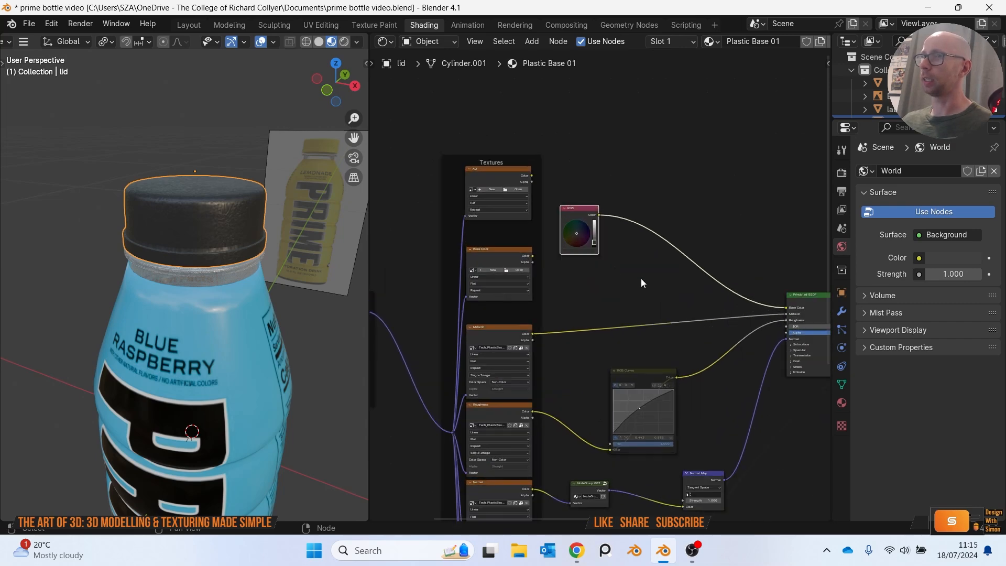
scroll(640, 281, down, 4)
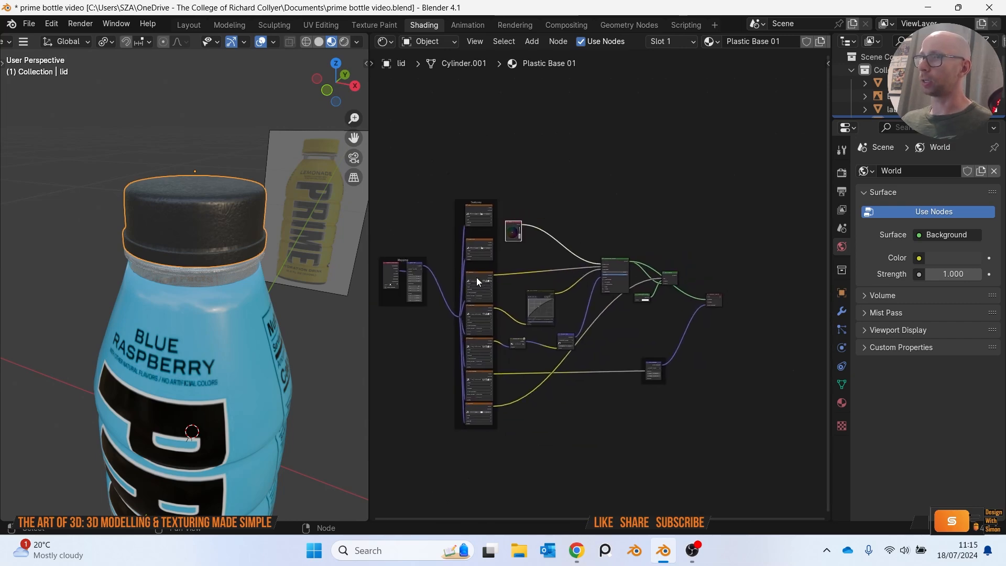
scroll(636, 261, up, 6)
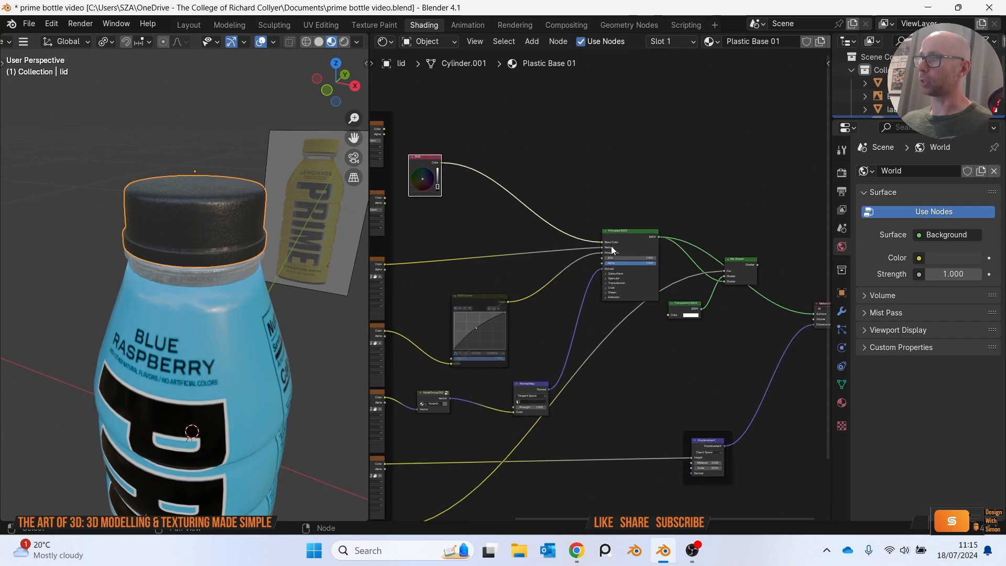
scroll(524, 276, down, 4)
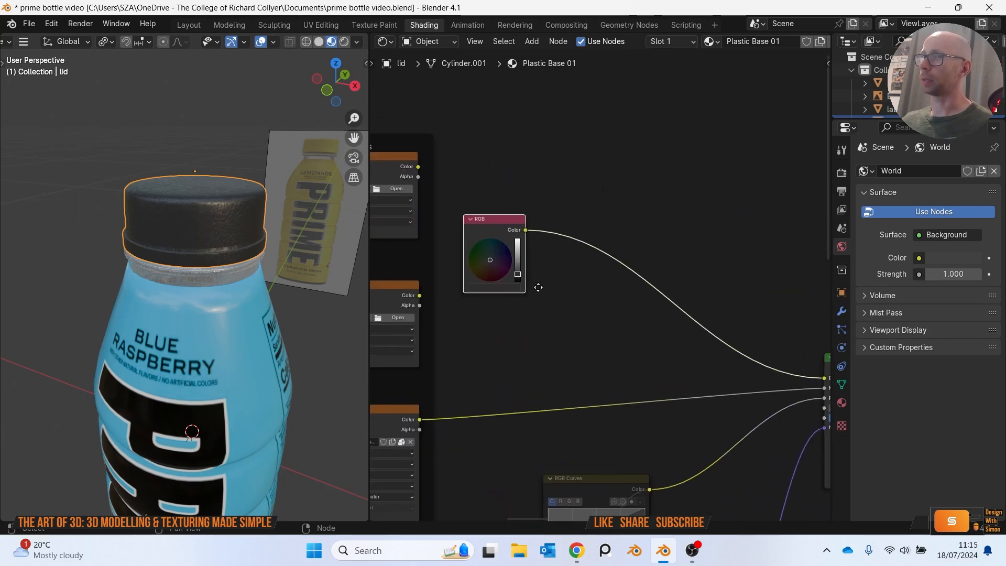
scroll(552, 292, up, 4)
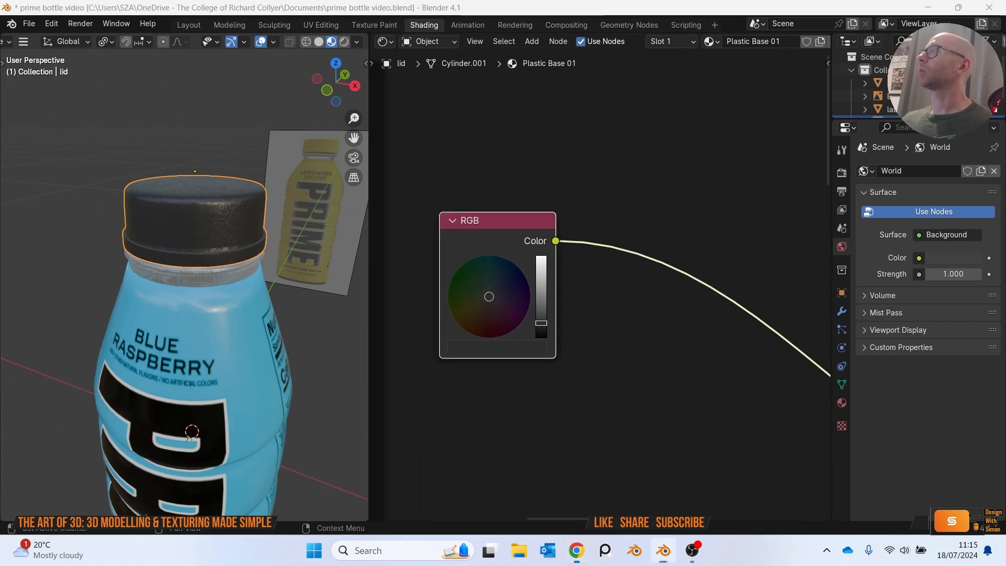
Switch to imagecolorpicker.com in Chrome to get the hex code for the label's blue.
key(alt+Tab)
double_click(516, 84)
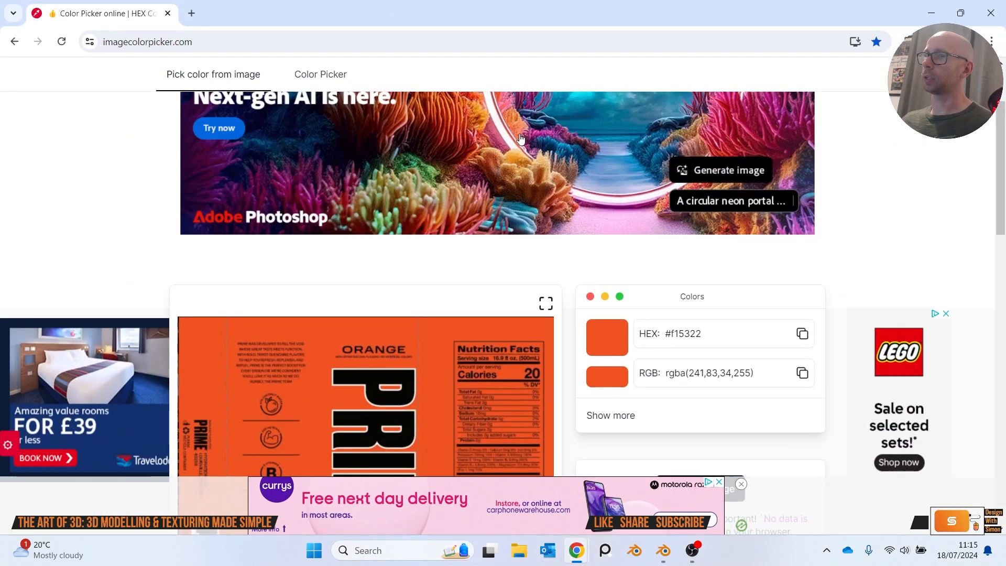
scroll(534, 276, down, 5)
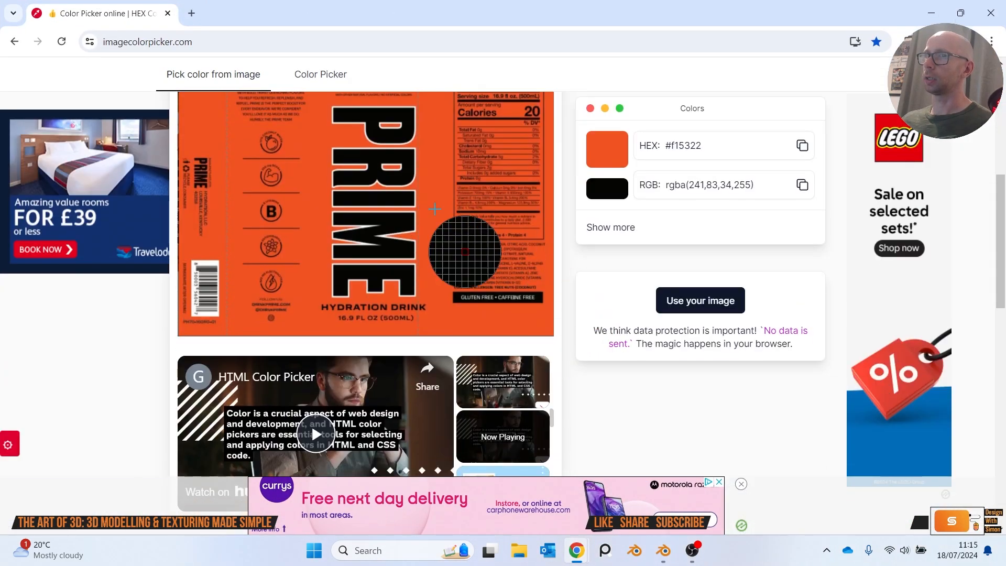
scroll(474, 285, up, 2)
drag(400, 19, 1005, 168)
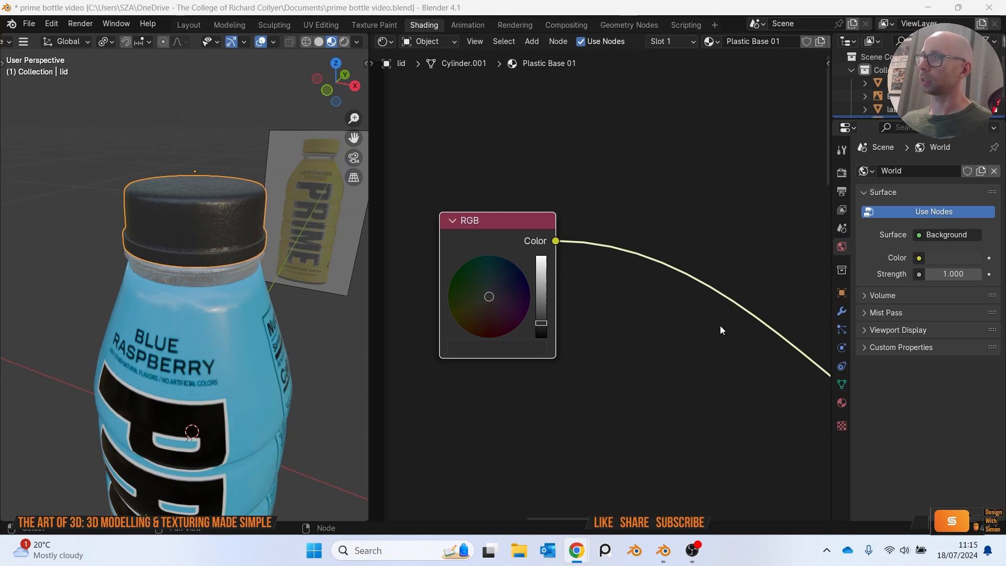
Set the colour of the lid material's RGB node to hex 01B3E6.
click(531, 348)
click(591, 249)
click(544, 272)
text(#07b5e6)
key(Return)
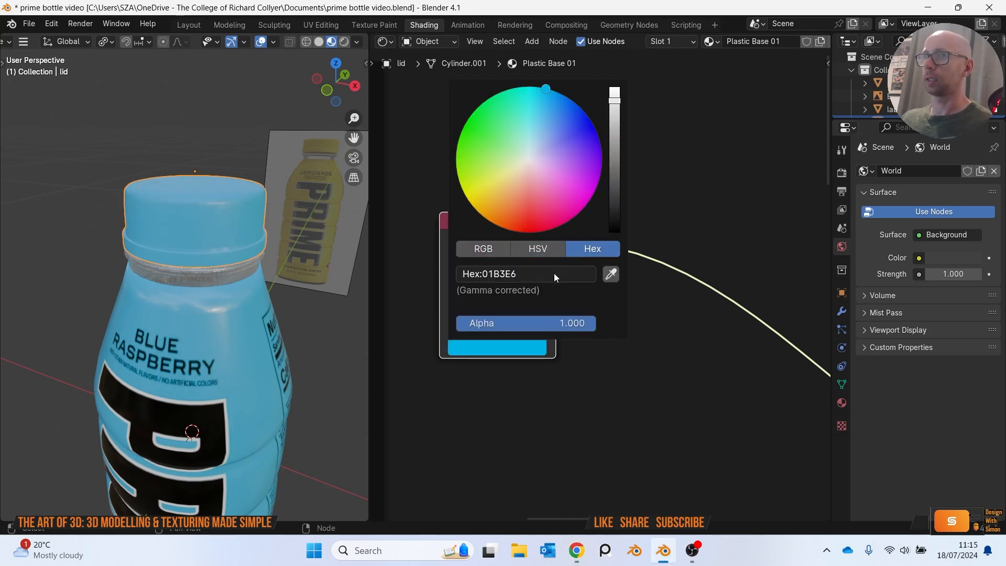
Inspect the recoloured lid and its bumpy surface texture from several angles.
middle_drag(166, 139, 269, 144)
scroll(275, 172, down, 5)
scroll(234, 194, up, 6)
middle_drag(205, 219, 229, 222)
scroll(218, 231, up, 2)
Examine the lid material's node tree and the Mapping node that controls its texture coordinates.
scroll(426, 202, down, 5)
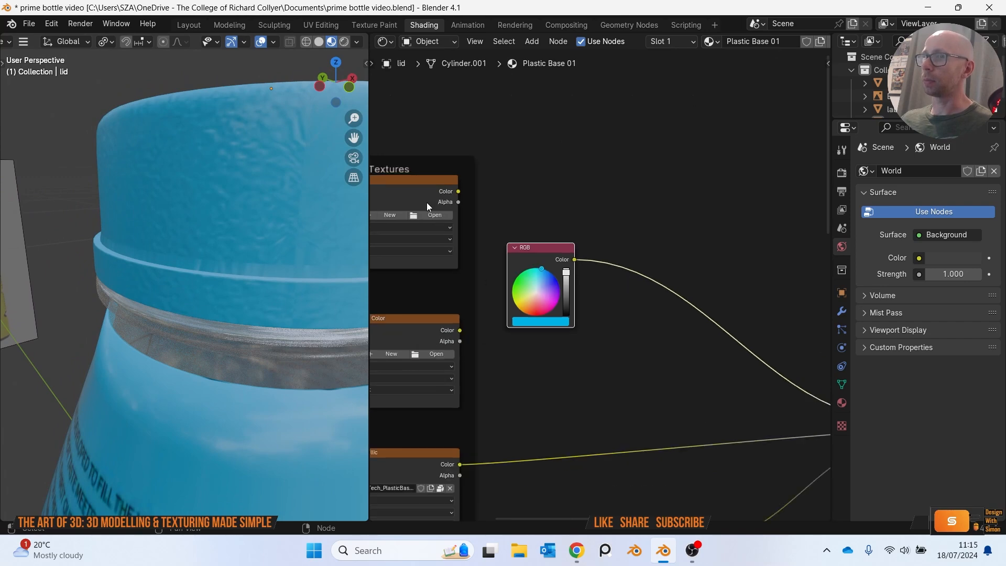
scroll(472, 251, down, 4)
middle_drag(600, 325, 641, 272)
scroll(511, 292, up, 6)
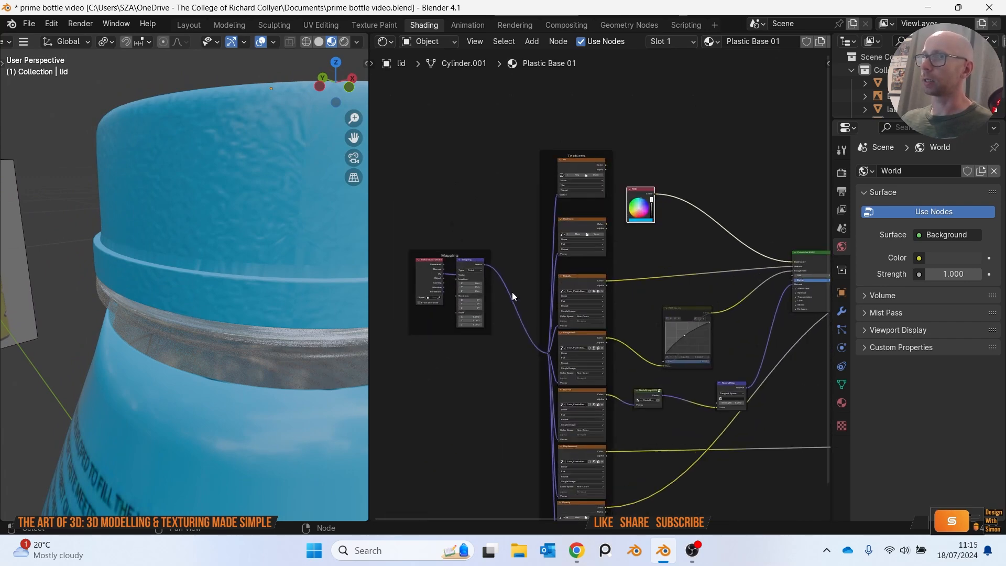
middle_drag(466, 296, 670, 224)
scroll(607, 272, up, 3)
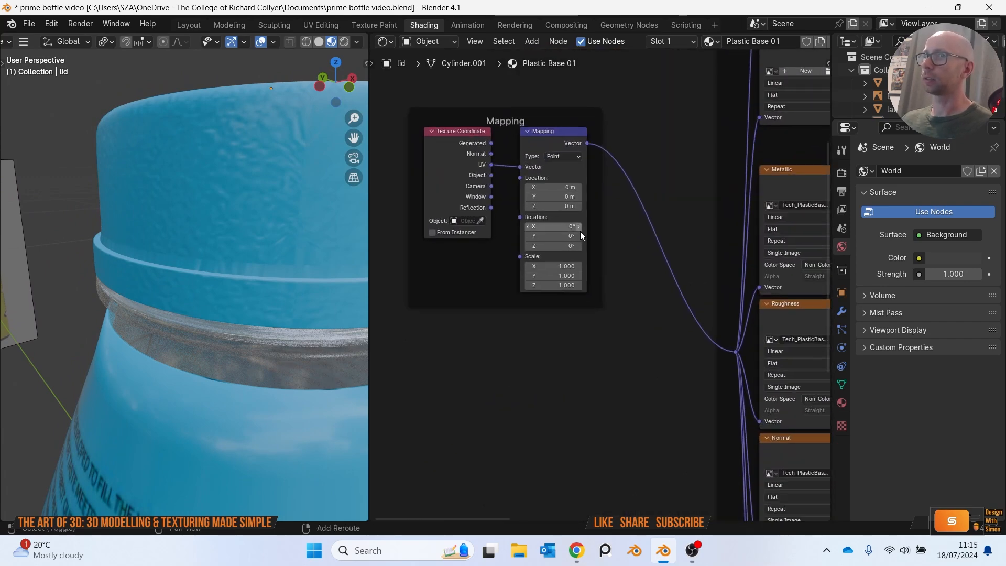
middle_drag(580, 231, 579, 271)
scroll(203, 219, down, 4)
scroll(203, 225, up, 3)
Unwrap all faces of the lid with Cube Projection and check the resulting surface texture up close.
click(212, 228)
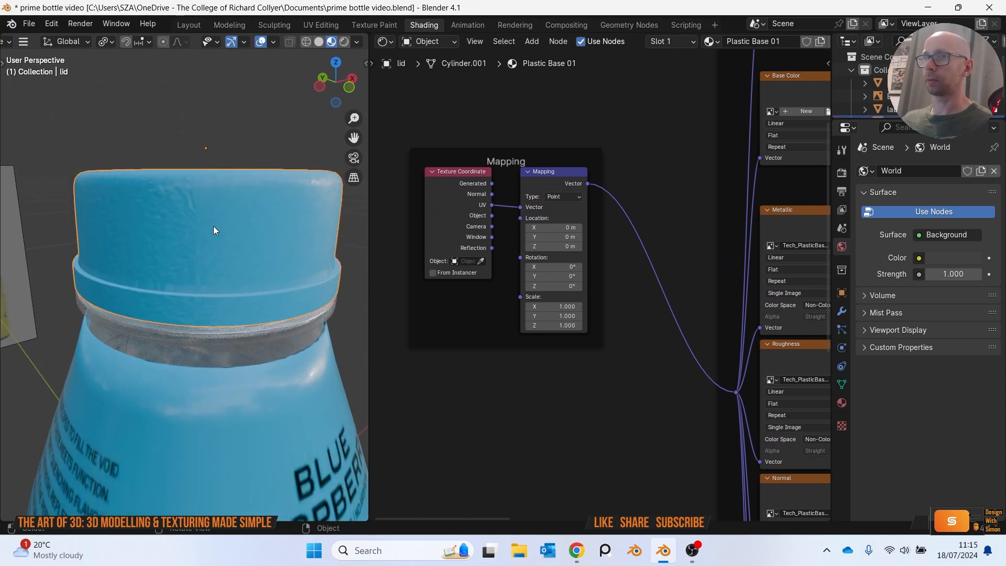
key(Tab)
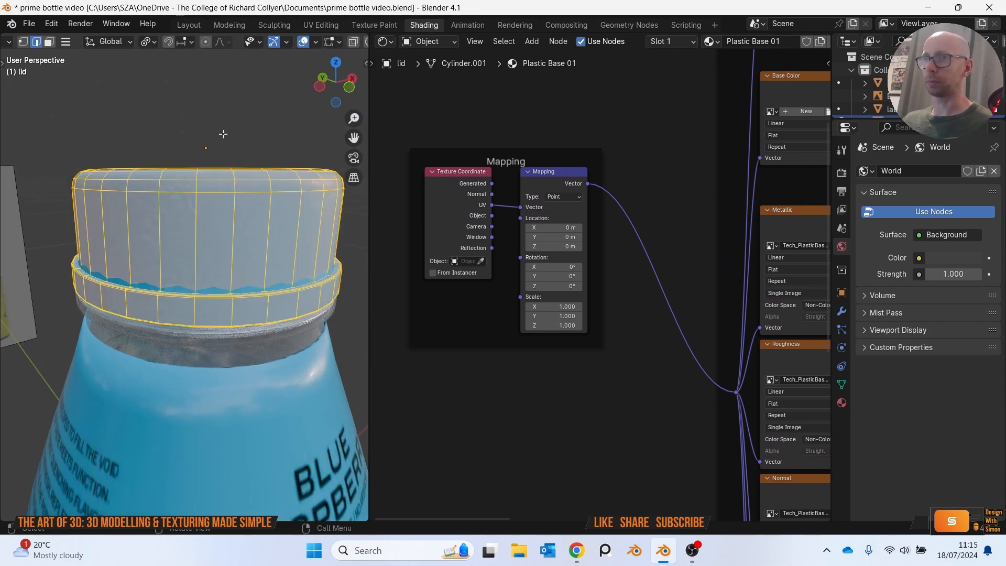
key(3)
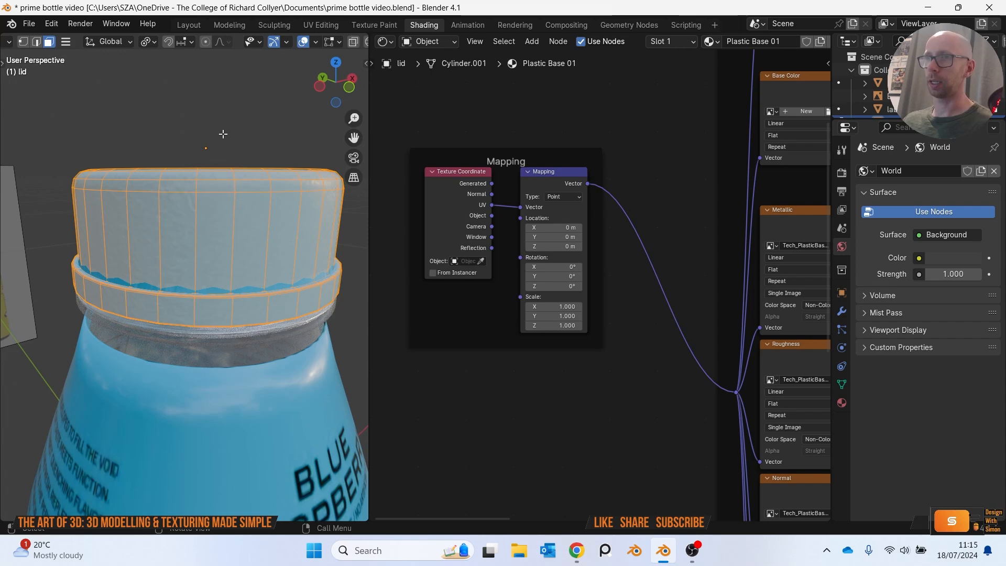
key(u)
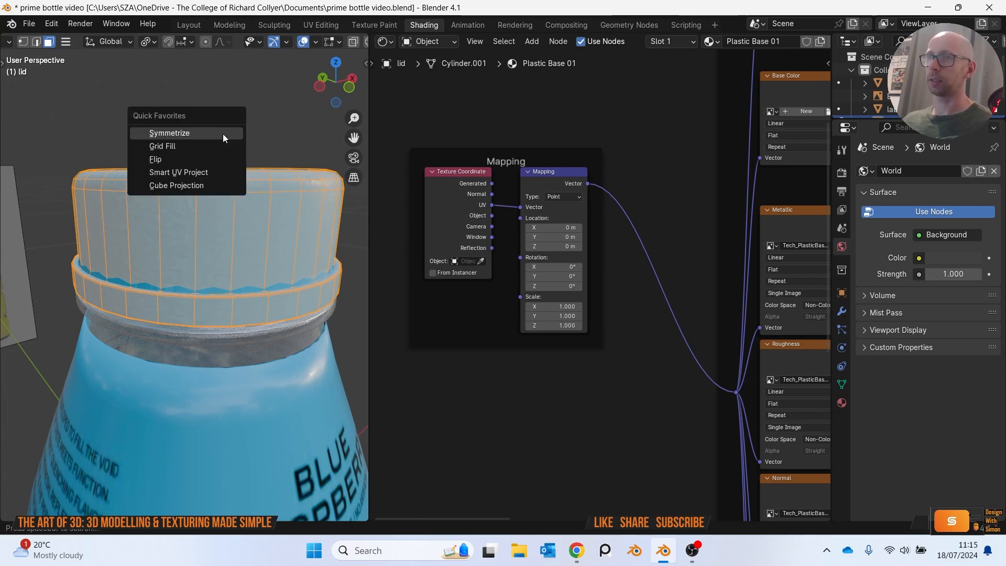
click(202, 187)
key(Tab)
middle_drag(206, 141, 239, 183)
scroll(246, 188, up, 5)
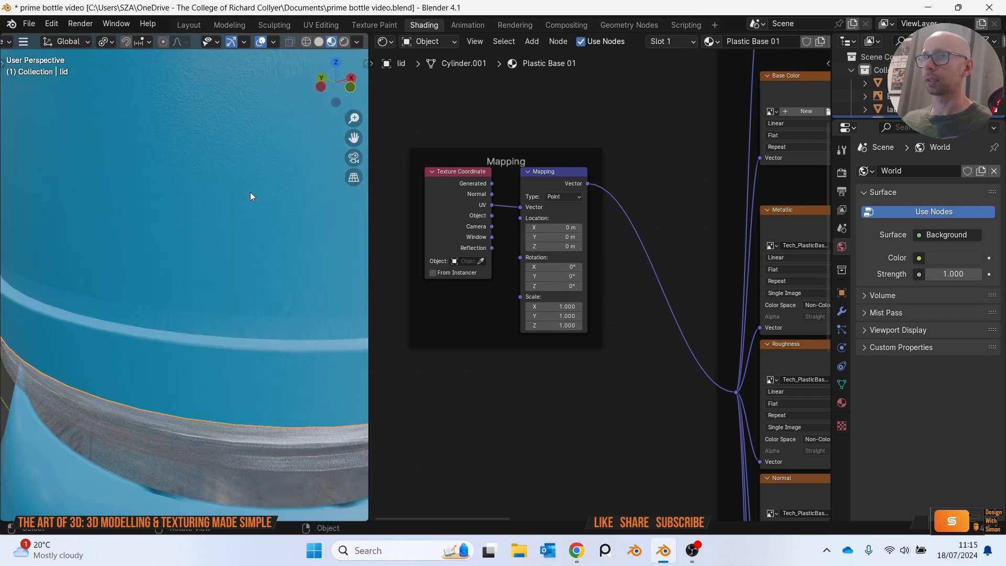
scroll(250, 192, down, 6)
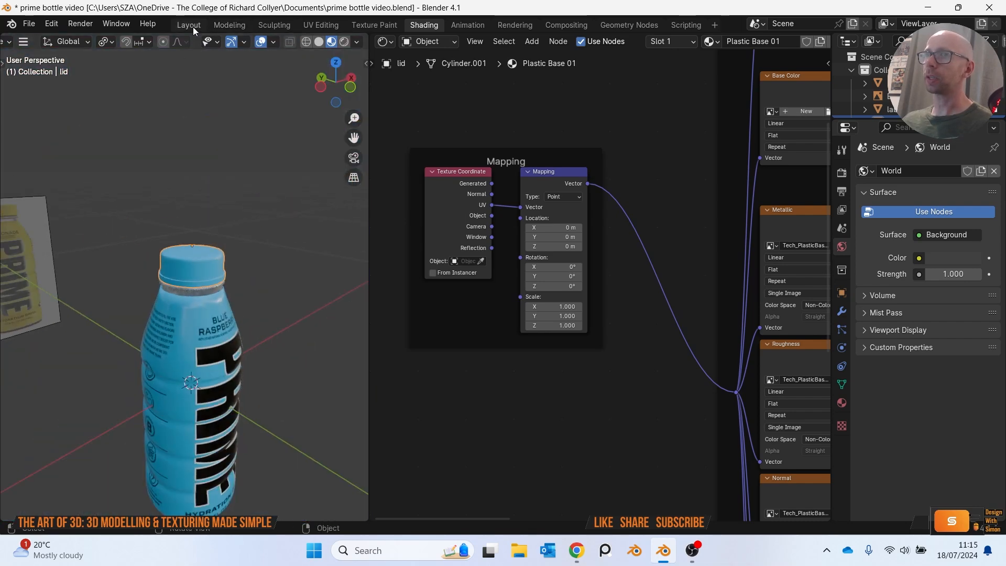
Look up the Cube Projection command for the lid in the UV Editing workspace and among the Quick Favorites.
click(192, 27)
mouse_move(371, 168)
middle_down()
mouse_move(344, 162)
mouse_move(465, 161)
middle_up()
scroll(348, 165, down, 3)
click(465, 161)
click(321, 25)
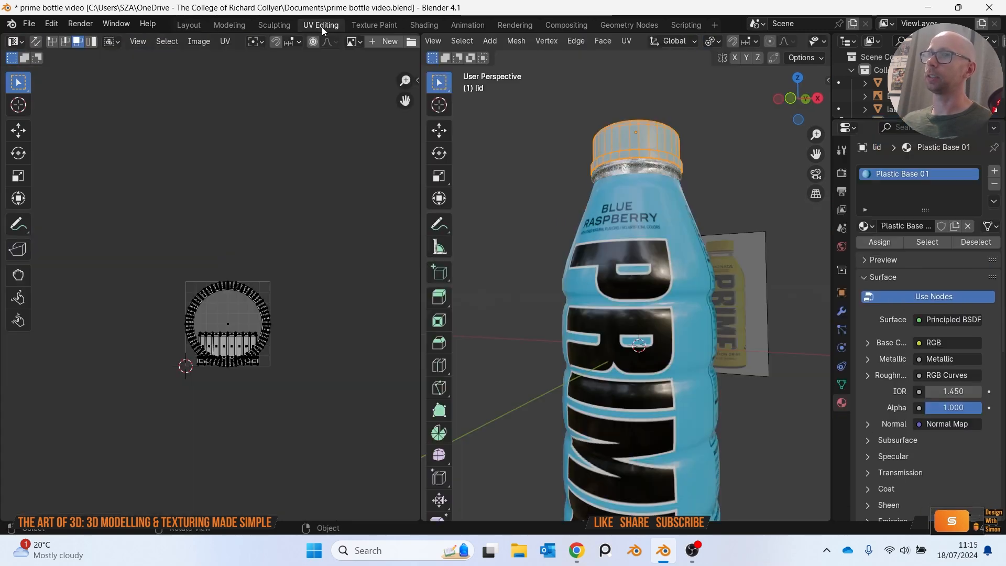
click(627, 42)
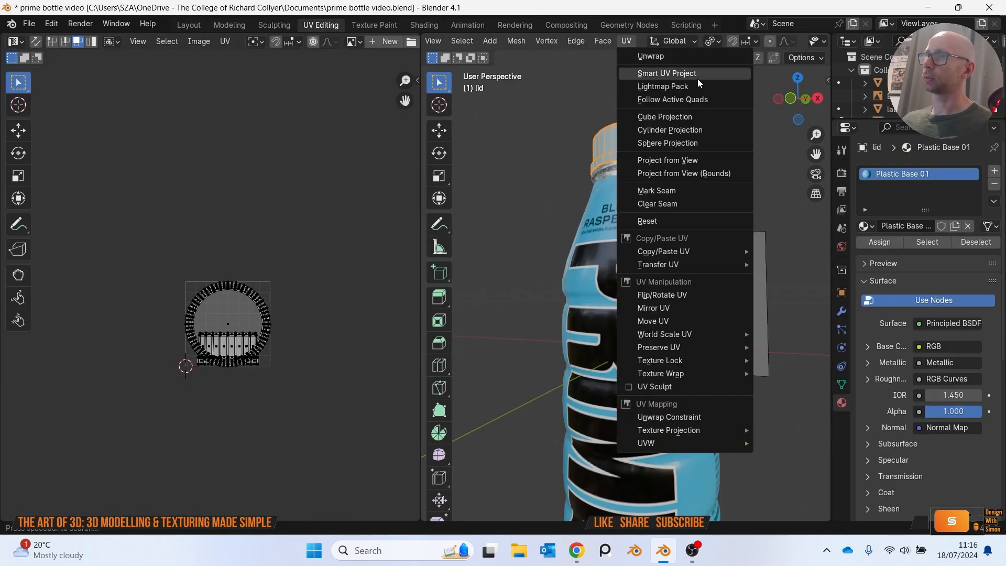
right_click(675, 121)
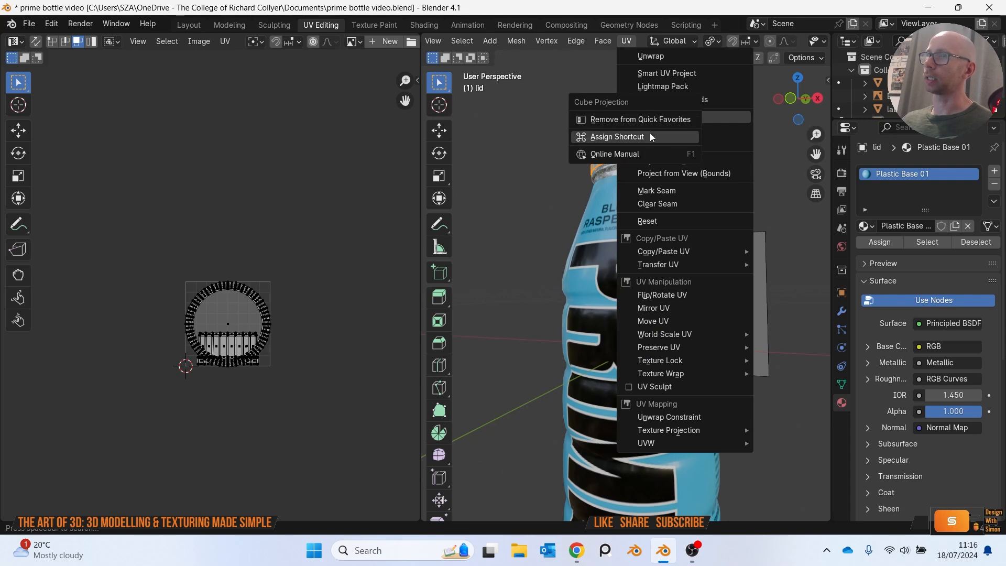
click(532, 139)
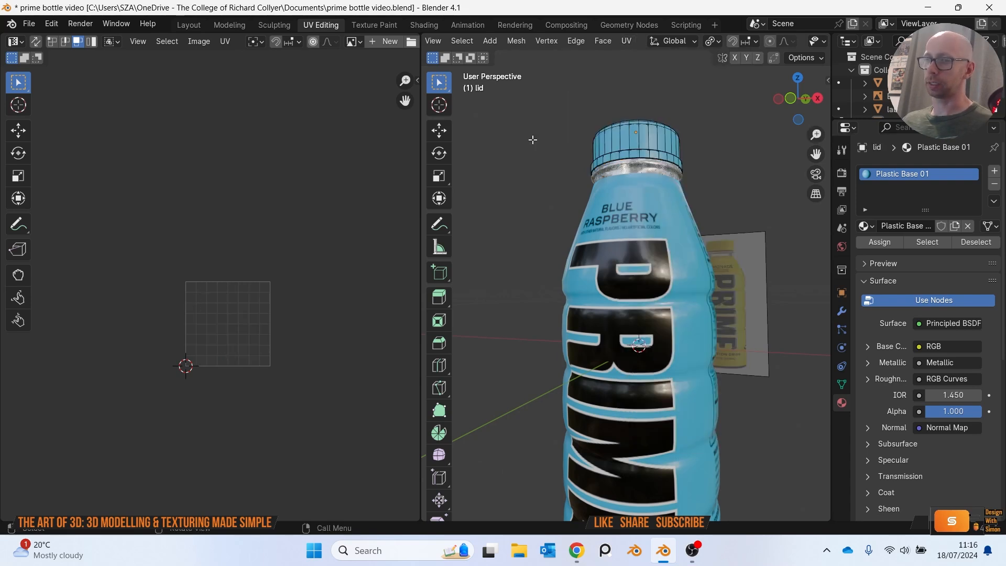
key(q)
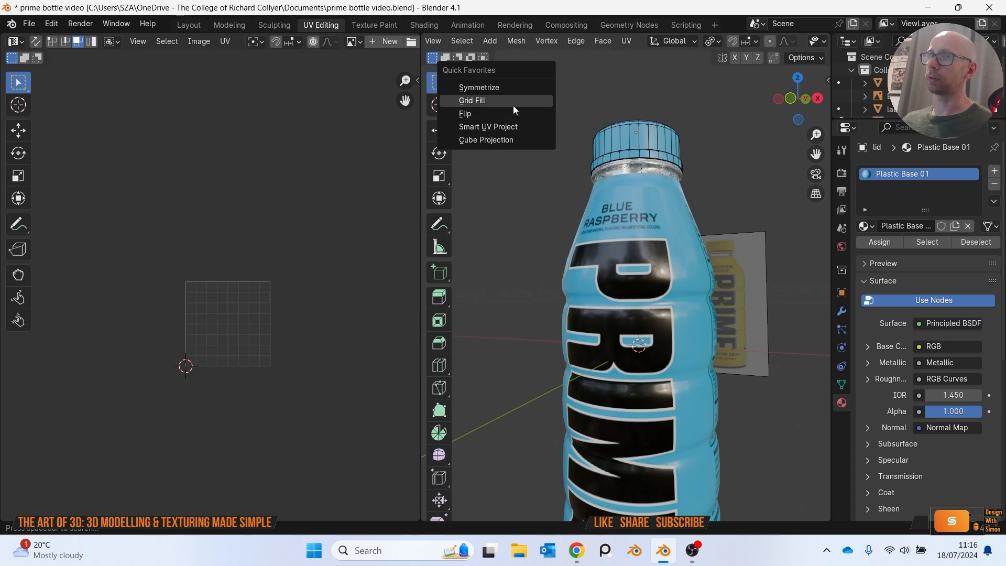
click(626, 41)
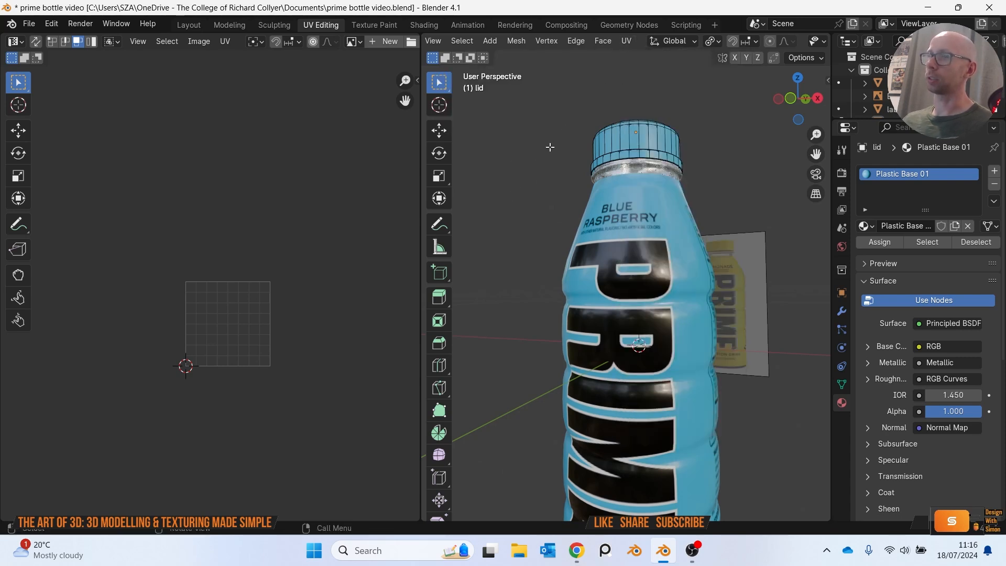
Return to the Layout workspace in Object Mode and save the file.
key(Tab)
click(188, 25)
scroll(475, 250, down, 5)
middle_drag(509, 170, 555, 204)
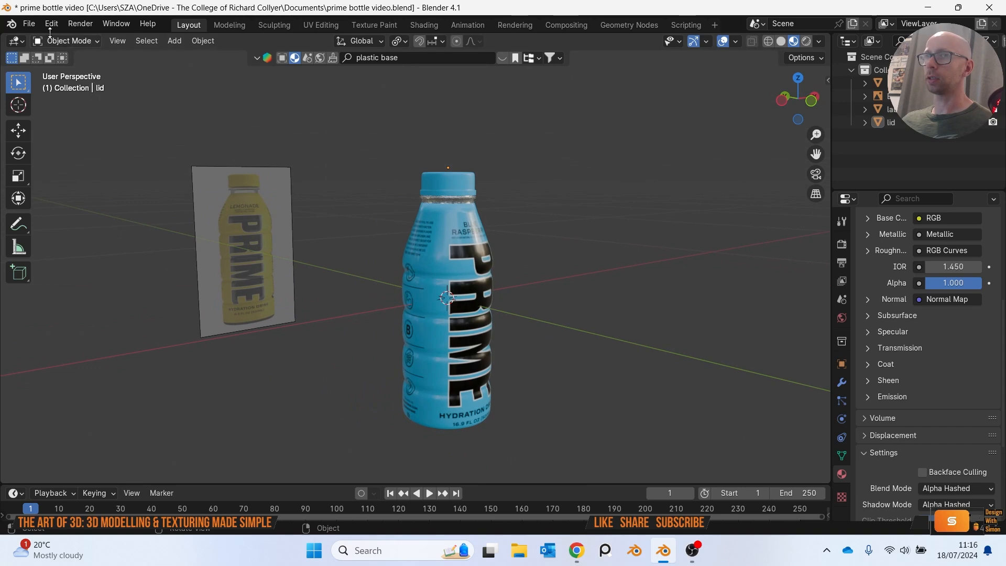
click(29, 24)
click(82, 107)
middle_drag(82, 106, 387, 184)
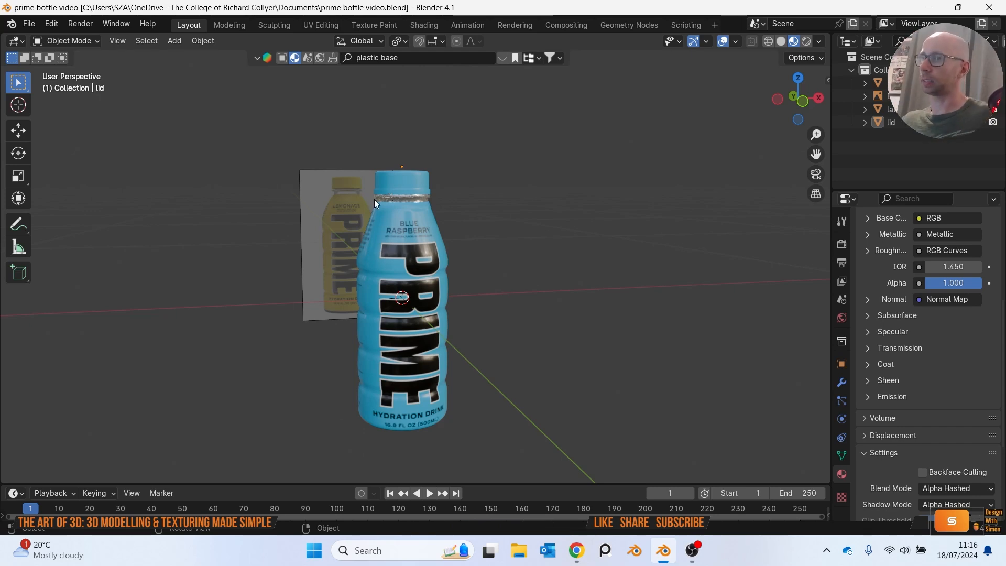
Delete the yellow bottle reference image from the scene.
click(332, 207)
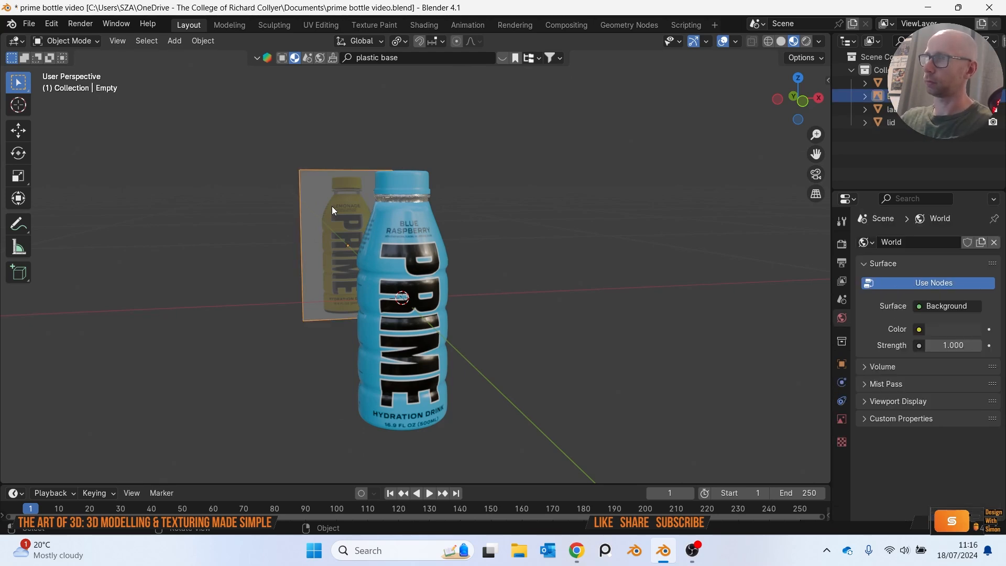
key(Delete)
middle_drag(343, 205, 492, 208)
scroll(492, 209, down, 4)
Raise all the bottle parts about 0.23 m along Z so the base sits on the floor grid, and save the file.
drag(351, 166, 502, 354)
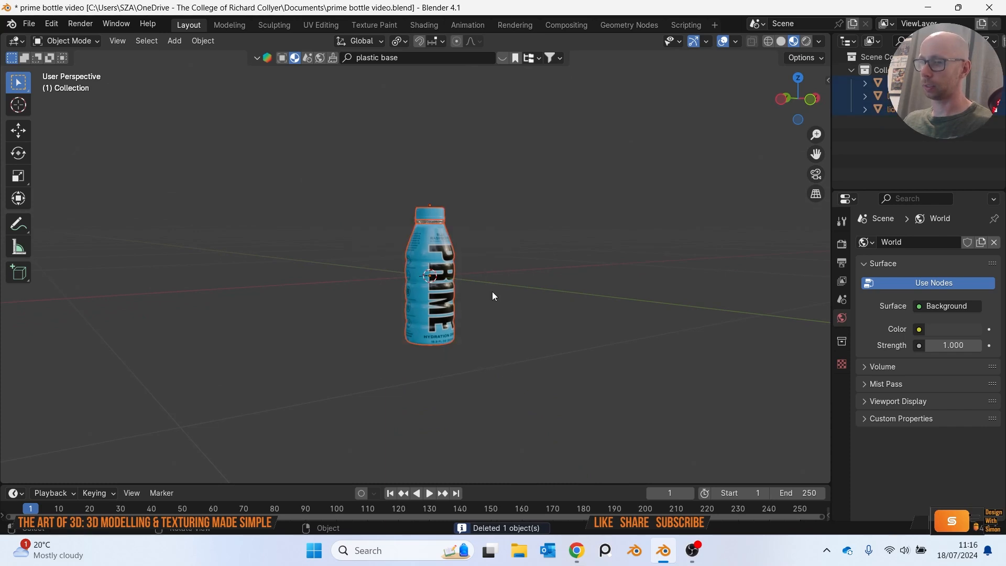
key(g)
key(z)
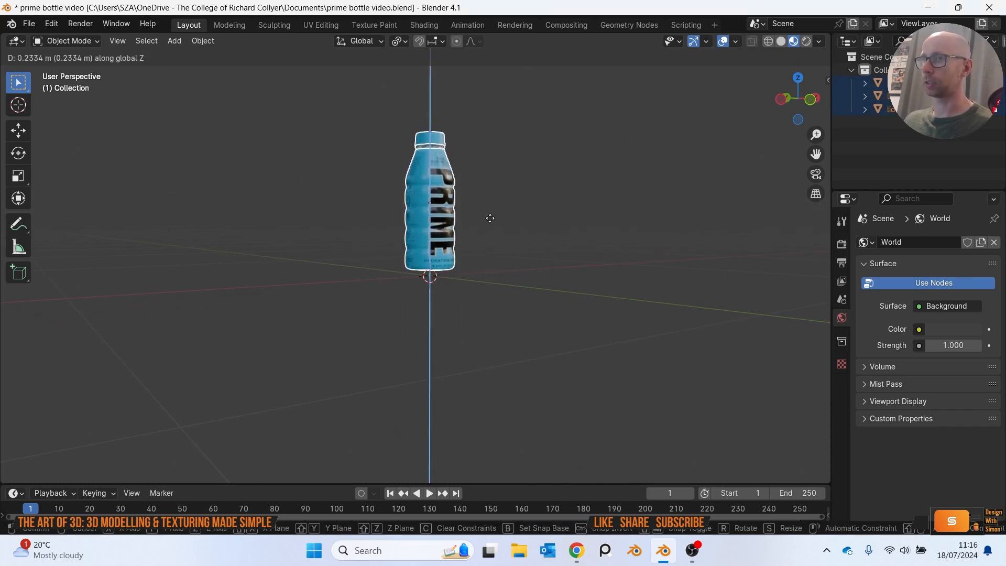
click(490, 221)
click(585, 249)
middle_drag(586, 249, 560, 268)
click(33, 25)
click(78, 105)
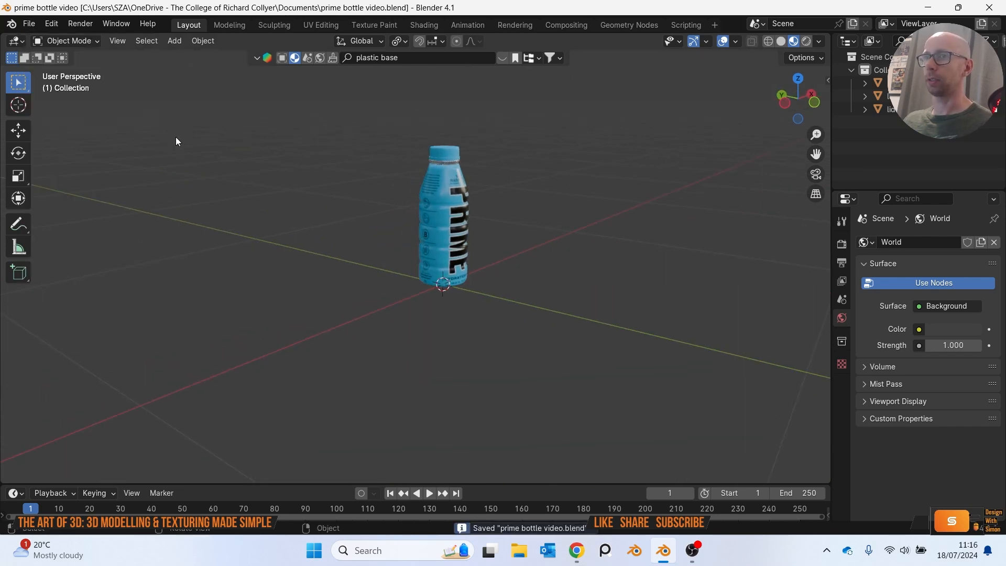
Add a 2 m plane at the world origin as a floor under the bottle.
key(shift+a)
click(330, 161)
middle_drag(337, 162, 435, 241)
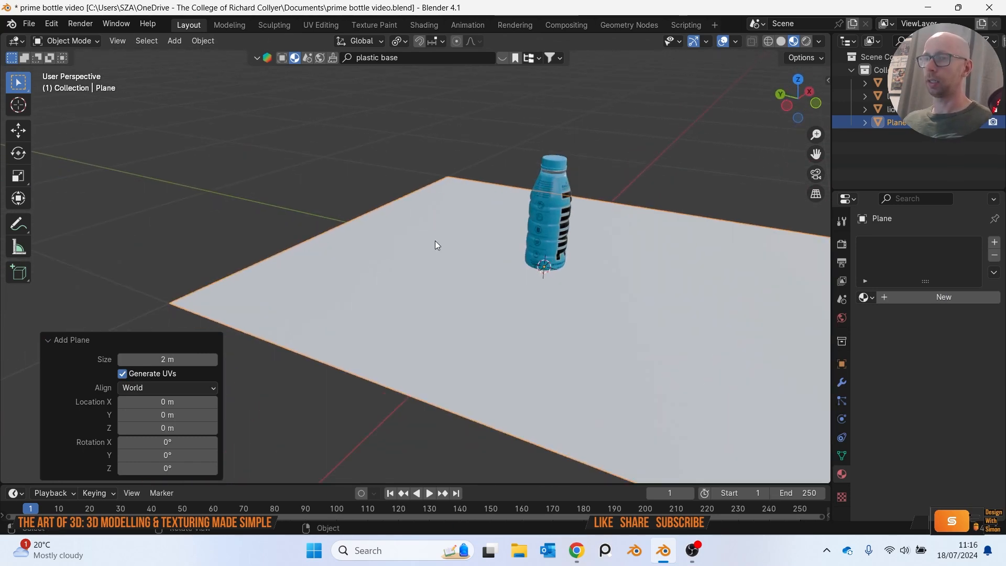
Extrude the plane's edge behind the bottle about 0.61 m straight up along Z to form a back wall.
key(Tab)
key(2)
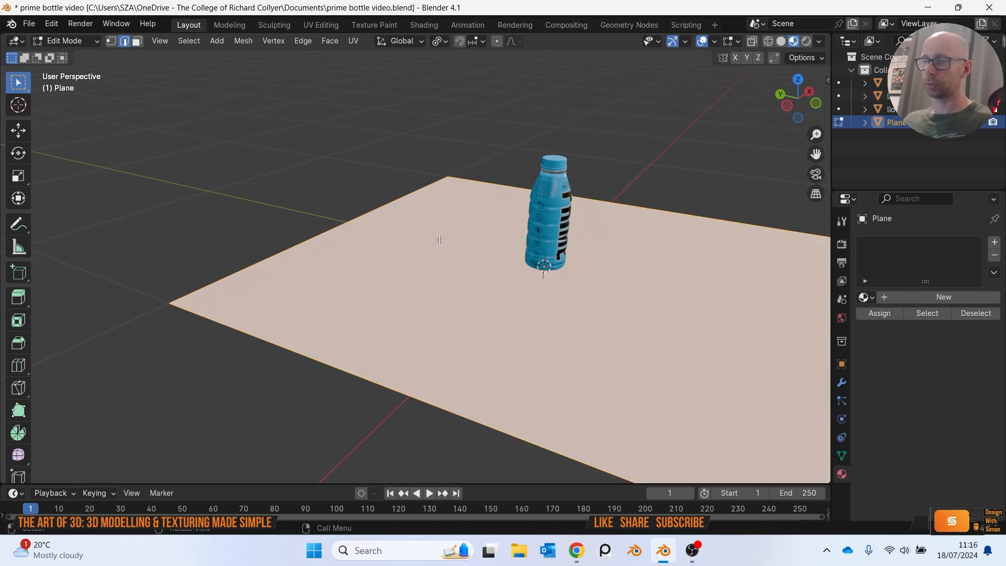
click(319, 233)
middle_drag(319, 232, 283, 188)
key(e)
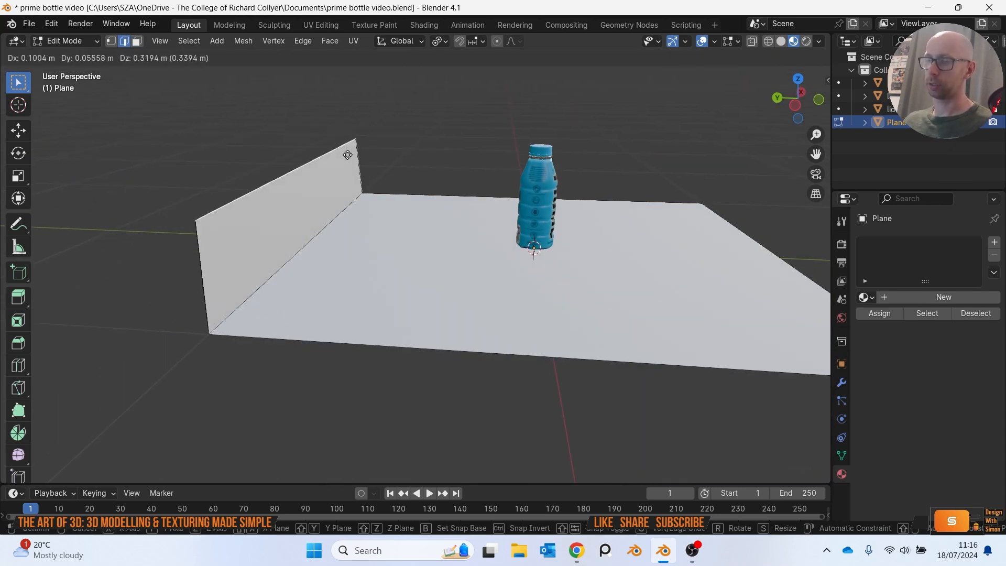
key(z)
click(351, 94)
Move the back wall's upper edge about 0.84 m higher along Z.
middle_drag(351, 94, 420, 197)
key(g)
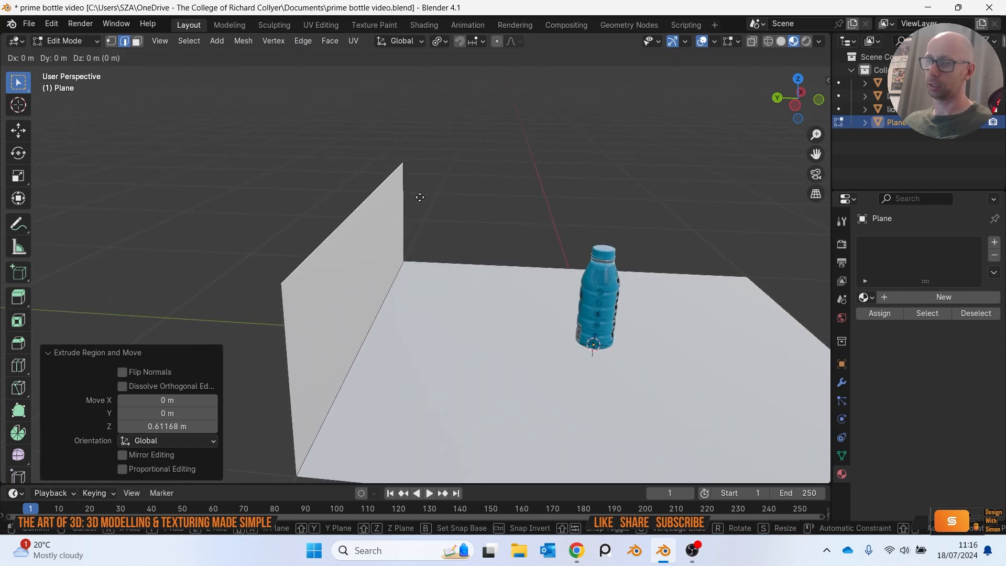
key(z)
click(408, 408)
Bevel the edge between floor and back wall with a width of 0.24 m and 8 segments.
scroll(409, 401, down, 4)
middle_drag(408, 401, 370, 331)
scroll(364, 352, up, 4)
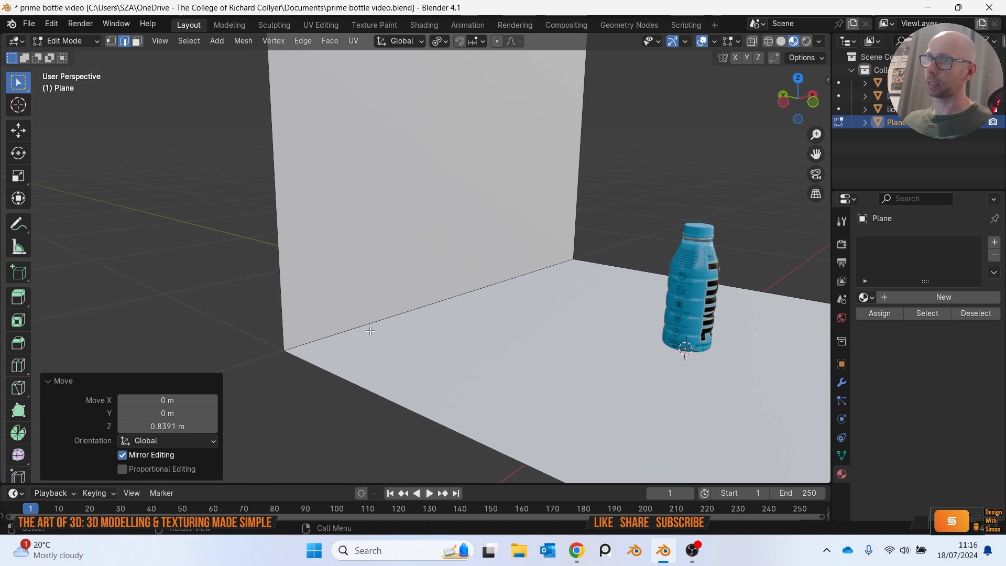
click(367, 331)
key(ctrl+b)
click(367, 331)
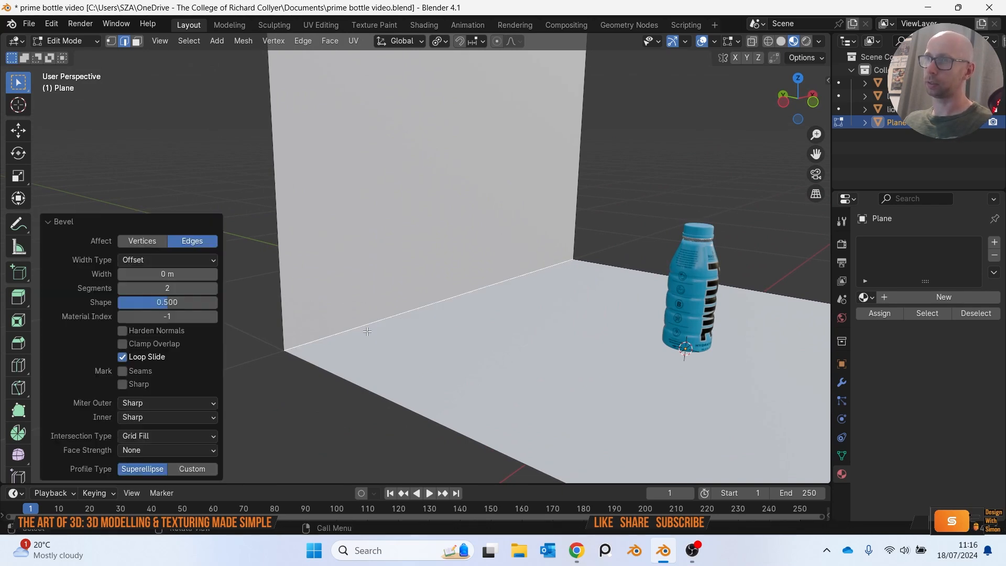
drag(153, 274, 186, 289)
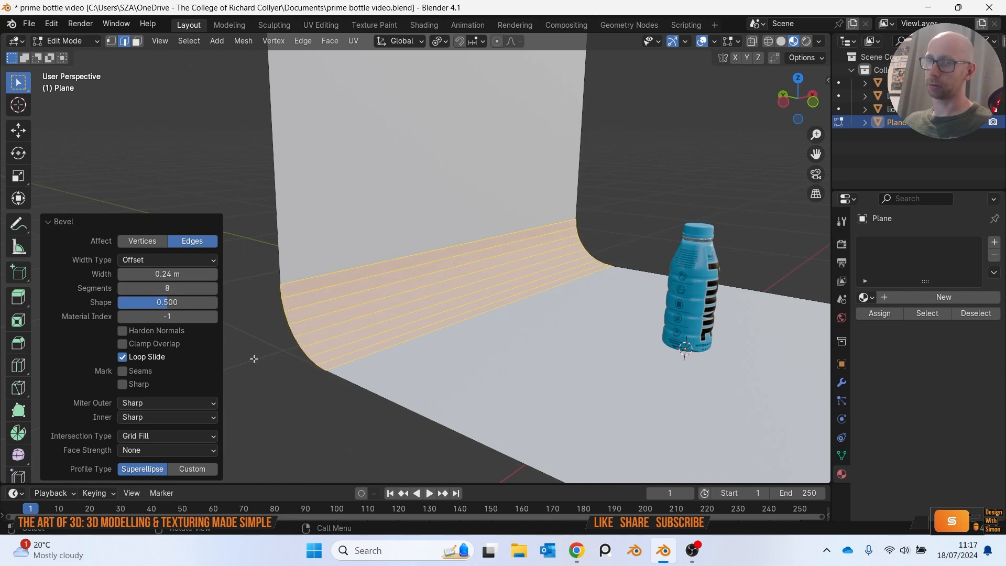
Apply Shade Smooth to the curved backdrop in Object Mode and deselect it.
key(Tab)
middle_drag(348, 376, 250, 366)
key(q)
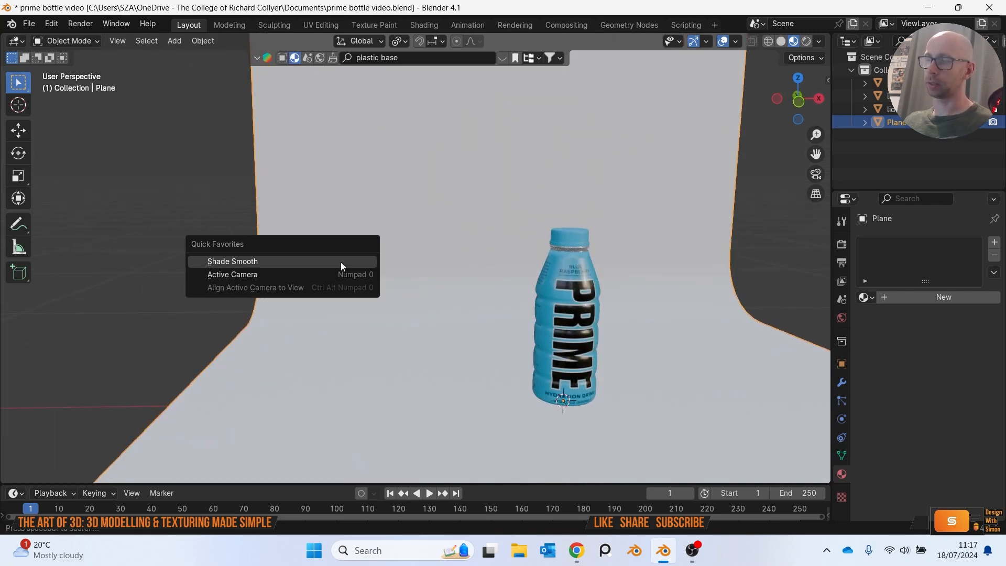
click(340, 262)
middle_drag(340, 263, 573, 309)
click(622, 309)
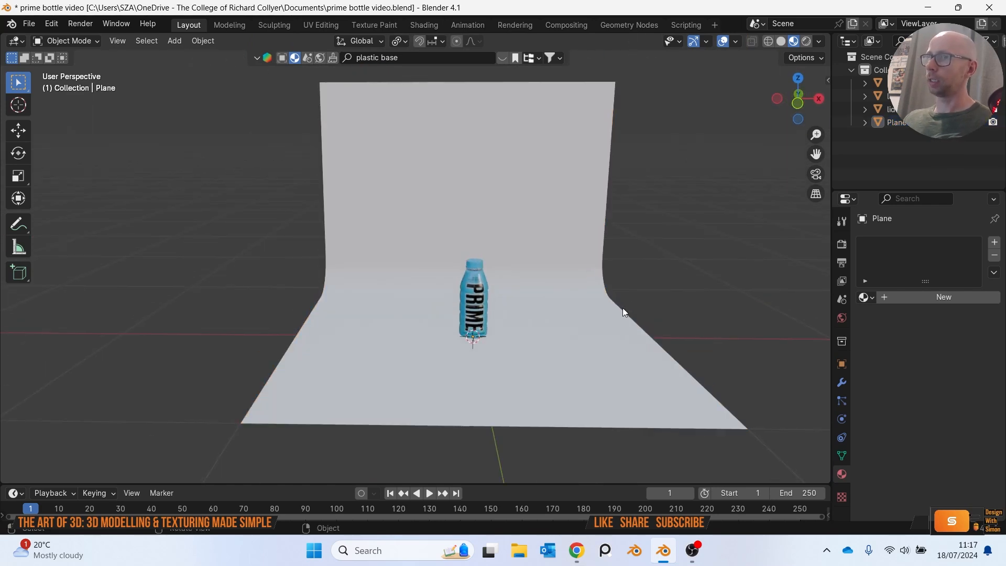
Widen the backdrop by scaling it about 2.27 times along X and check how it frames the bottle.
click(421, 248)
scroll(419, 251, down, 2)
shift+middle_drag(457, 275, 462, 308)
scroll(461, 307, up, 2)
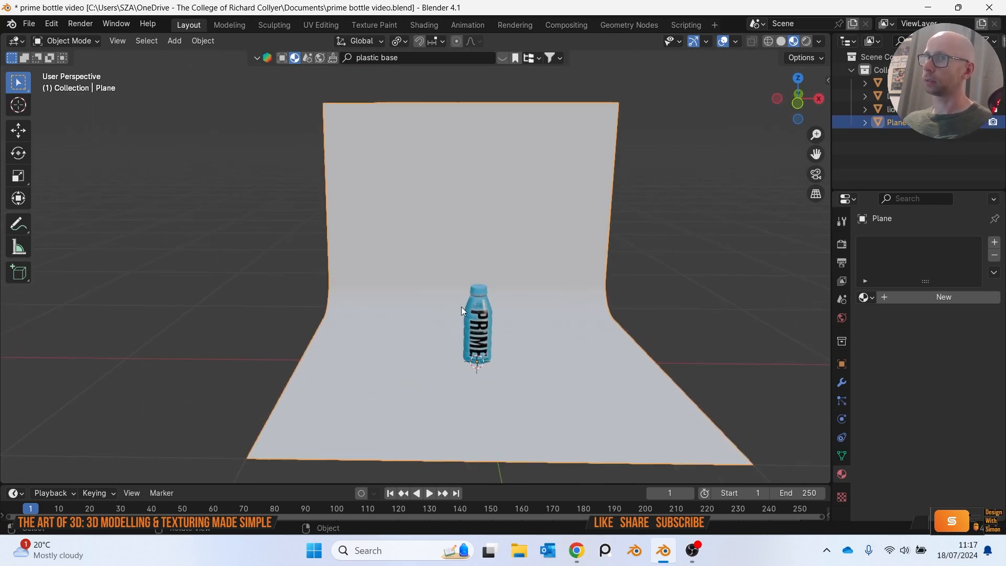
shift+middle_drag(521, 324, 501, 304)
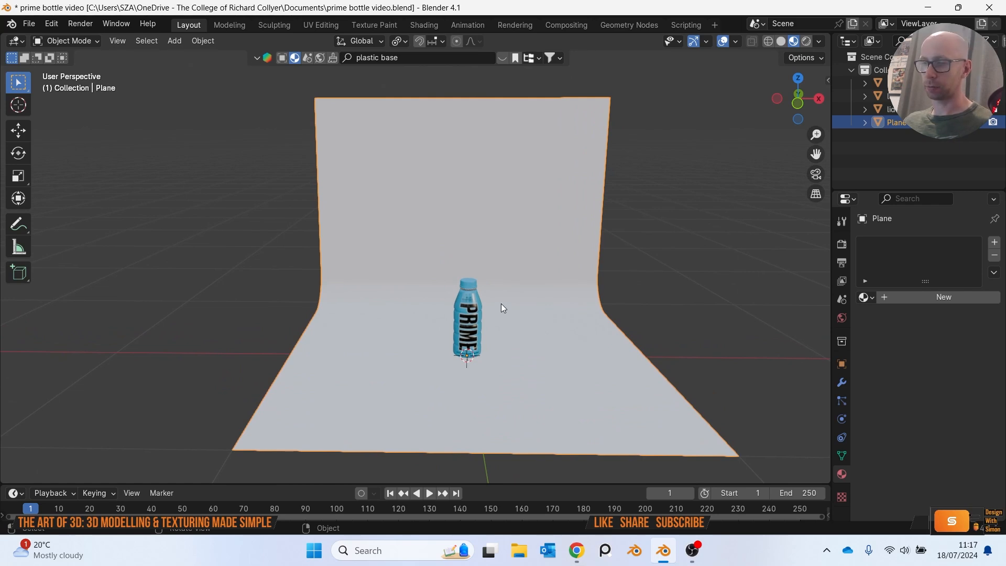
key(s)
key(x)
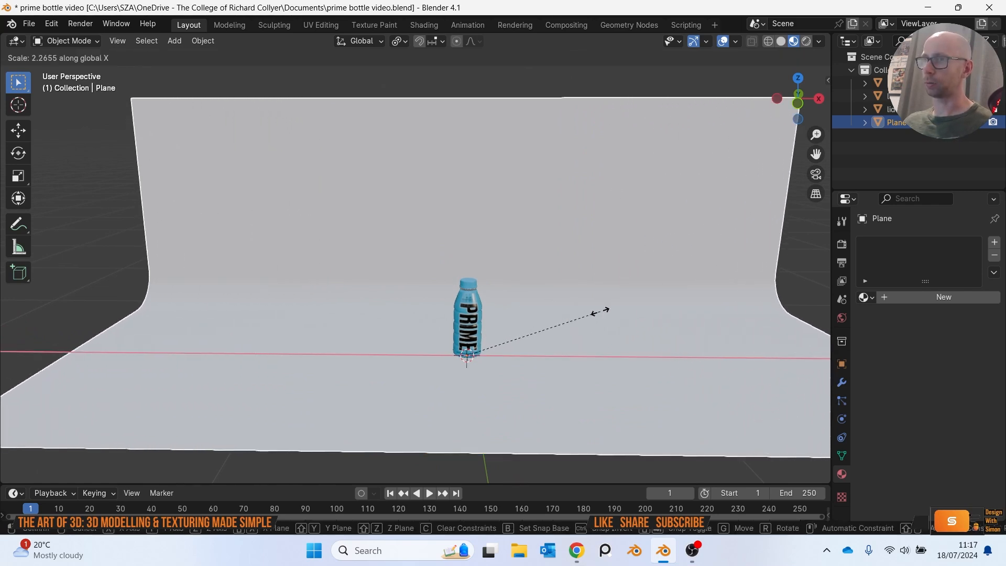
click(600, 310)
scroll(545, 319, up, 3)
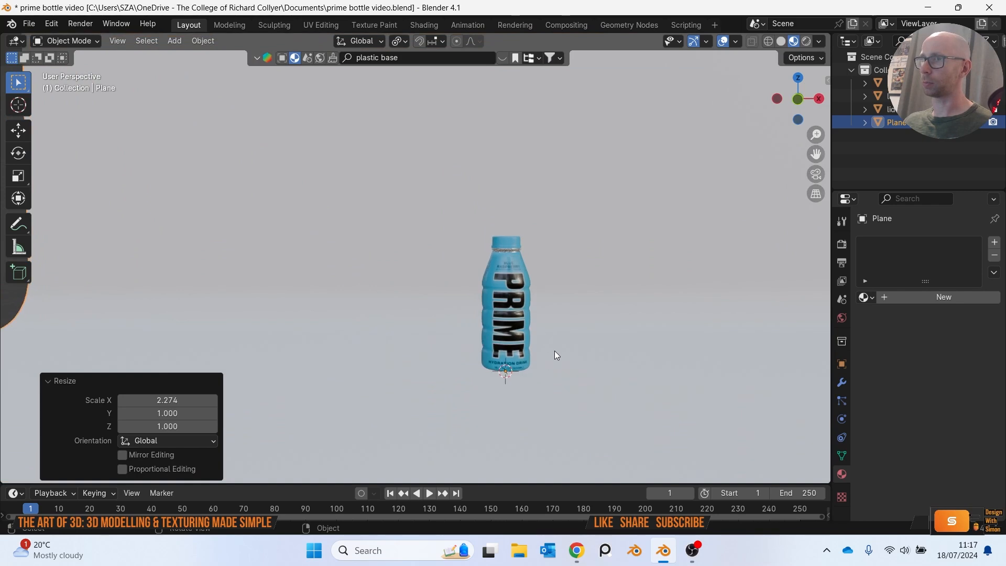
scroll(556, 355, down, 4)
middle_drag(535, 346, 609, 394)
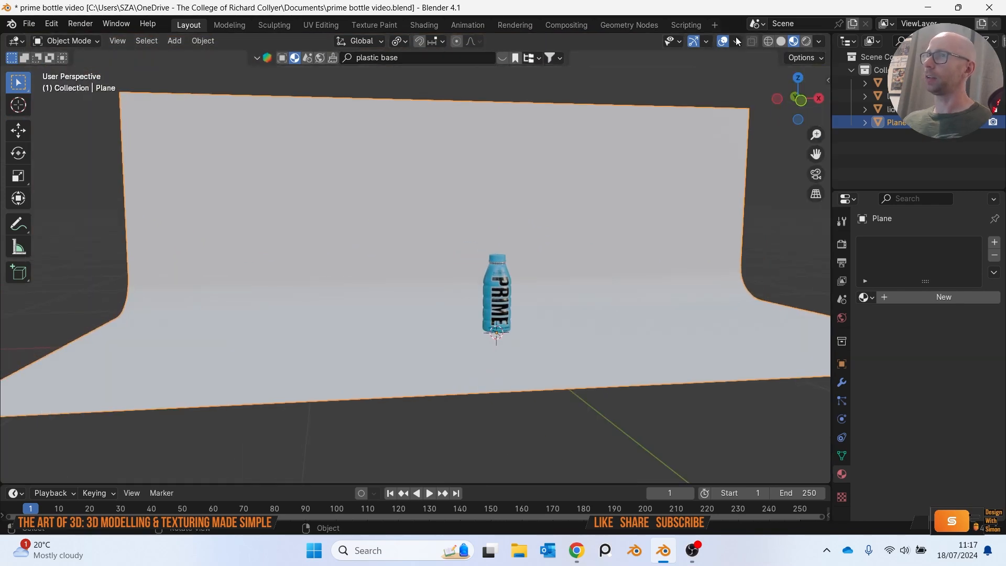
Save the file and check the unlit scene briefly in rendered shading before returning to material preview.
click(32, 25)
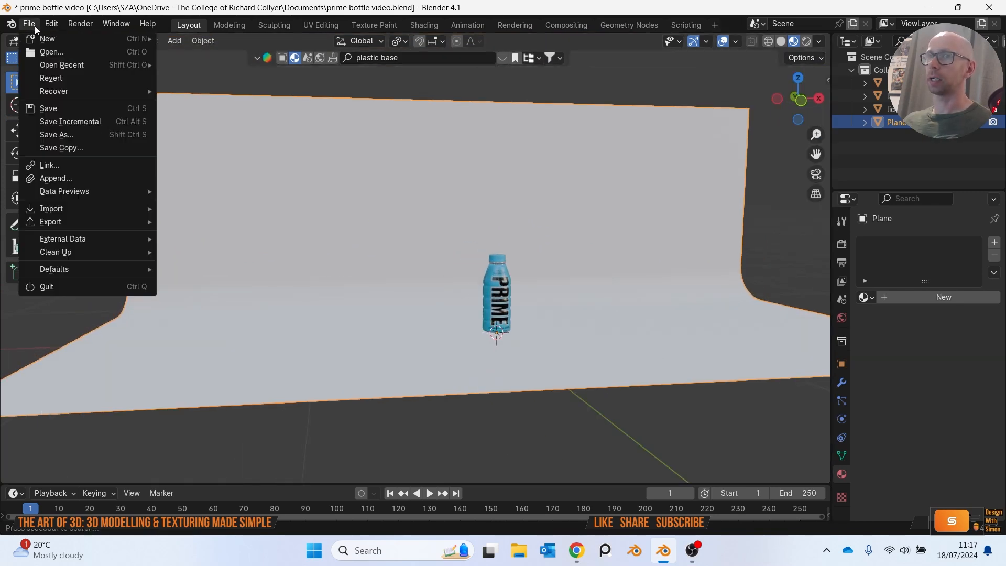
click(53, 105)
click(806, 42)
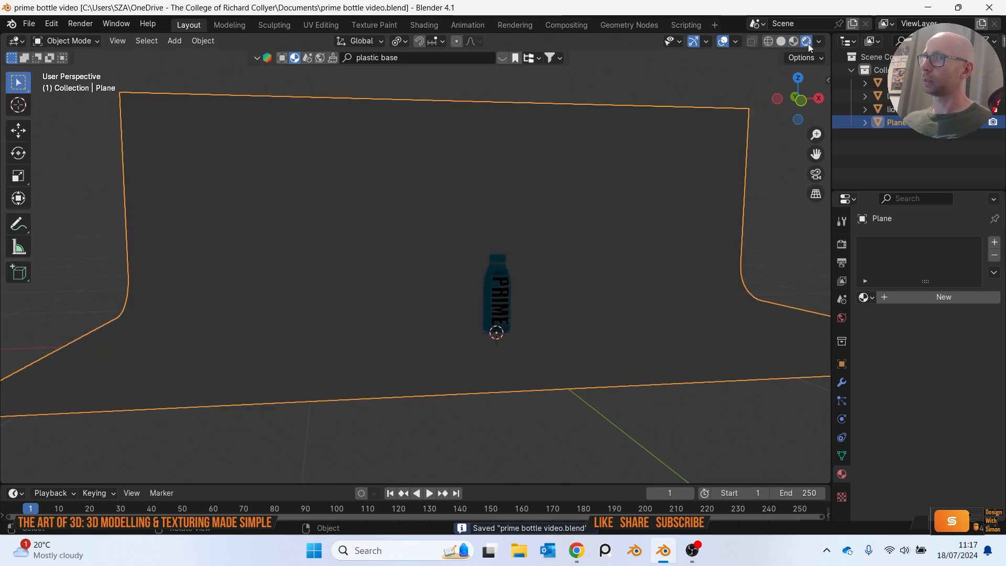
mouse_move(558, 249)
middle_down()
mouse_move(628, 215)
mouse_move(584, 260)
mouse_move(534, 265)
middle_up()
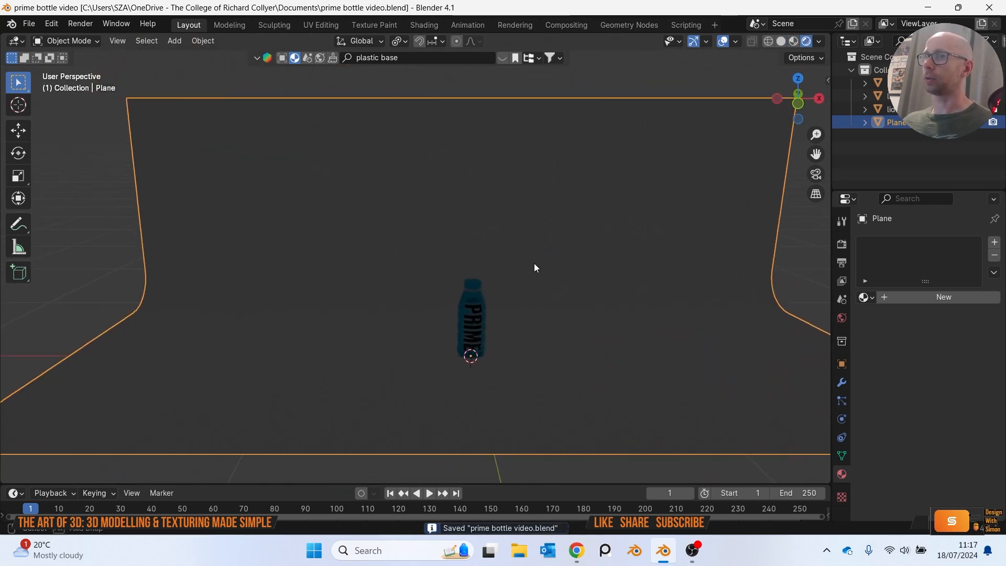
click(796, 44)
scroll(658, 212, down, 4)
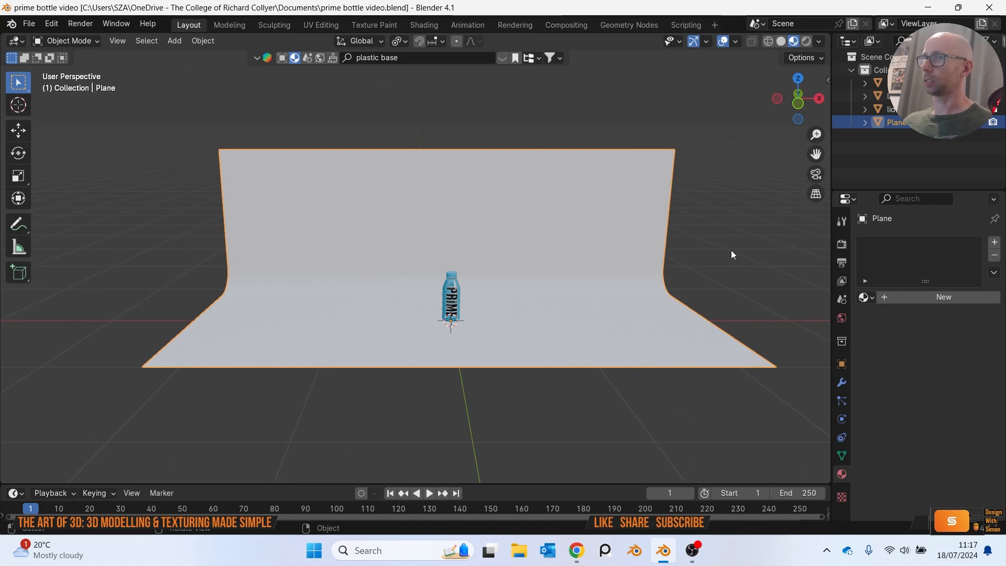
Add an area light at the scene's origin and raise it about 0.9 m along Z above the bottle.
key(shift+a)
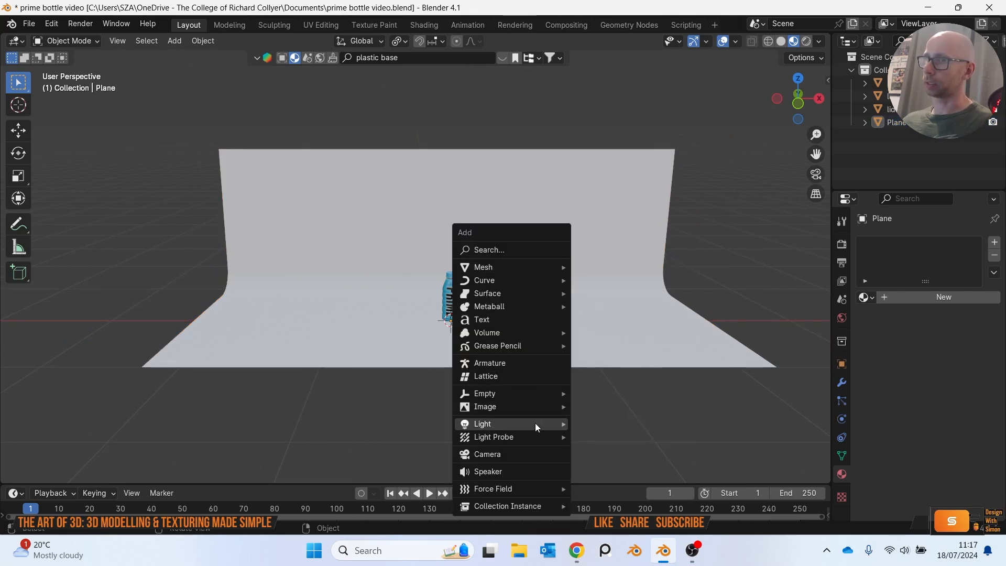
mouse_move(536, 424)
click(613, 460)
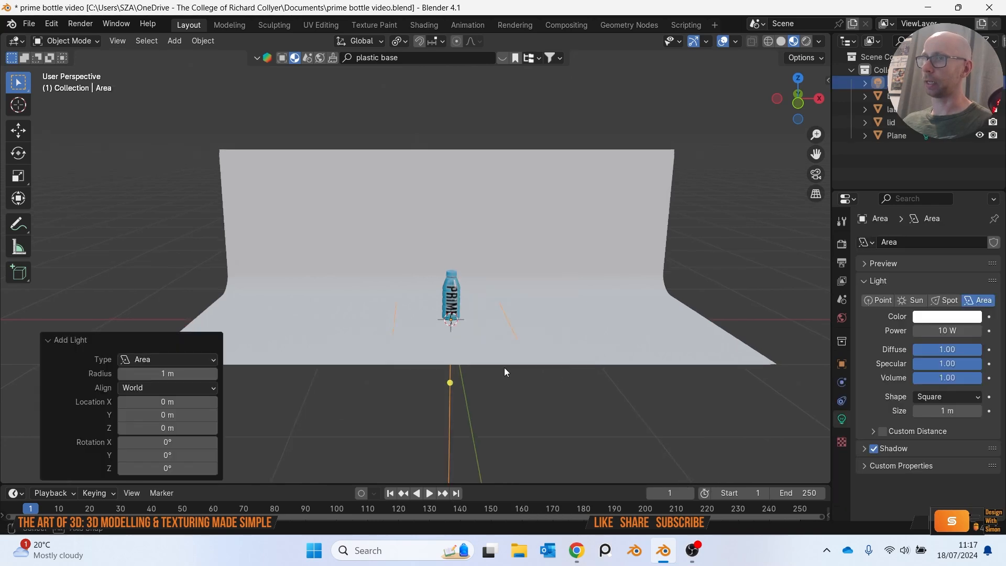
scroll(482, 326, up, 2)
key(g)
key(z)
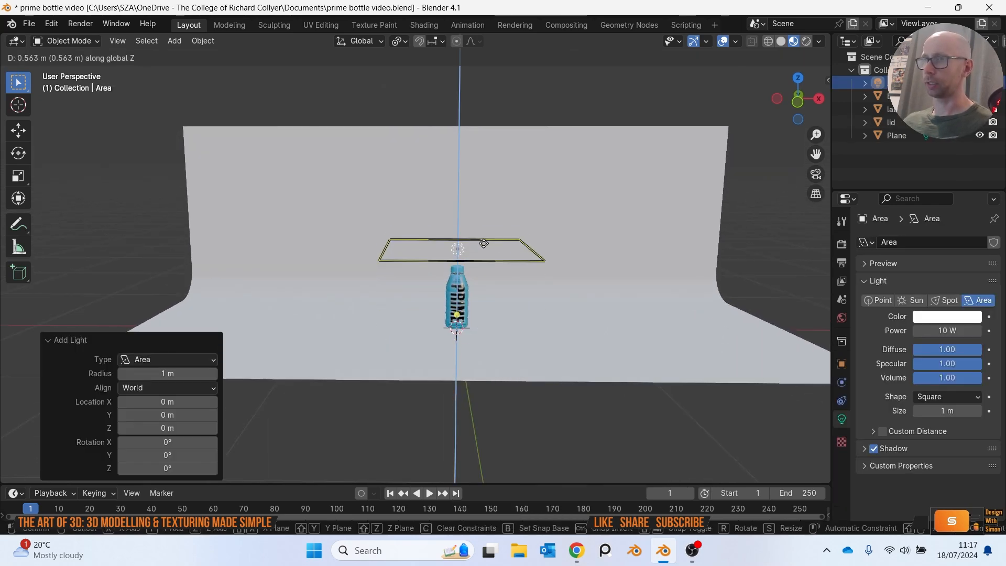
click(730, 141)
Switch the viewport to rendered shading and examine how the overhead light falls on the bottle.
click(812, 41)
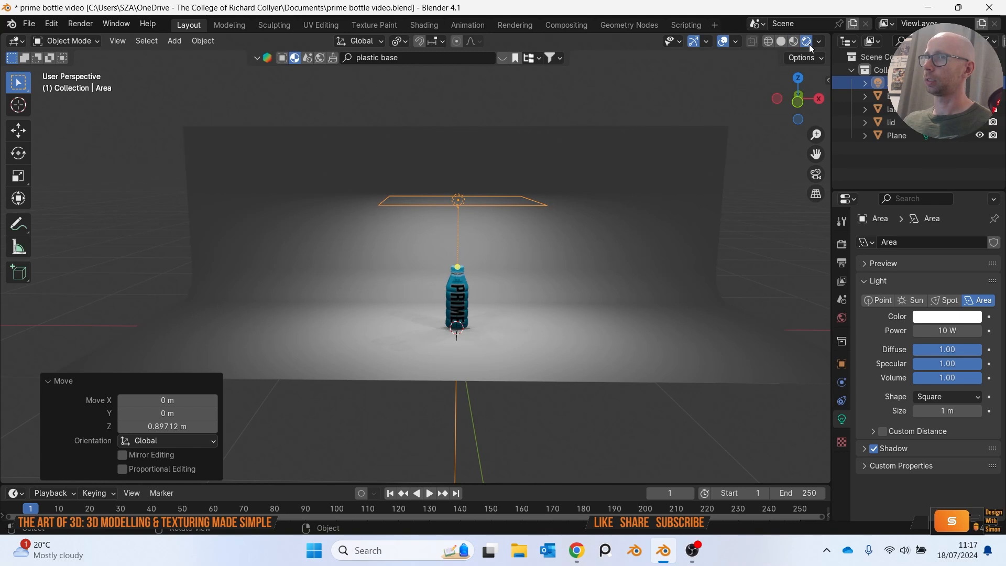
scroll(598, 220, up, 5)
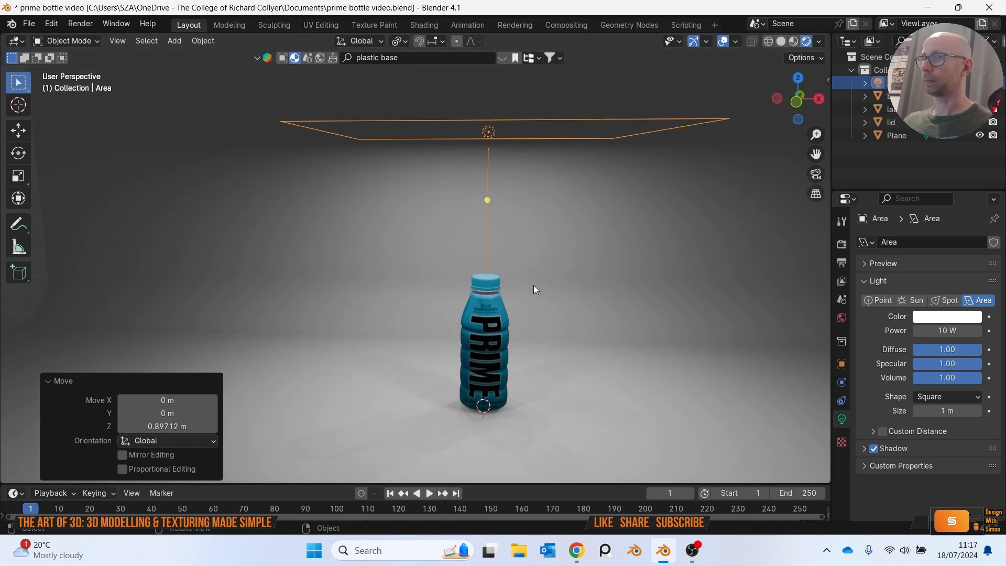
middle_drag(533, 286, 533, 304)
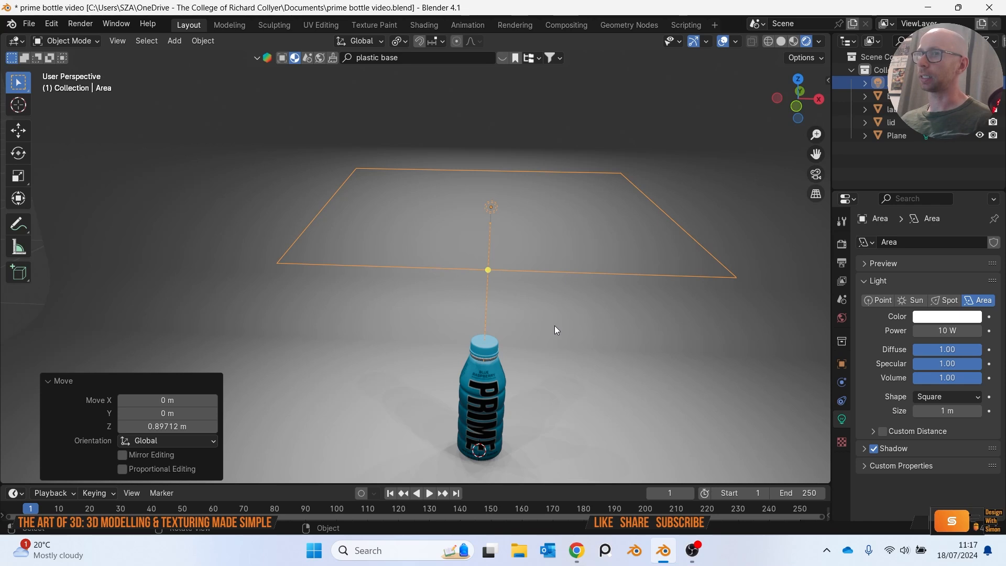
In front view, move the area light about -0.73 m along X and 0.08 m lower, and rotate it about -57° toward the bottle.
key(grave)
click(510, 299)
mouse_move(524, 243)
shift+middle_down()
mouse_move(526, 284)
mouse_move(535, 278)
mouse_move(543, 294)
shift+middle_up()
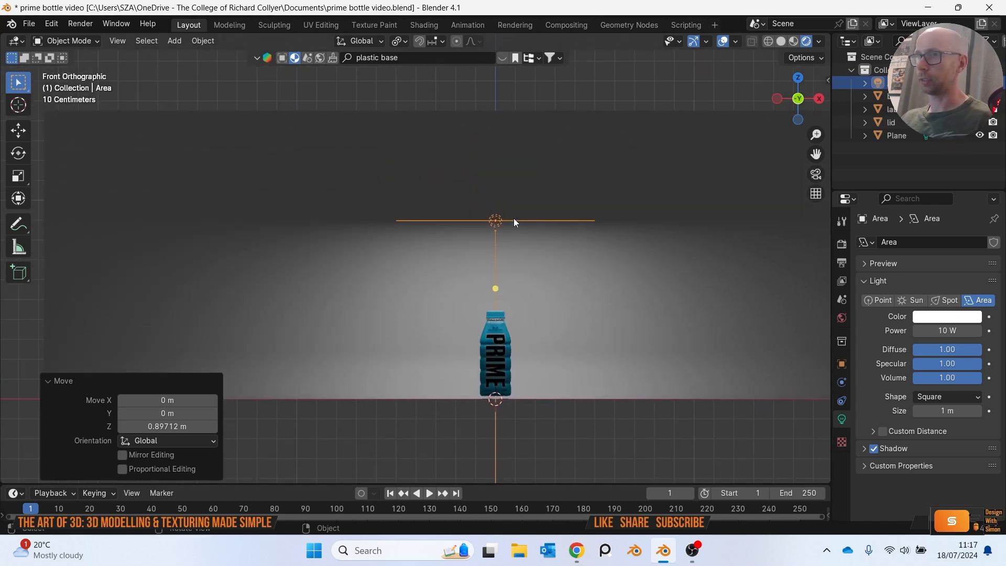
key(g)
click(367, 234)
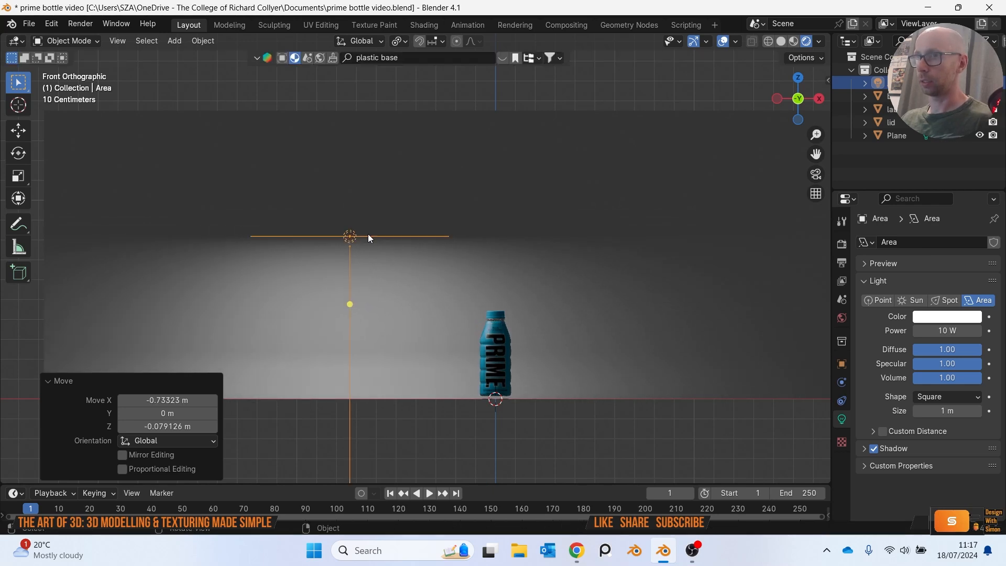
key(r)
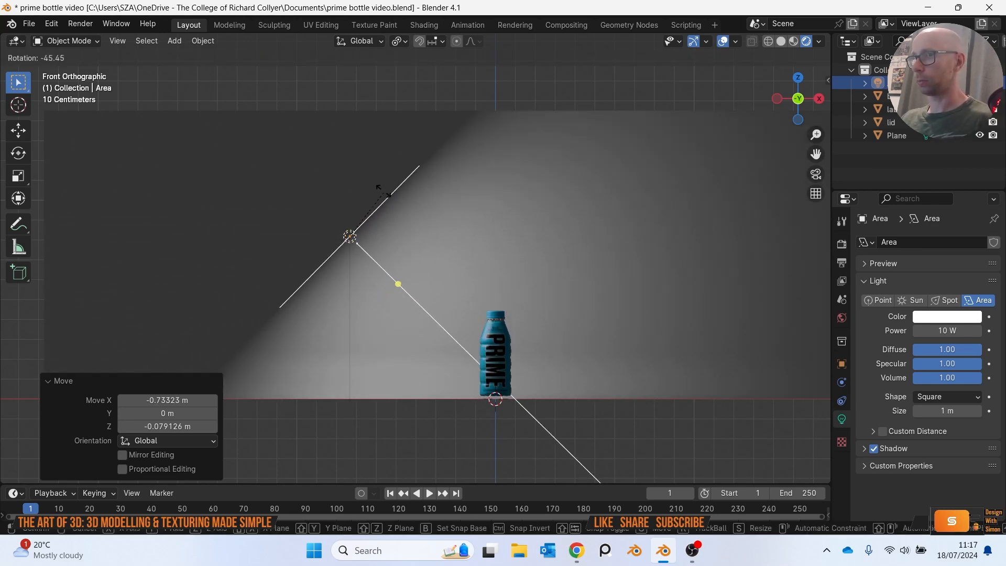
click(377, 181)
Shift the area light slightly outward and down, rotate it about another -3.8°, and check the lighting on the bottle.
key(g)
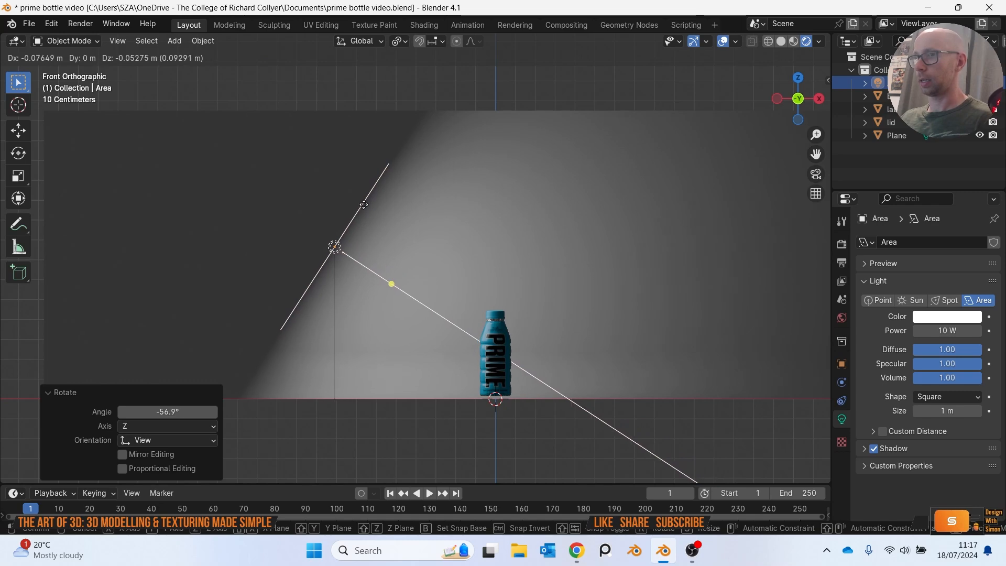
click(359, 211)
key(r)
click(358, 205)
middle_drag(379, 226, 496, 240)
scroll(502, 259, up, 3)
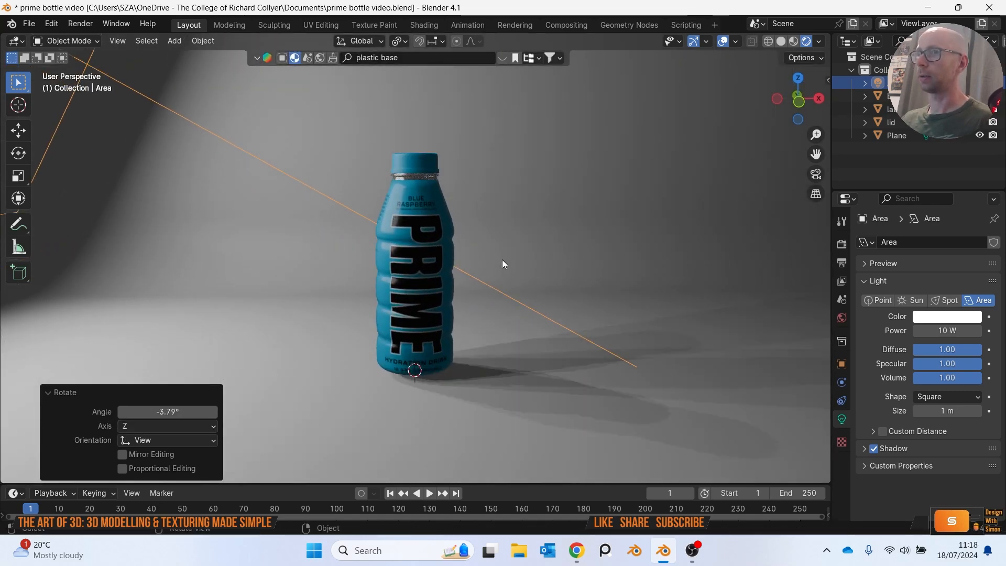
scroll(502, 259, up, 2)
scroll(561, 281, down, 5)
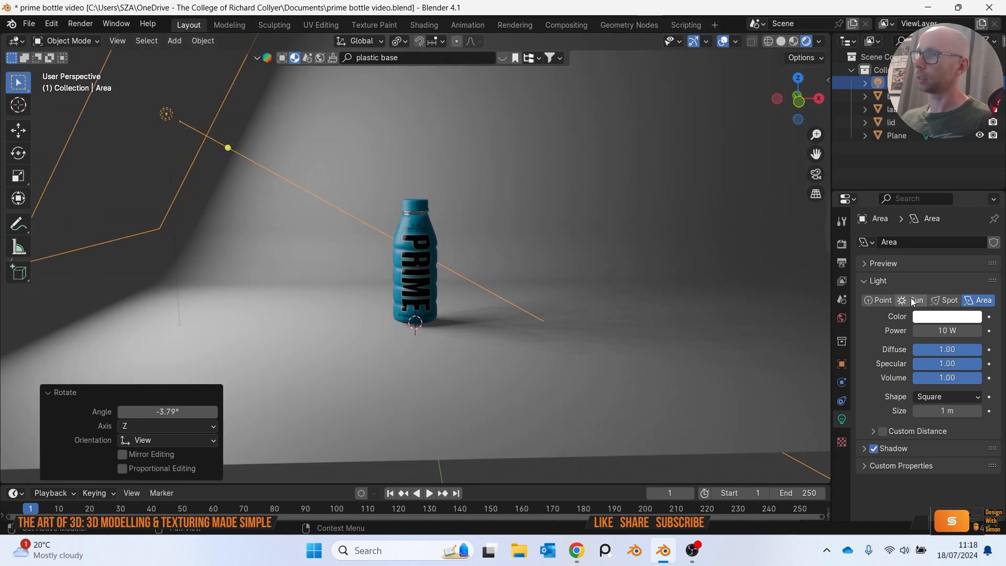
Set the render engine to Cycles with GPU Compute as the device and enable viewport denoising.
click(842, 262)
click(840, 246)
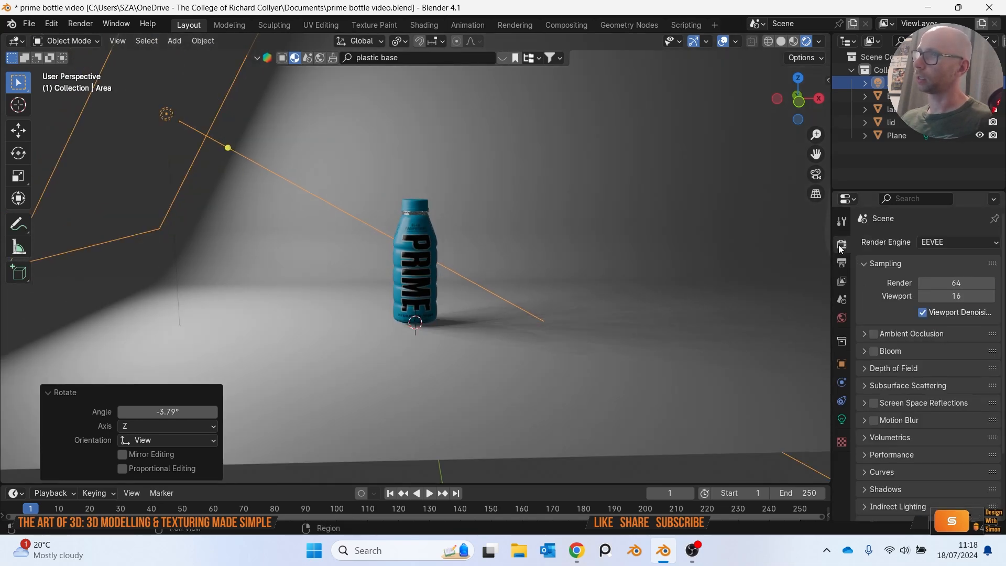
click(947, 241)
click(958, 284)
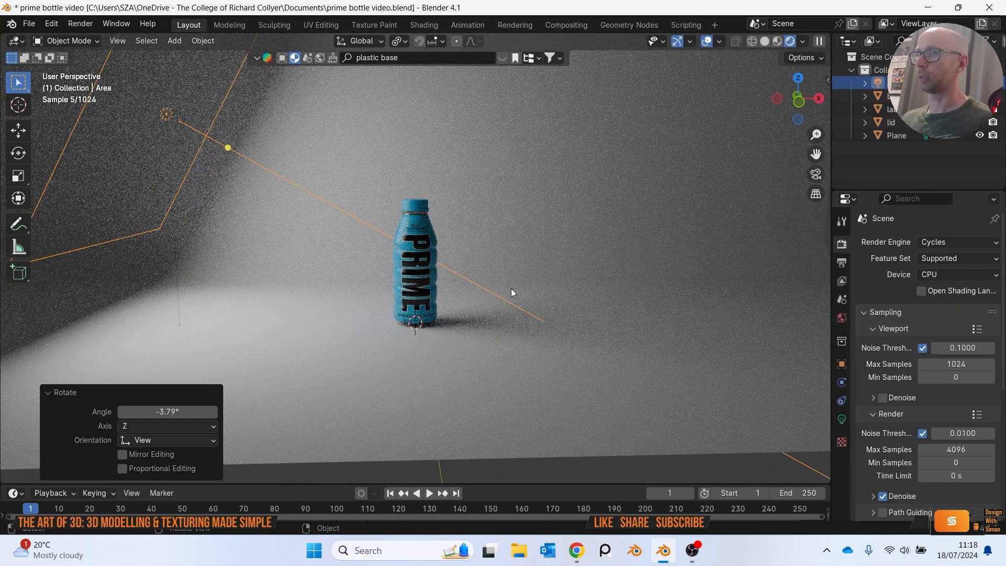
click(938, 274)
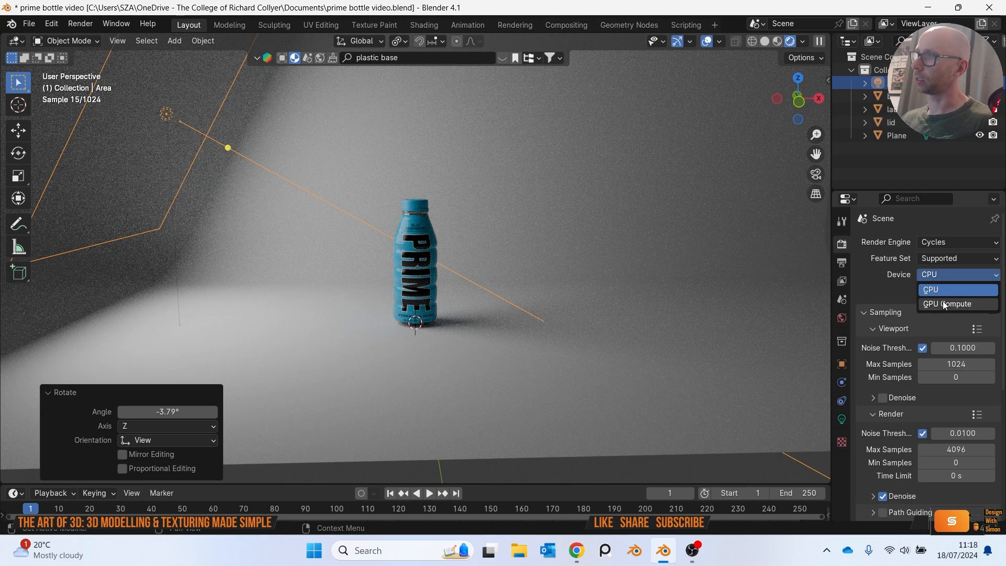
click(943, 304)
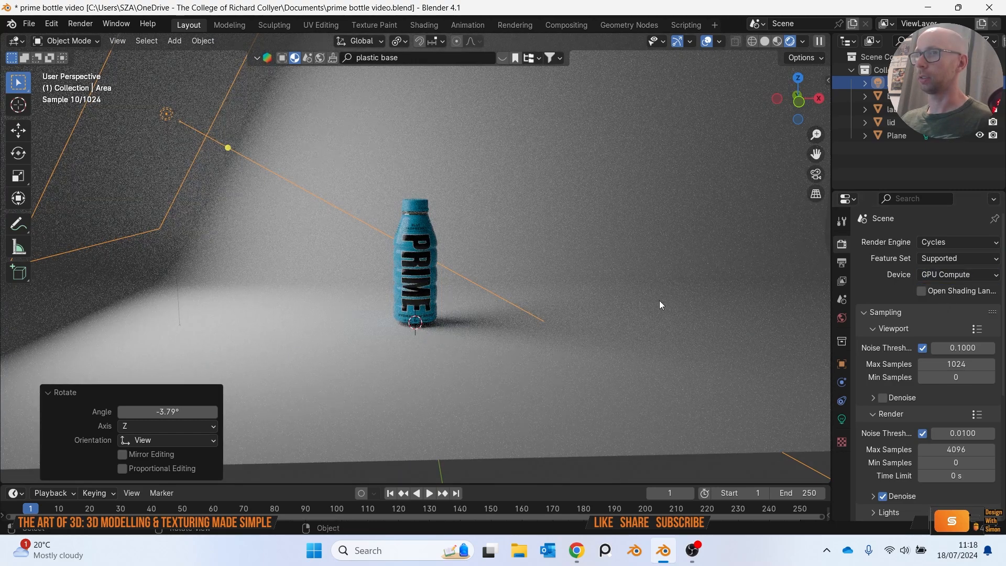
click(883, 398)
scroll(536, 299, up, 3)
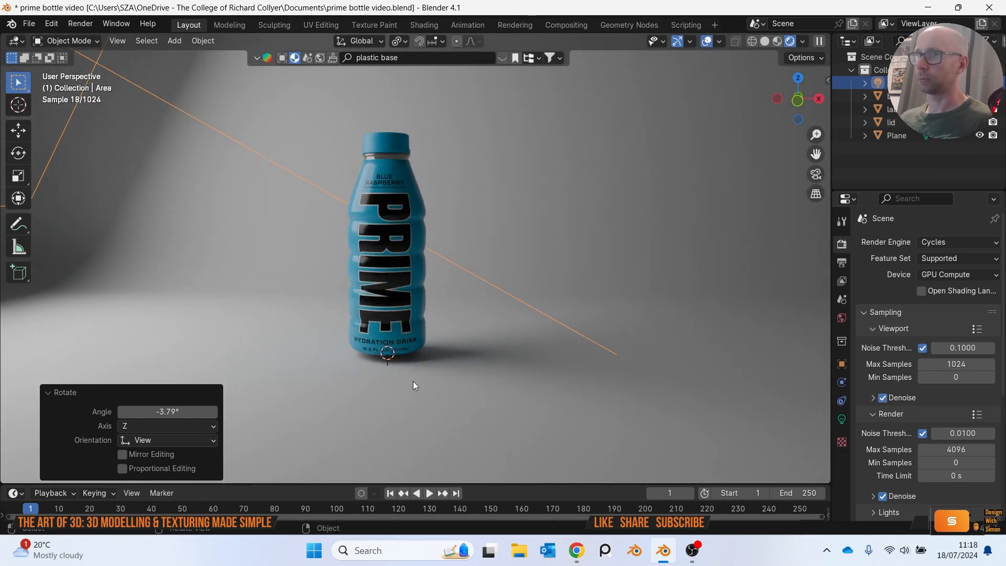
Raise the backdrop about 0.012 m along Z to meet the bottle's base and check the contact.
click(483, 420)
key(g)
key(z)
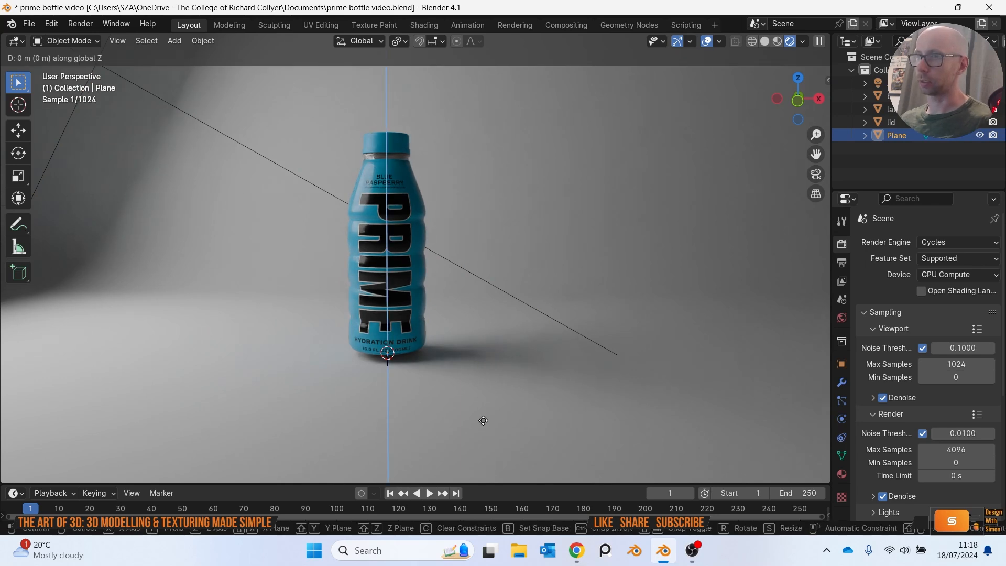
click(481, 414)
shift+middle_drag(487, 370, 545, 363)
scroll(545, 363, up, 3)
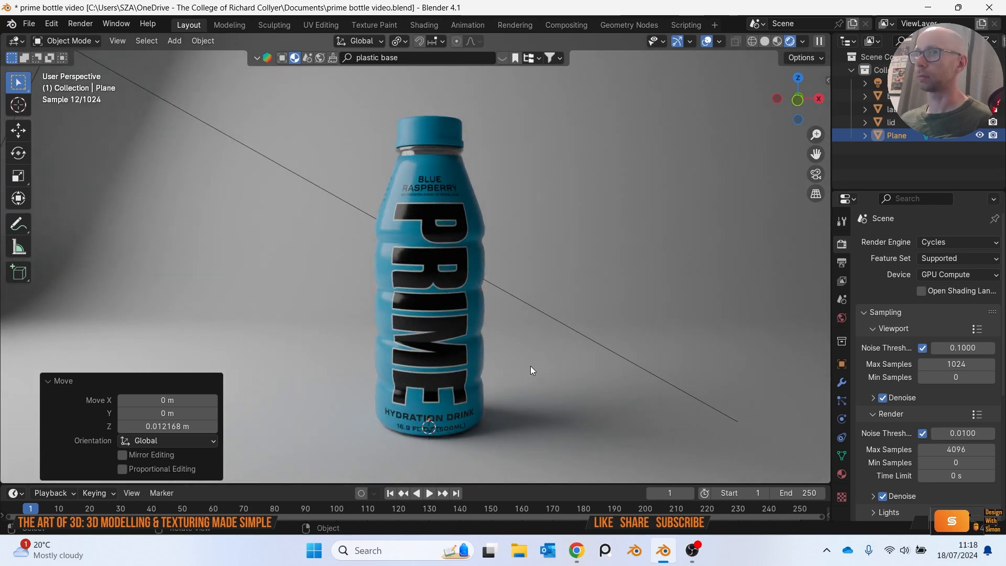
scroll(531, 366, down, 6)
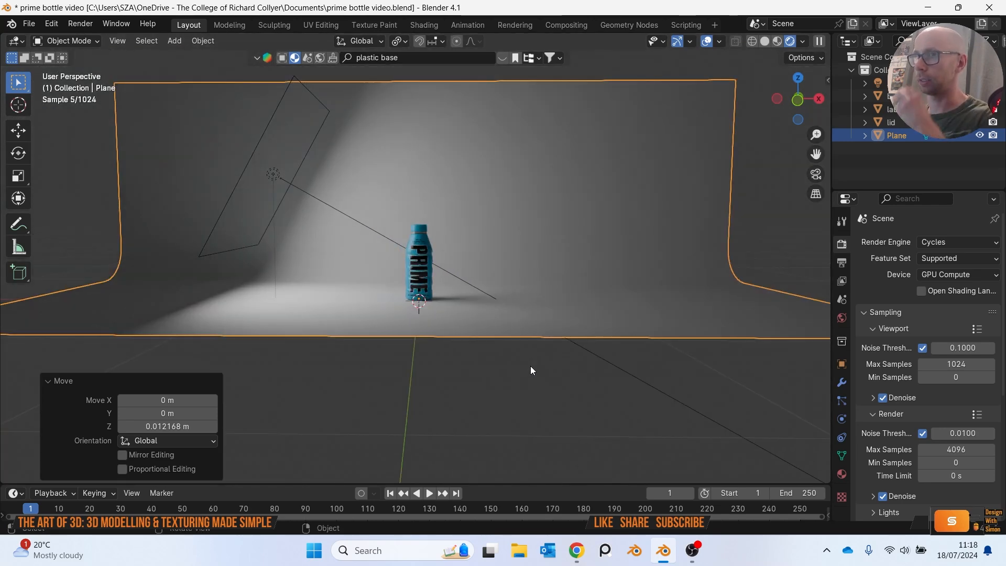
Duplicate the area light and, in top view, move the copy about 0.80 m along X and 0.61 m along Y behind the bottle.
middle_drag(532, 376, 336, 289)
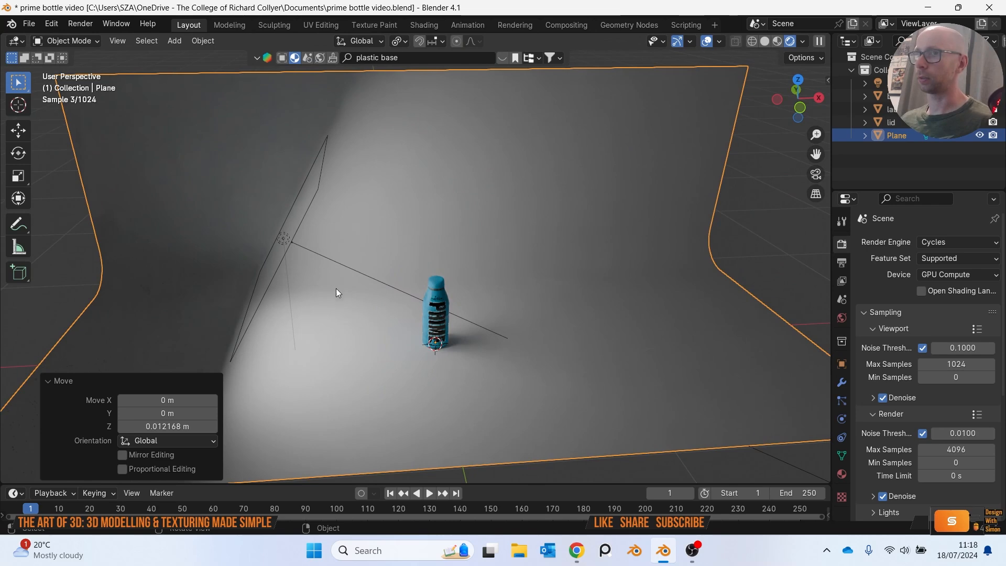
click(277, 244)
middle_drag(357, 253, 371, 281)
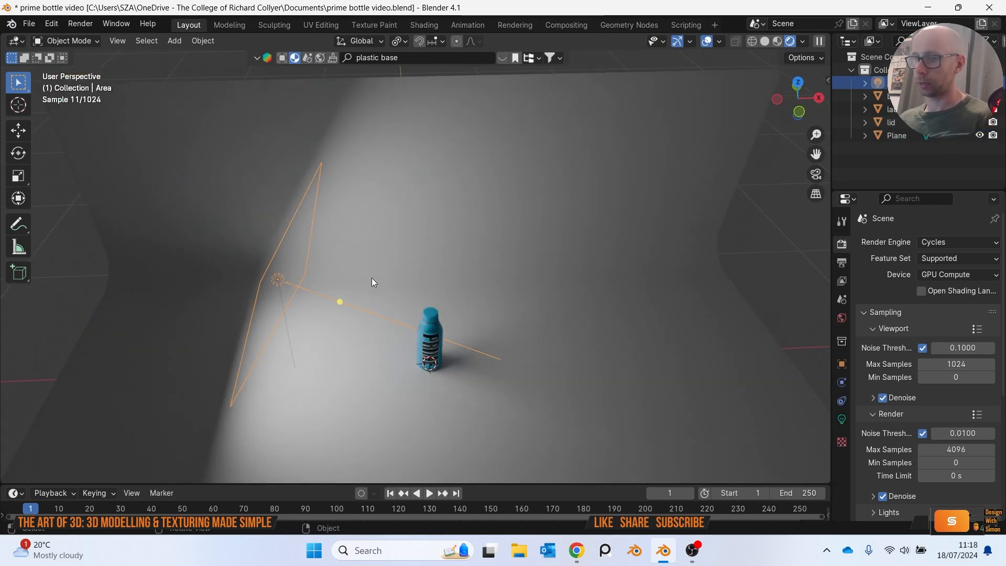
key(shift+d)
key(Escape)
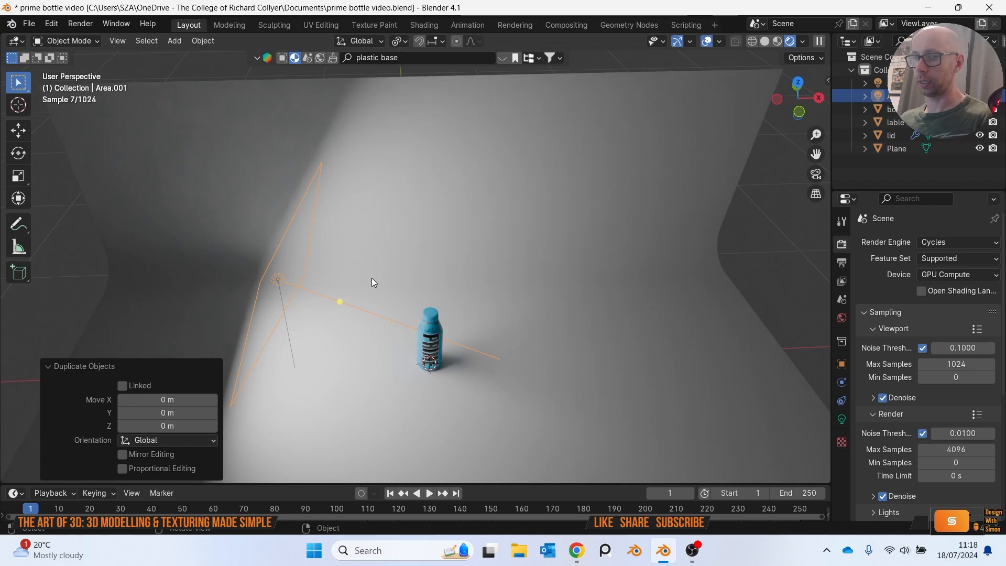
key(grave)
click(360, 216)
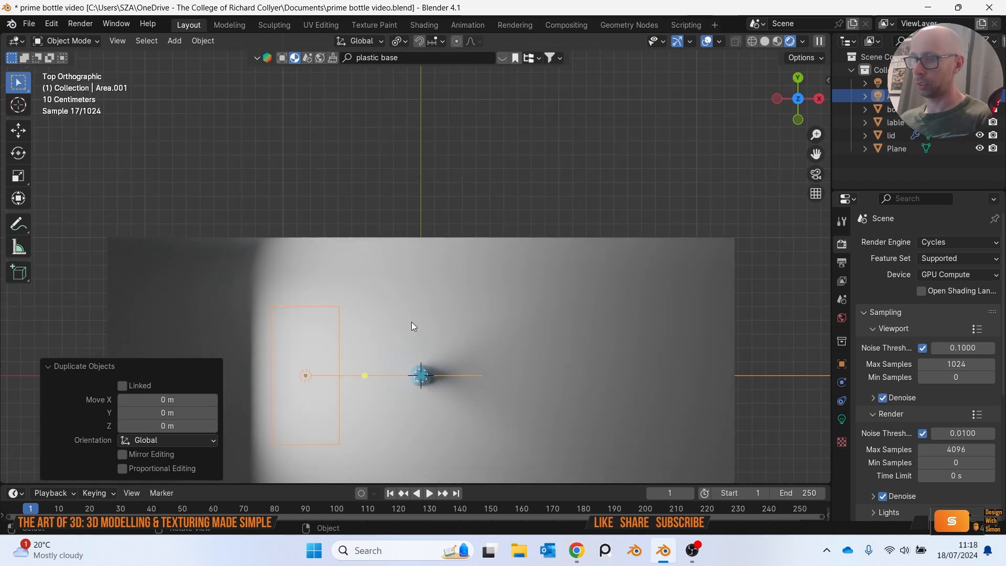
key(g)
click(521, 239)
Rotate the duplicated light in top view to face the bottle and nudge it about 0.04 m in X and 0.06 m in Y.
key(r)
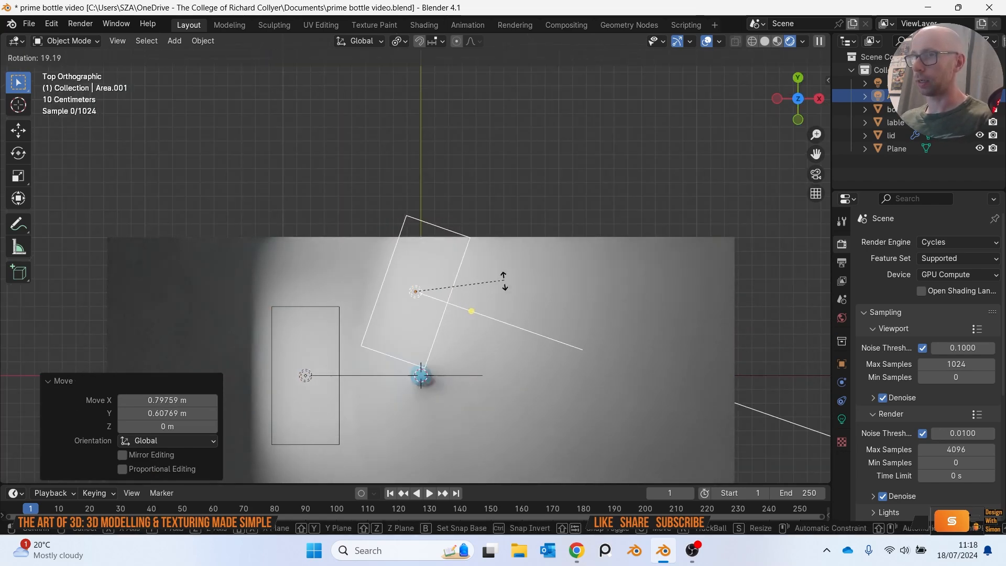
click(438, 334)
key(g)
click(442, 328)
middle_drag(442, 327, 397, 287)
key(grave)
click(360, 263)
scroll(359, 263, up, 4)
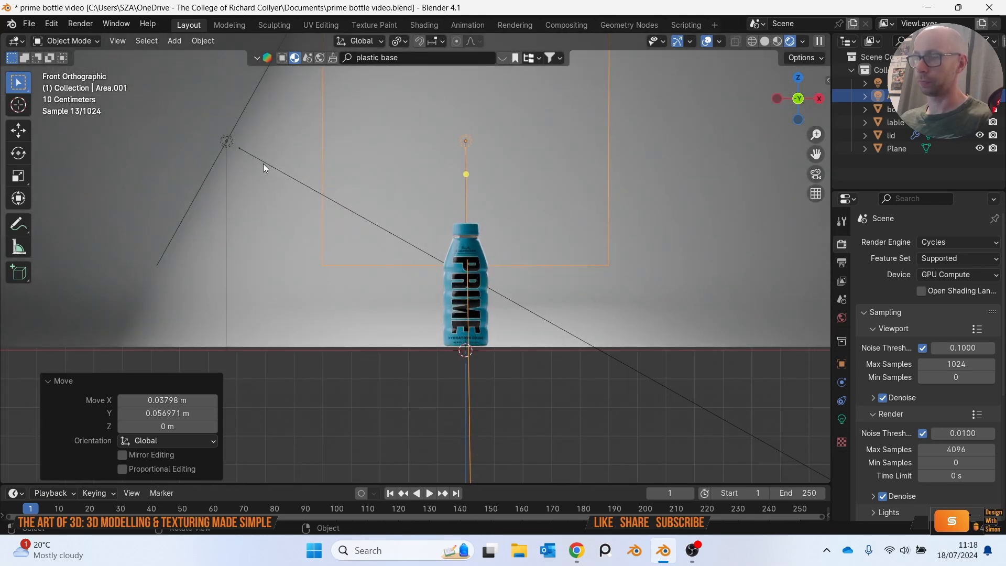
key(g)
click(263, 164)
scroll(313, 199, down, 3)
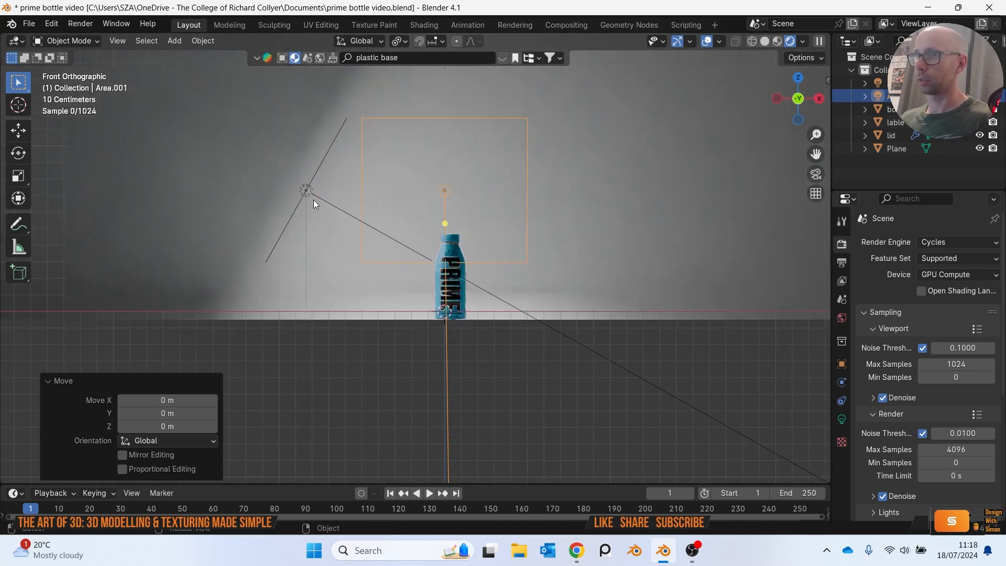
In left view, lower the area light behind the bottle about 0.32 m along Z and shift it about 0.02 m in Y.
key(grave)
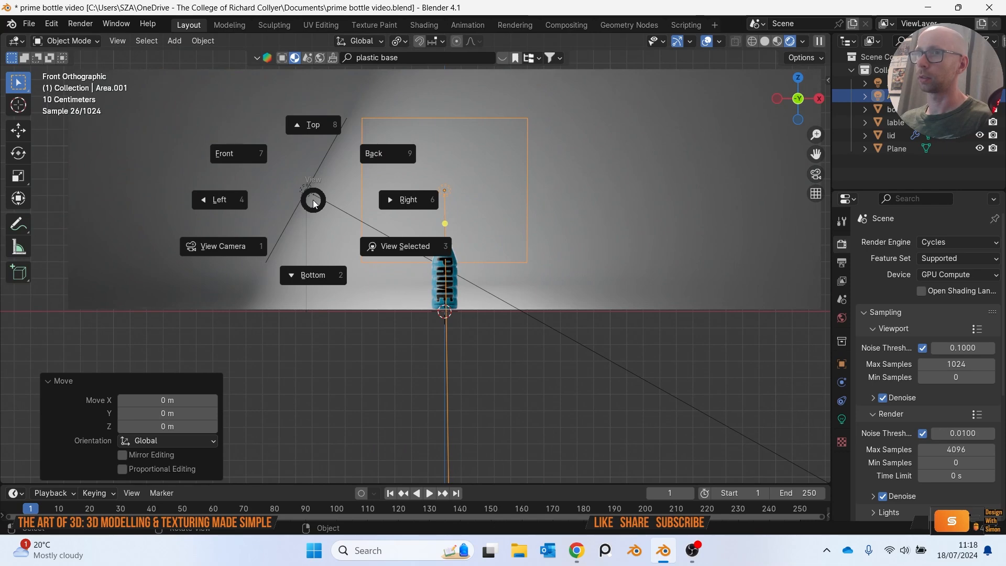
click(276, 209)
scroll(553, 274, up, 2)
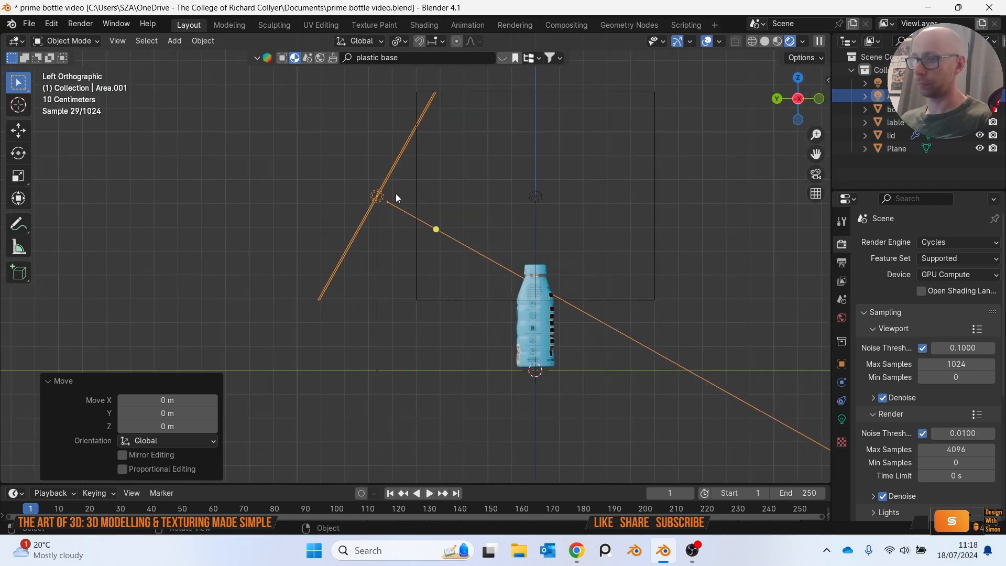
key(g)
click(390, 270)
Rotate the back light about 29° so it stands vertical, and move it about 0.03 m in Y and -0.13 m in Z.
key(g)
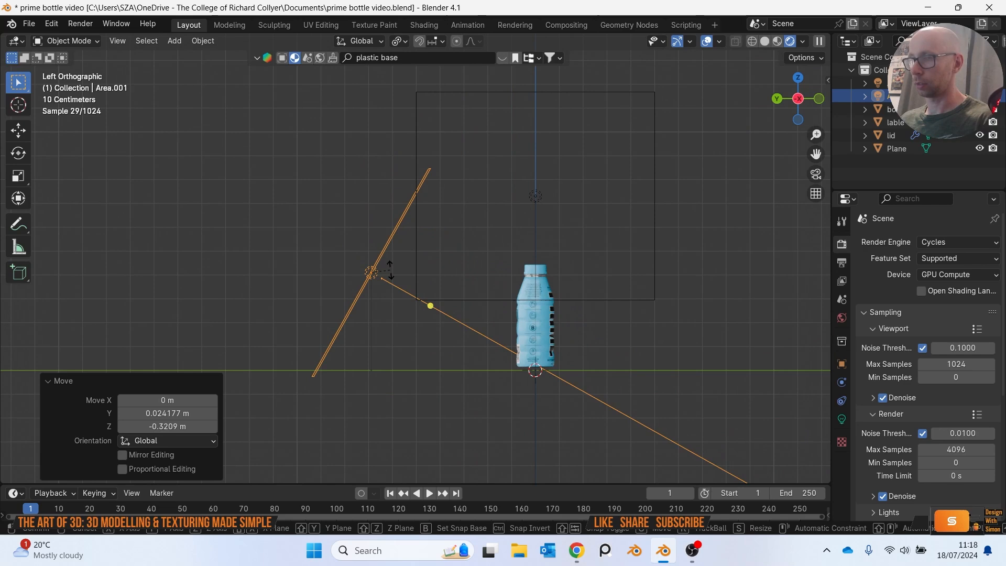
key(r)
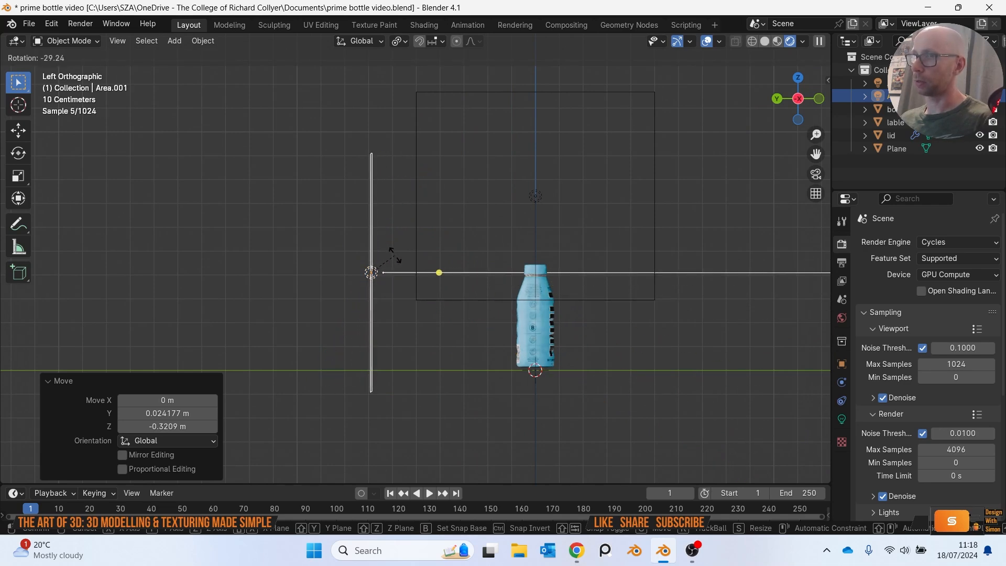
click(394, 255)
key(g)
click(387, 287)
middle_drag(419, 281, 450, 298)
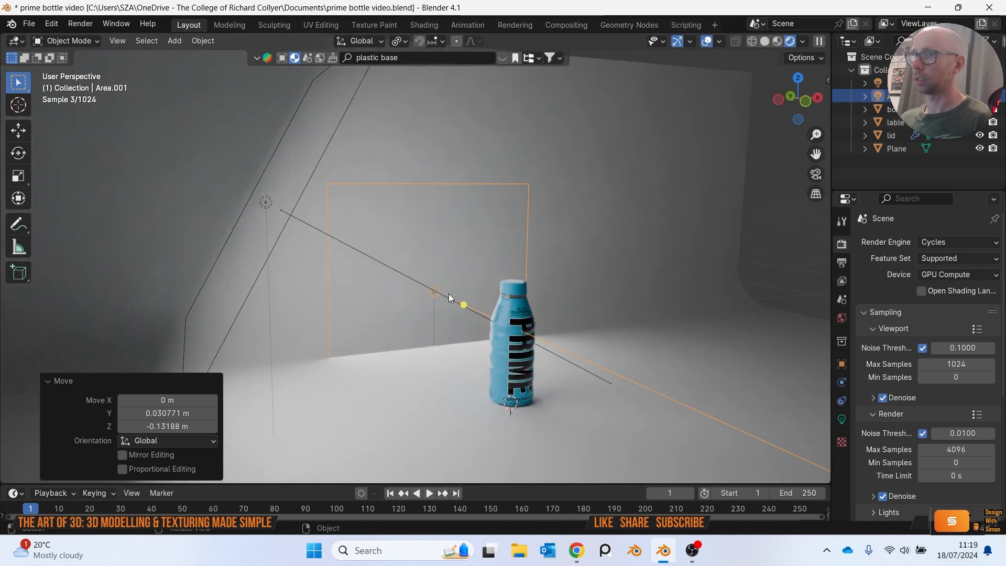
Temporarily hide the first area light to examine the back light's rim effect on the bottle, and compare with both lights shown.
scroll(551, 253, down, 4)
middle_drag(672, 236, 644, 231)
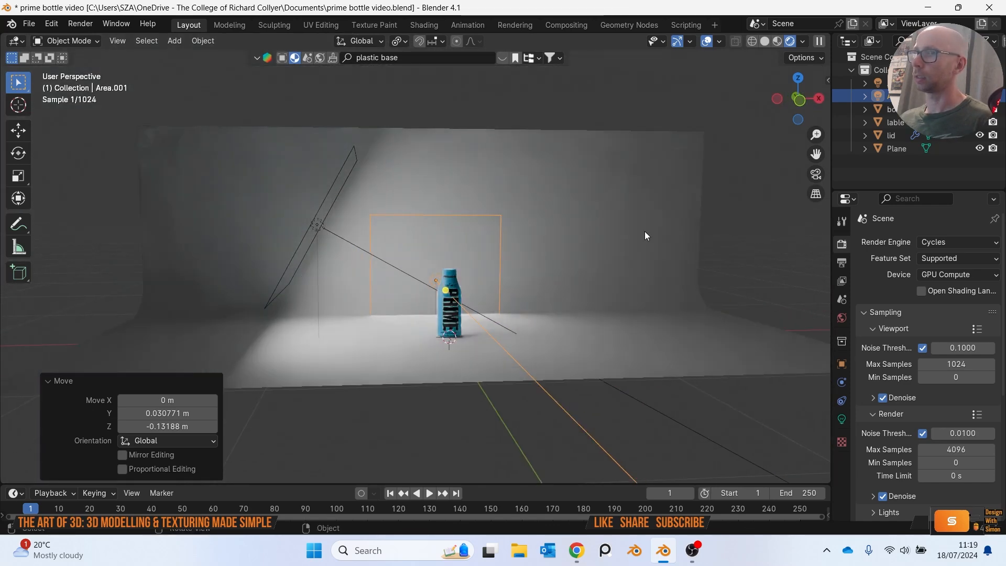
click(979, 83)
middle_drag(610, 253, 601, 245)
scroll(602, 246, up, 6)
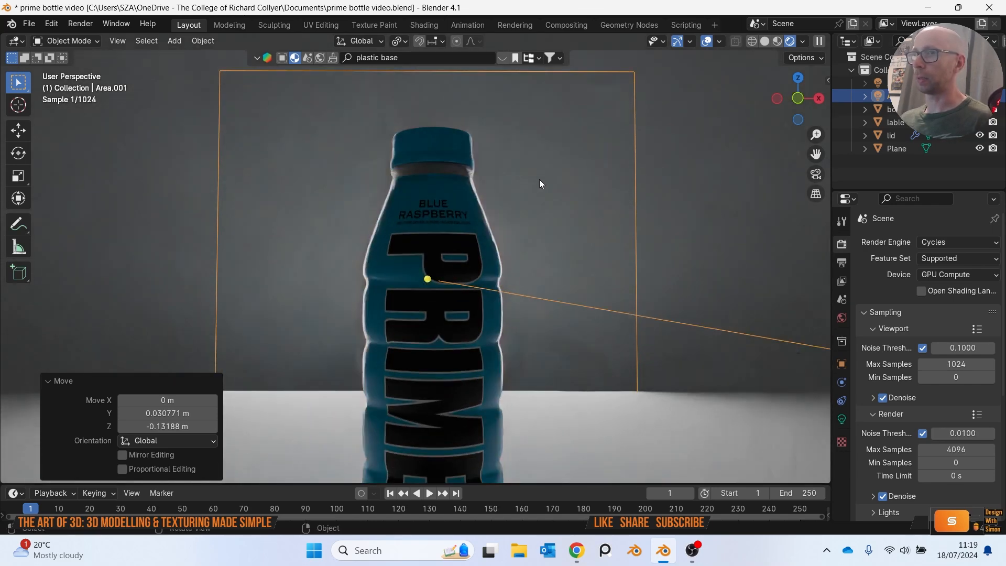
scroll(558, 221, down, 3)
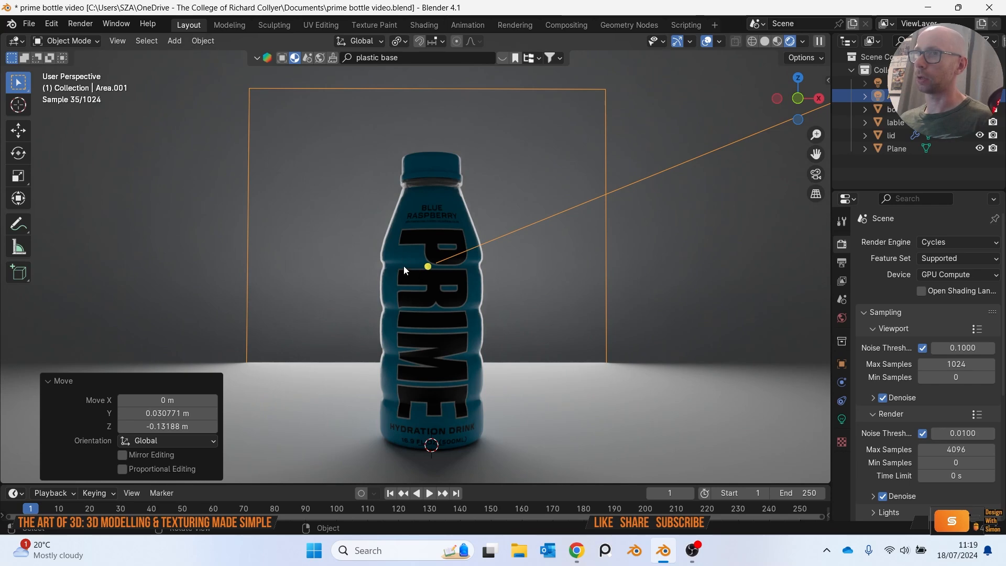
scroll(403, 266, down, 5)
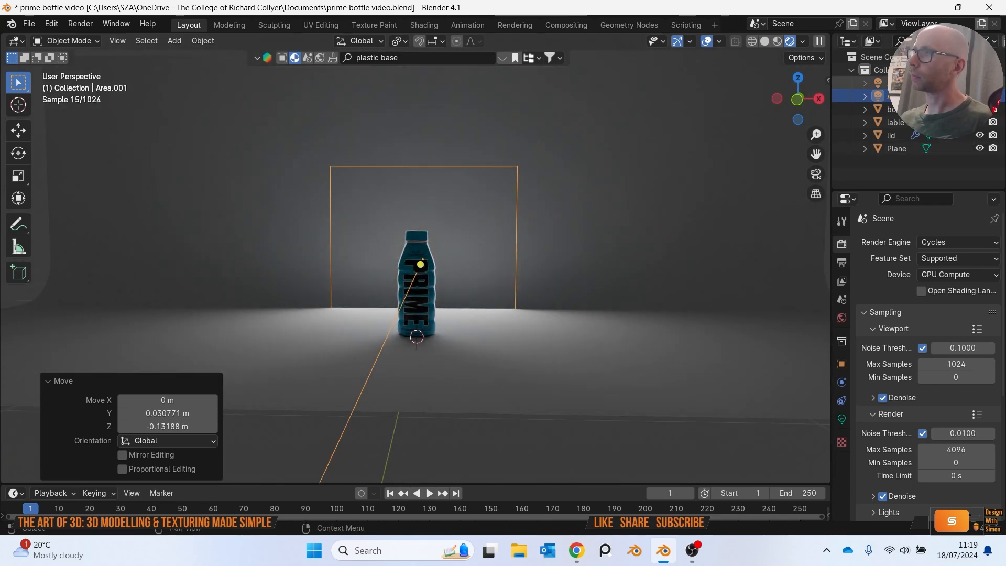
scroll(573, 241, up, 4)
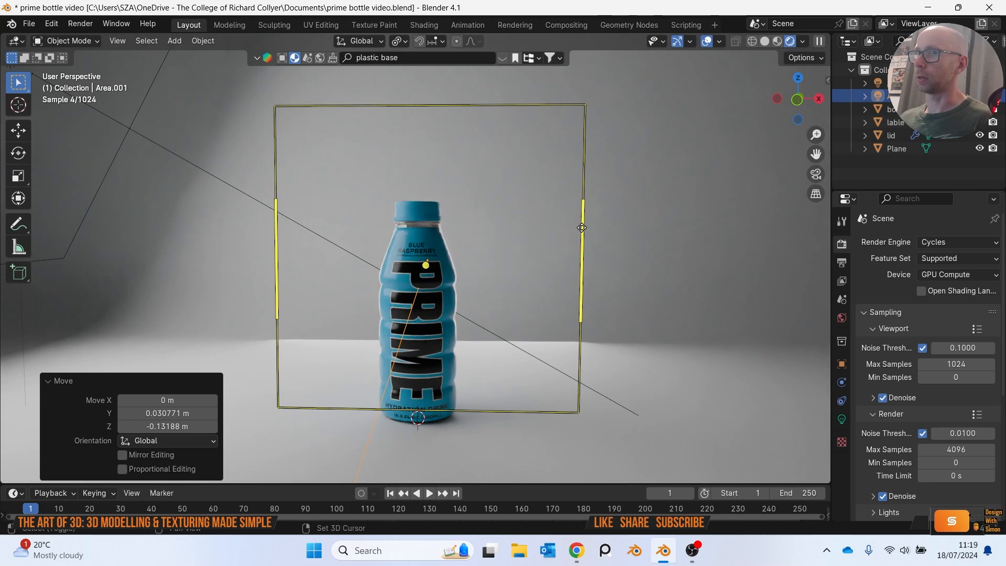
scroll(561, 237, up, 2)
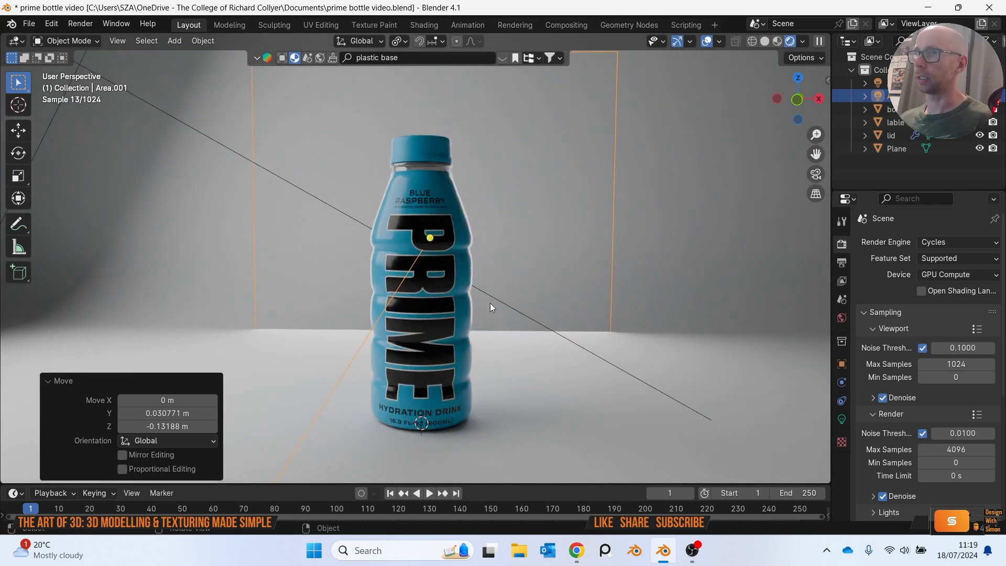
scroll(492, 303, down, 3)
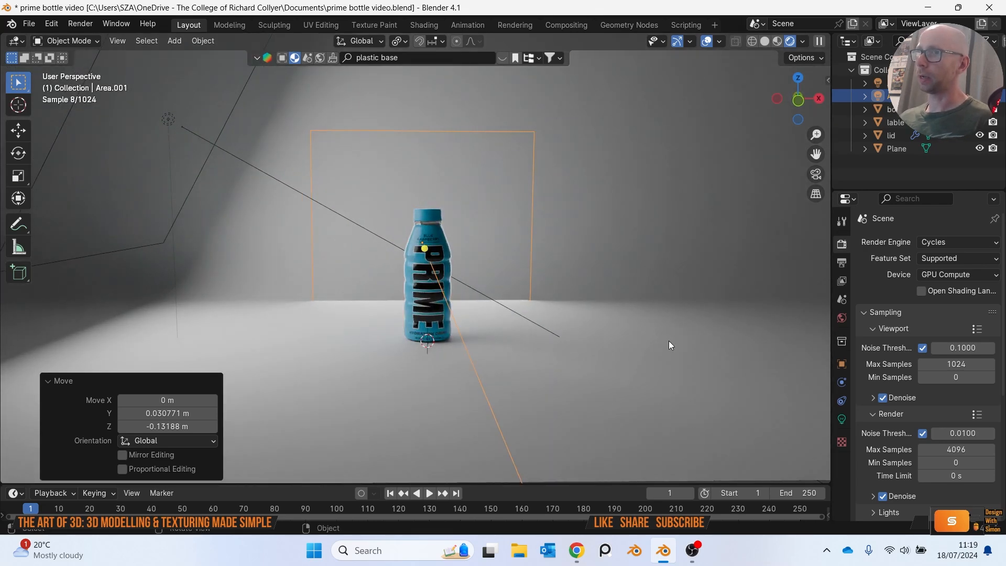
Add a new material to the backdrop plane and set its base color to hex 01B3E6.
click(473, 215)
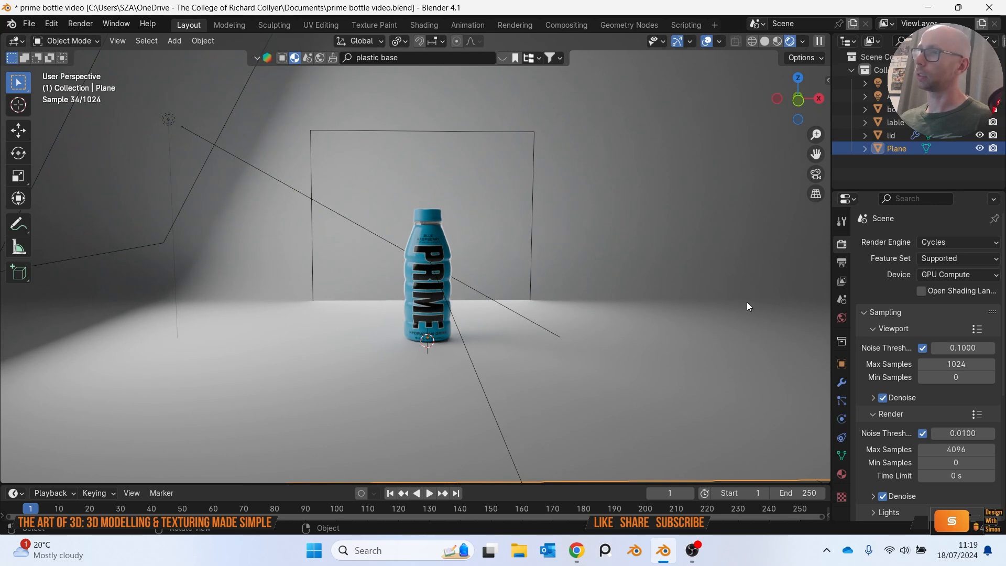
click(842, 475)
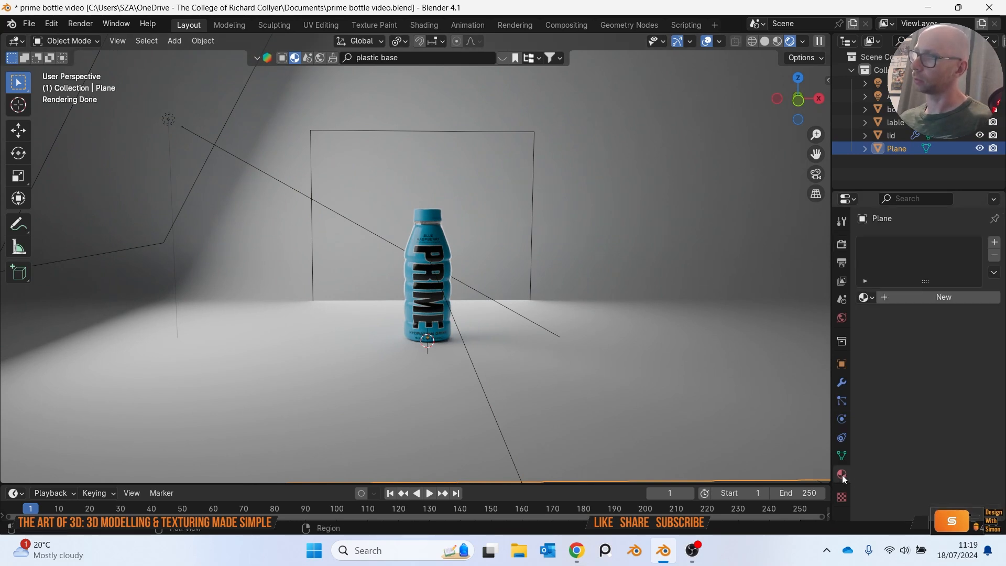
click(885, 296)
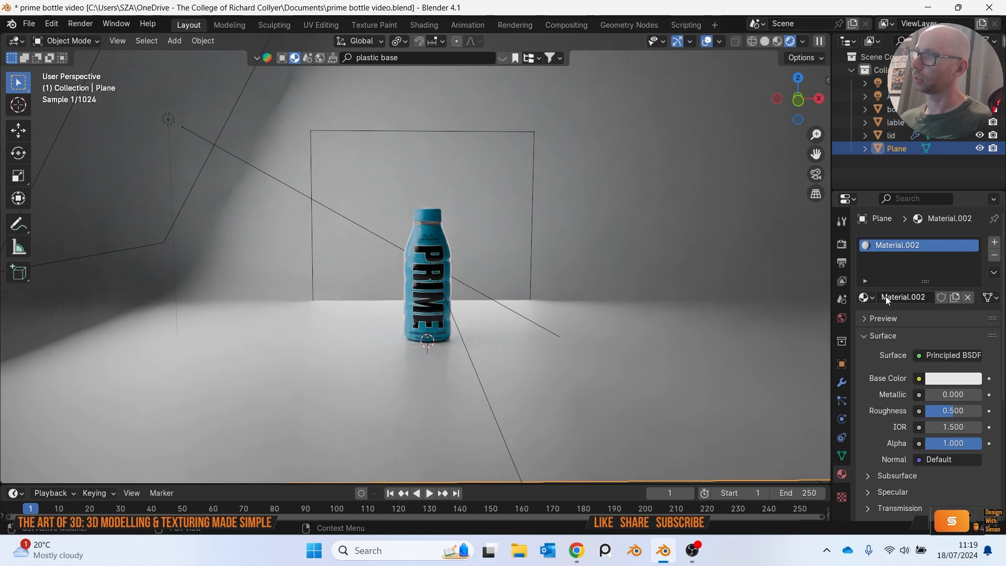
click(954, 379)
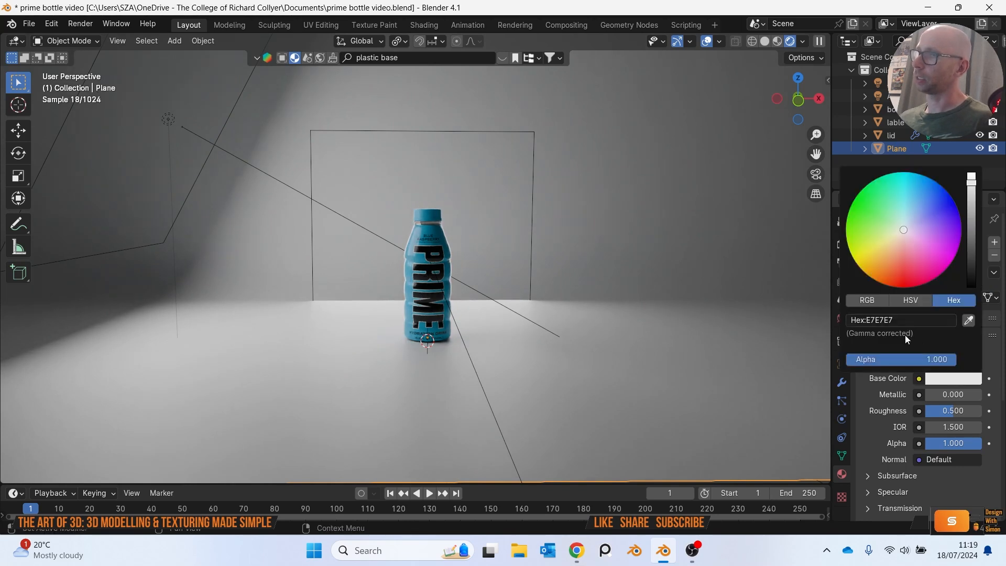
text(#01b3e6)
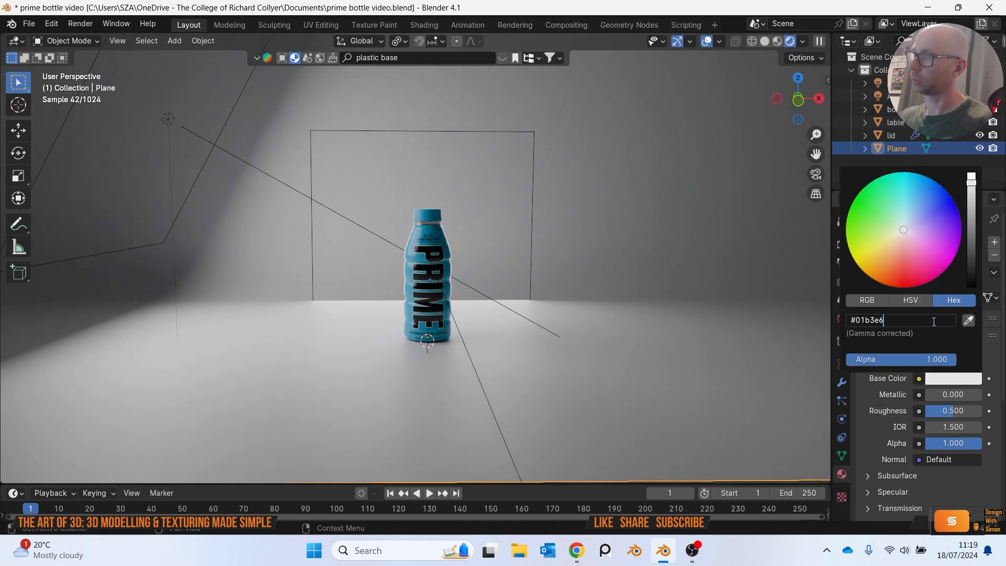
key(Return)
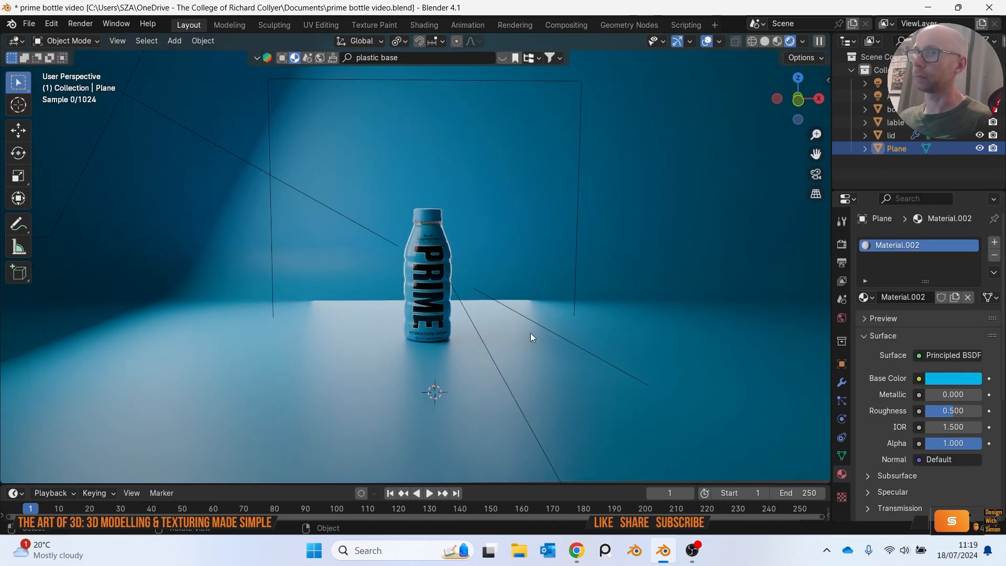
Brighten the backdrop material's blue base color slightly by raising its value.
scroll(530, 332, up, 2)
scroll(530, 332, up, 3)
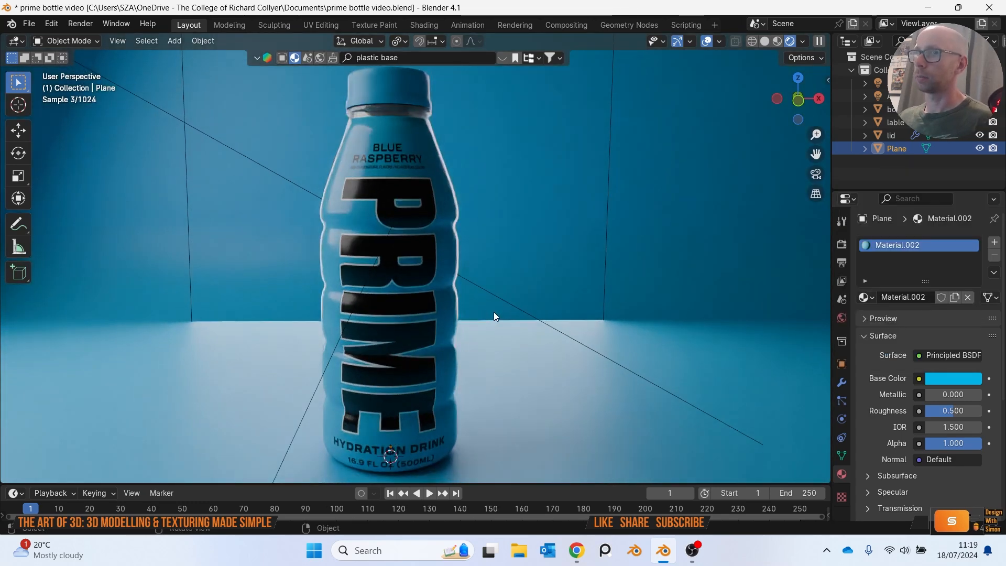
click(963, 380)
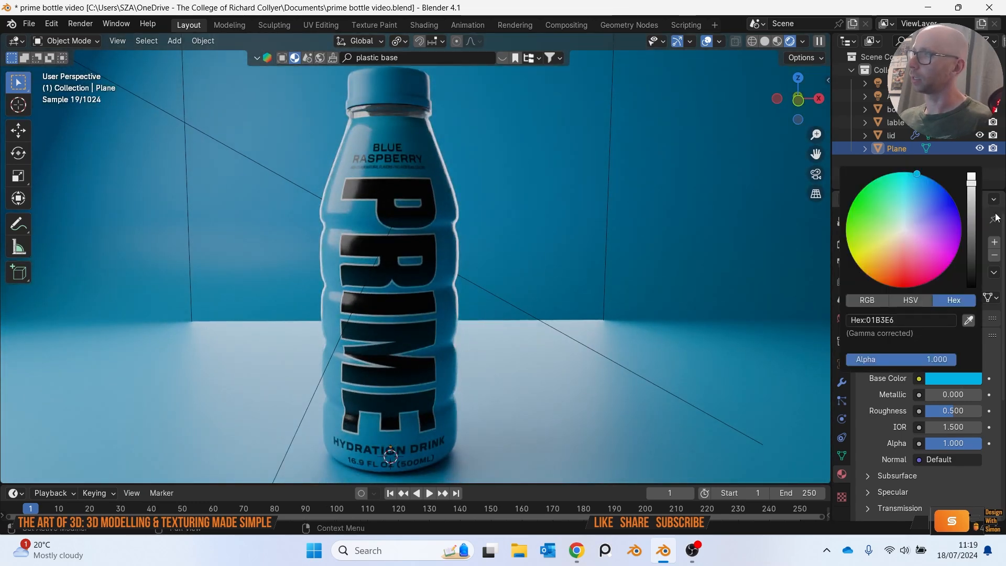
click(973, 181)
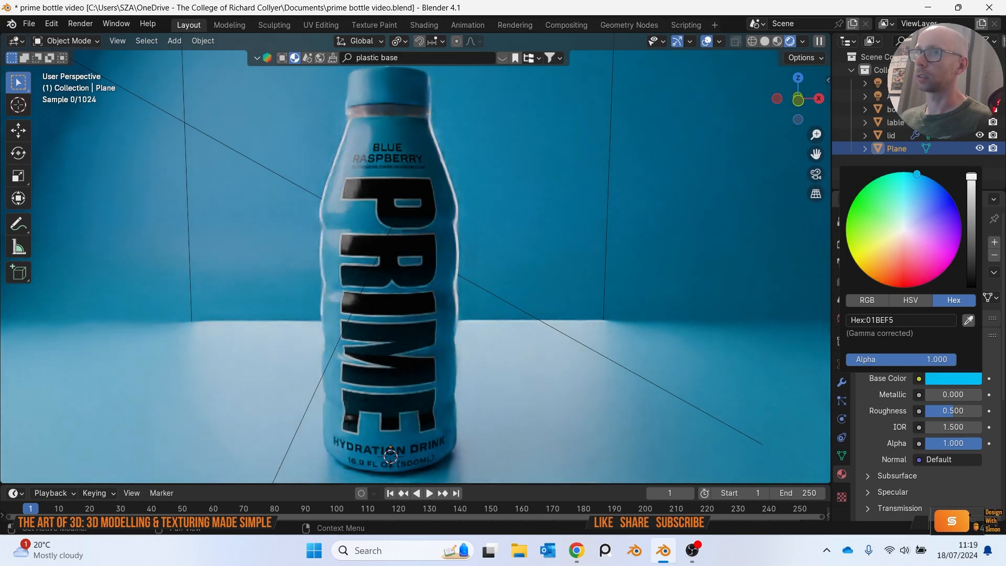
scroll(522, 228, down, 3)
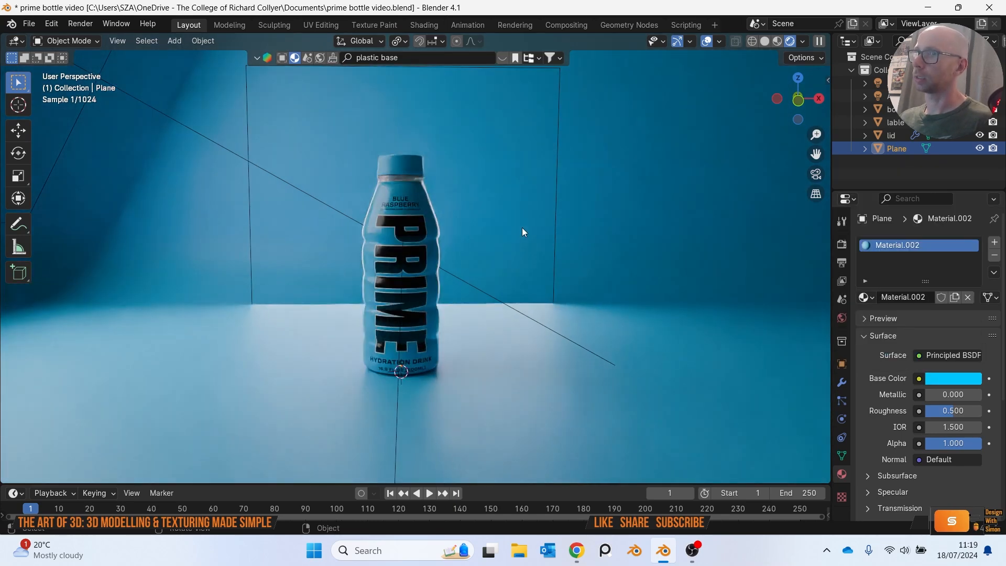
Move the backdrop plane into a new collection named "background".
scroll(522, 228, down, 5)
middle_drag(522, 232, 645, 366)
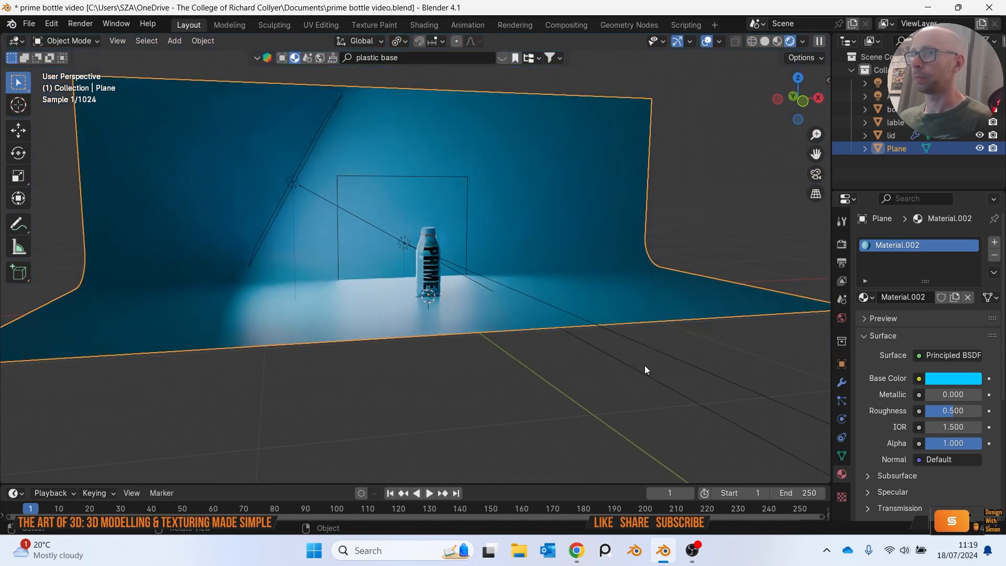
click(645, 370)
scroll(466, 250, up, 3)
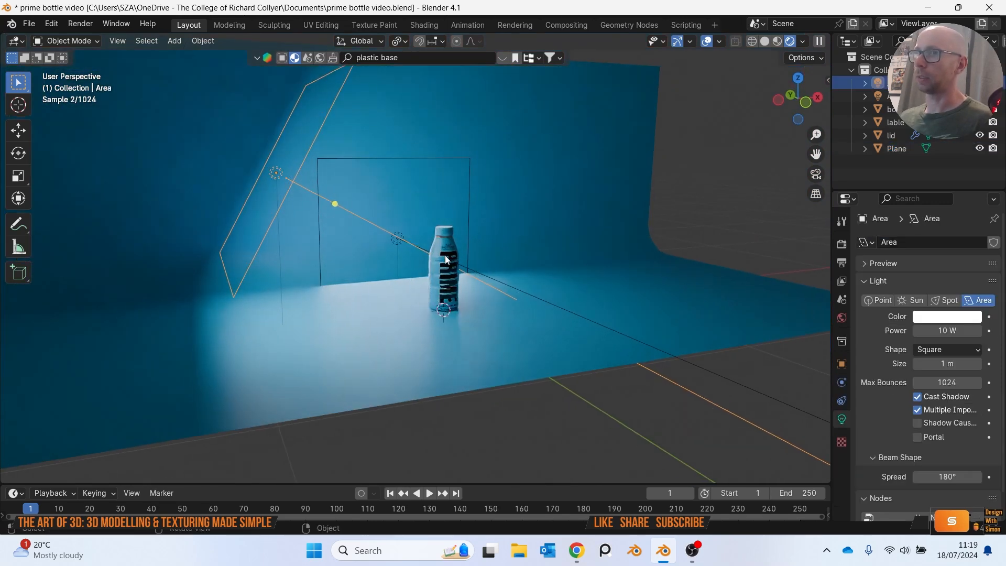
click(646, 301)
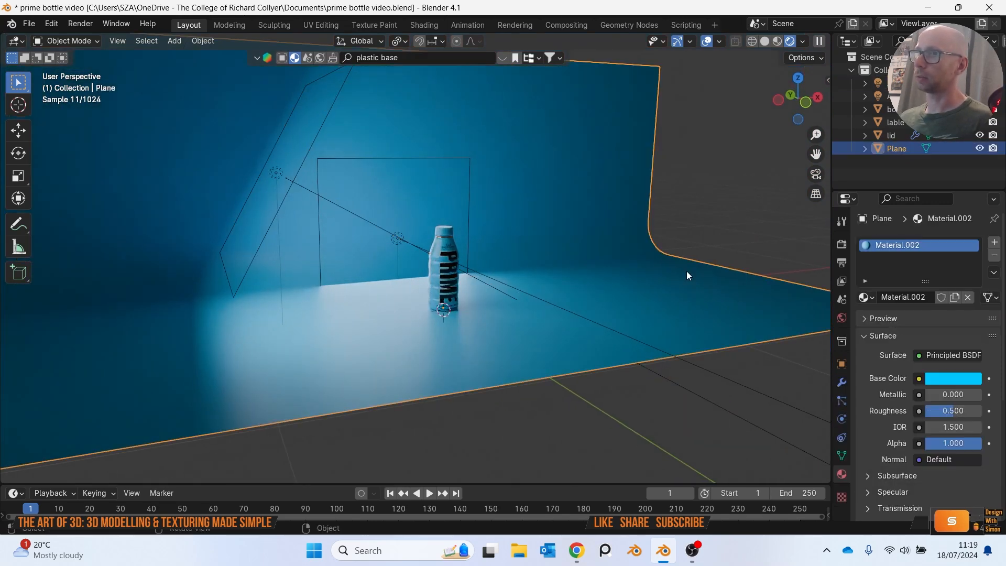
key(m)
click(589, 261)
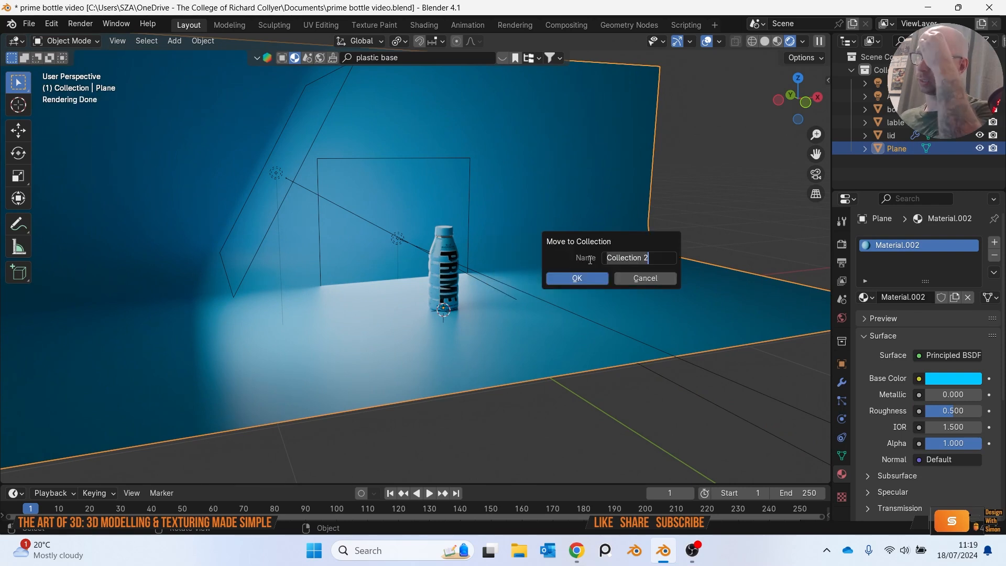
text(background)
click(599, 277)
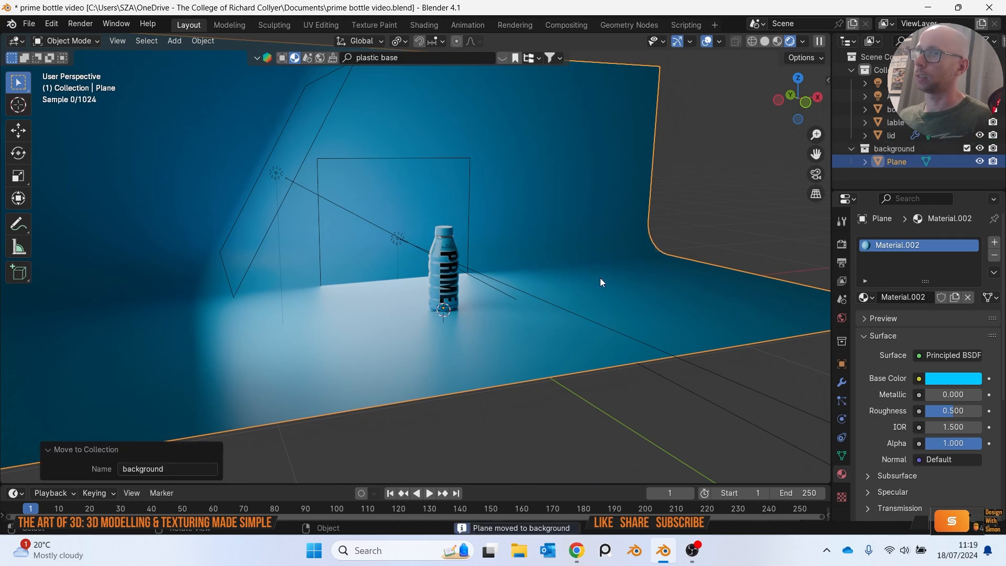
Move the bottle, lable and lid objects together into a new collection named "bottle".
click(899, 111)
shift+click(900, 122)
shift+click(897, 134)
key(m)
click(784, 161)
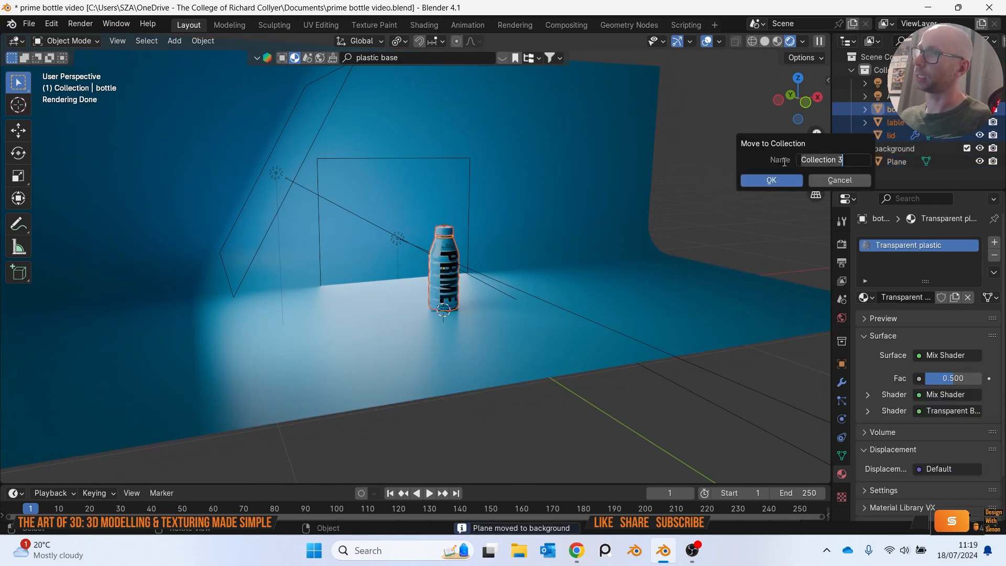
text(bottle)
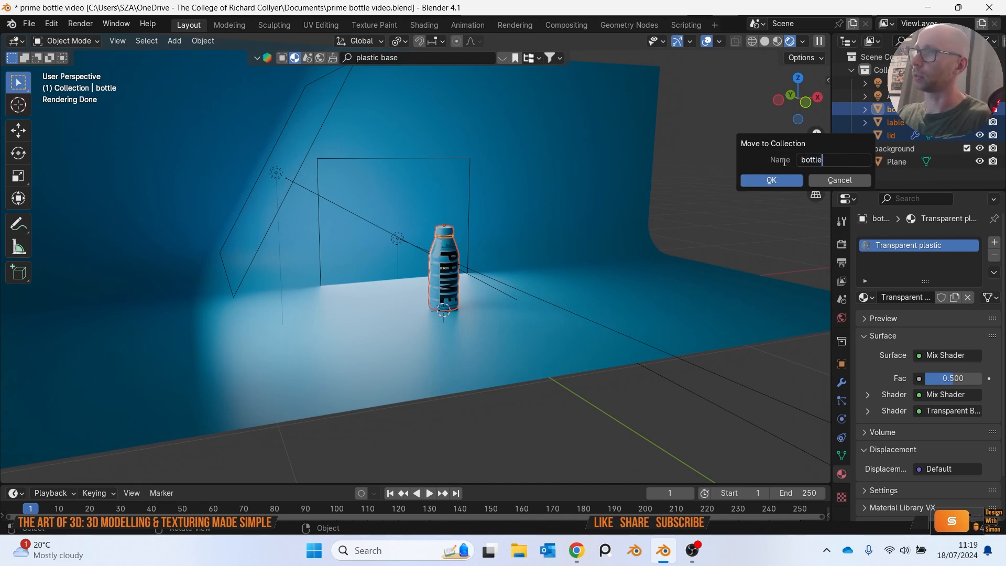
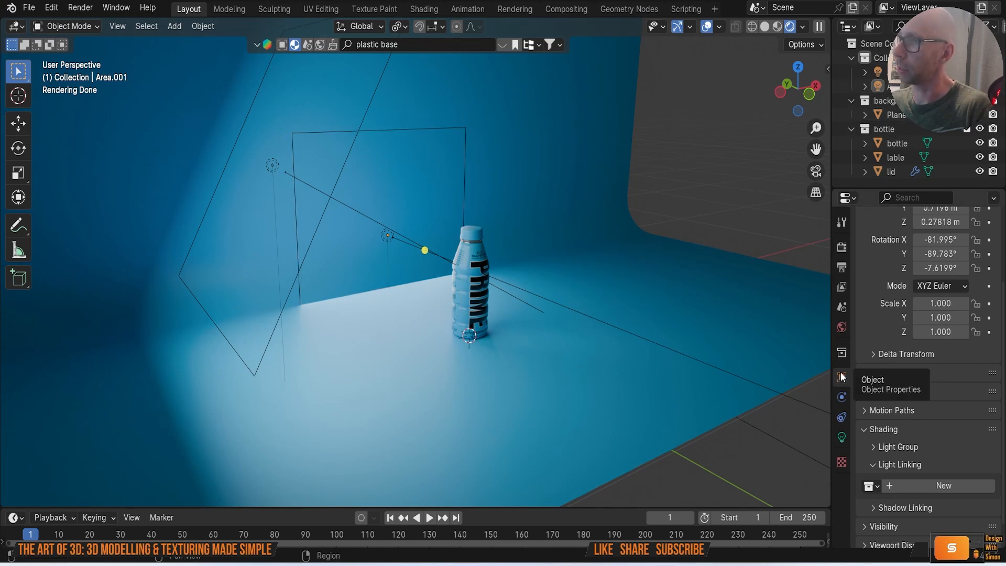
Set the back area light's light linking to the bottle collection and check how it lights the backdrop.
click(871, 485)
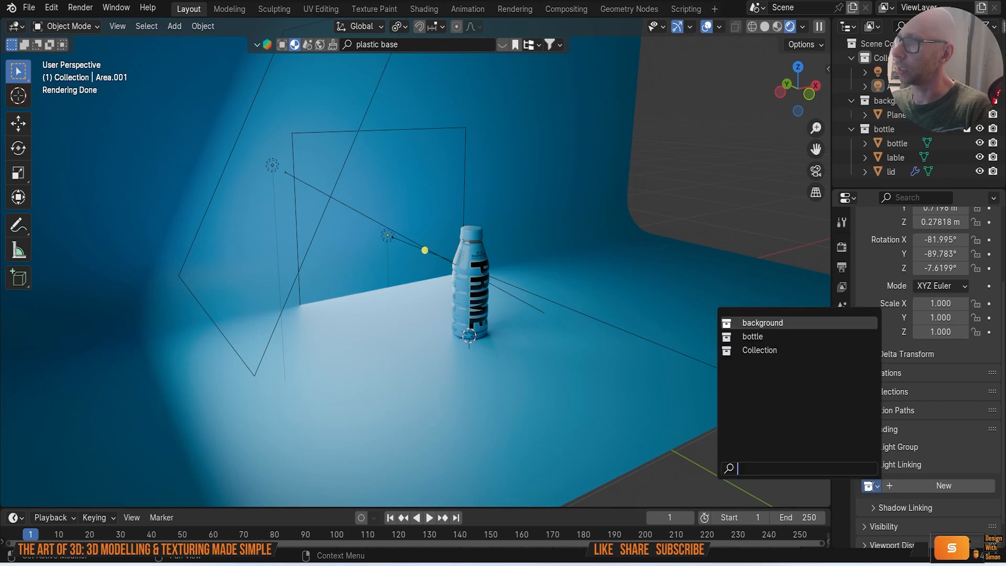
click(754, 336)
middle_drag(764, 340, 416, 303)
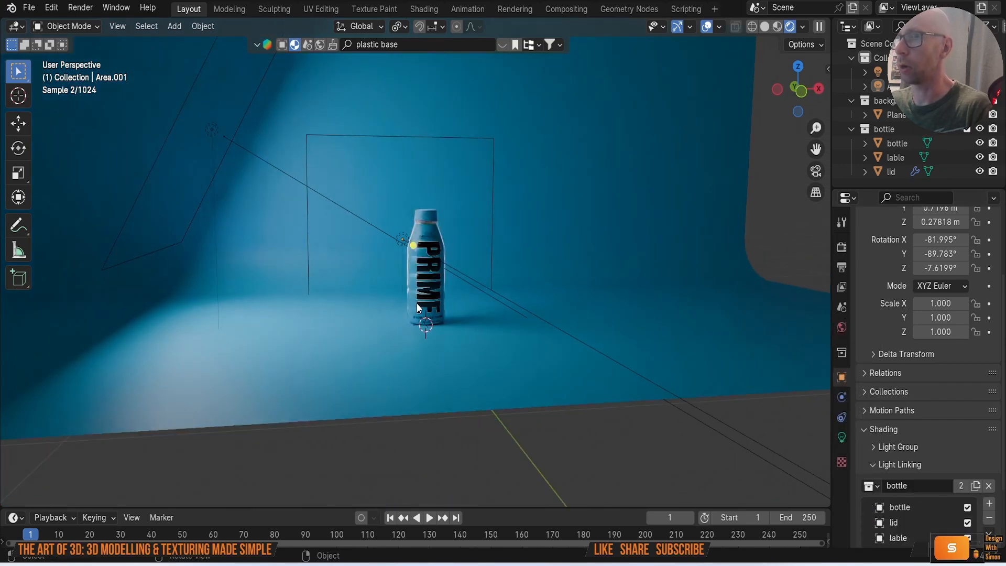
scroll(416, 303, up, 4)
middle_drag(336, 358, 418, 329)
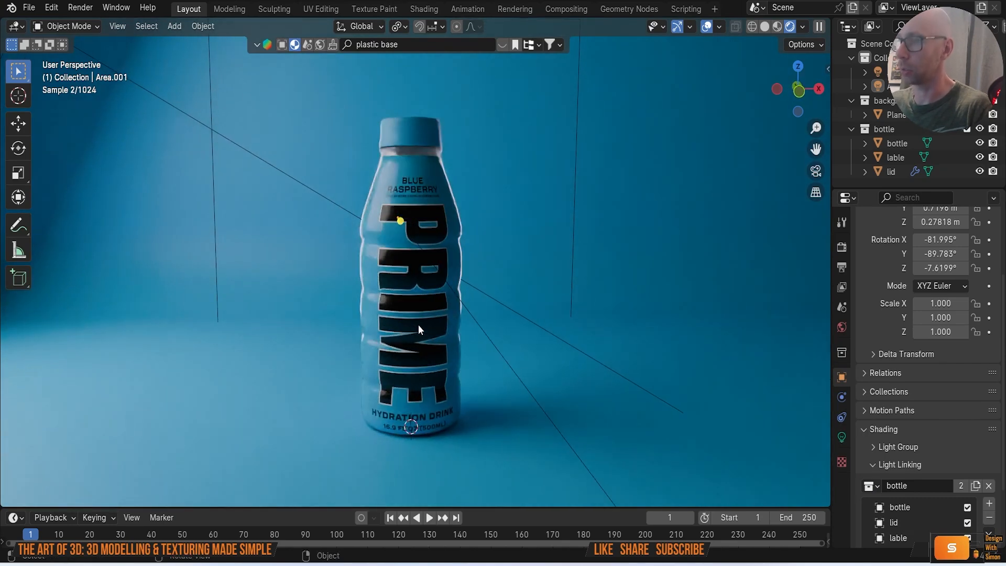
Hide the first area light to examine the bottle lit by the linked back light alone.
key(KP_0)
key(KP_0)
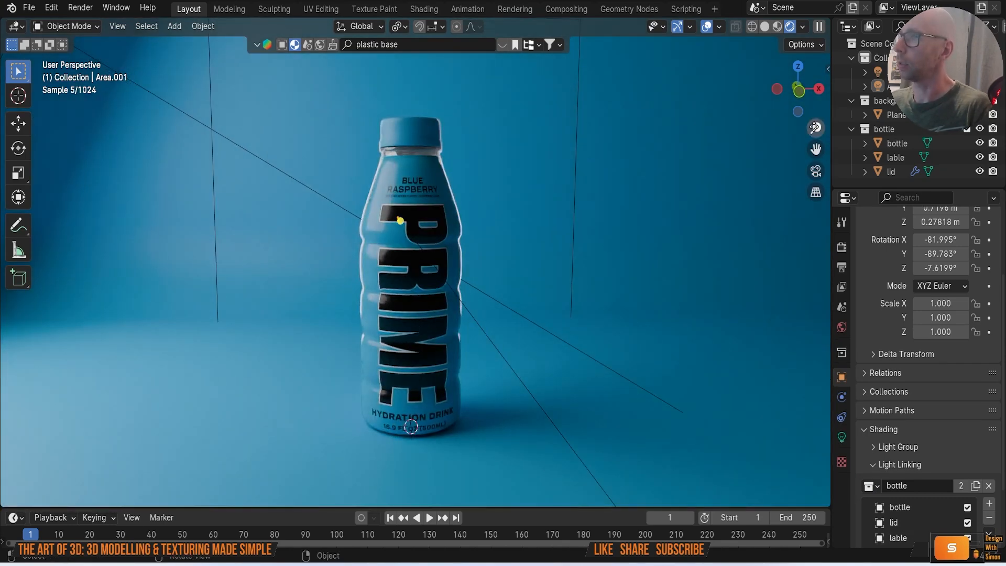
click(979, 72)
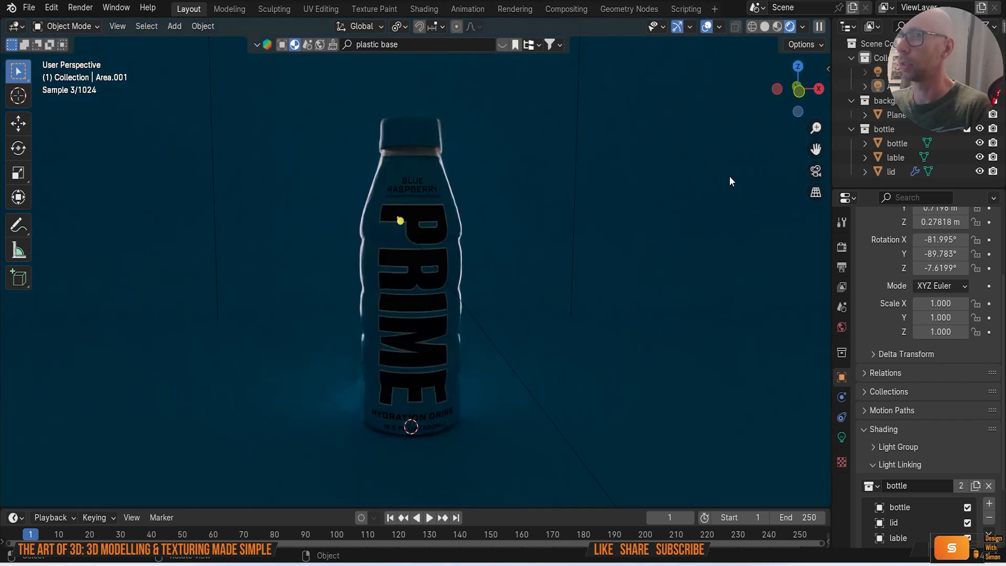
Raise the back area light's power, trying 20 W before setting it to 50 W.
middle_drag(639, 209, 638, 198)
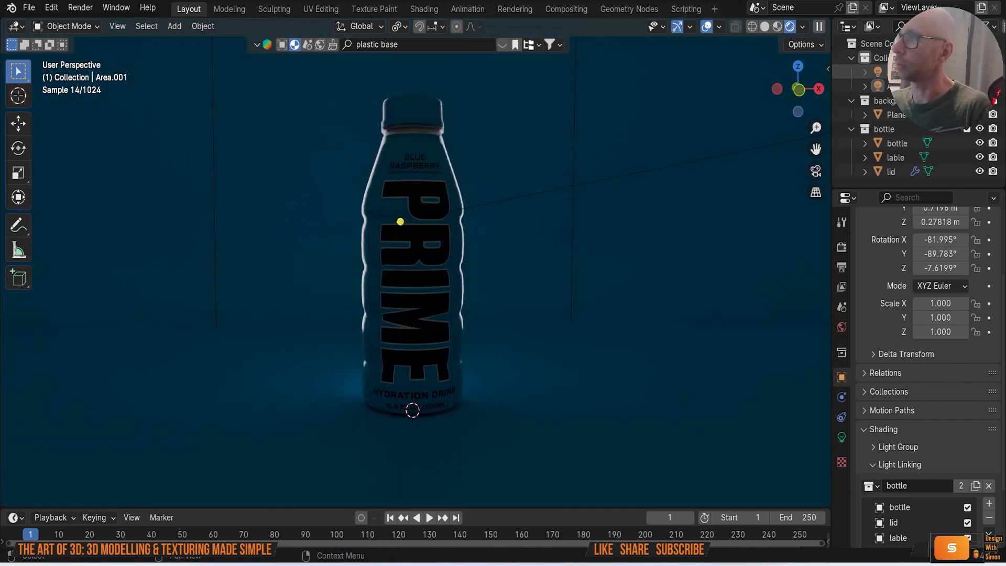
click(898, 73)
click(898, 86)
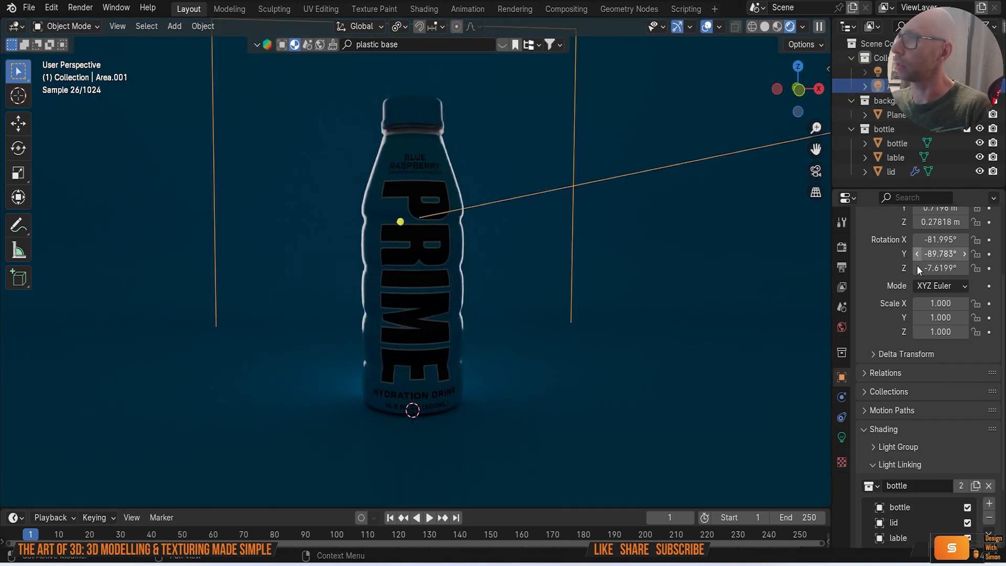
click(842, 437)
click(954, 311)
text(20)
key(Return)
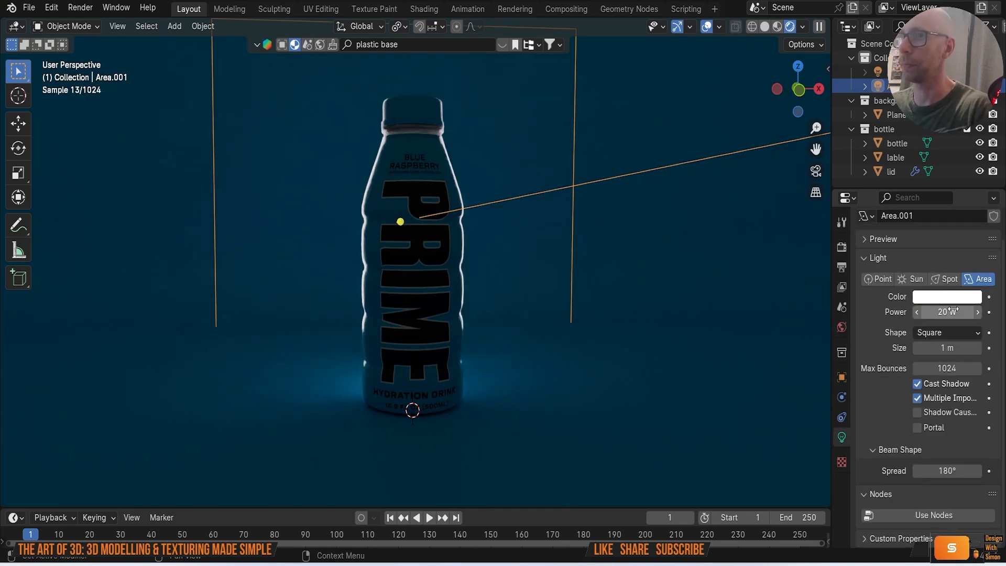
double_click(954, 312)
text(50)
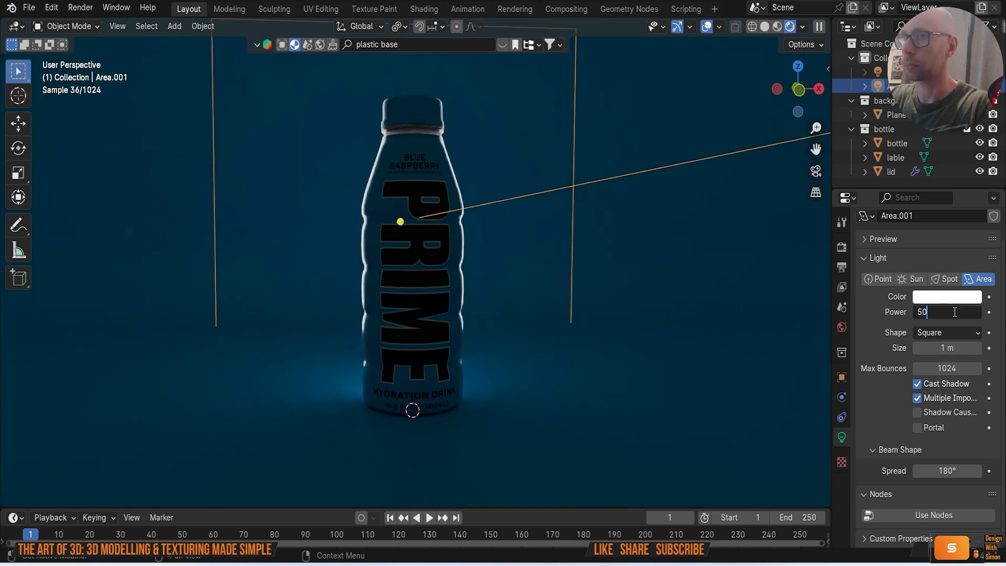
key(Return)
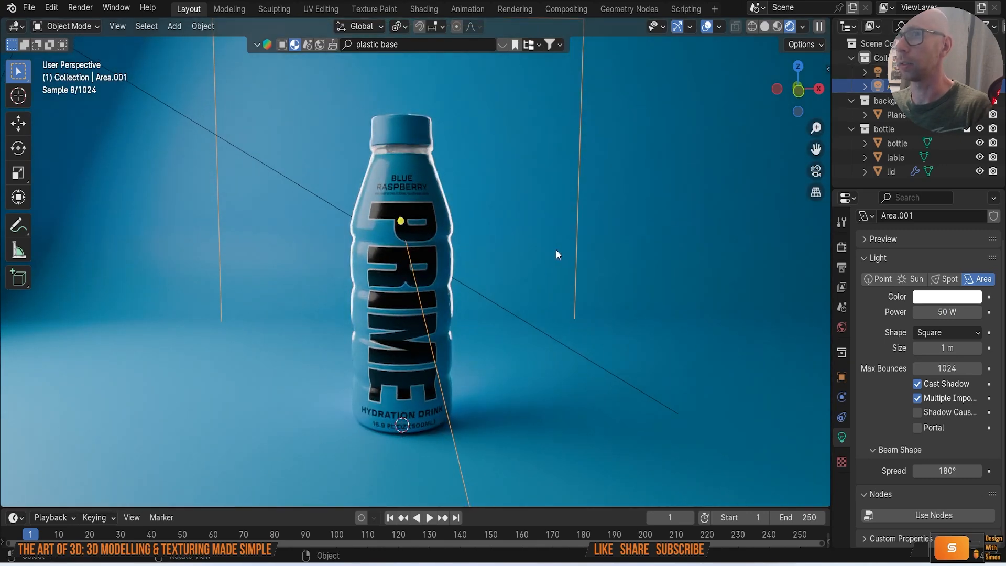
With the back light temporarily hidden, try 20 W on the first area light and set its power to 10 W.
click(979, 86)
click(885, 71)
click(949, 312)
text(20)
key(Return)
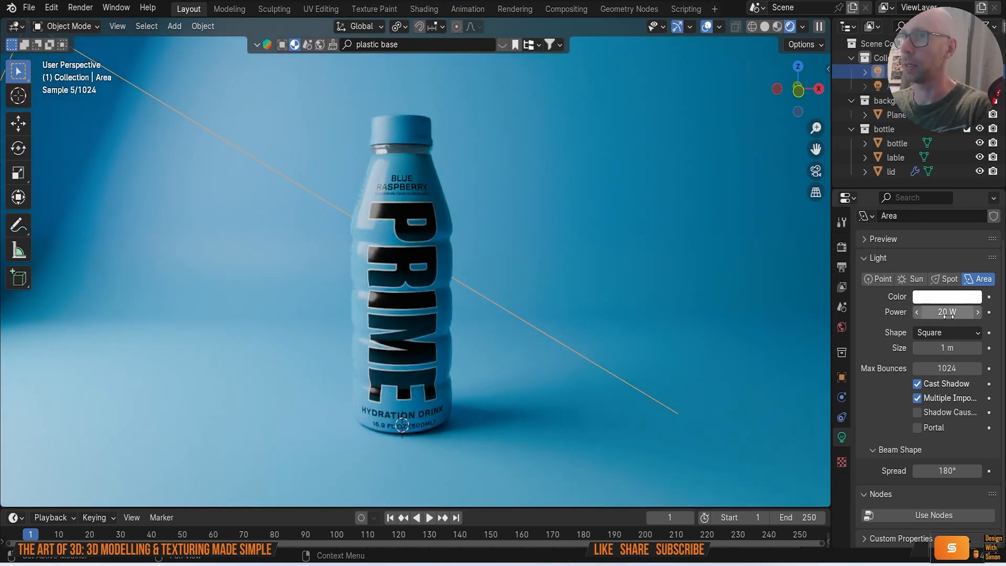
click(949, 312)
text(10)
key(Return)
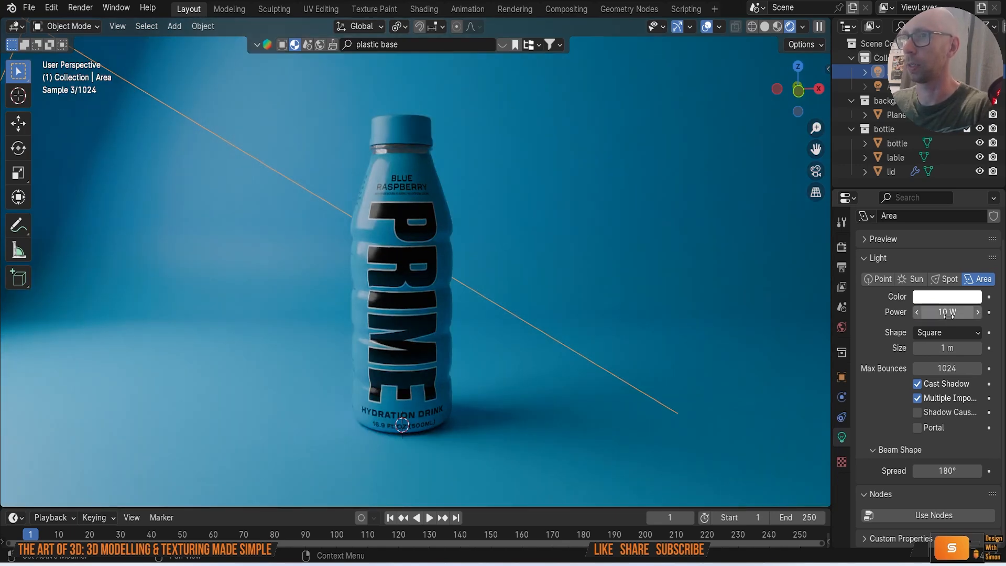
click(980, 87)
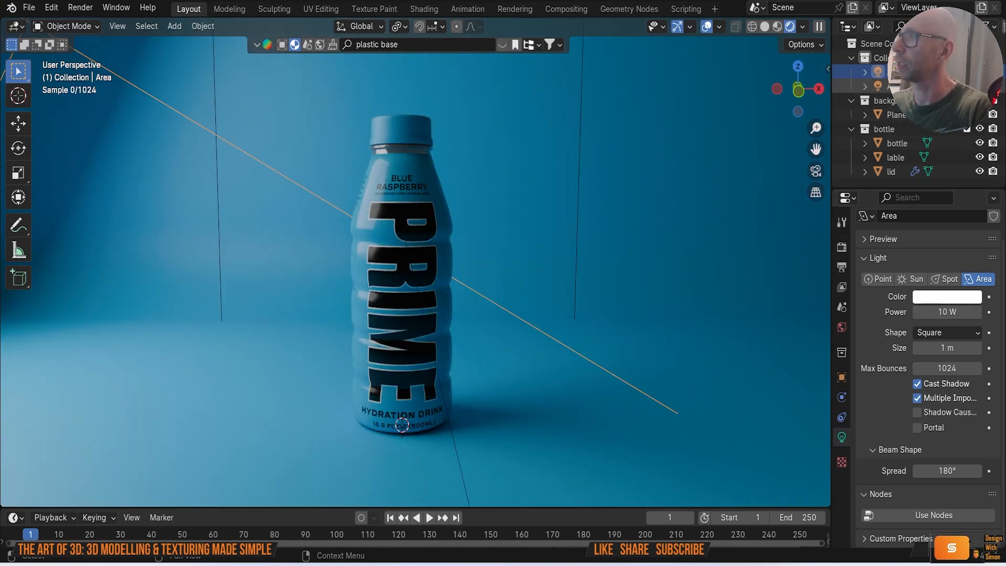
Save the Blender file and deselect the area light.
scroll(658, 254, down, 6)
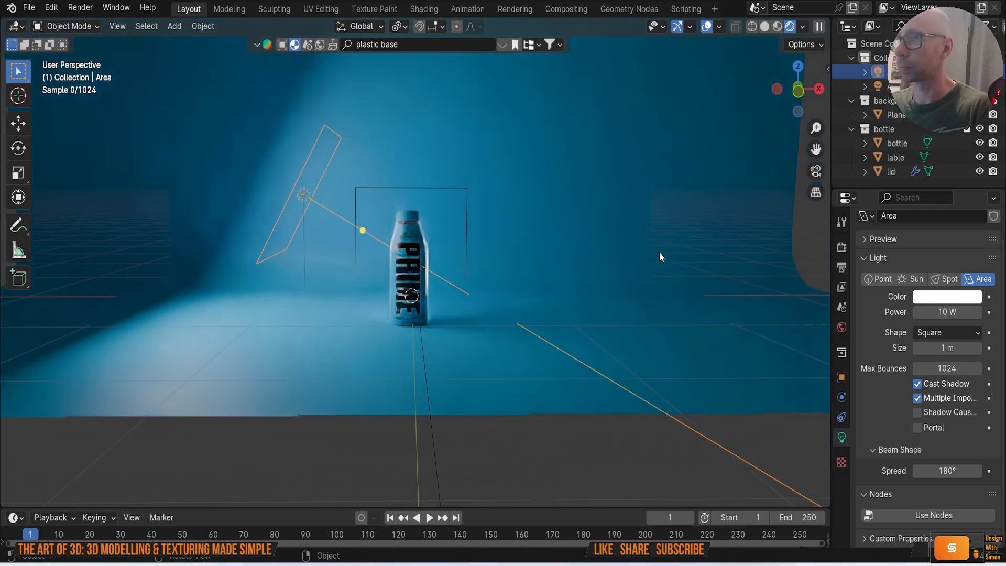
click(28, 7)
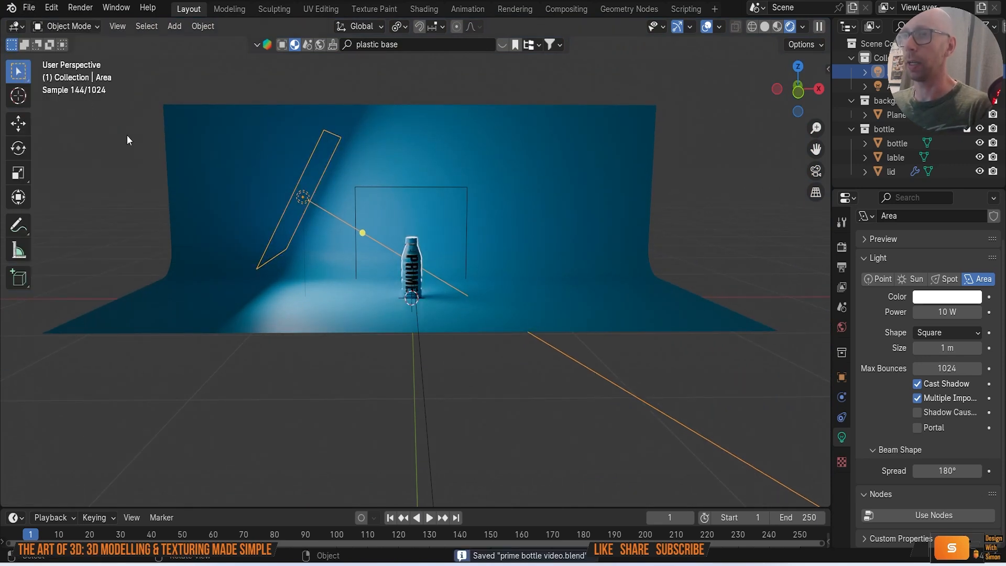
click(722, 430)
Assign an Image Texture to the color of the world background.
click(839, 328)
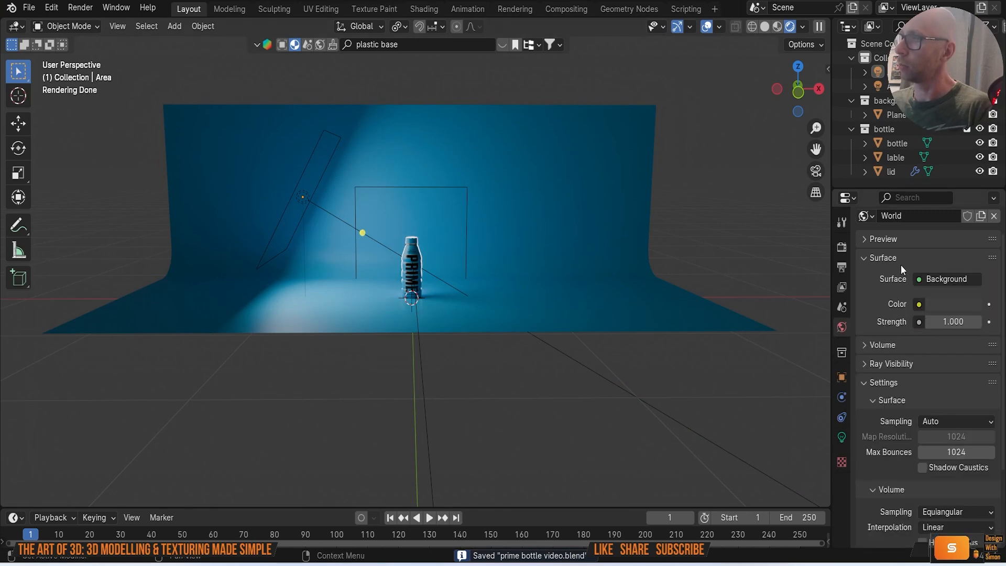
scroll(897, 437, down, 4)
scroll(895, 435, up, 6)
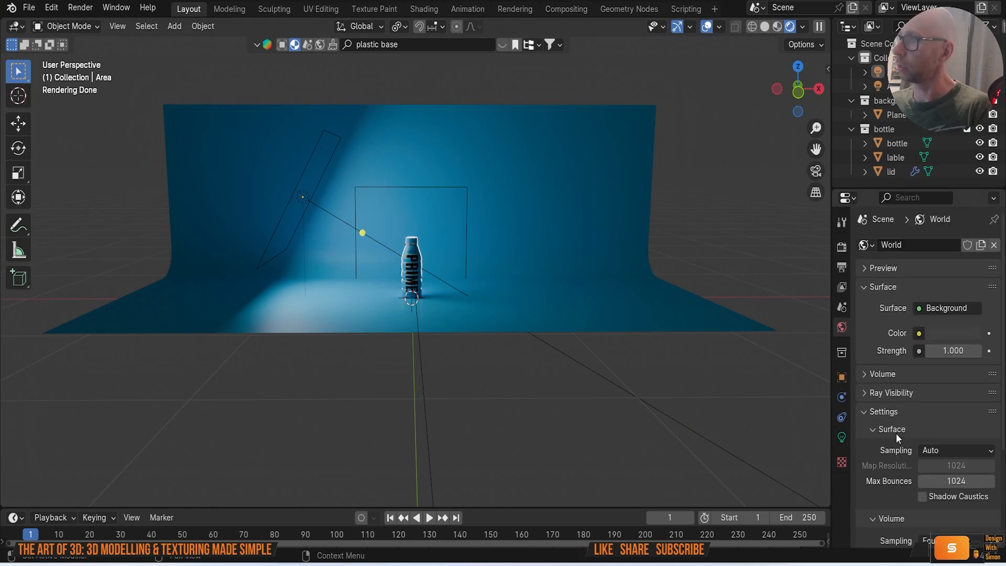
click(919, 307)
click(919, 334)
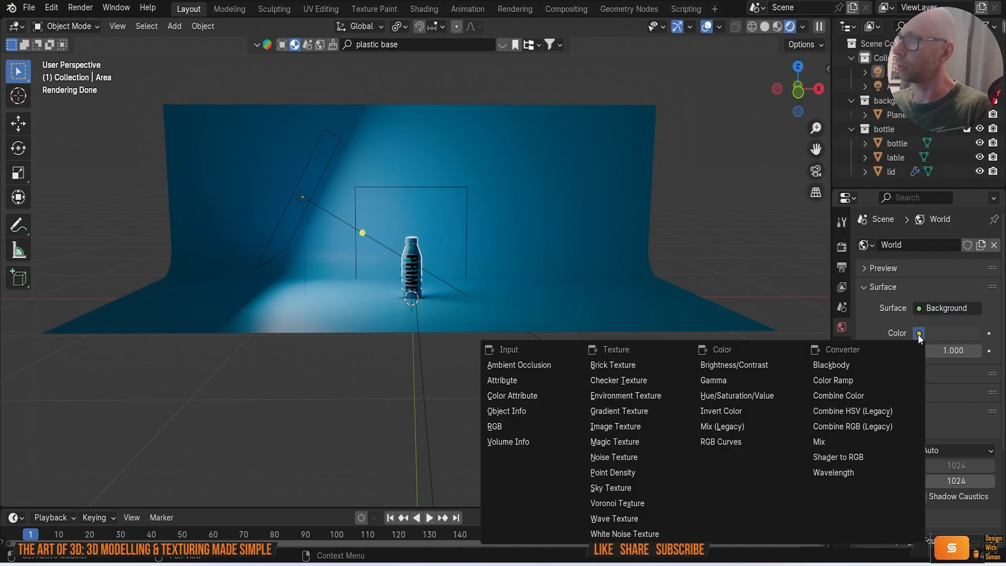
click(636, 431)
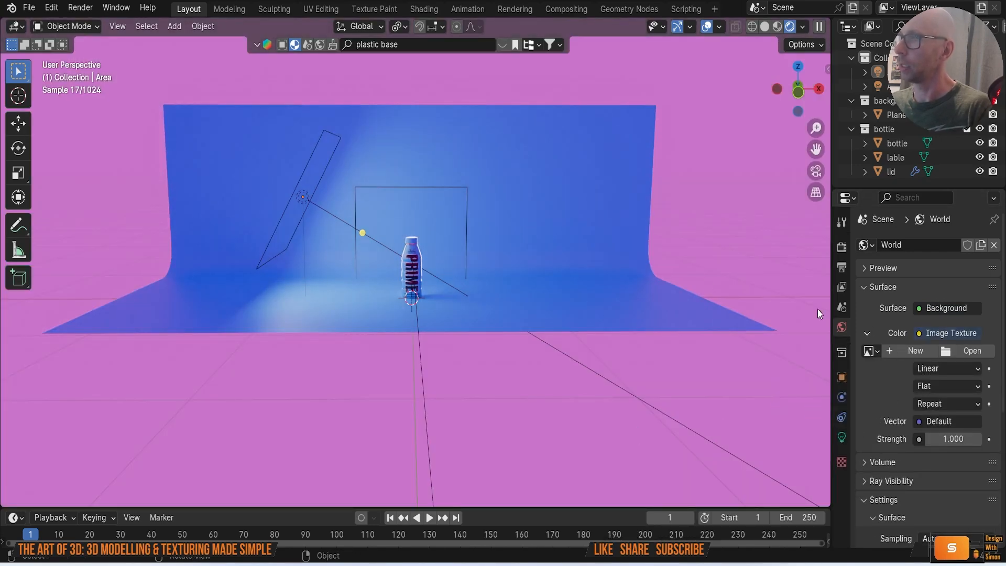
Load brown_photostudio_02_1k.hdr from the Downloads folder as the world background image.
click(977, 351)
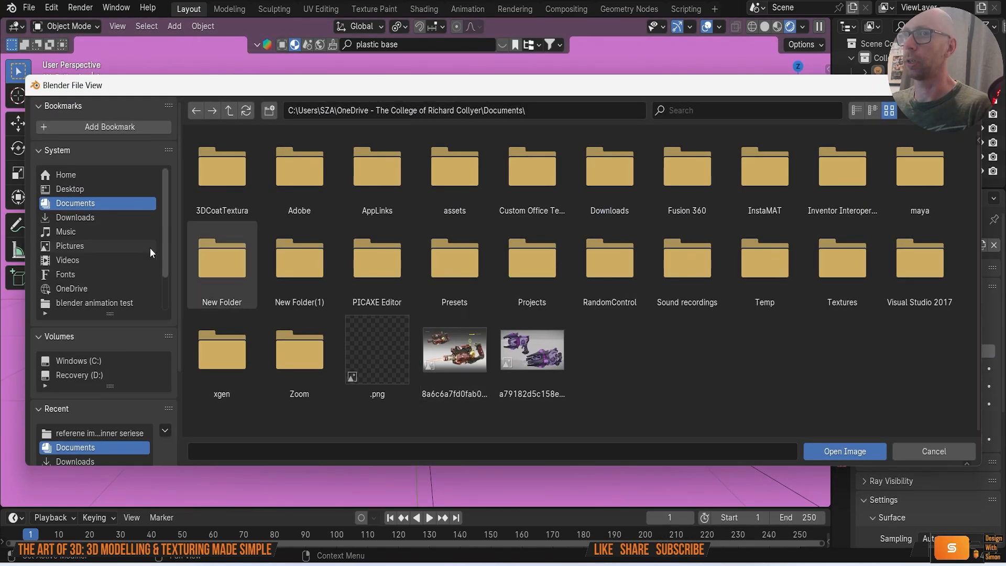
click(90, 218)
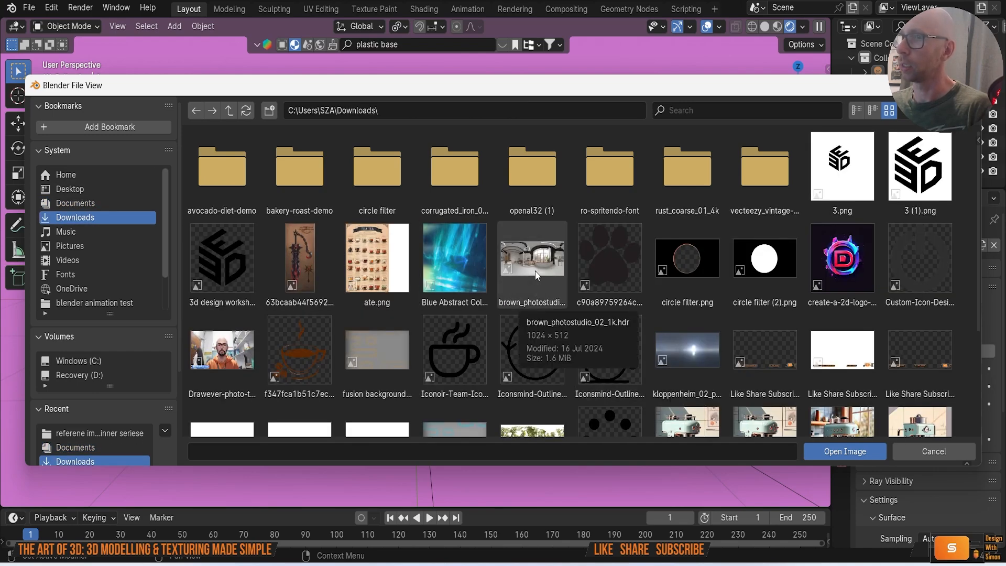
scroll(535, 274, down, 1)
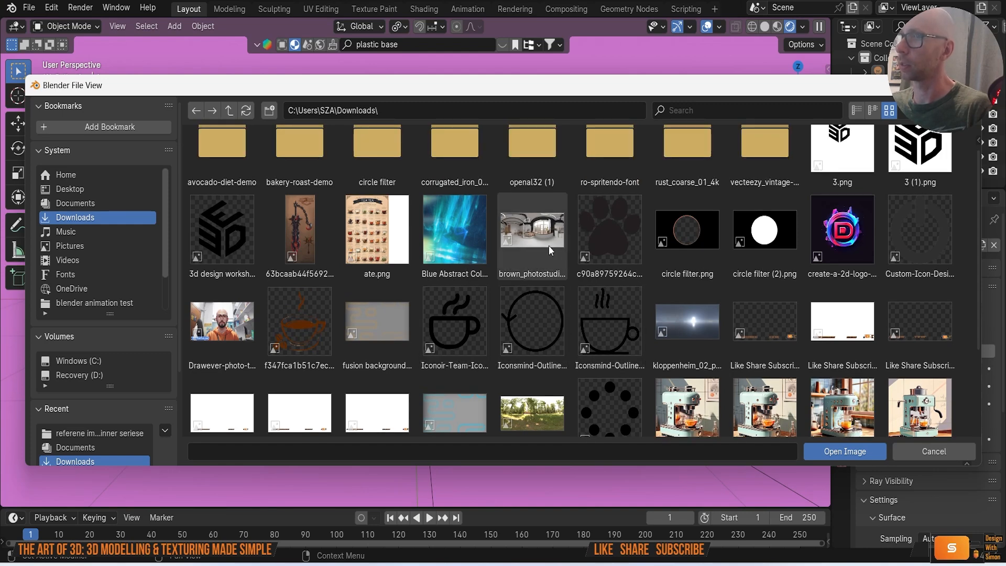
double_click(547, 244)
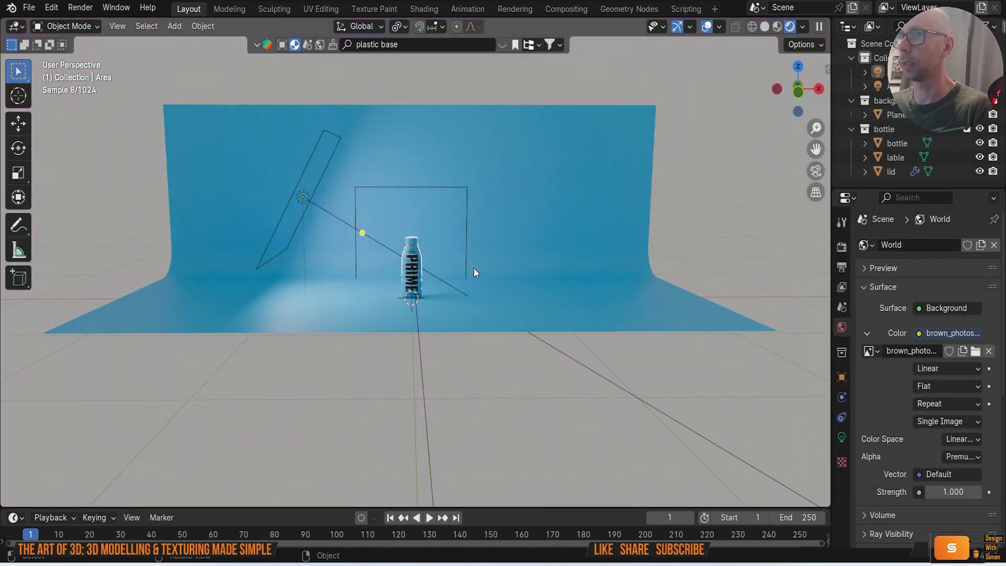
Tune the world background strength, trying 0 and 0.1 before setting it to 0.2.
scroll(472, 264, up, 6)
scroll(469, 259, down, 5)
scroll(430, 261, up, 5)
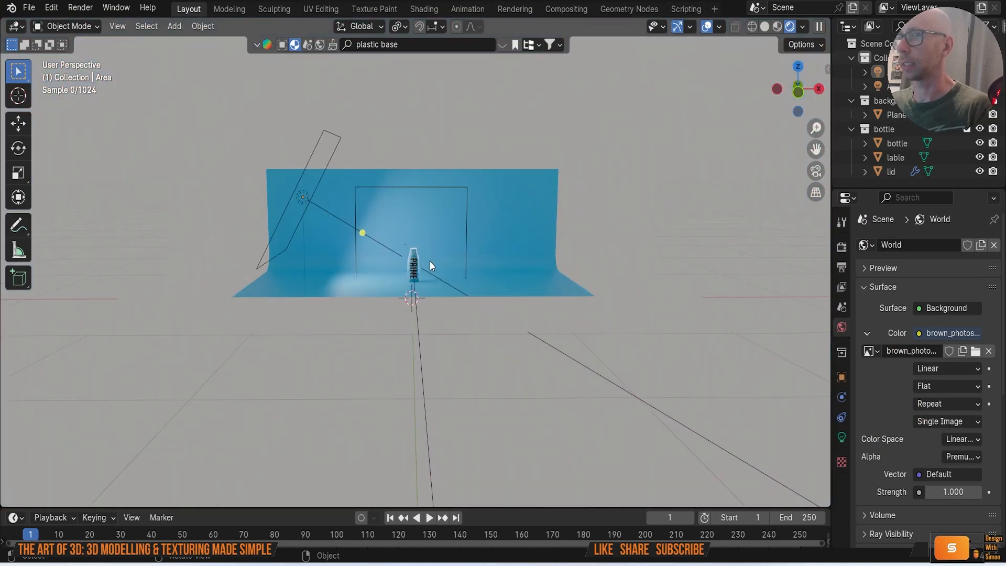
scroll(430, 261, up, 3)
scroll(430, 266, down, 2)
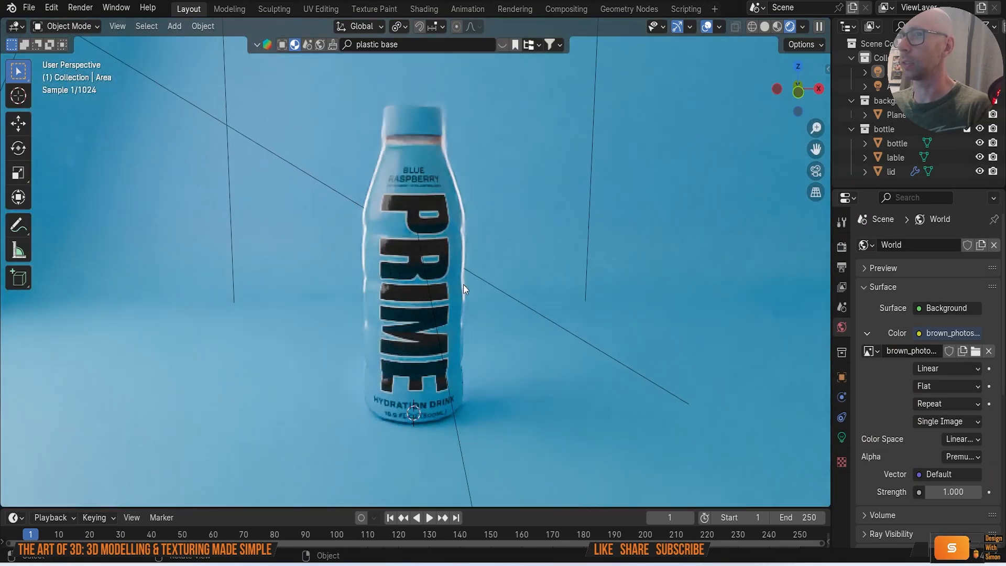
click(958, 493)
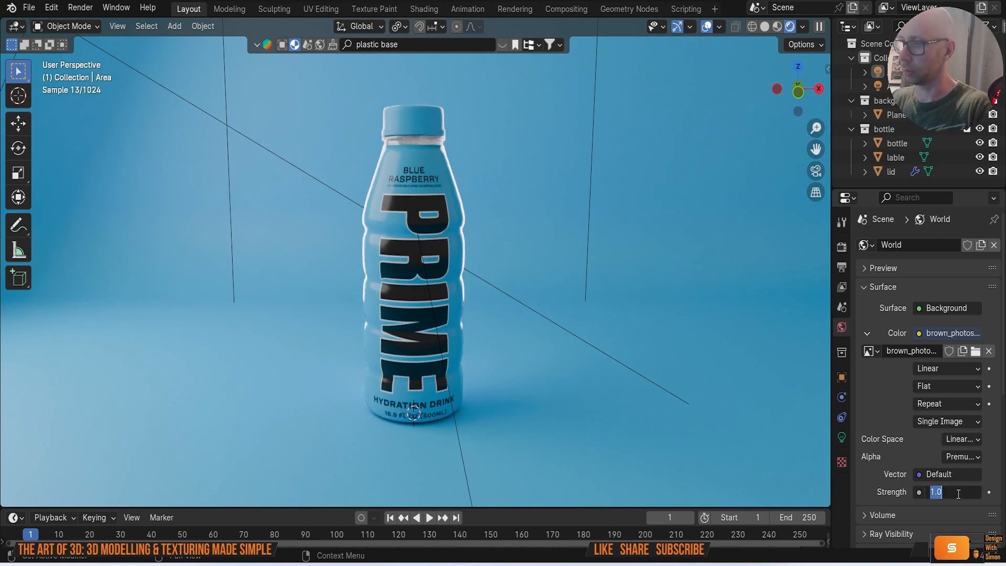
key(Return)
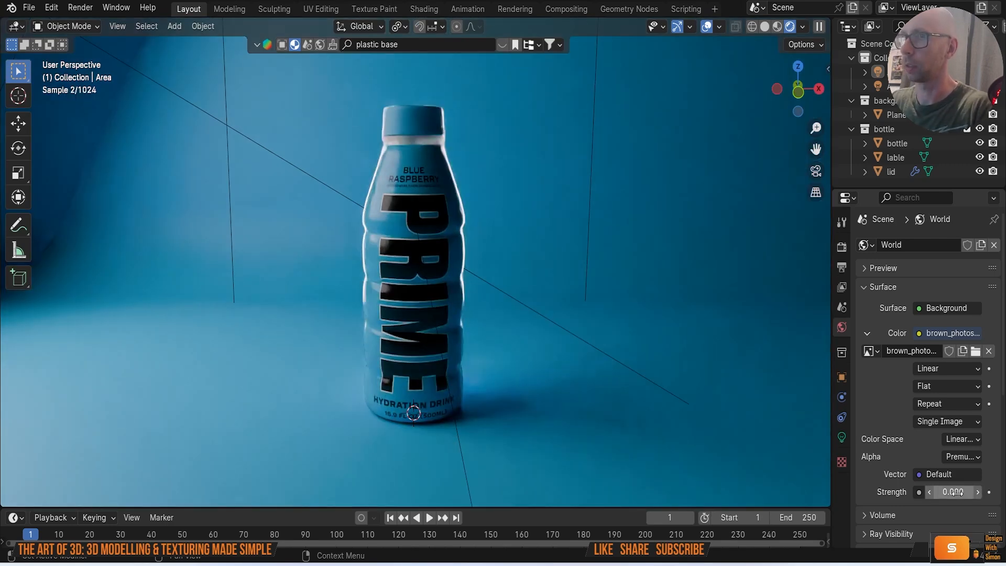
click(955, 495)
text(.1)
key(Return)
click(954, 495)
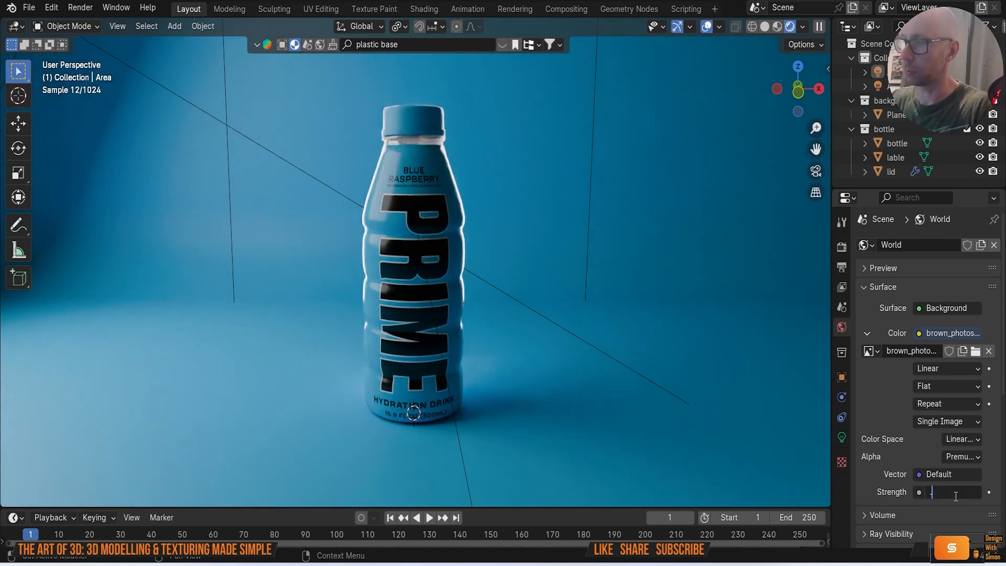
text(.2)
key(Return)
Examine the lighting on the bottle and backdrop from several angles and distances.
scroll(723, 419, down, 5)
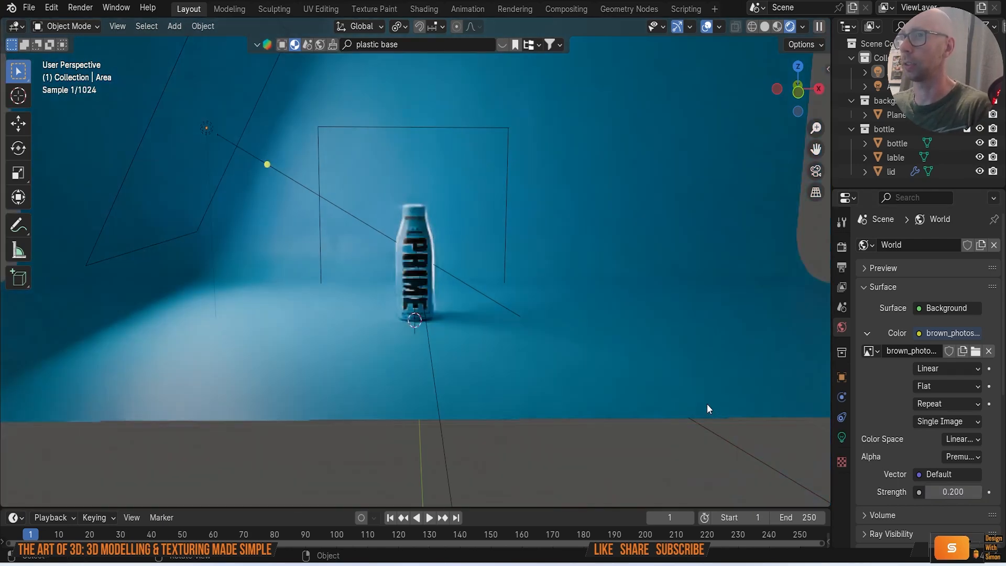
scroll(706, 409, down, 5)
middle_drag(730, 395, 674, 288)
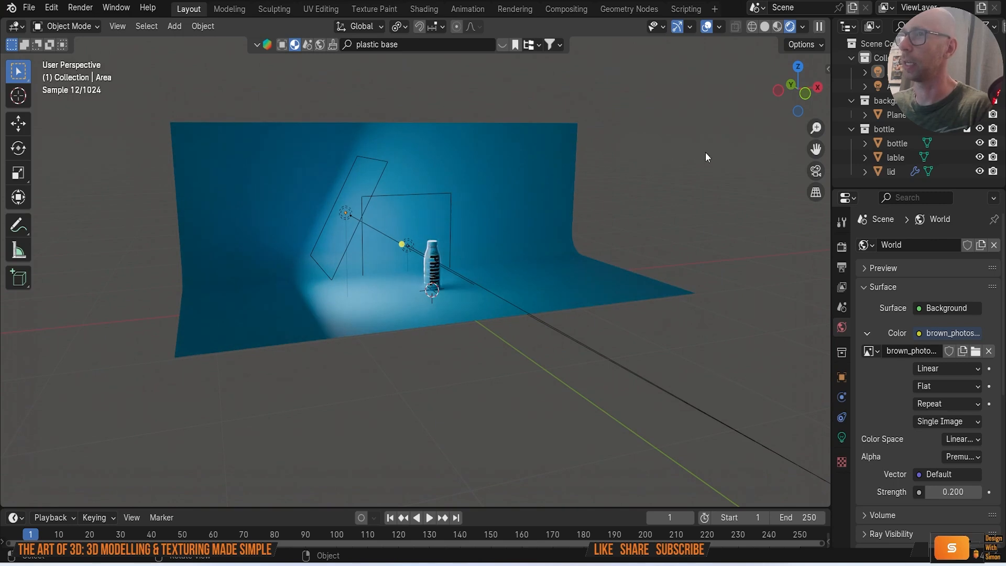
click(346, 214)
scroll(331, 210, up, 2)
key(alt+a)
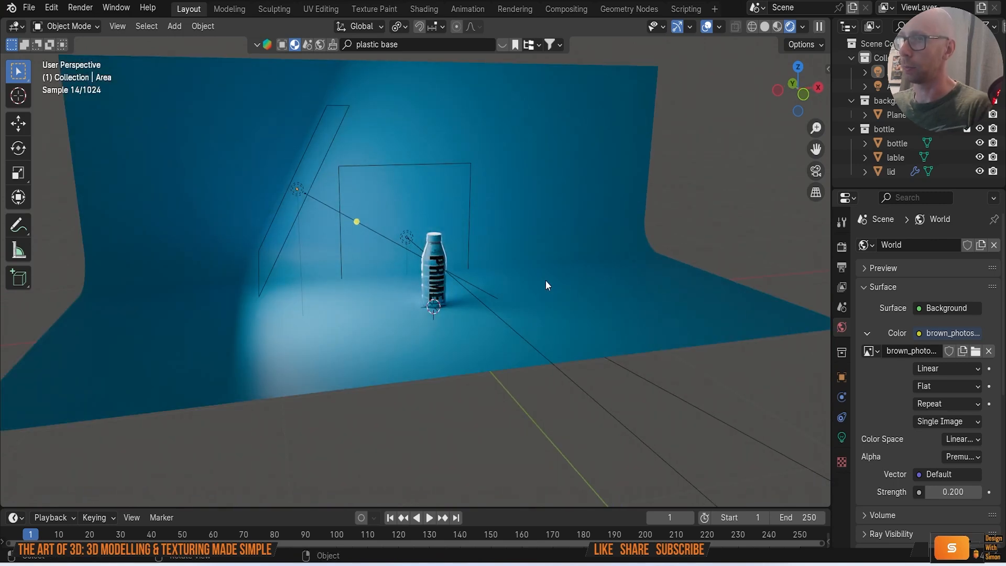
scroll(476, 268, up, 6)
scroll(479, 263, down, 4)
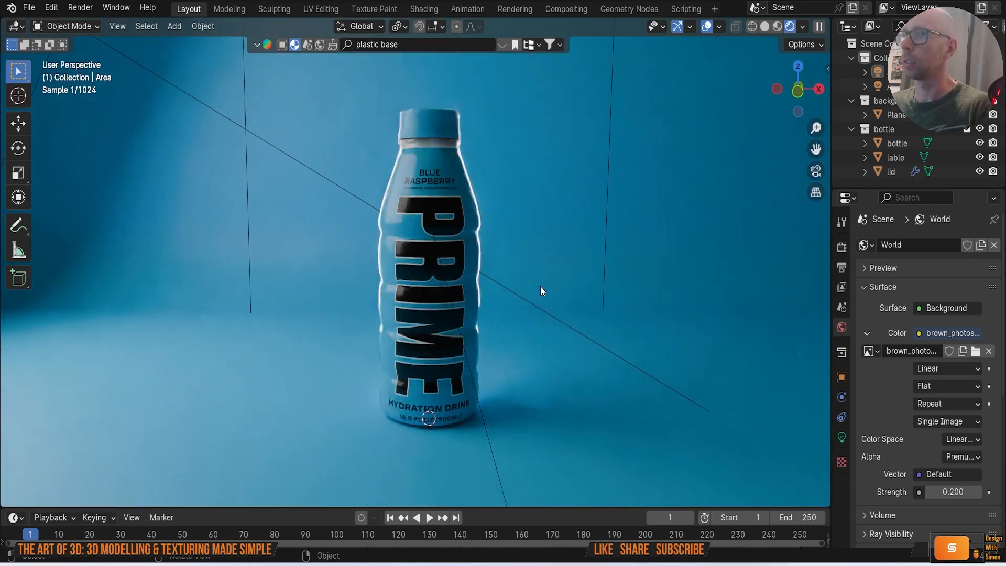
middle_drag(540, 285, 539, 285)
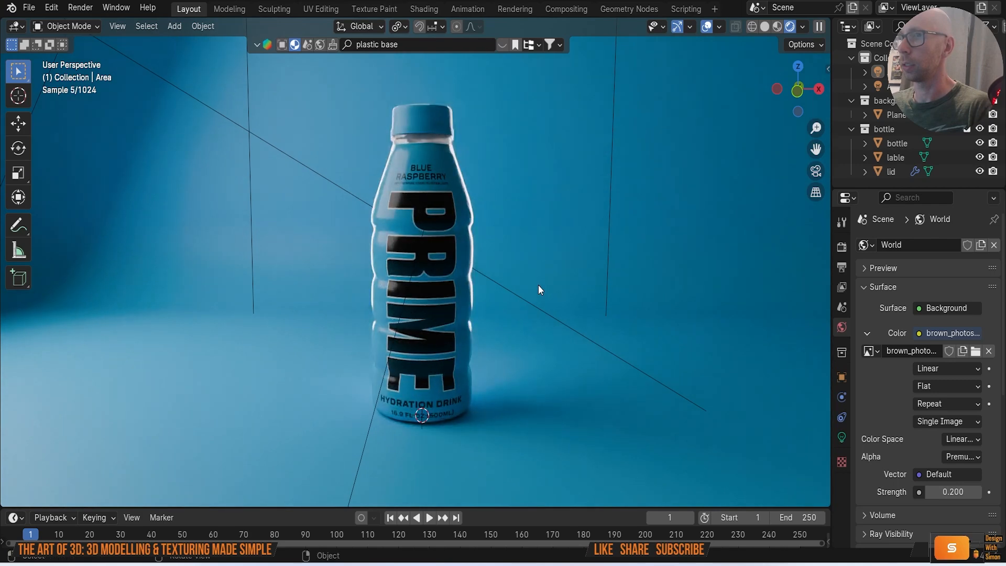
Save the Blender file with the environment lighting in place.
scroll(547, 287, down, 2)
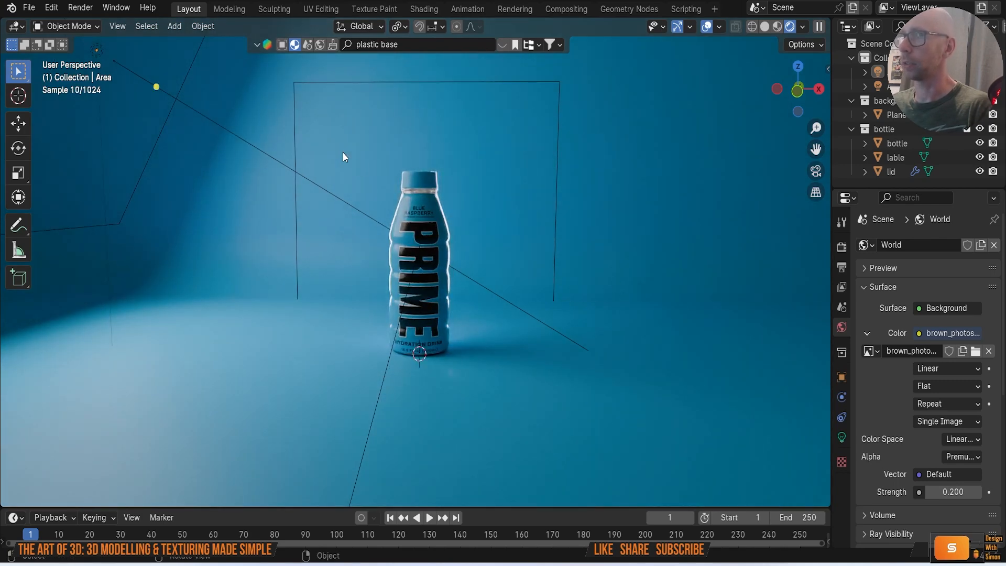
click(29, 7)
click(81, 99)
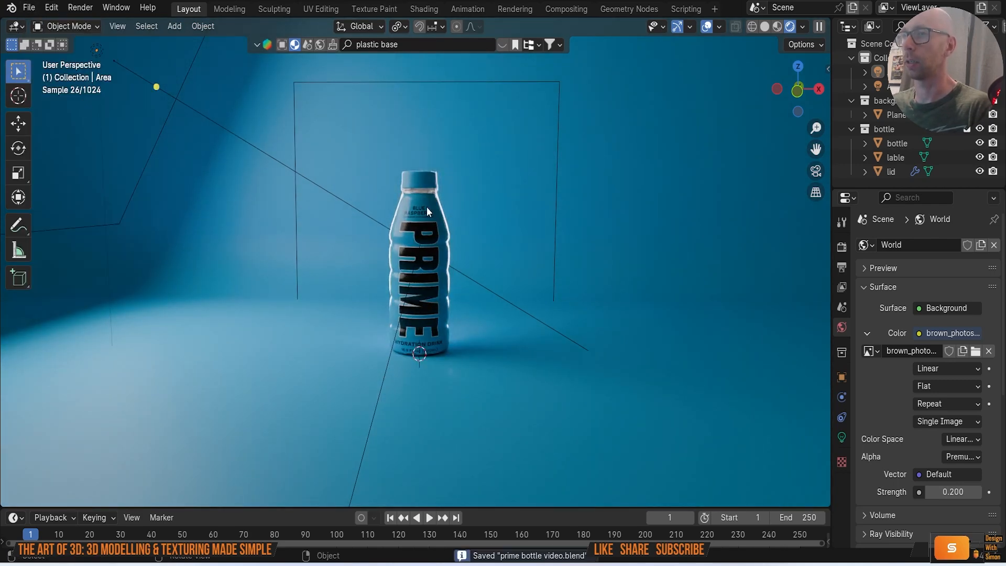
Add water droplets to the bottle's label object with the Poly Drop add-on.
key(n)
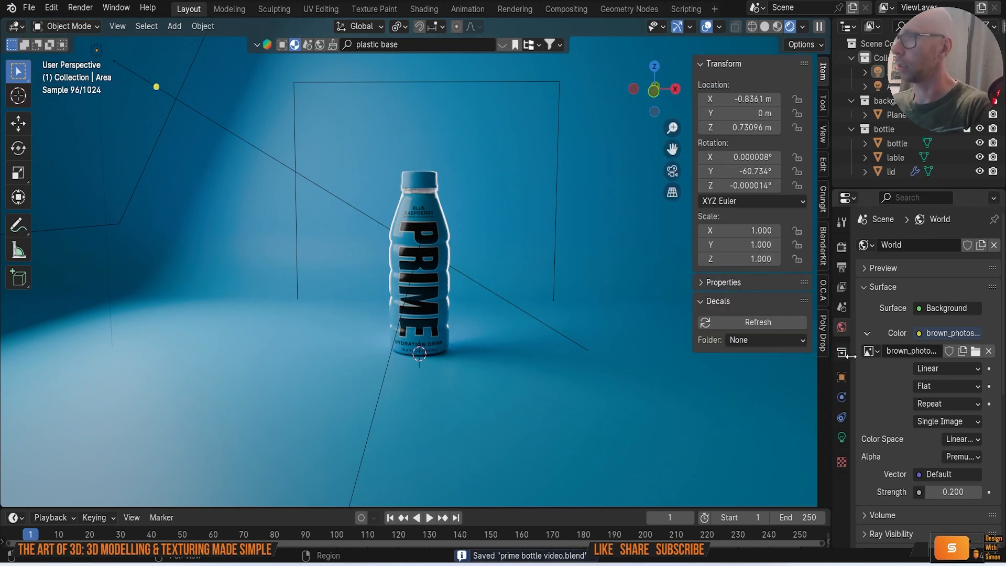
click(823, 335)
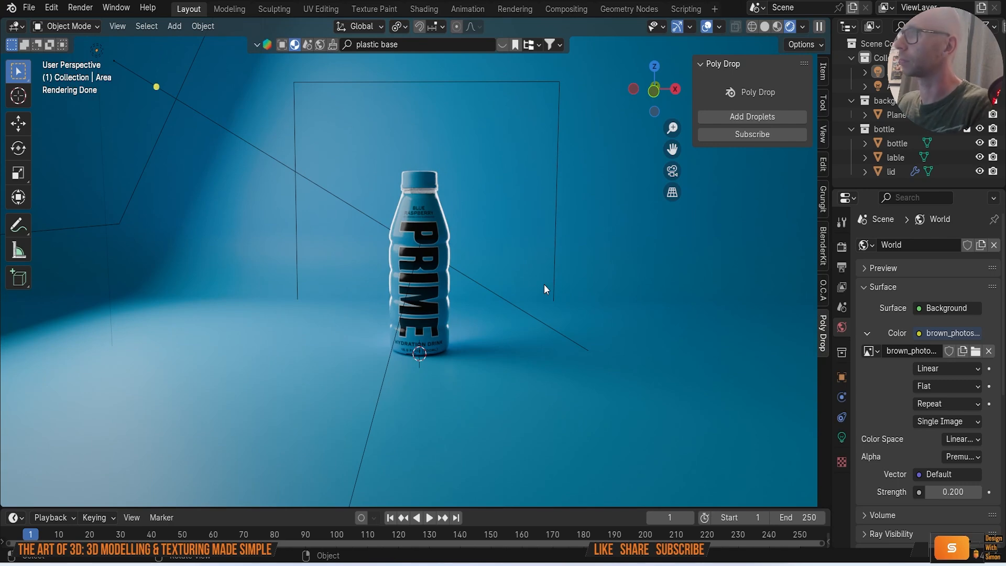
scroll(437, 225, up, 3)
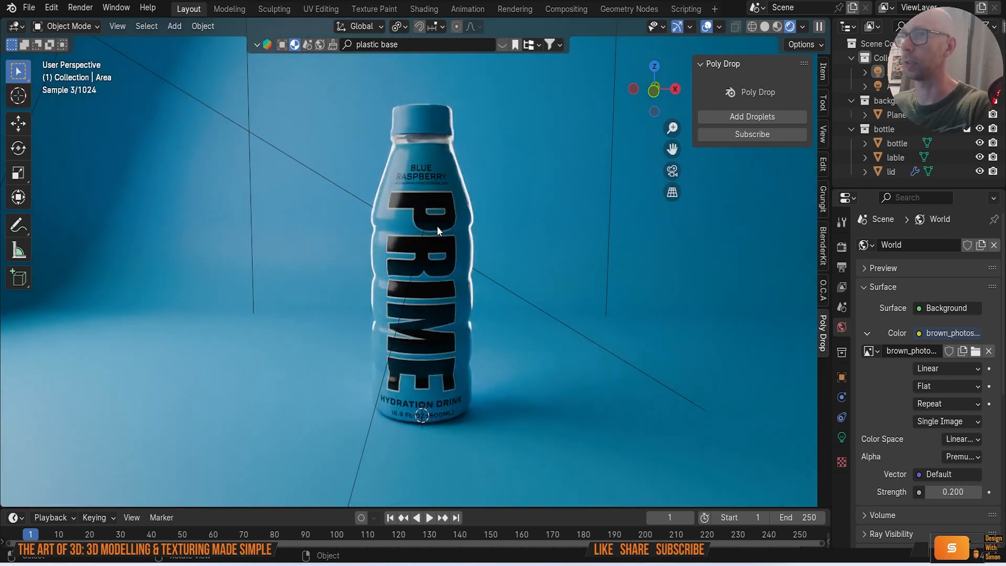
click(444, 195)
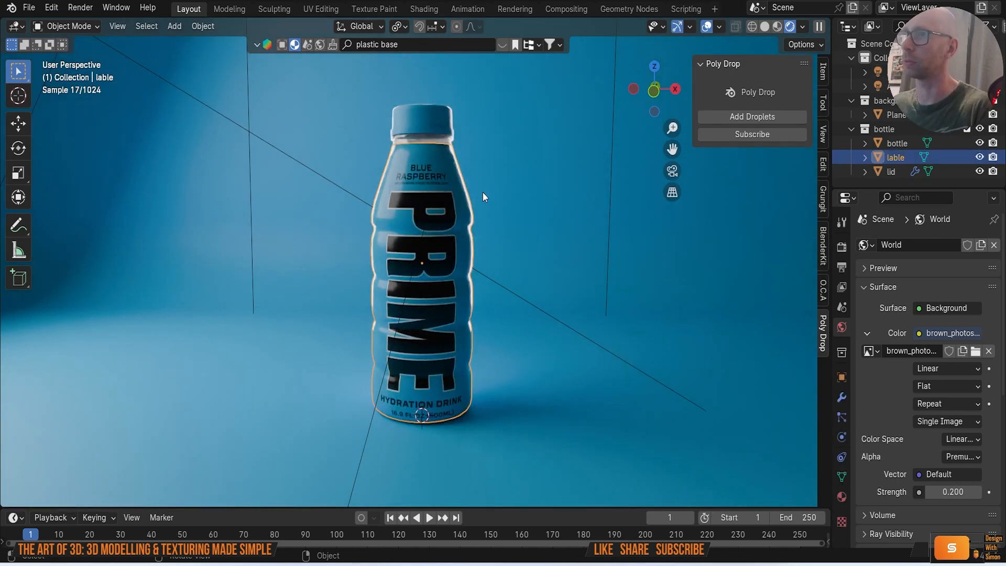
click(762, 117)
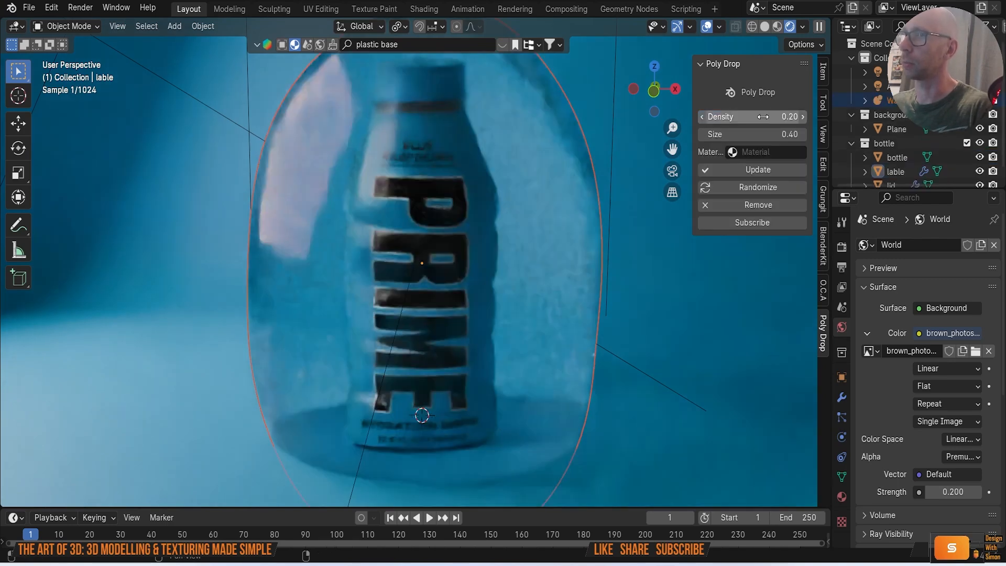
Set the droplet size on the bottle's label to 0.1 and update the droplets.
scroll(471, 194, up, 3)
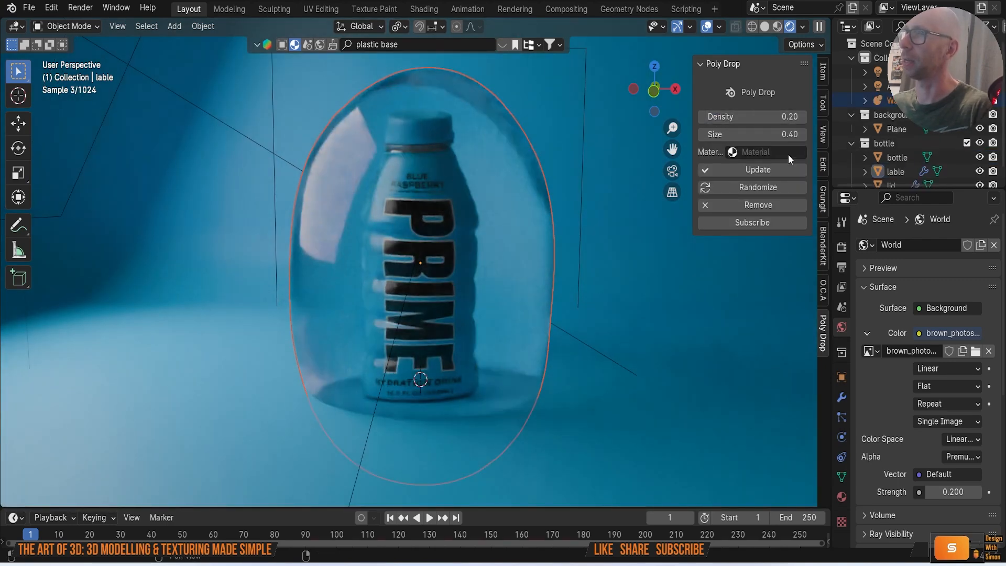
click(773, 117)
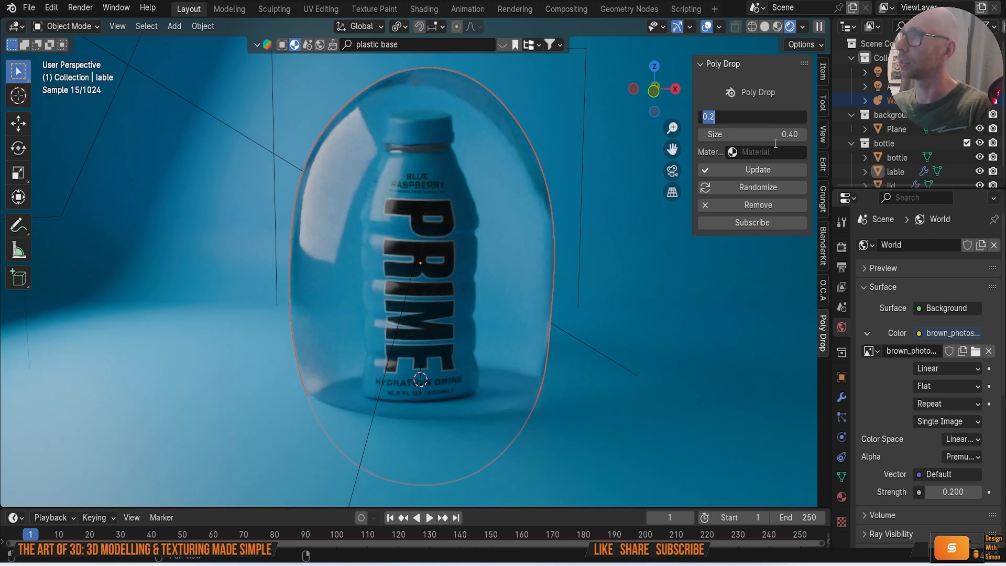
click(775, 138)
click(775, 136)
text(.)
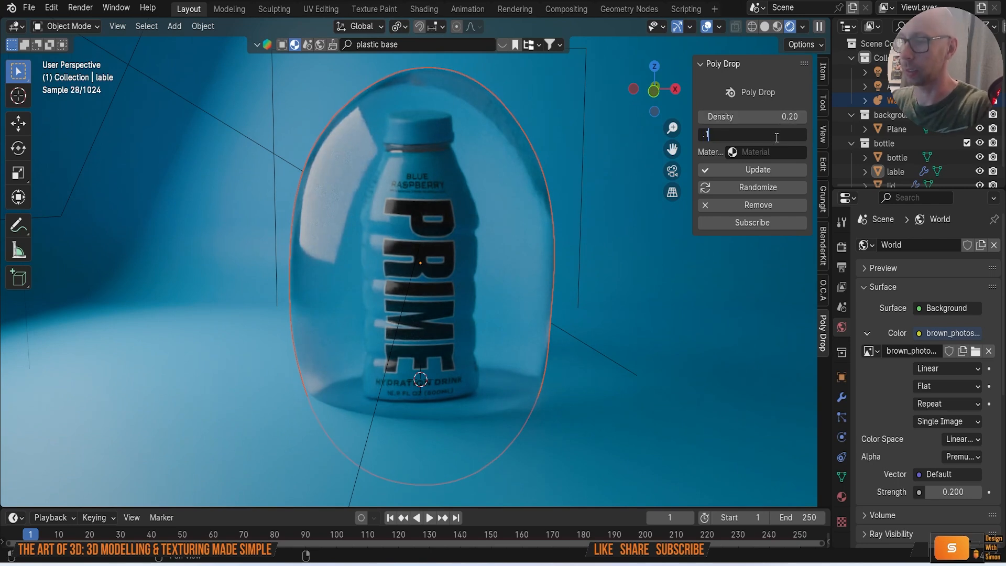
text(1)
key(Return)
click(770, 169)
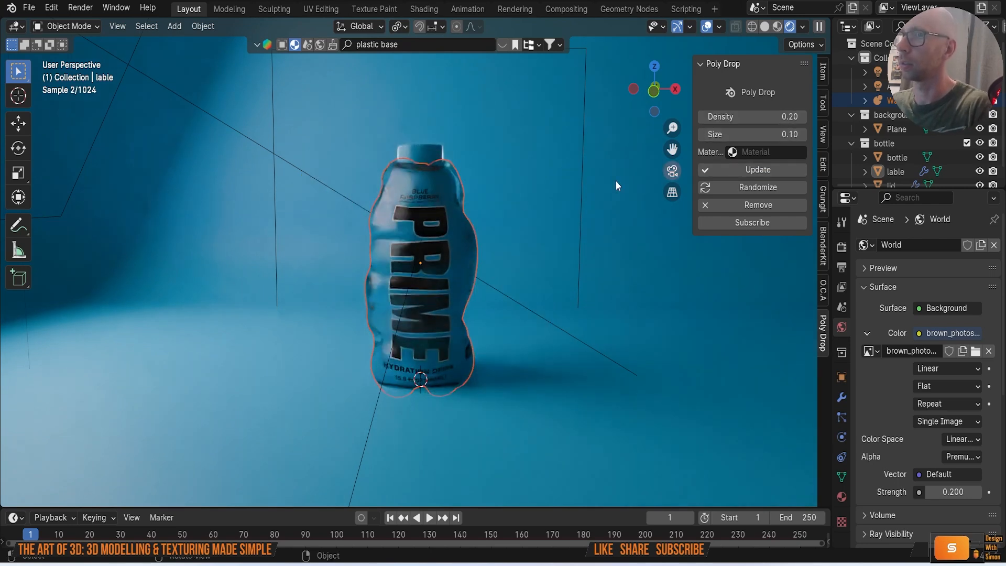
Set the label droplets' density to 0.1 and update them.
click(788, 118)
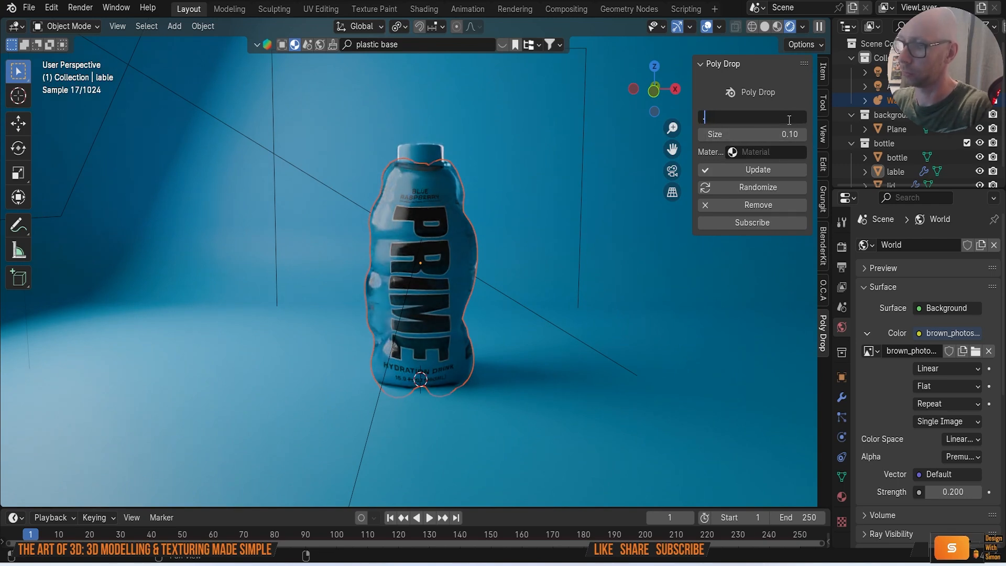
text(.1)
key(Return)
click(772, 170)
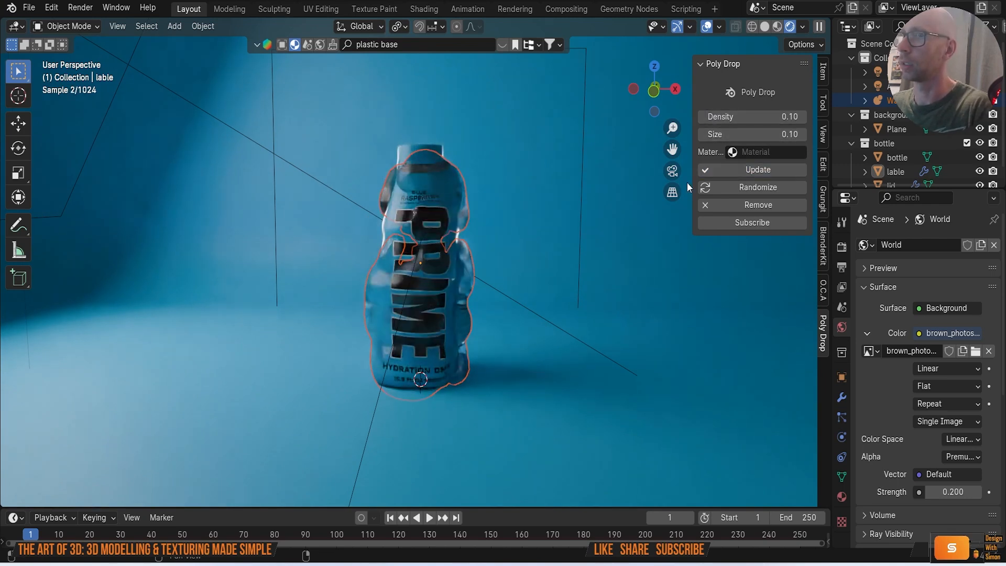
Set the label droplets' size to 0.02, update them and deselect the label to check the result.
click(786, 135)
text(.02)
key(Return)
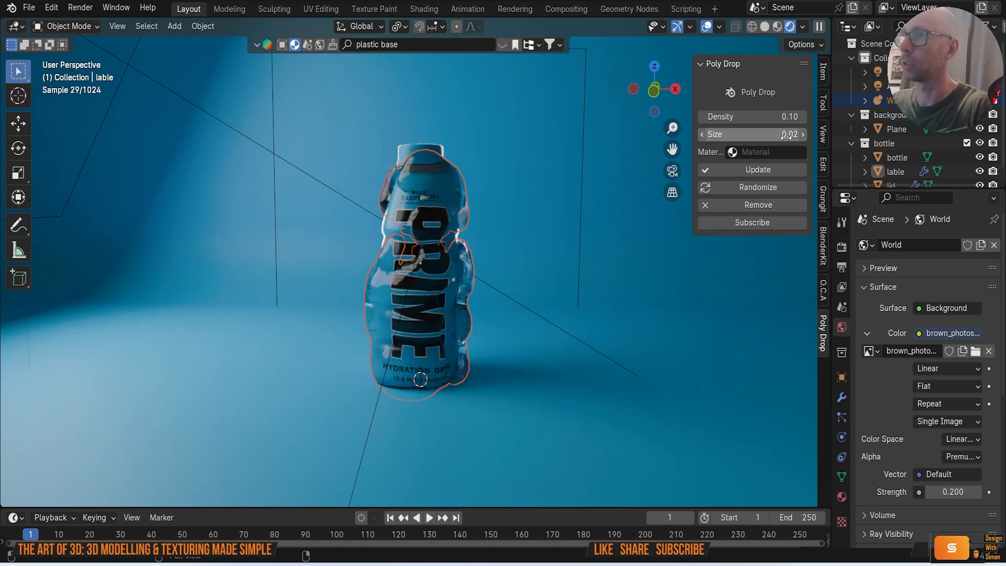
click(771, 169)
scroll(536, 240, up, 4)
click(592, 257)
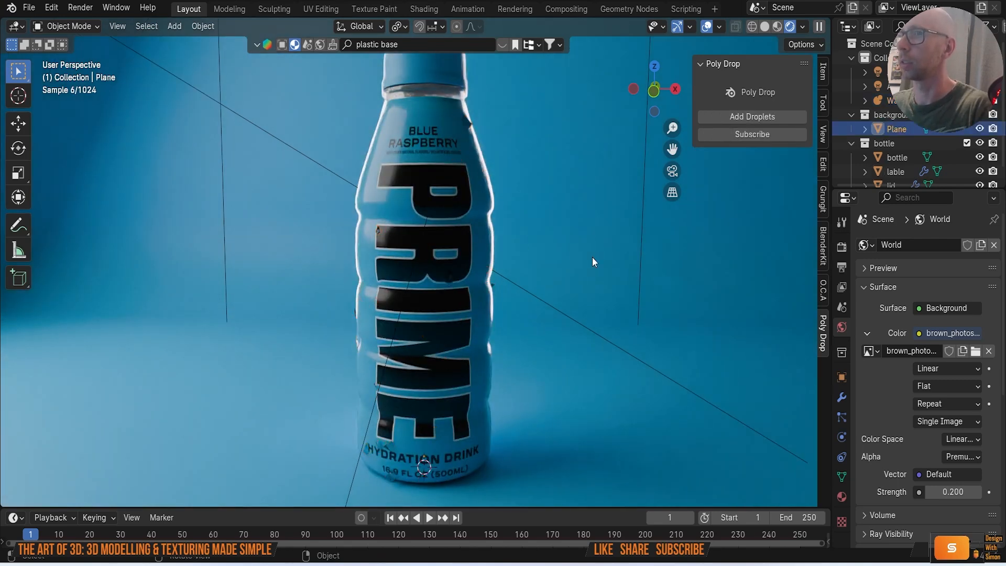
Reselect the label, set its droplet density to 0.4 and update the droplets.
scroll(552, 282, up, 3)
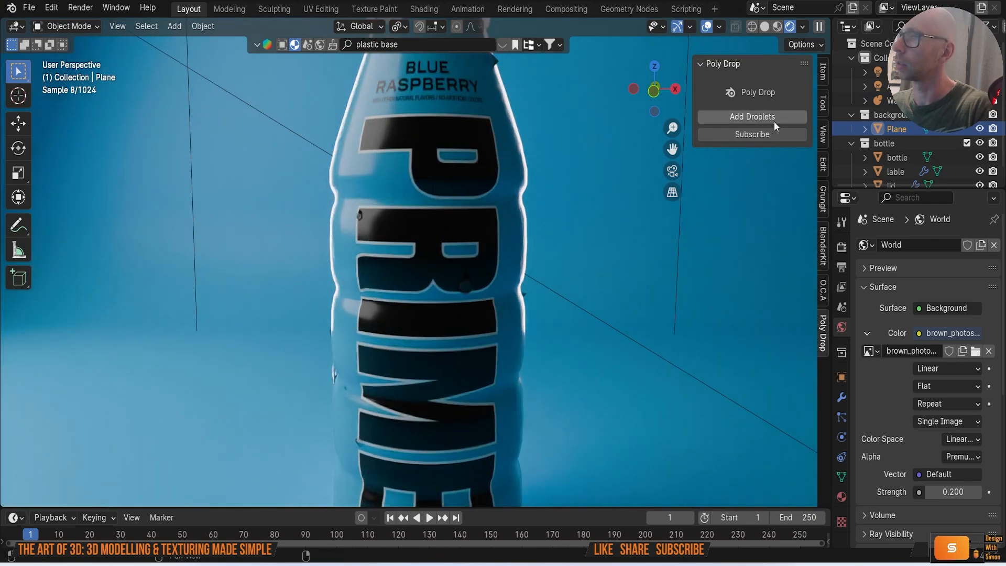
click(485, 177)
click(787, 118)
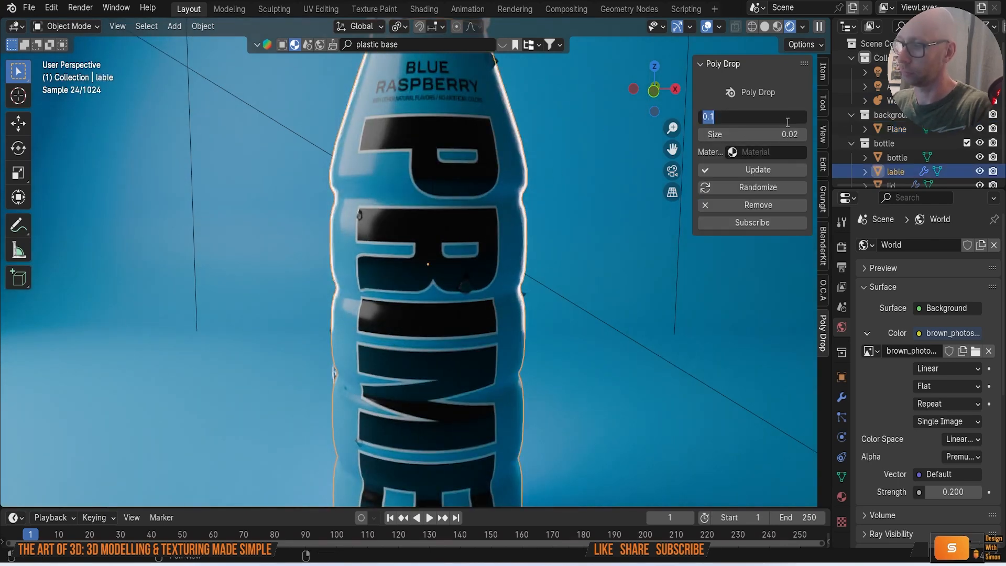
key(Return)
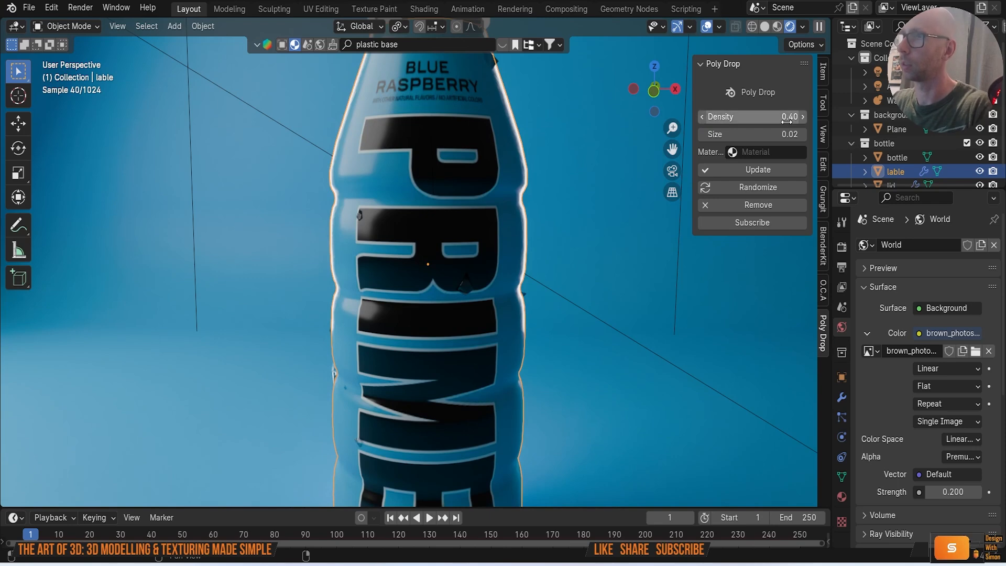
click(771, 168)
scroll(593, 206, down, 5)
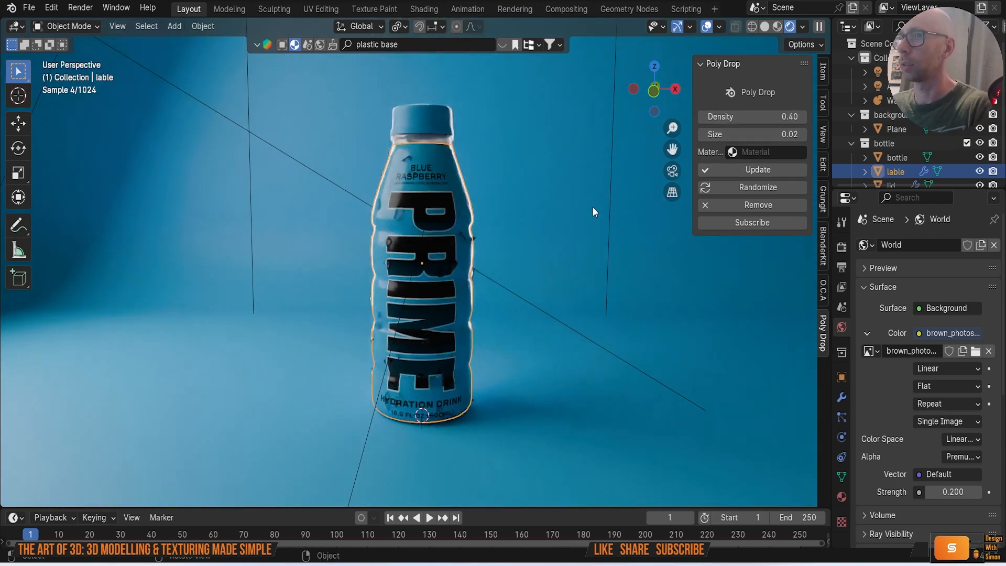
Check the droplets with the label deselected, then set their size to 0.03 and update them.
scroll(592, 208, up, 3)
click(608, 268)
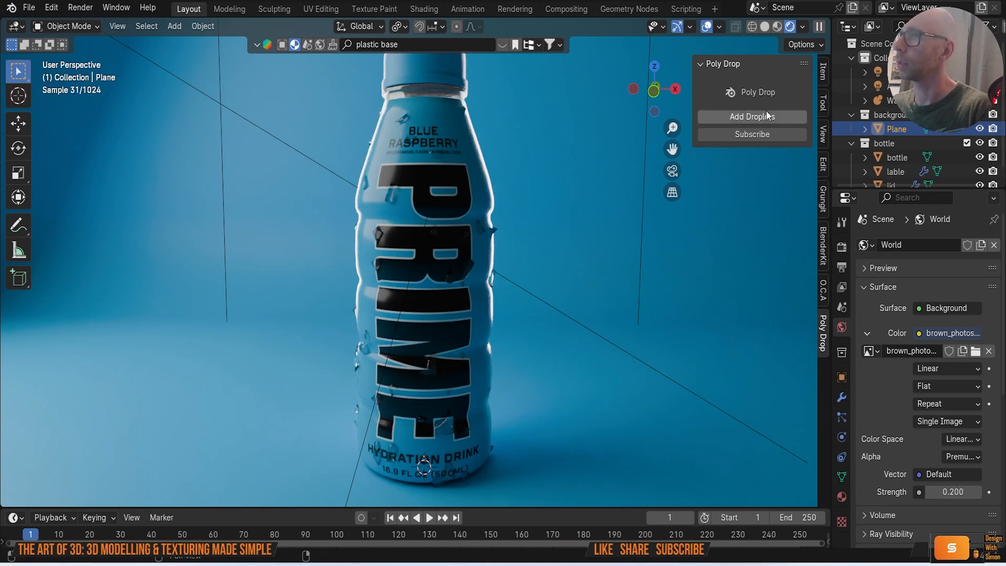
click(460, 163)
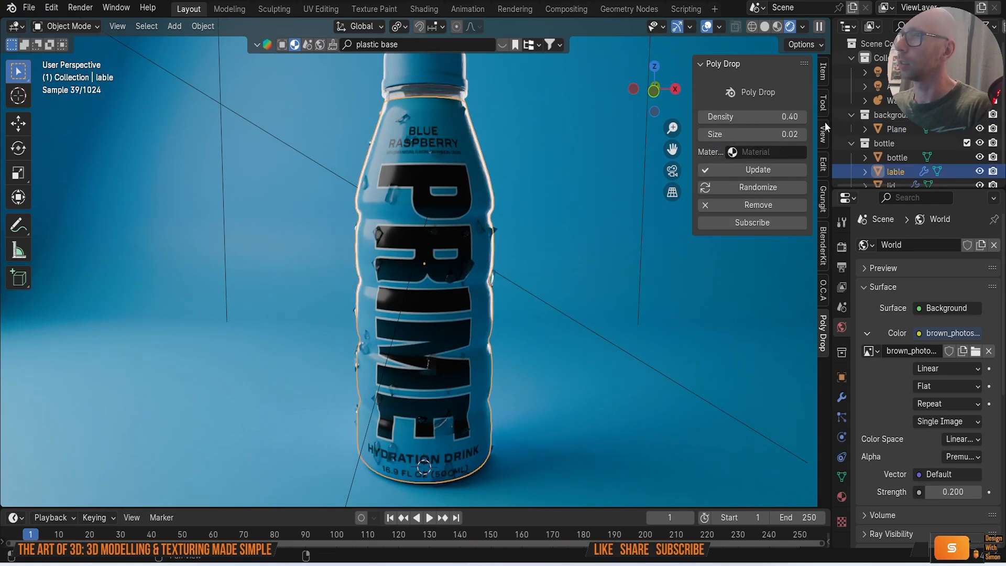
click(785, 134)
text(.03)
key(Return)
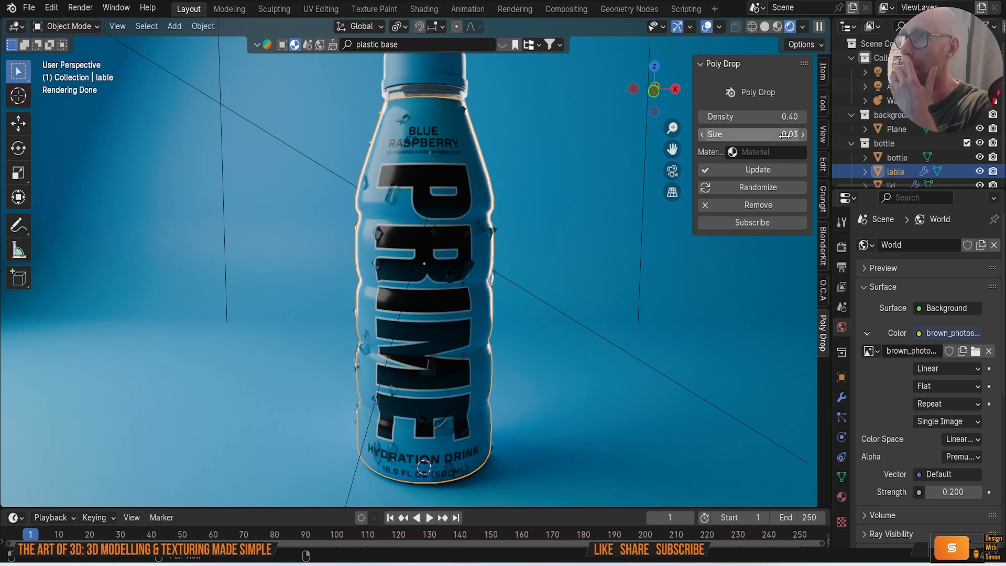
click(784, 168)
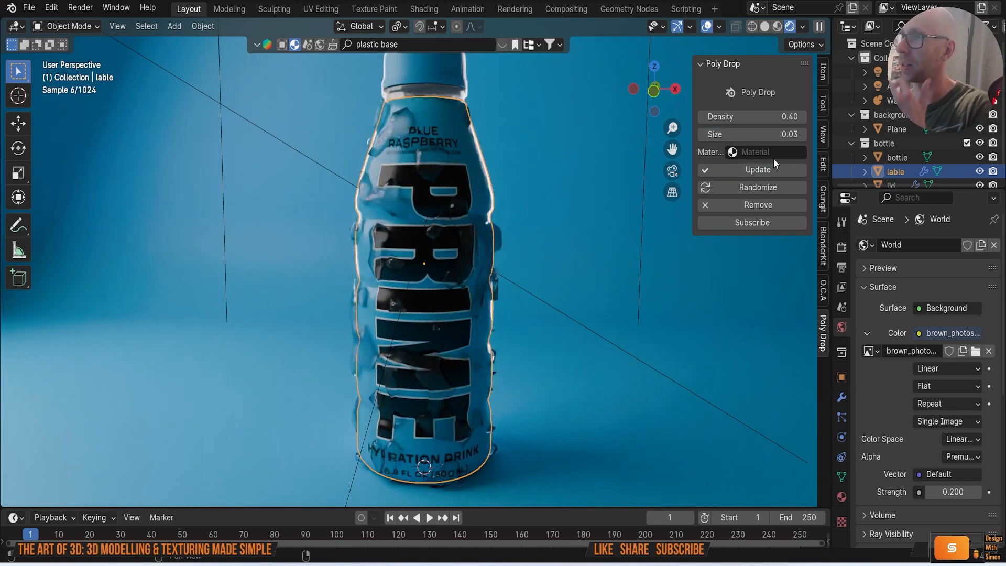
Set the label droplets' size back to 0.02 and update them.
click(777, 137)
text(.02)
key(Return)
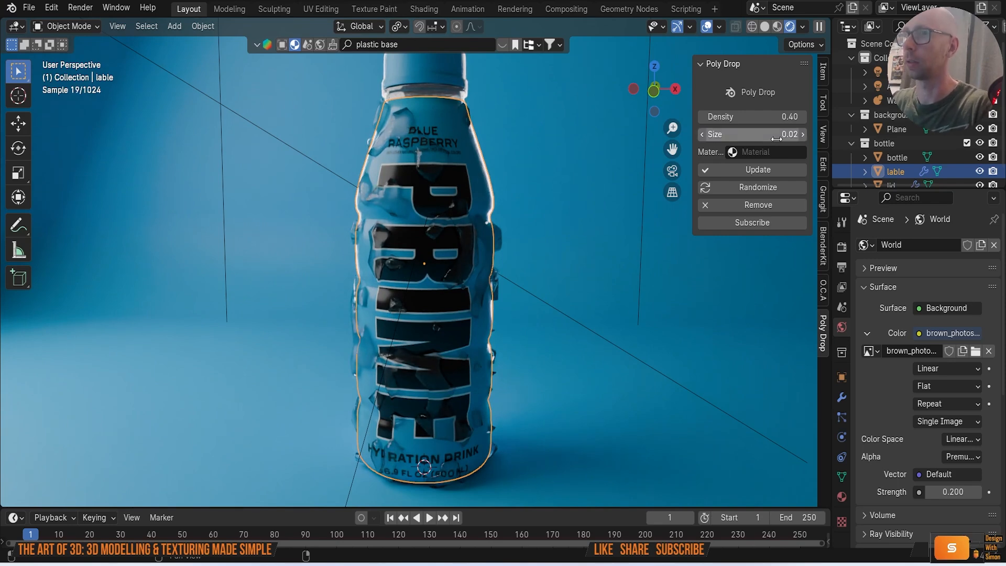
click(781, 170)
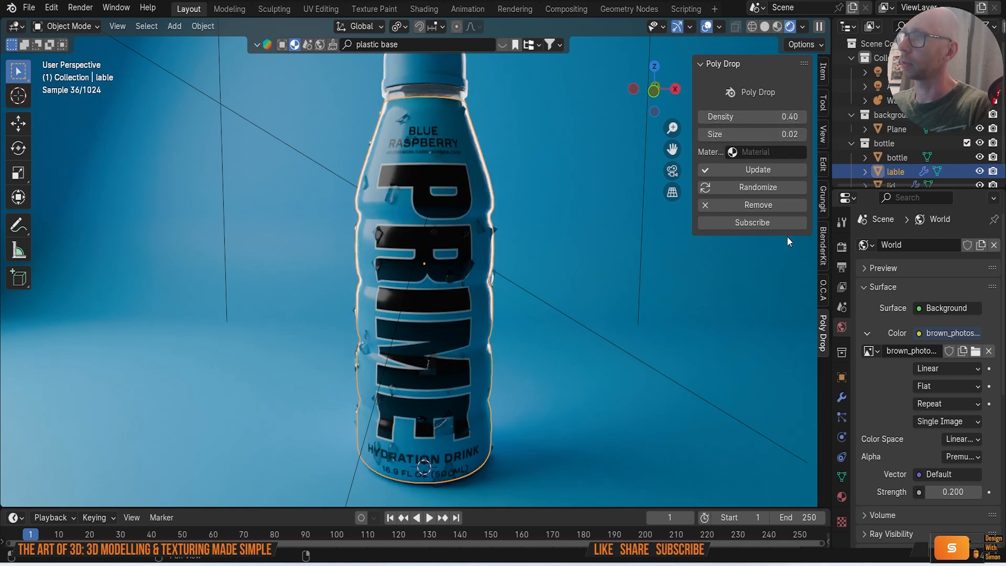
Remove the droplets from the bottle's label and collapse the Poly Drop settings.
click(782, 209)
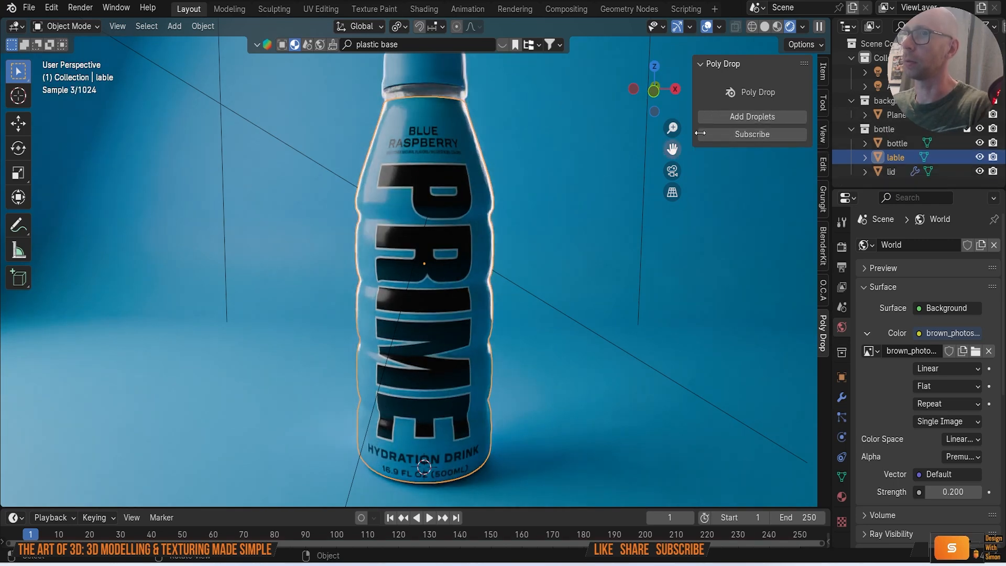
click(701, 62)
scroll(596, 242, down, 2)
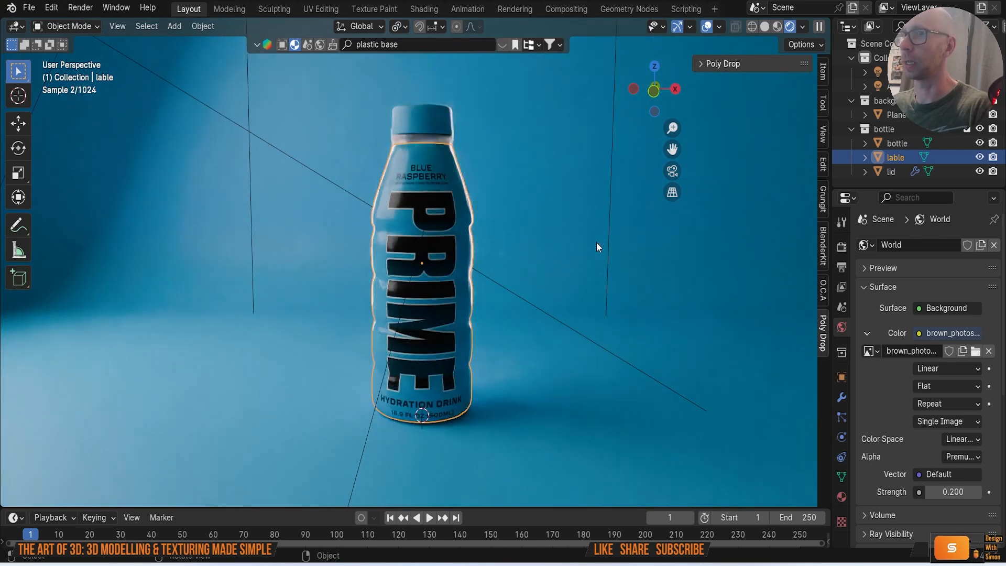
Add a camera to the scene at the world origin.
scroll(596, 242, down, 4)
mouse_move(596, 242)
middle_down()
mouse_move(667, 253)
mouse_move(678, 240)
mouse_move(671, 229)
mouse_move(607, 259)
mouse_move(595, 240)
middle_up()
scroll(577, 241, up, 2)
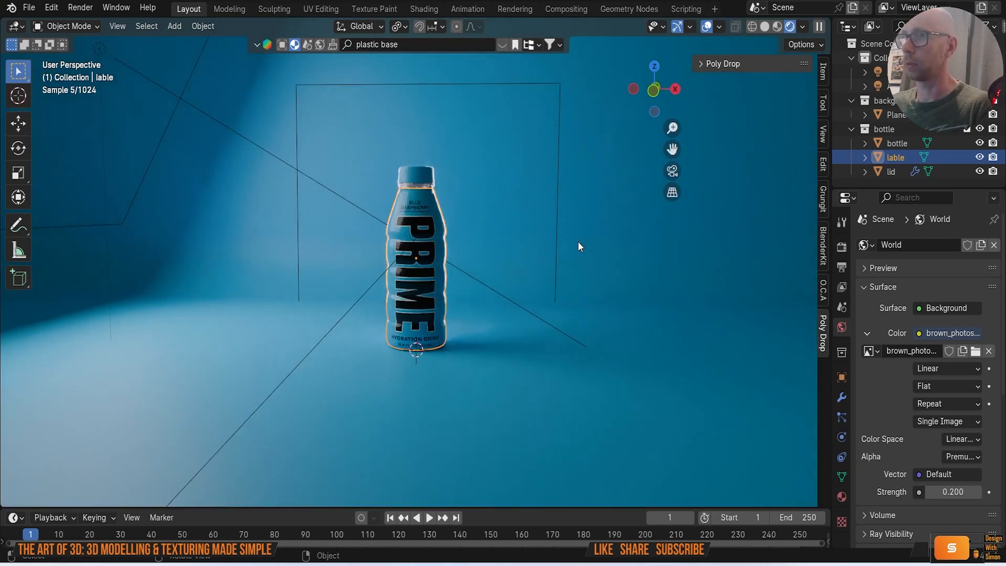
scroll(577, 241, down, 1)
key(shift+a)
mouse_move(586, 244)
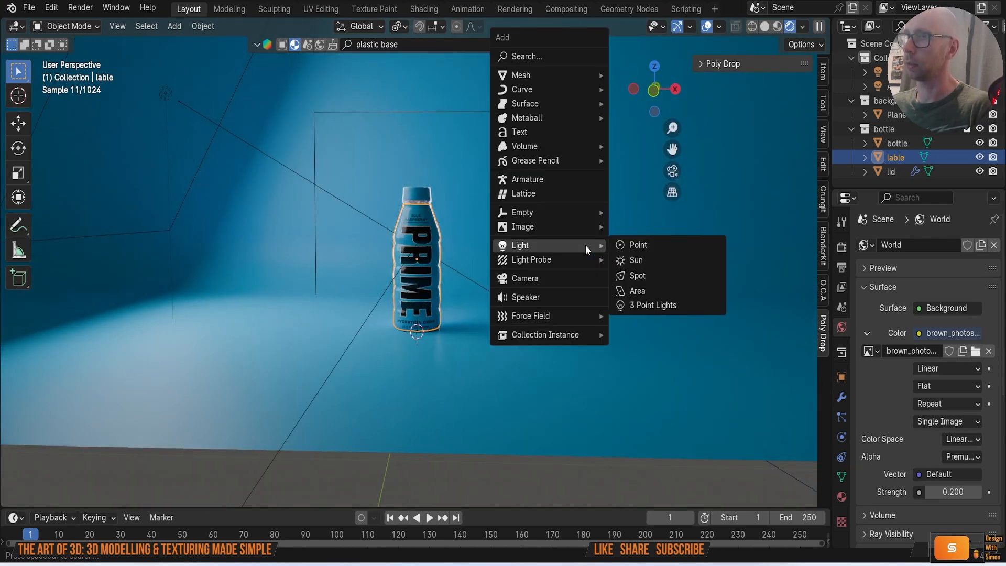
click(570, 278)
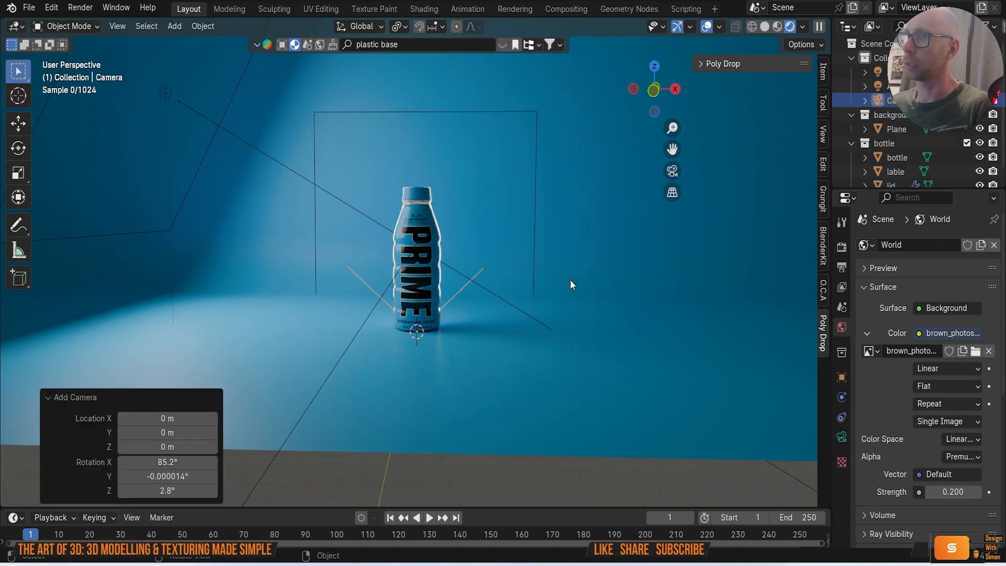
Look through the new camera to check its framing, then return to a perspective view of the bottle.
scroll(524, 267, down, 6)
middle_drag(554, 272, 426, 260)
scroll(450, 270, up, 6)
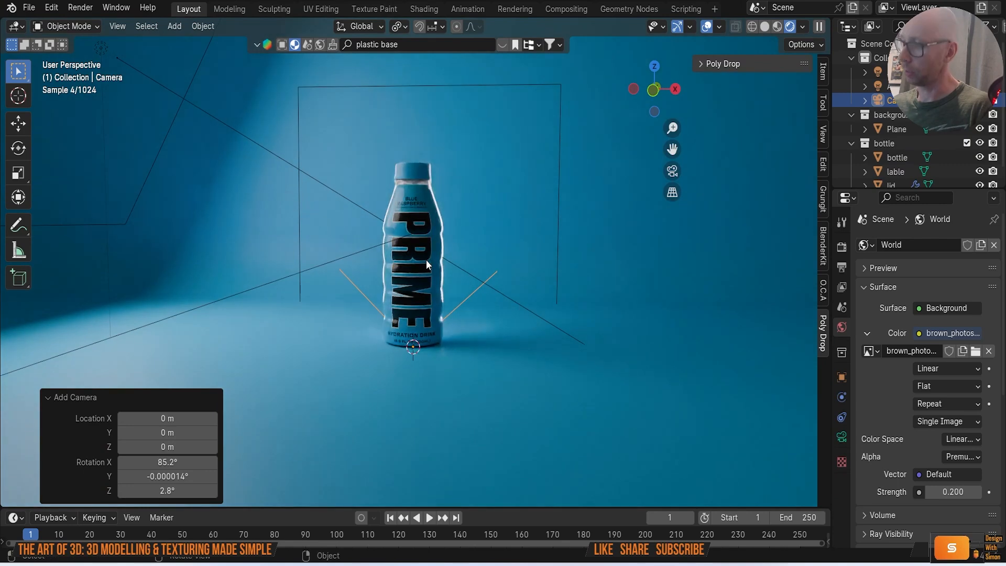
key(KP_0)
scroll(426, 260, down, 3)
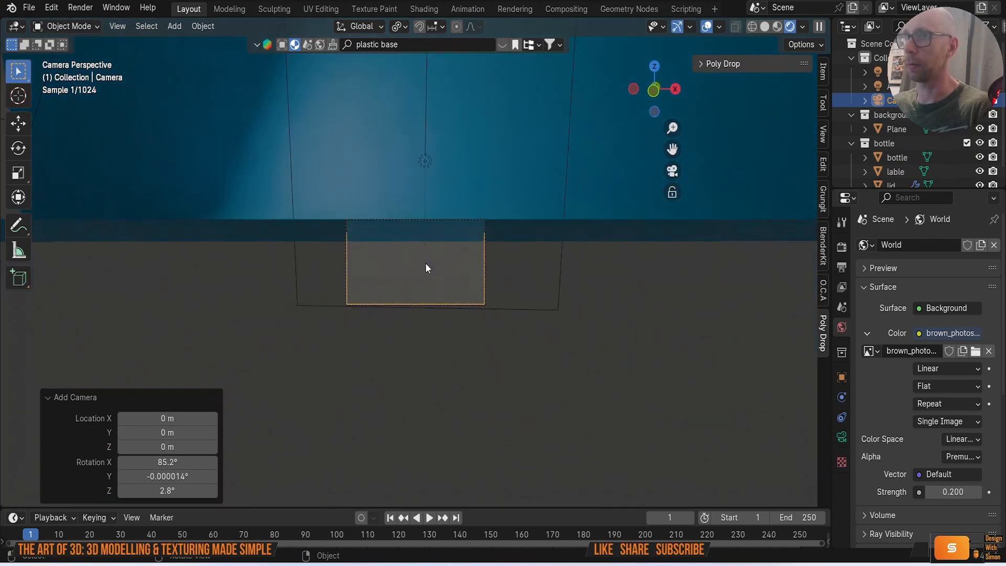
middle_drag(425, 263, 496, 312)
scroll(439, 272, down, 3)
scroll(497, 314, up, 2)
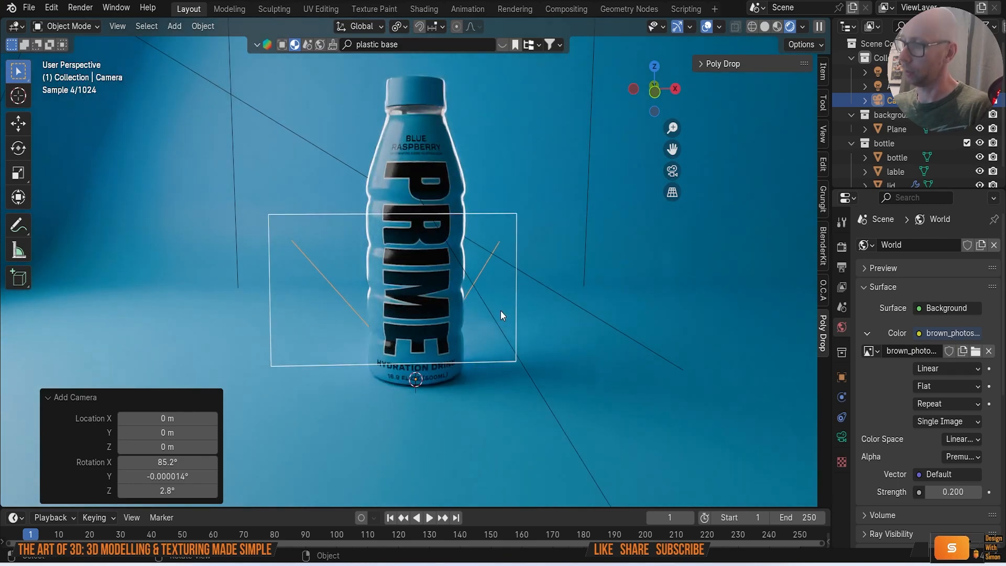
Align the active camera to the current view, with the whole bottle framed against the backdrop.
click(117, 26)
mouse_move(191, 242)
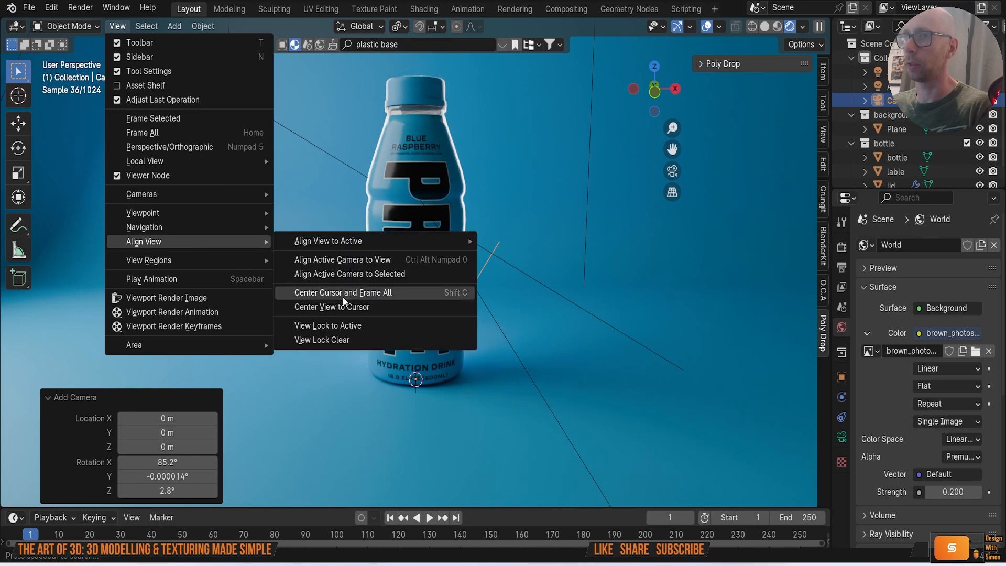
right_click(378, 264)
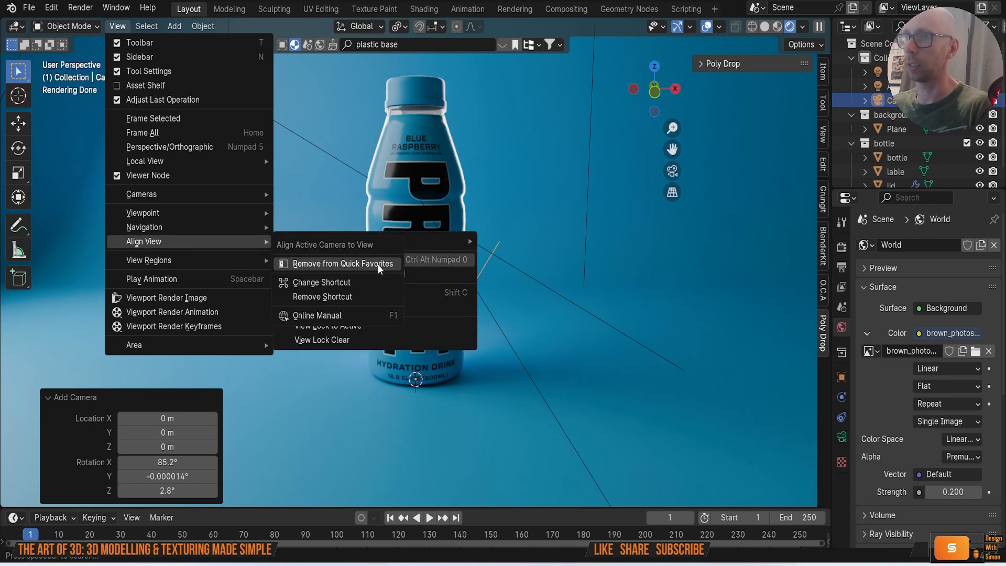
scroll(676, 260, down, 3)
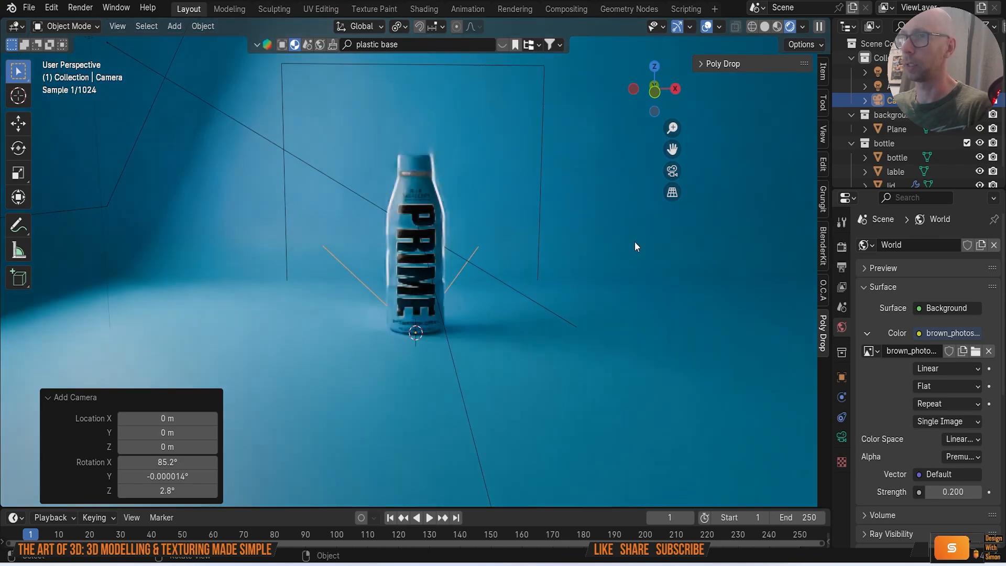
key(q)
click(514, 275)
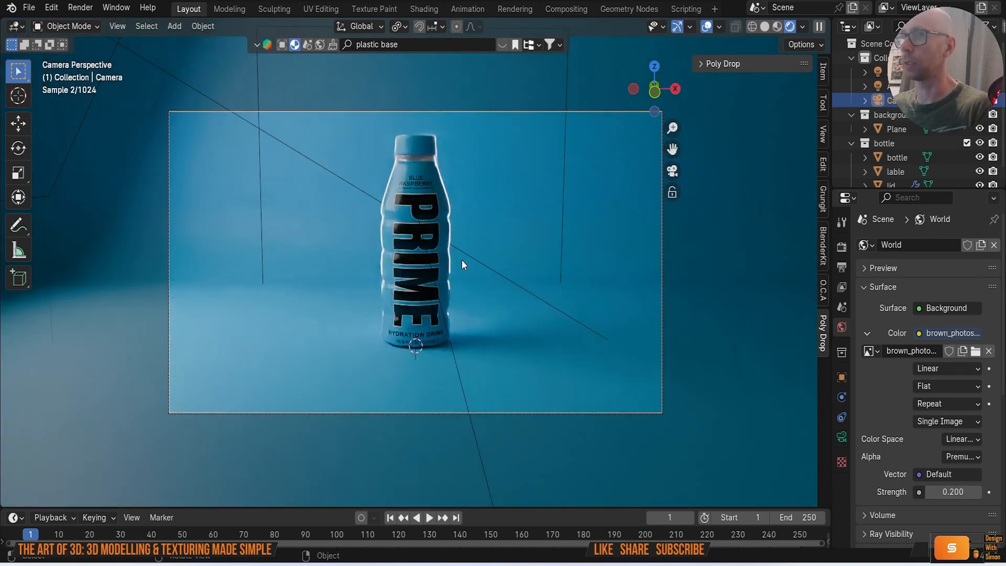
Examine the bottle's framing through the camera up close and select the backdrop plane.
scroll(461, 260, up, 1)
shift+middle_drag(535, 234, 536, 251)
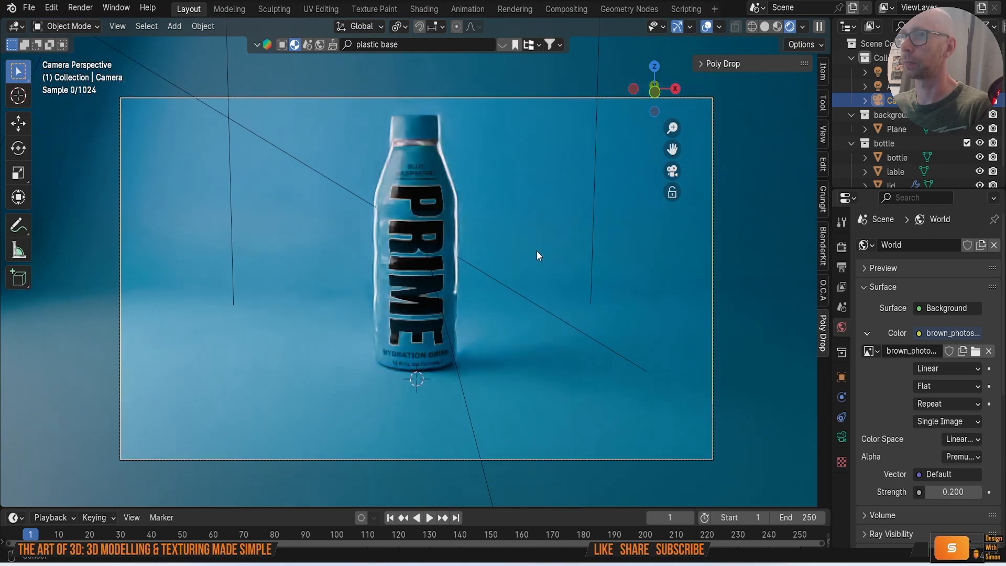
scroll(536, 251, up, 1)
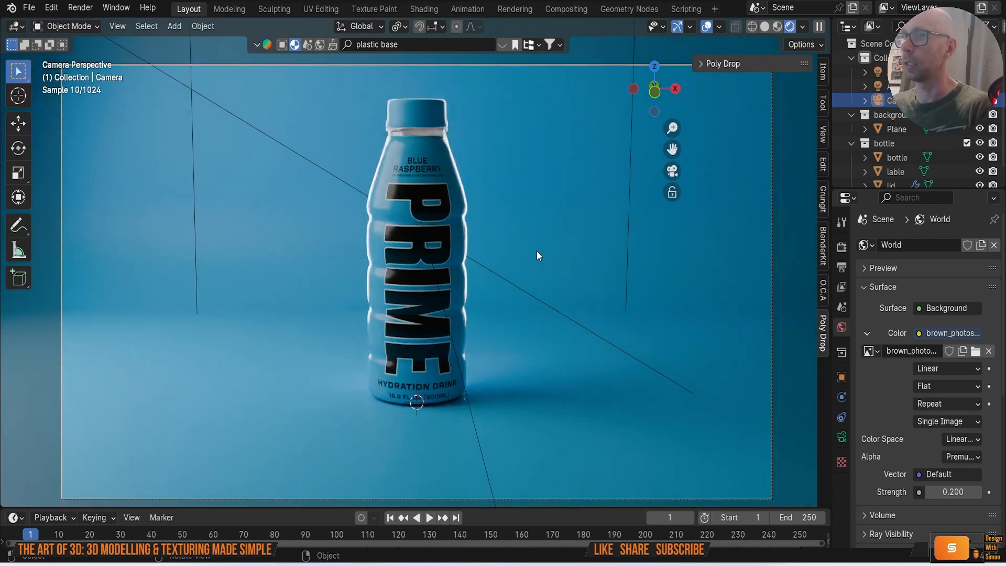
click(555, 258)
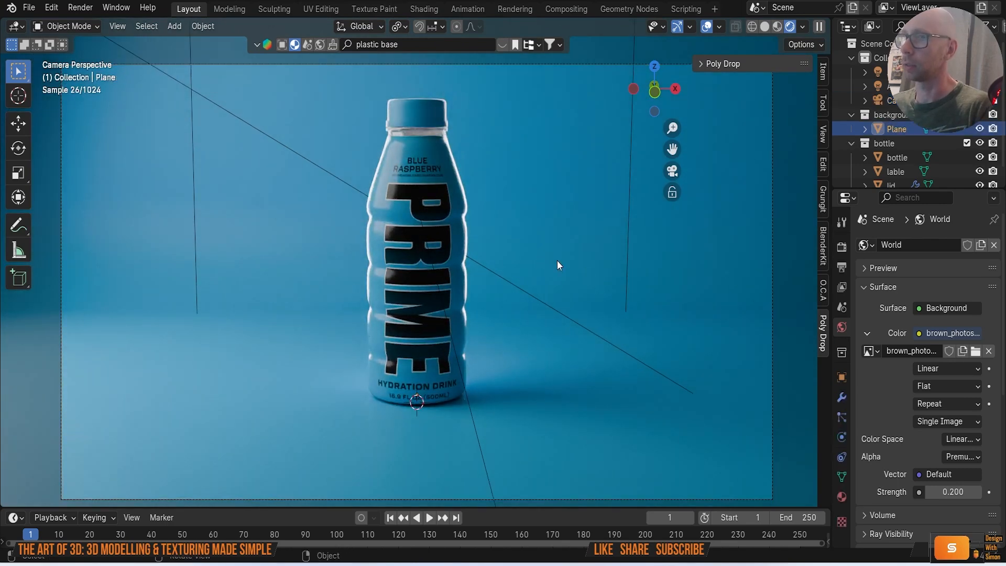
scroll(555, 258, up, 1)
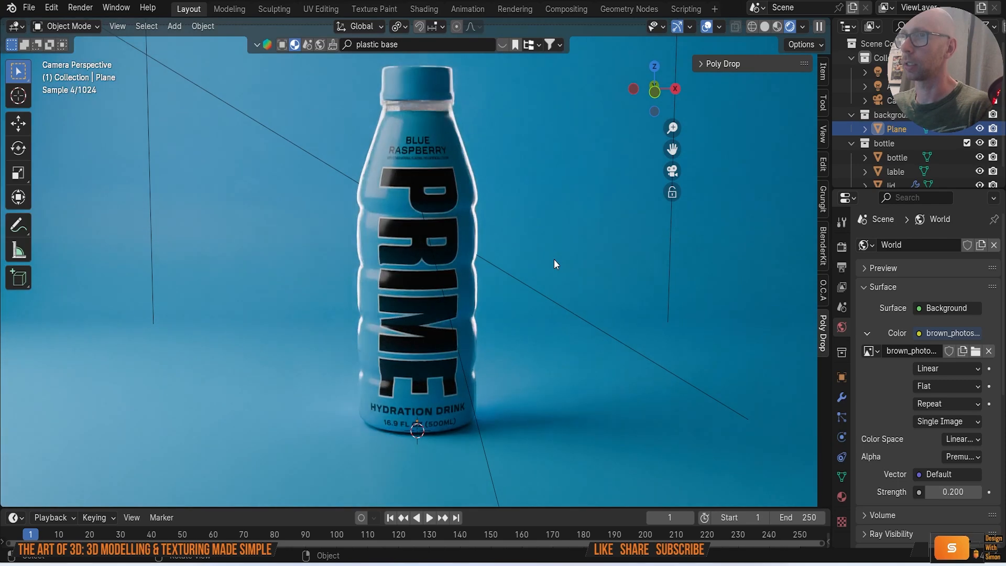
shift+middle_drag(554, 259, 554, 282)
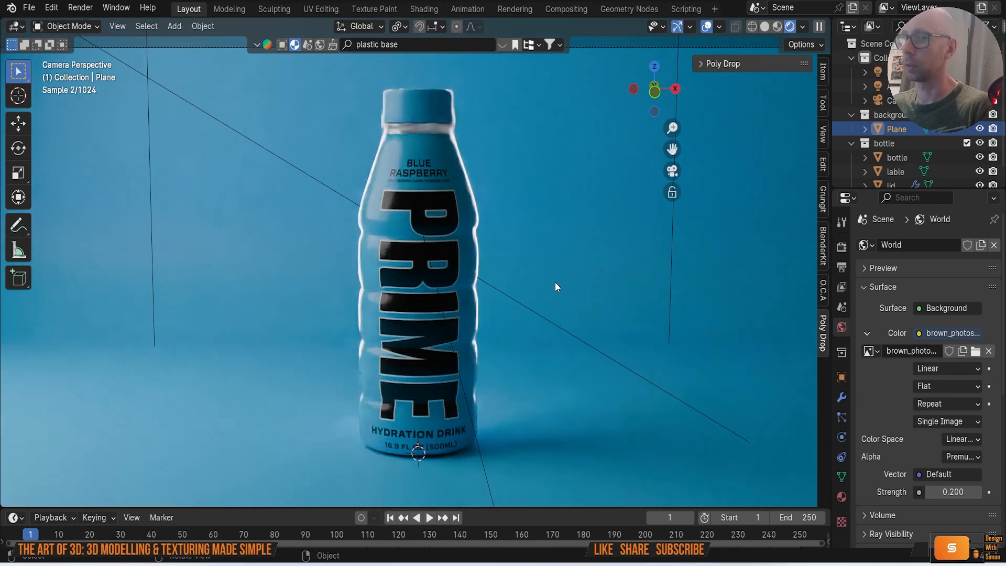
Align the active camera to a closer, centred view of the whole bottle.
key(q)
middle_drag(628, 284, 621, 285)
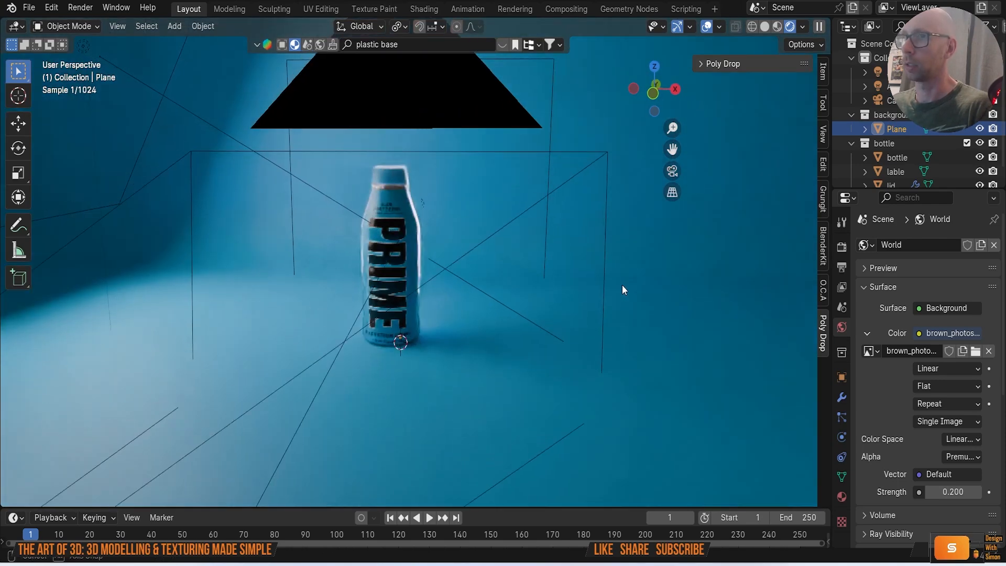
scroll(621, 284, up, 2)
middle_drag(551, 263, 555, 263)
scroll(554, 262, up, 3)
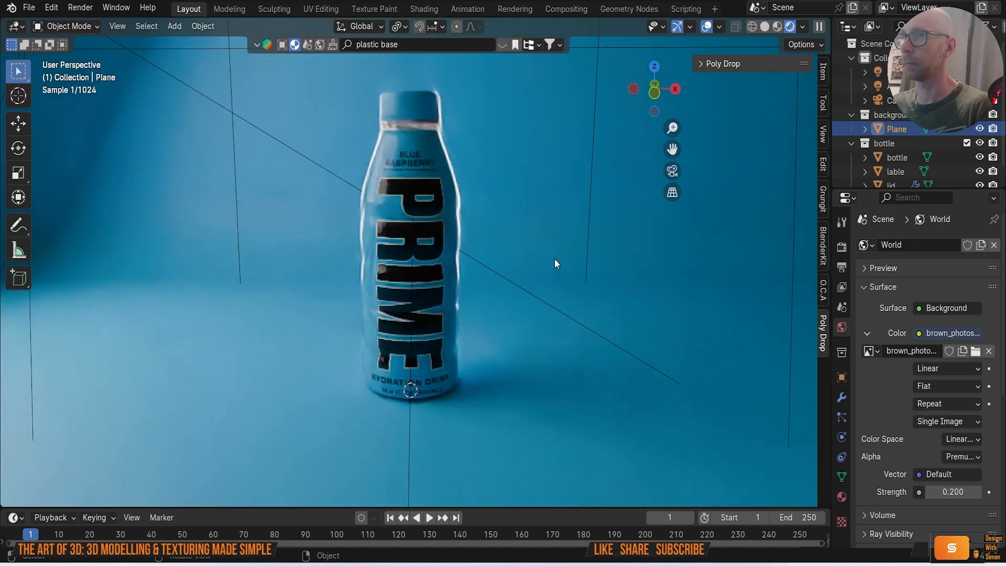
scroll(558, 263, up, 2)
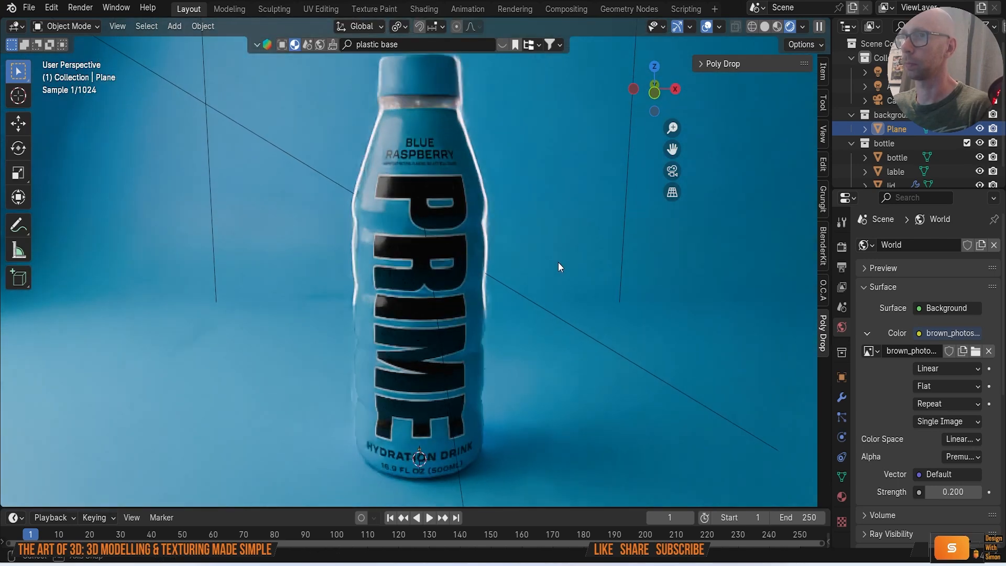
shift+middle_drag(571, 239, 571, 249)
key(q)
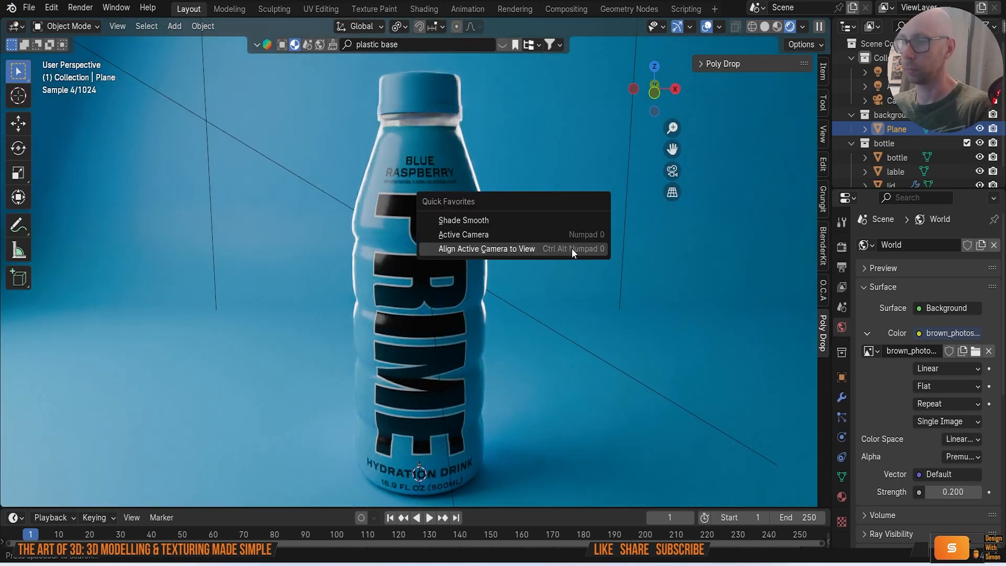
click(532, 246)
scroll(529, 251, down, 5)
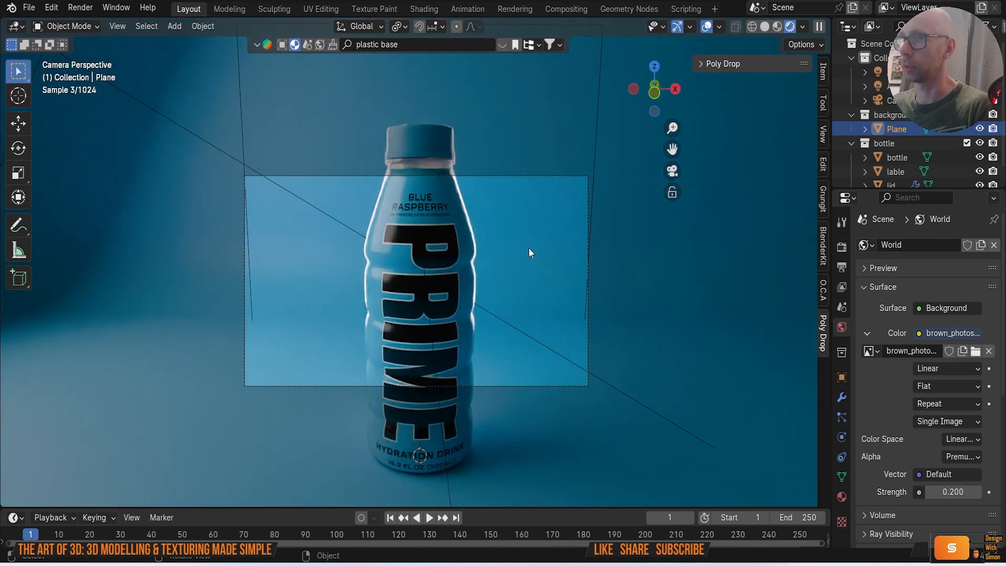
Align the active camera to a wider view that leaves backdrop space around the bottle.
middle_drag(529, 247, 550, 252)
scroll(550, 253, down, 3)
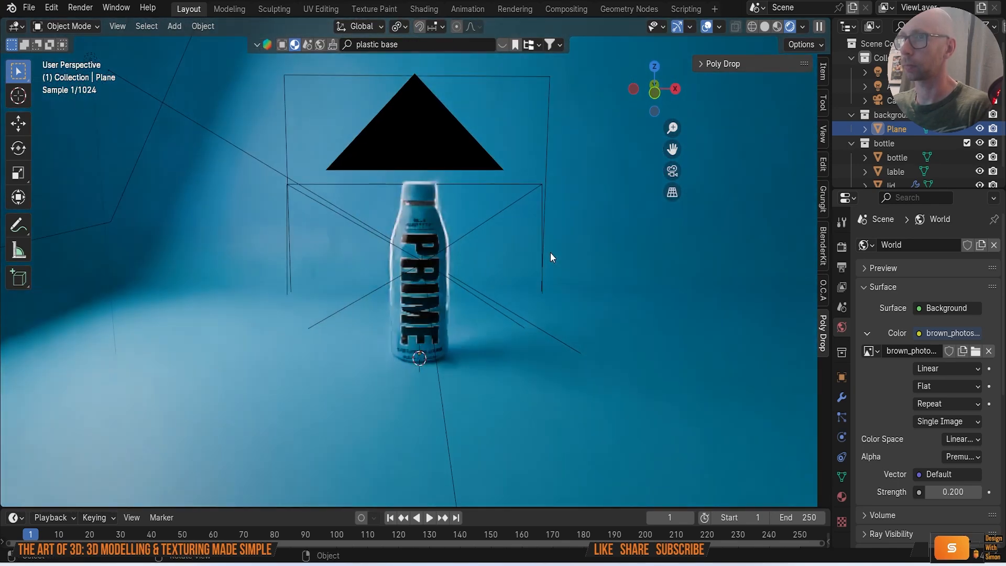
key(q)
click(549, 251)
scroll(481, 254, up, 4)
scroll(480, 253, up, 2)
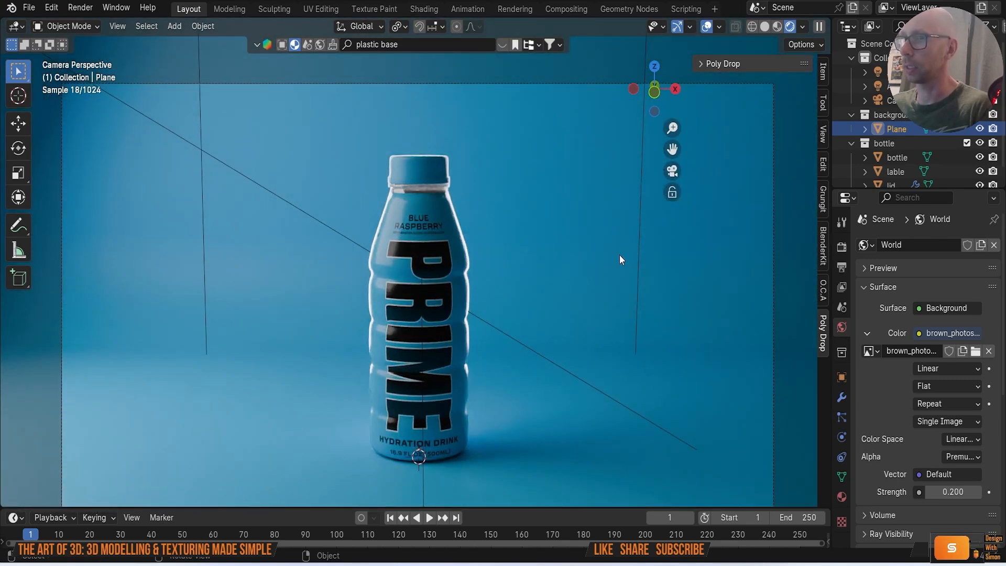
Switch to the Shading workspace and preview the bottle through the camera with rendered shading.
middle_drag(629, 276, 611, 126)
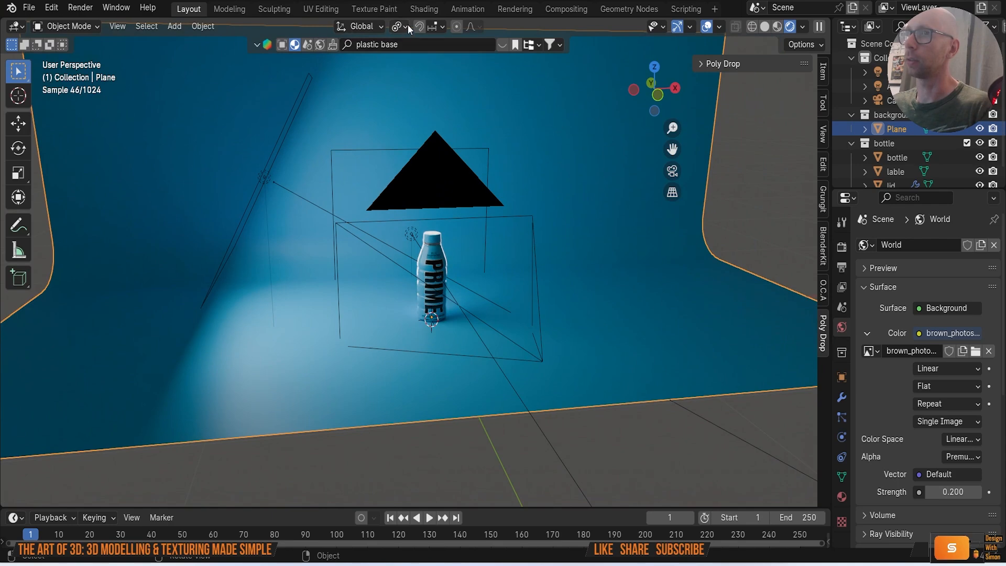
click(417, 9)
key(KP_0)
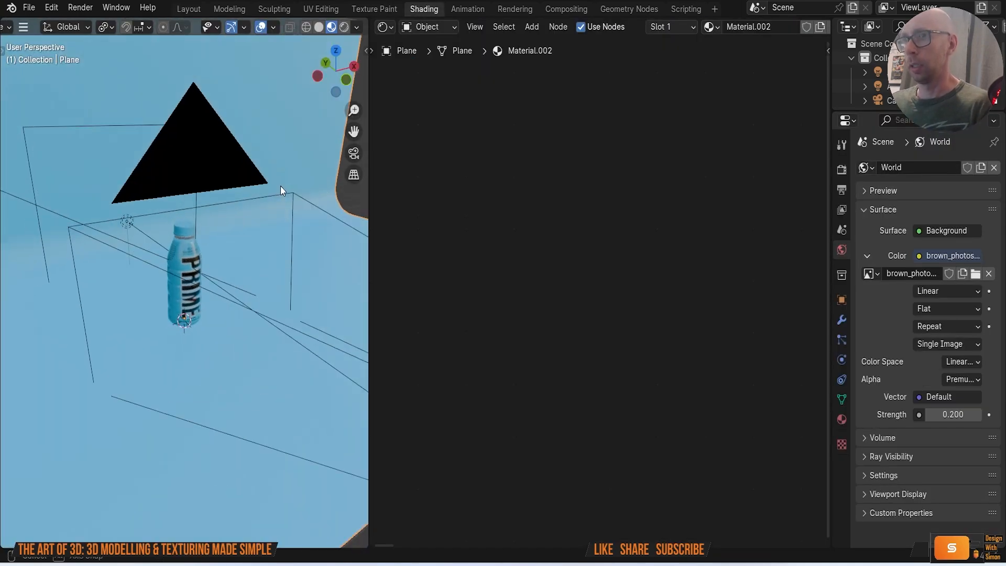
scroll(190, 205, up, 3)
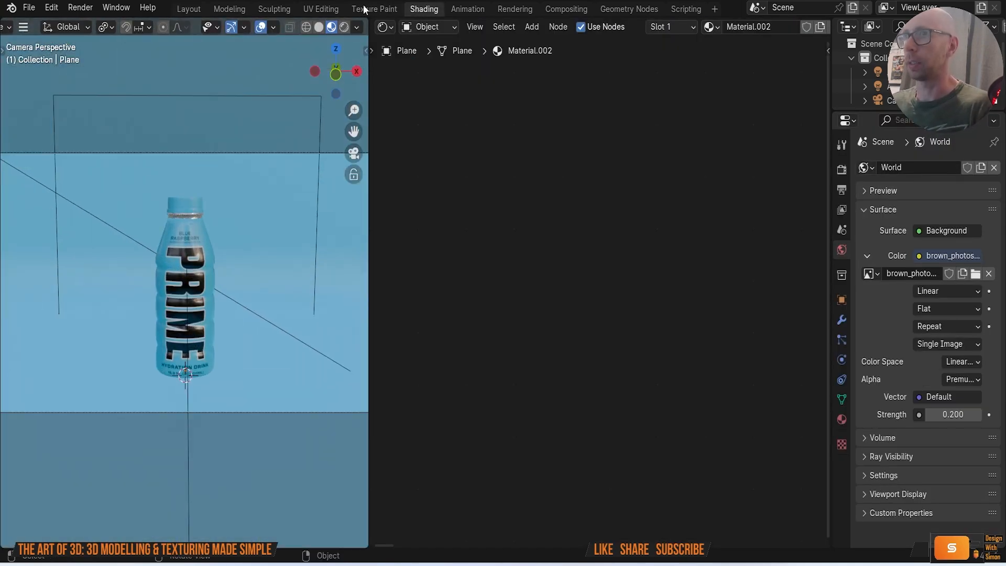
click(344, 27)
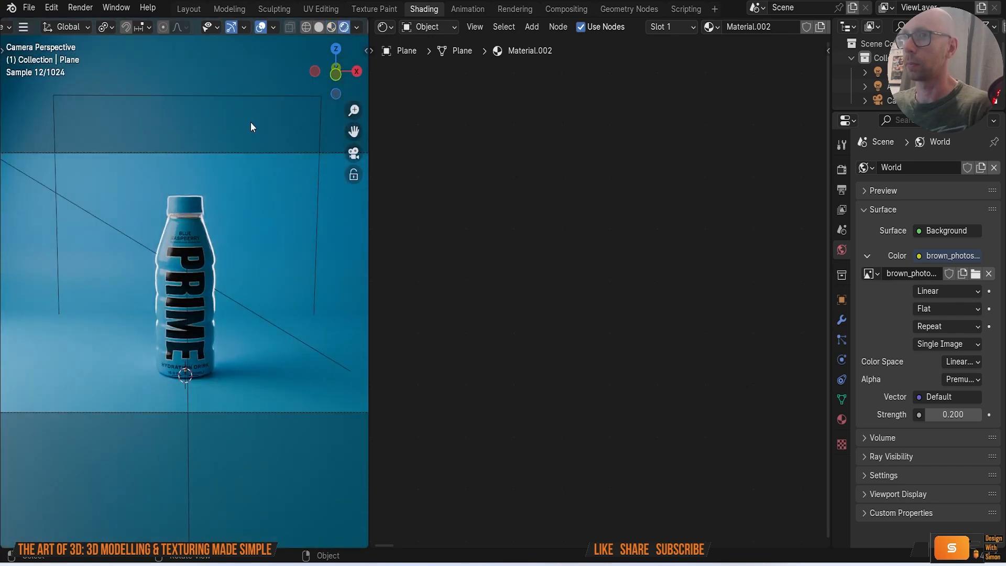
Add a Noise Texture node to the backdrop material and connect its Color output to the Principled BSDF's Base Color.
scroll(576, 222, down, 8)
middle_drag(744, 267, 623, 222)
scroll(624, 222, up, 10)
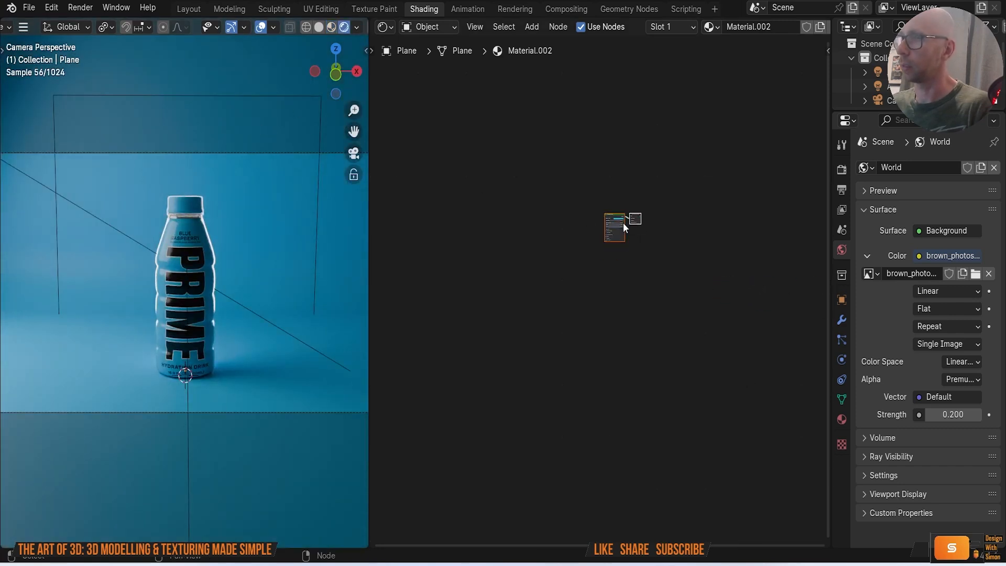
shift+middle_drag(555, 149, 530, 299)
scroll(589, 249, up, 11)
click(552, 239)
key(shift+a)
text(noi)
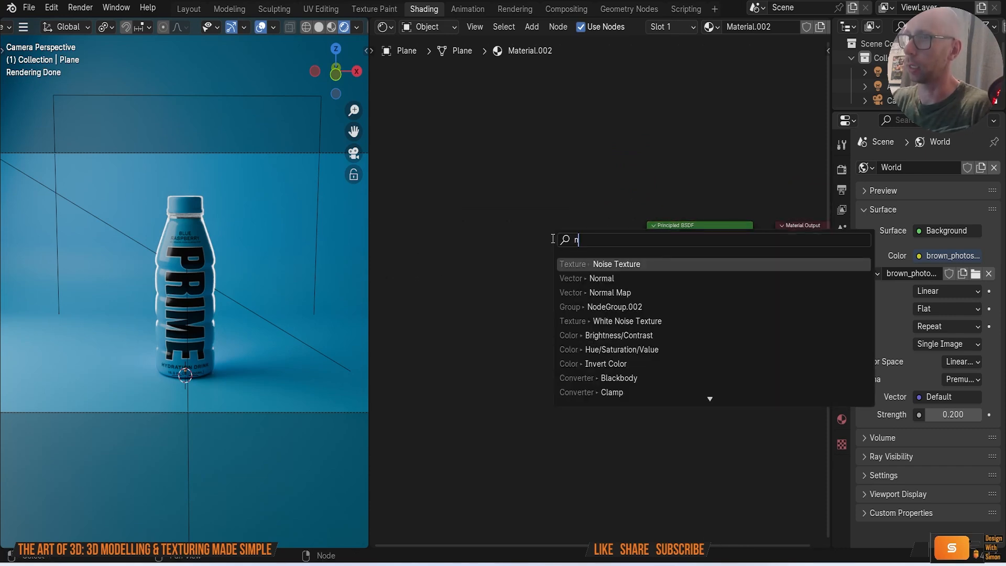
click(629, 263)
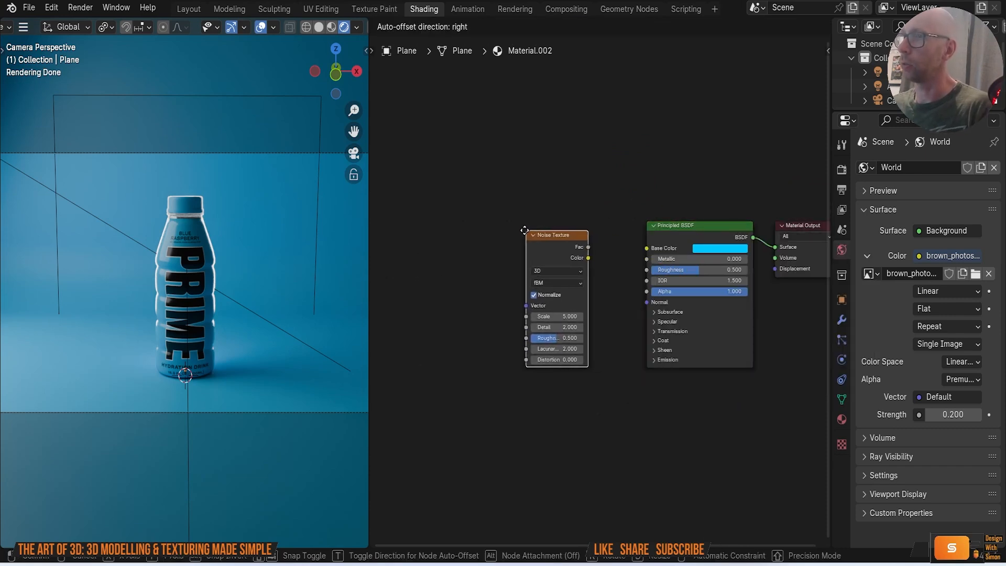
drag(587, 258, 641, 251)
Set the Noise Texture's scale to 5000 for a fine-grained backdrop.
scroll(318, 278, down, 6)
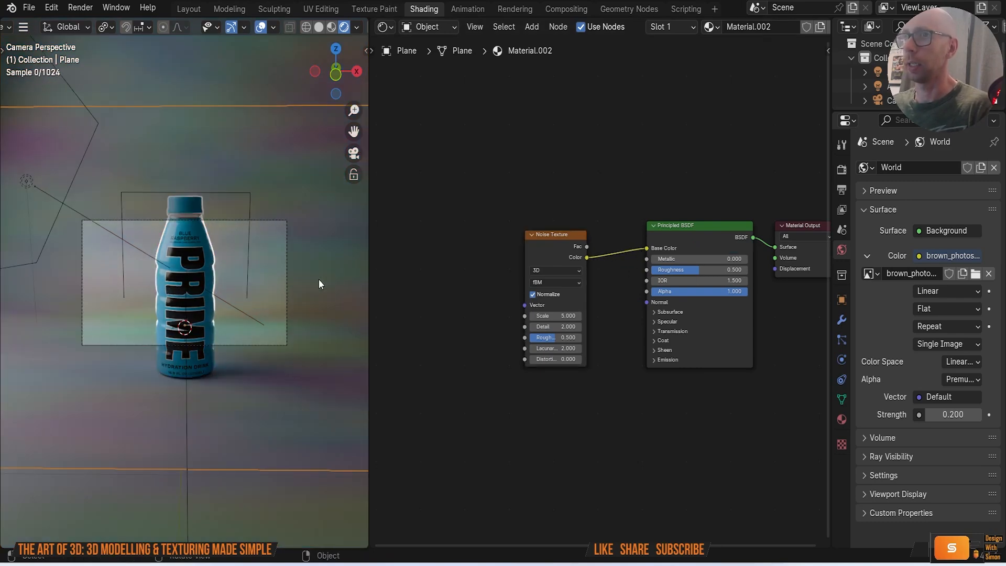
scroll(317, 279, up, 5)
click(554, 316)
text(5000)
key(Return)
scroll(294, 220, up, 3)
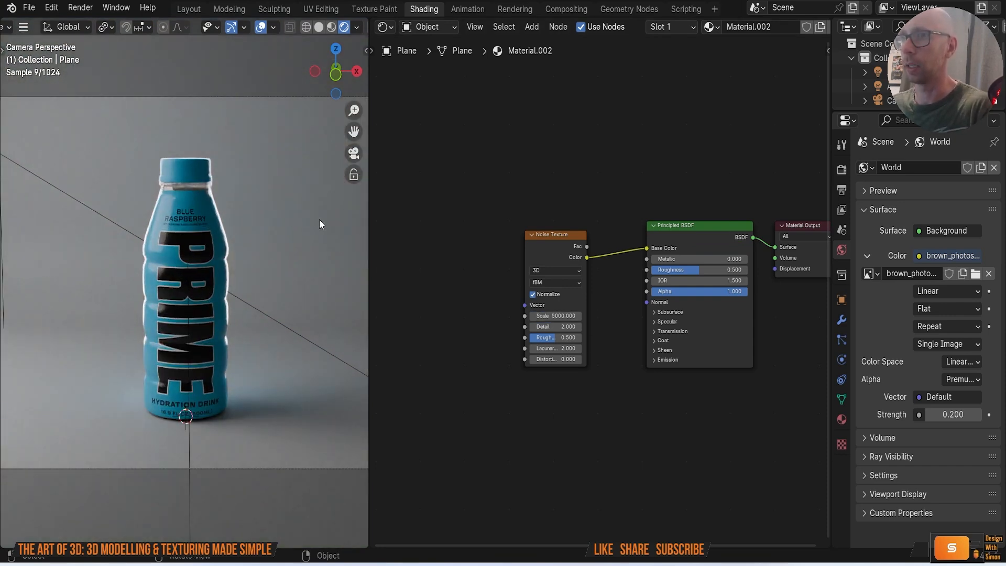
Insert a Color Ramp node between the Noise Texture and the Principled BSDF's Base Color.
scroll(580, 174, down, 1)
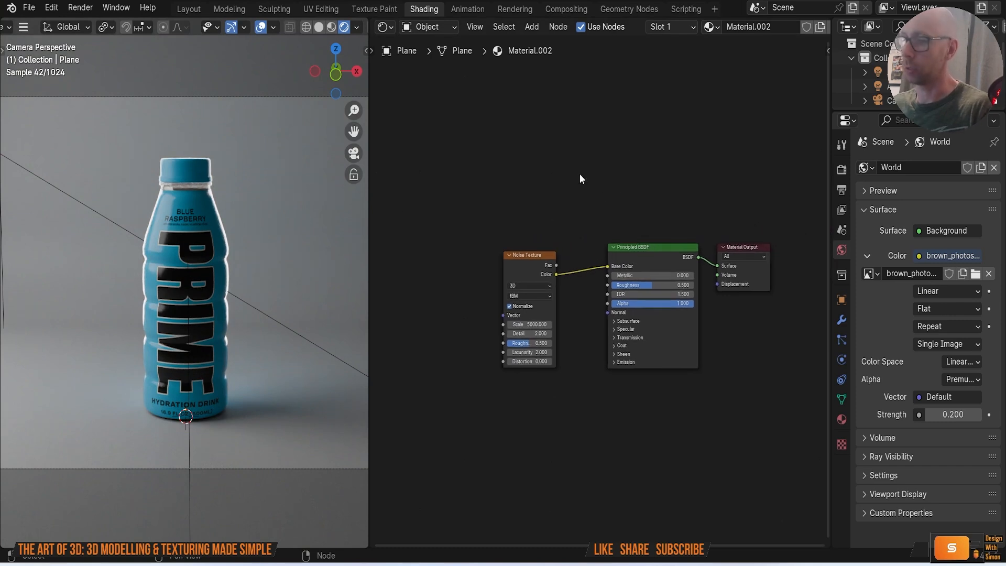
key(shift+a)
text(col)
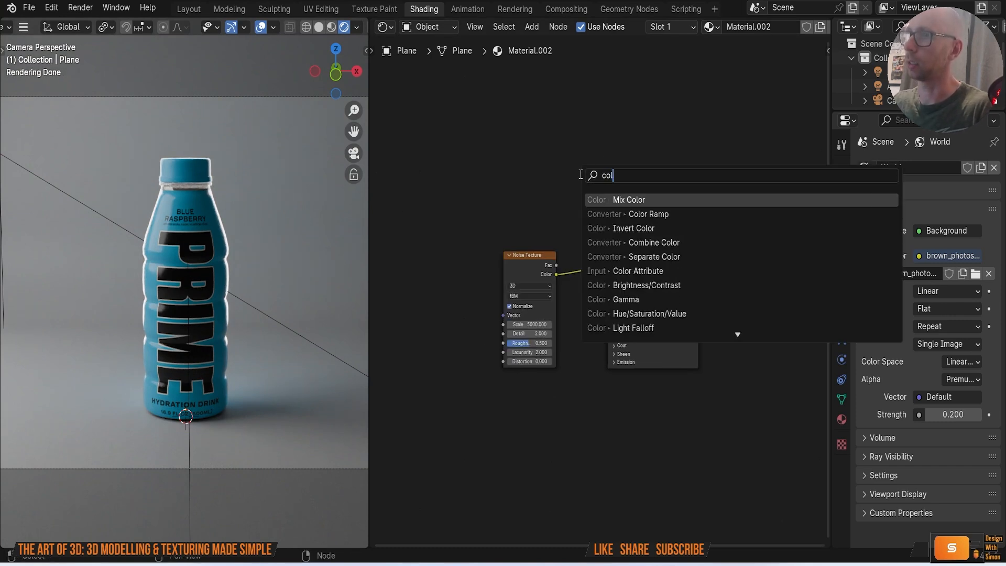
key(Down)
key(Return)
click(580, 236)
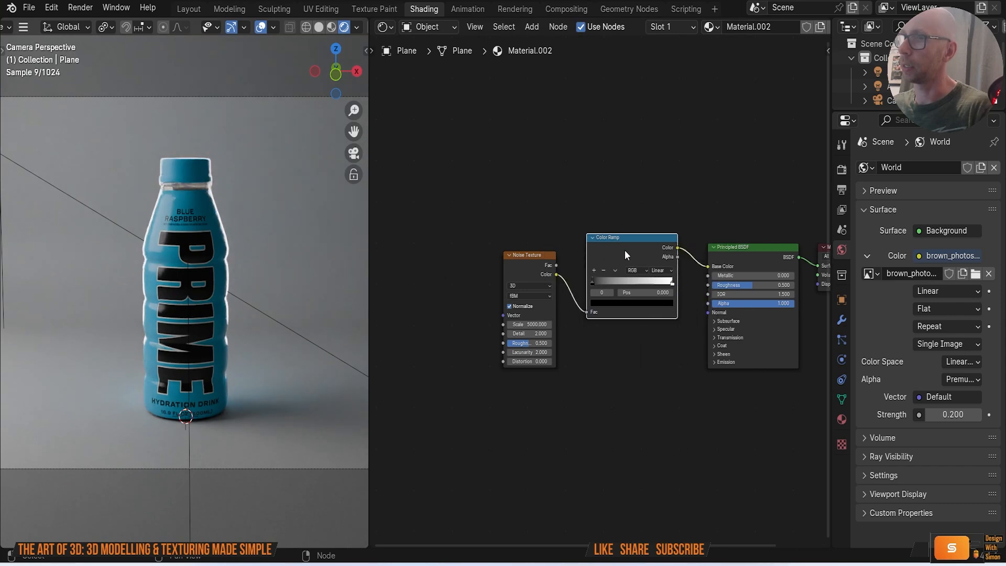
Set the Color Ramp's black stop to the blue hex color 01B3E6.
click(614, 303)
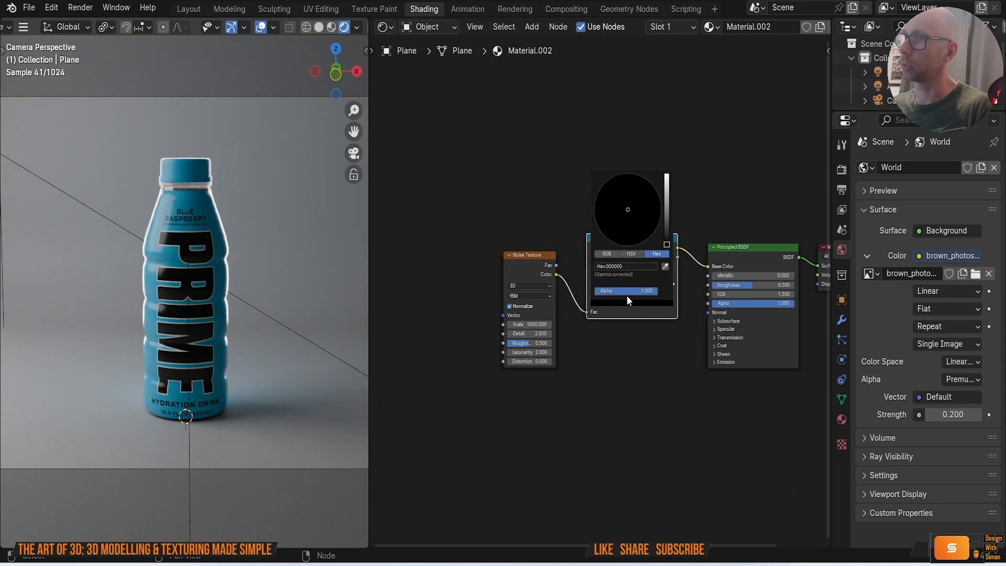
click(647, 266)
key(ctrl+v)
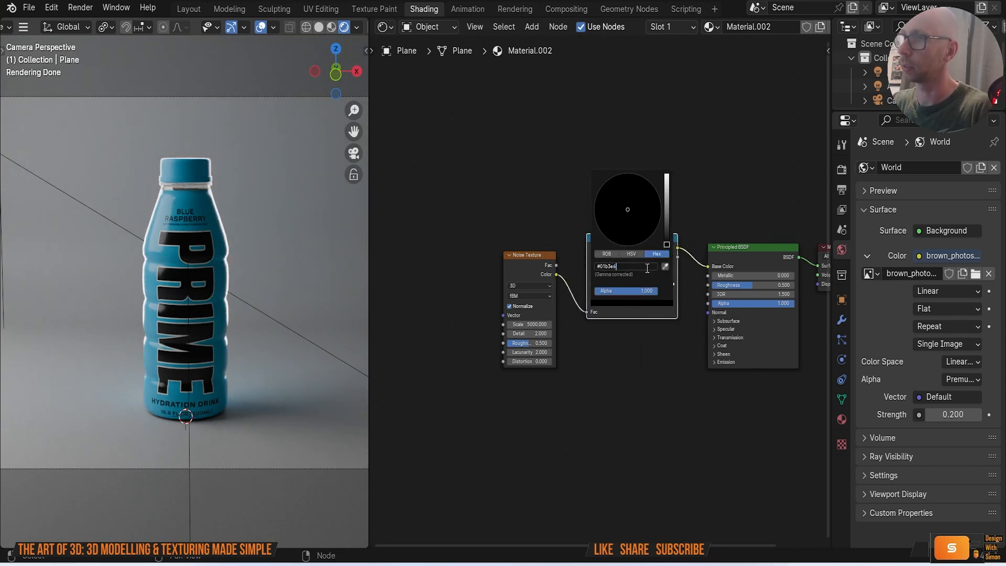
key(Return)
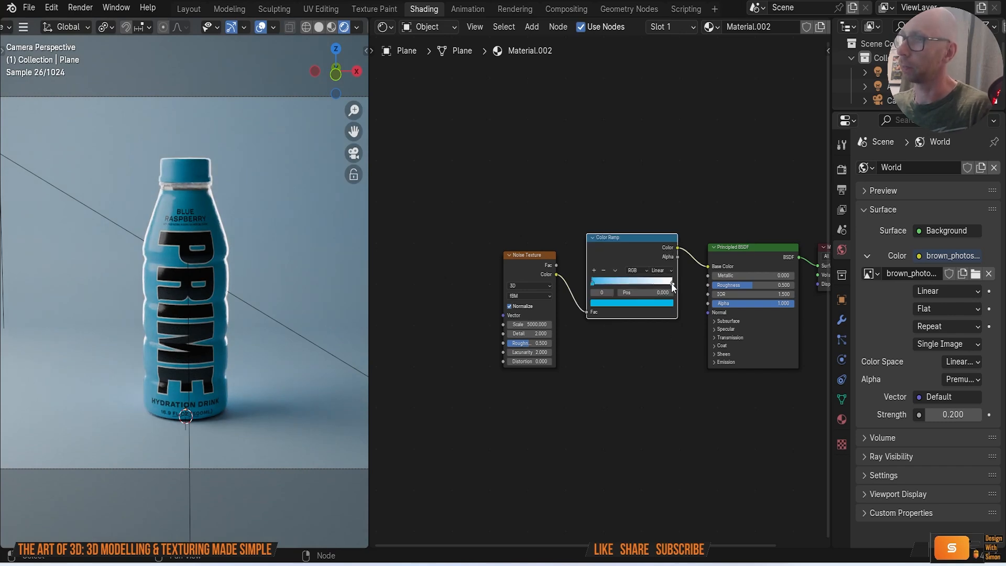
Copy the blue stop's hex color and apply 01B3E6 to the Color Ramp's white stop.
click(653, 303)
click(655, 267)
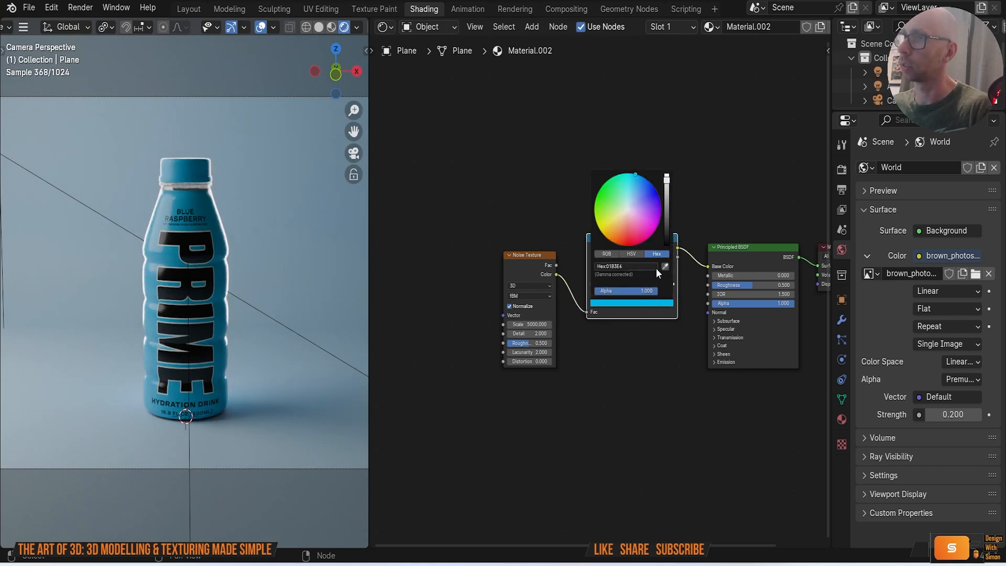
key(ctrl+c)
key(Return)
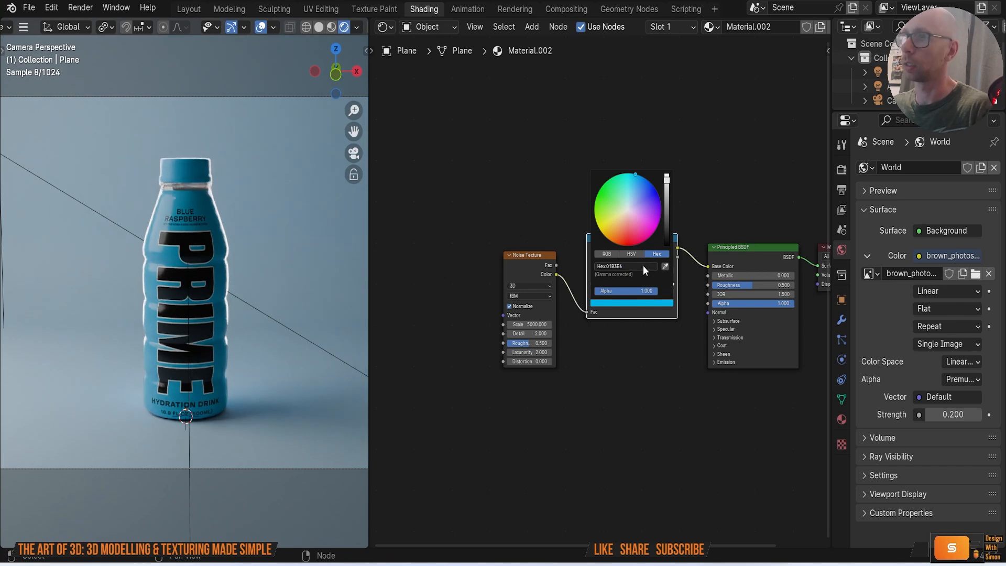
click(671, 283)
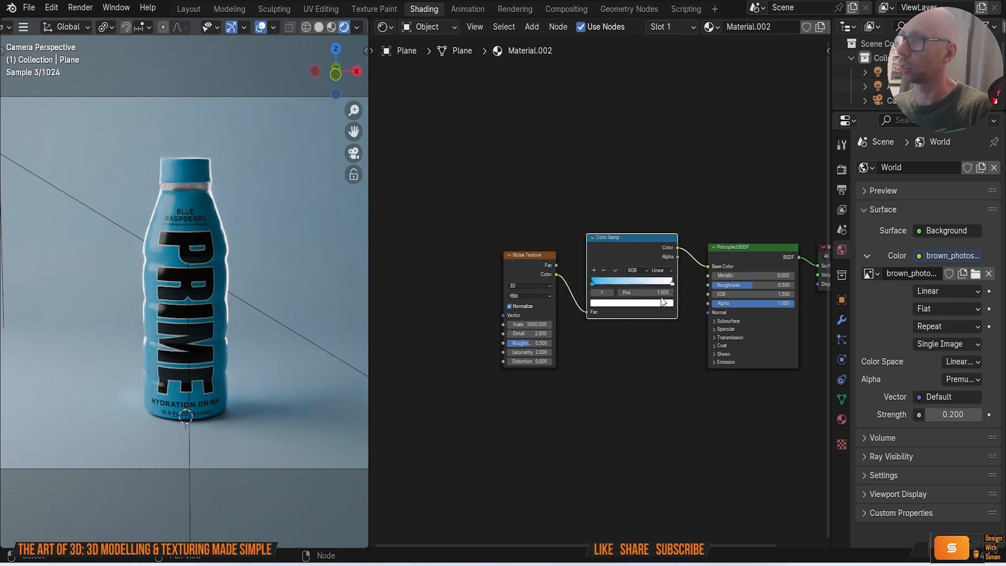
click(661, 304)
click(648, 265)
key(ctrl+v)
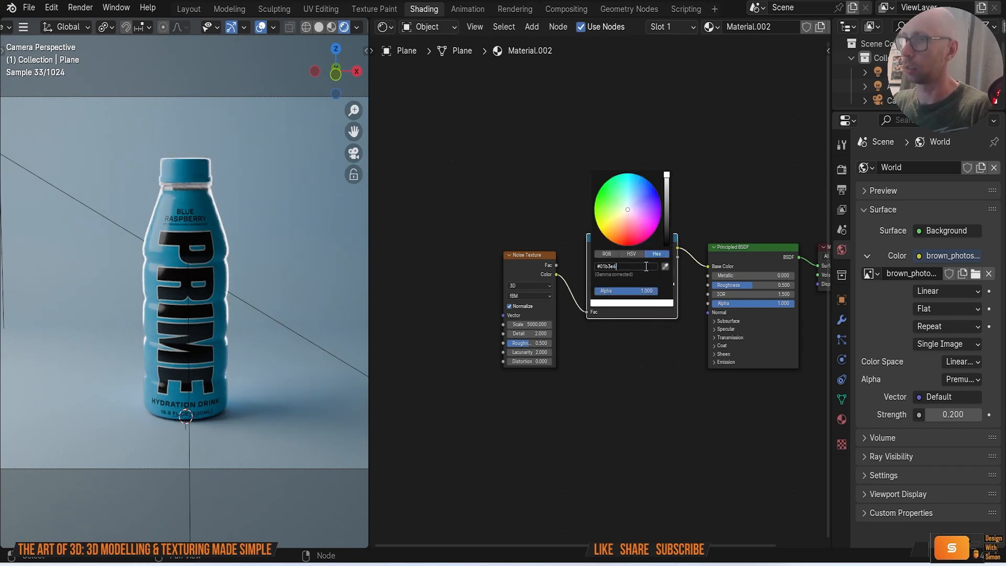
key(Return)
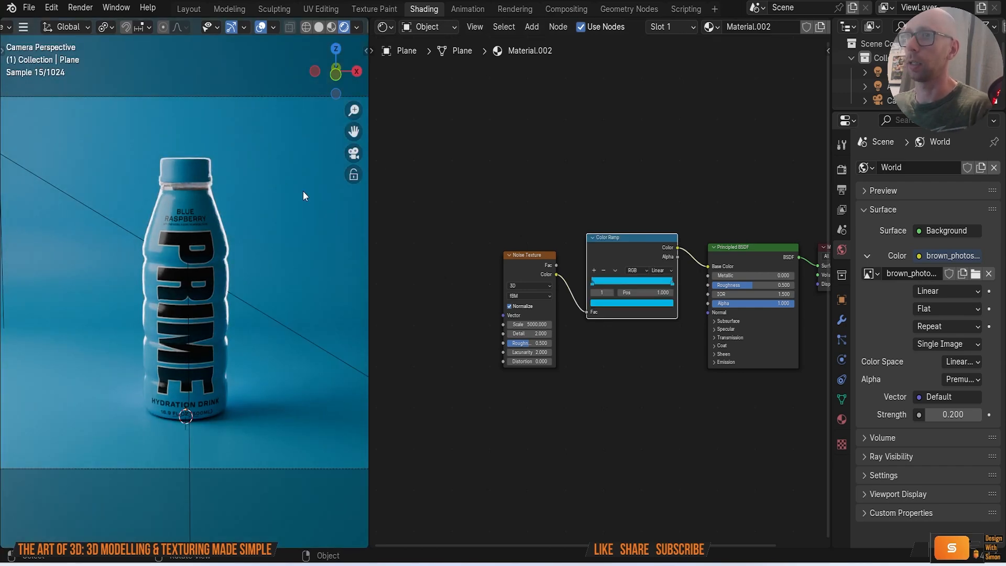
Return to the Layout workspace, look through the camera and save the project file.
click(188, 8)
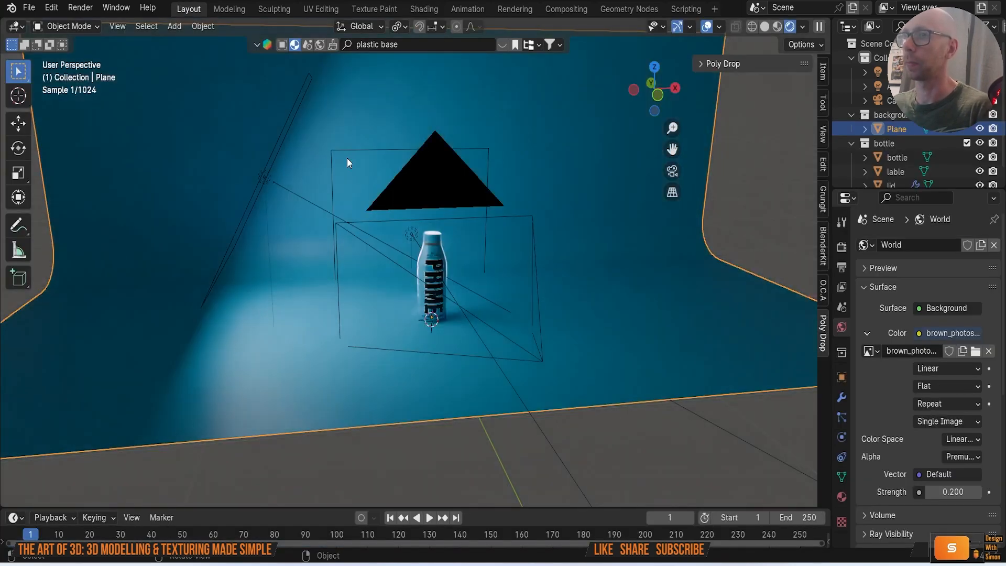
scroll(454, 248, up, 10)
scroll(347, 280, down, 11)
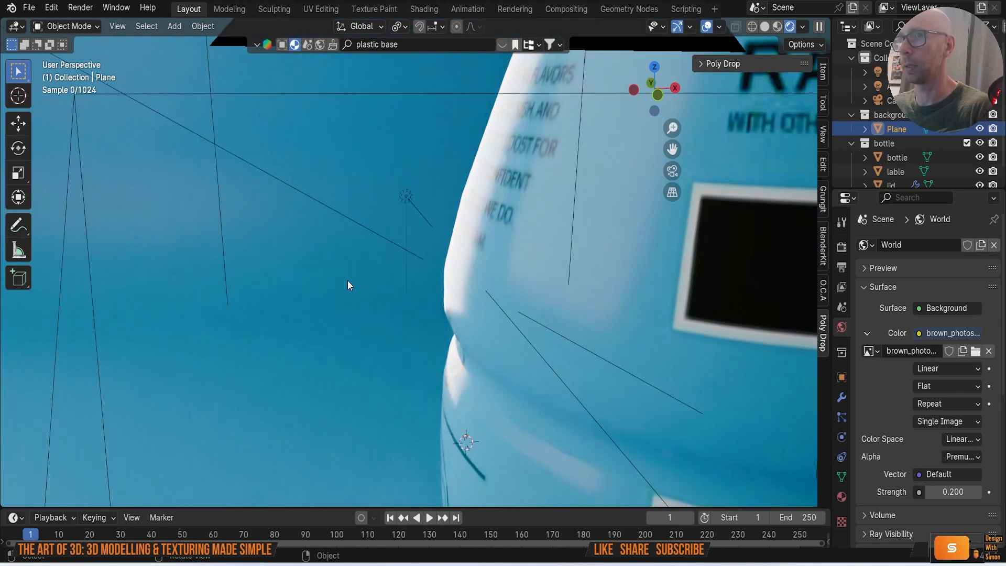
key(KP_0)
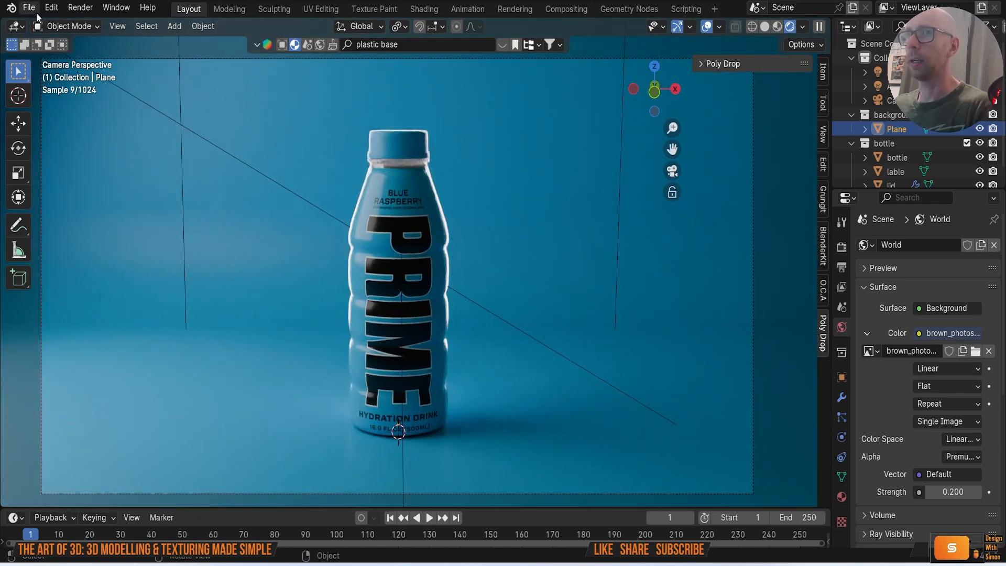
click(31, 7)
click(72, 99)
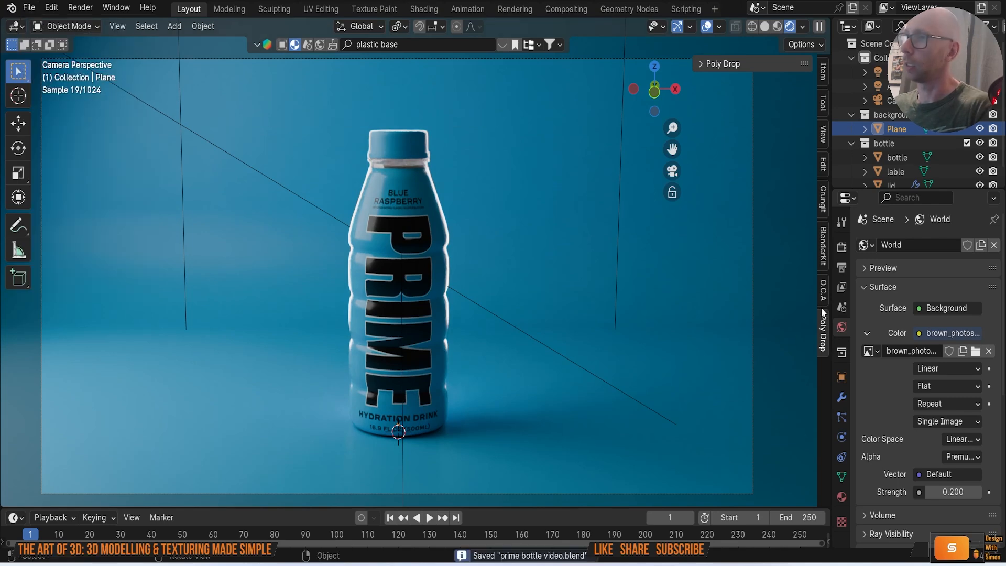
Review the scene's Cycles render settings, including the sampling and light path sections, and collapse the Clamping and Caustics groups.
click(843, 267)
click(842, 287)
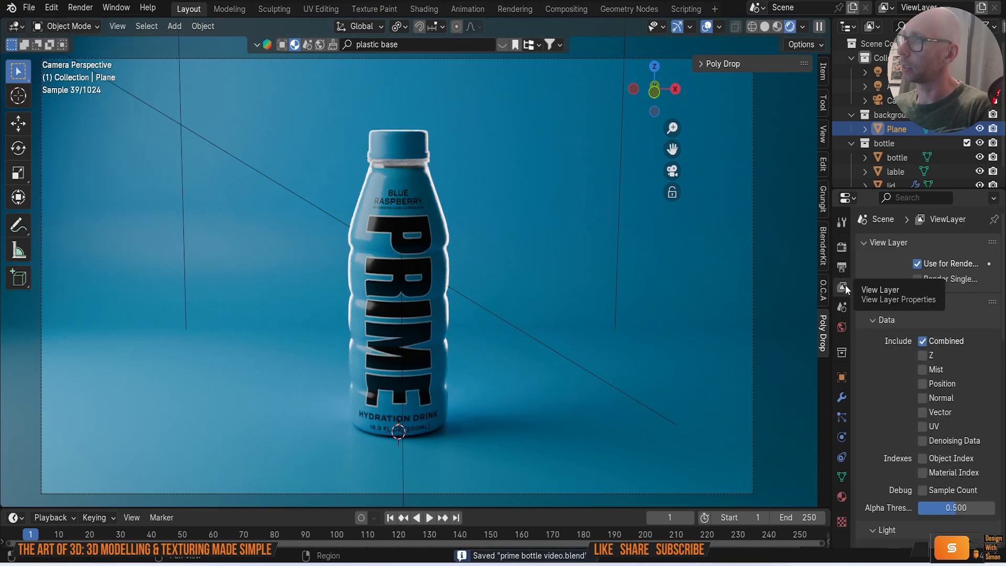
click(843, 247)
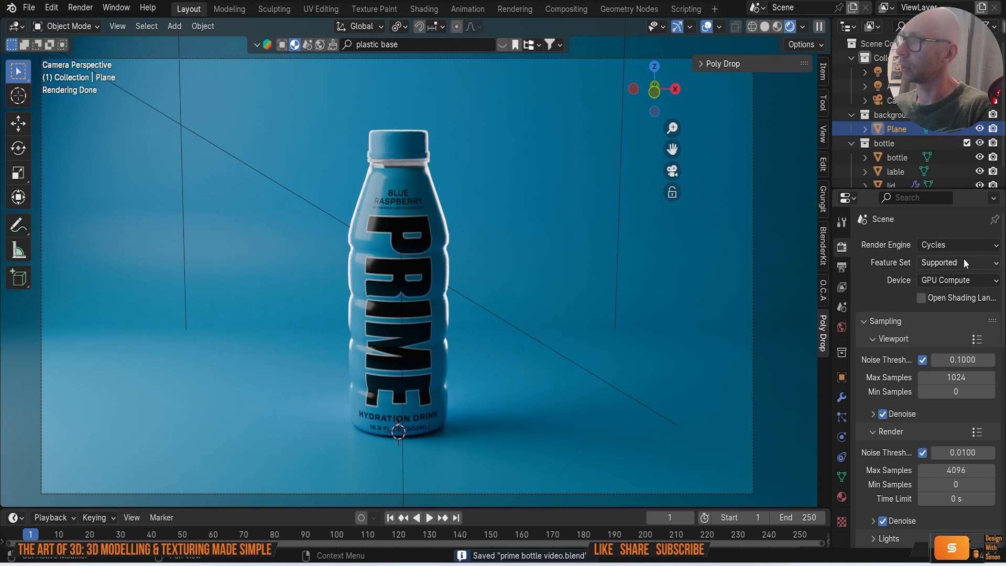
scroll(949, 347, down, 3)
scroll(948, 348, down, 4)
scroll(945, 376, down, 3)
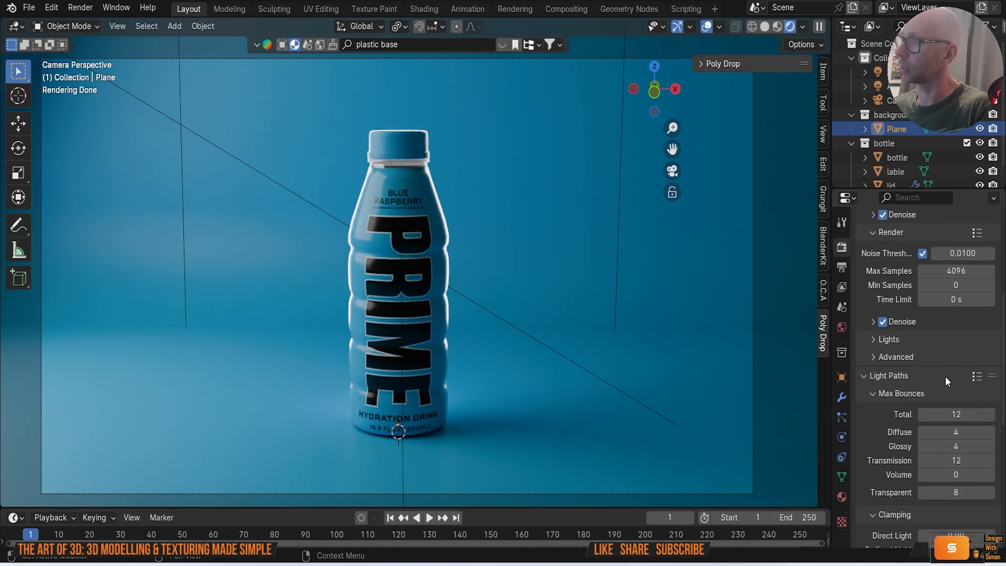
scroll(944, 376, down, 6)
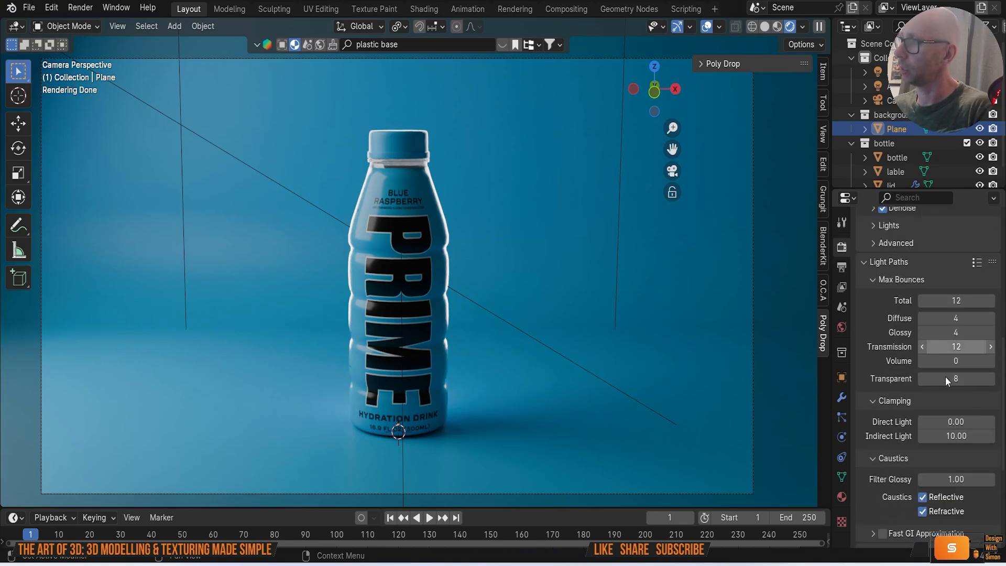
click(859, 459)
click(877, 401)
scroll(904, 445, down, 4)
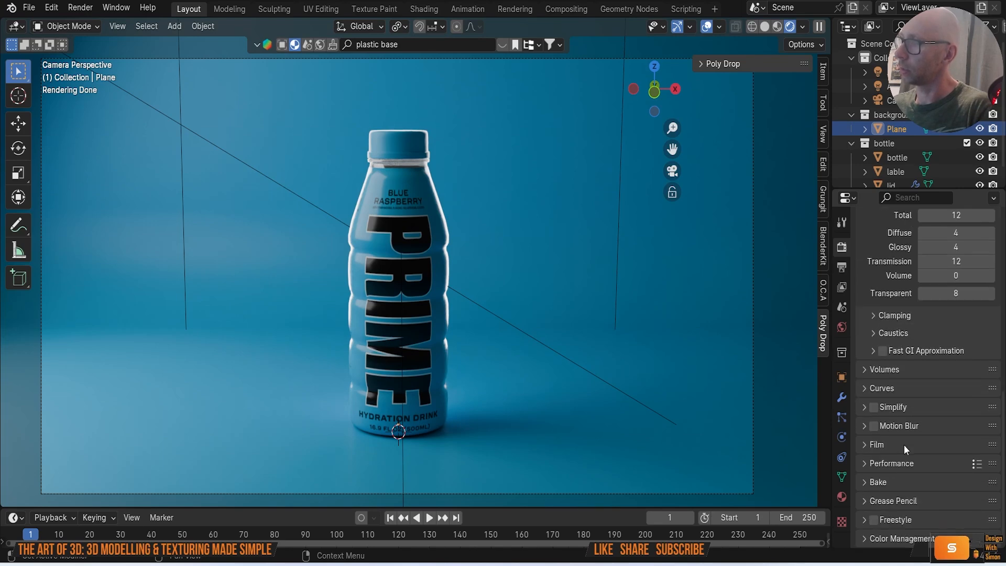
scroll(918, 468, up, 15)
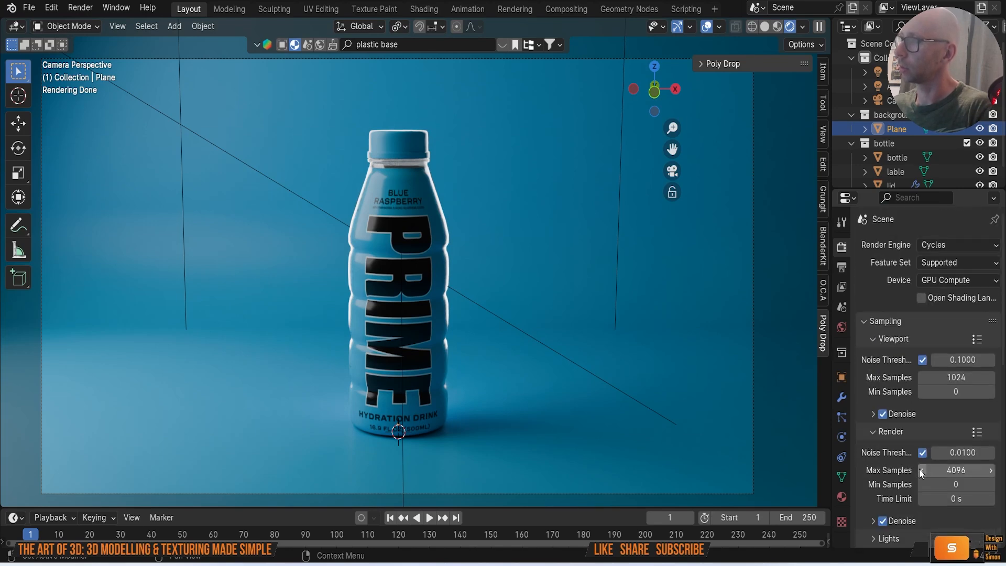
Check the output resolution and file format settings, then render the camera view as a still image.
click(842, 226)
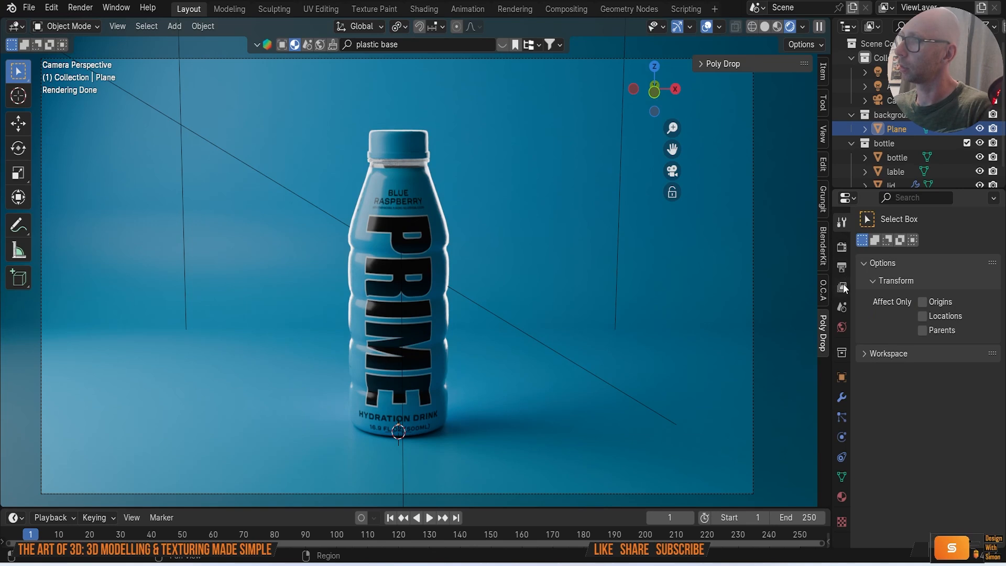
click(842, 287)
click(840, 268)
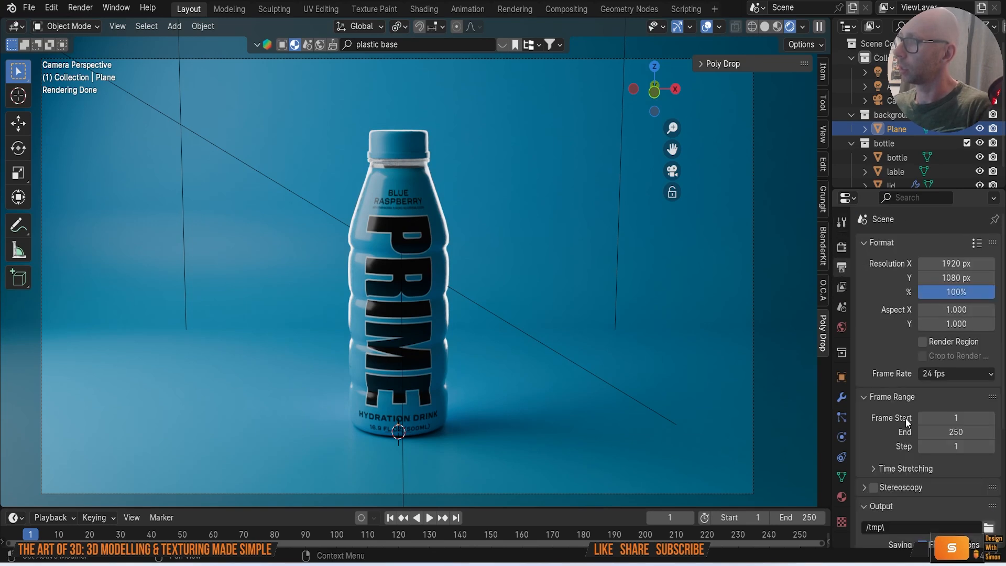
click(869, 397)
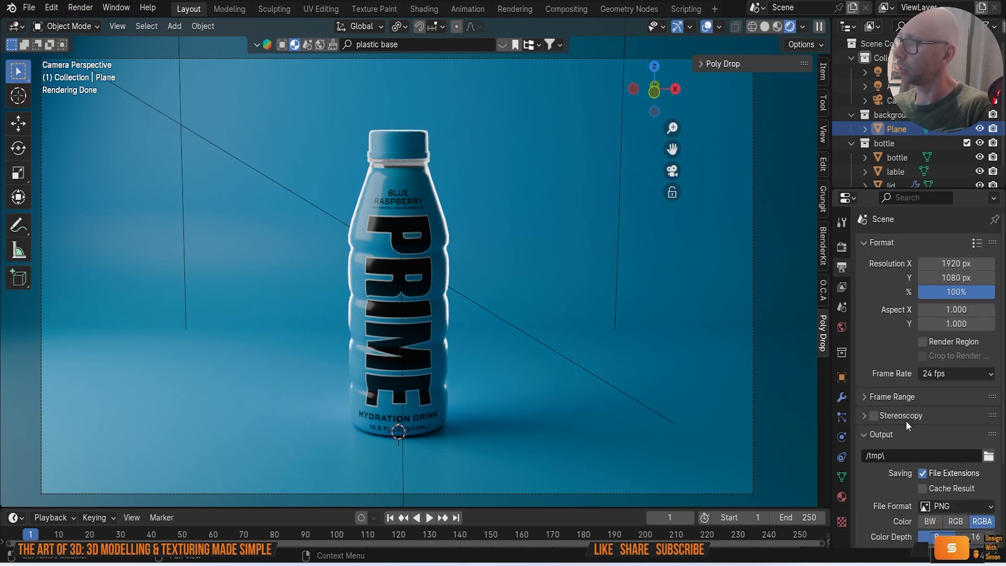
click(80, 8)
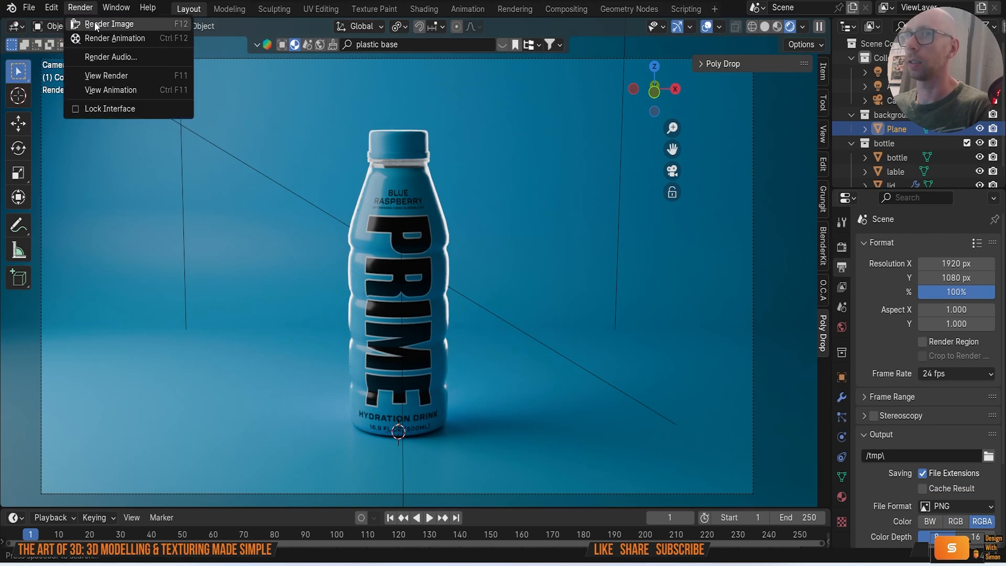
click(96, 25)
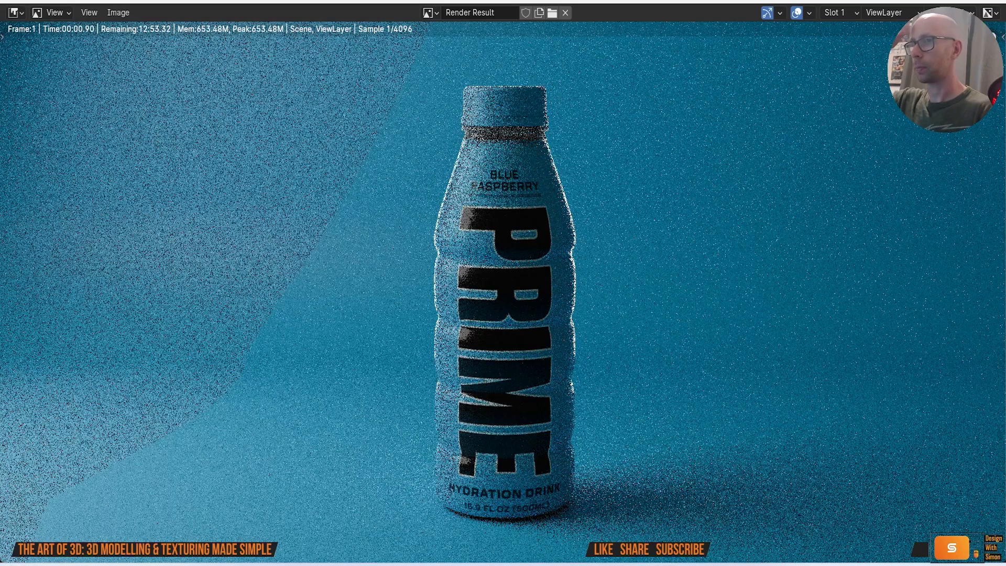